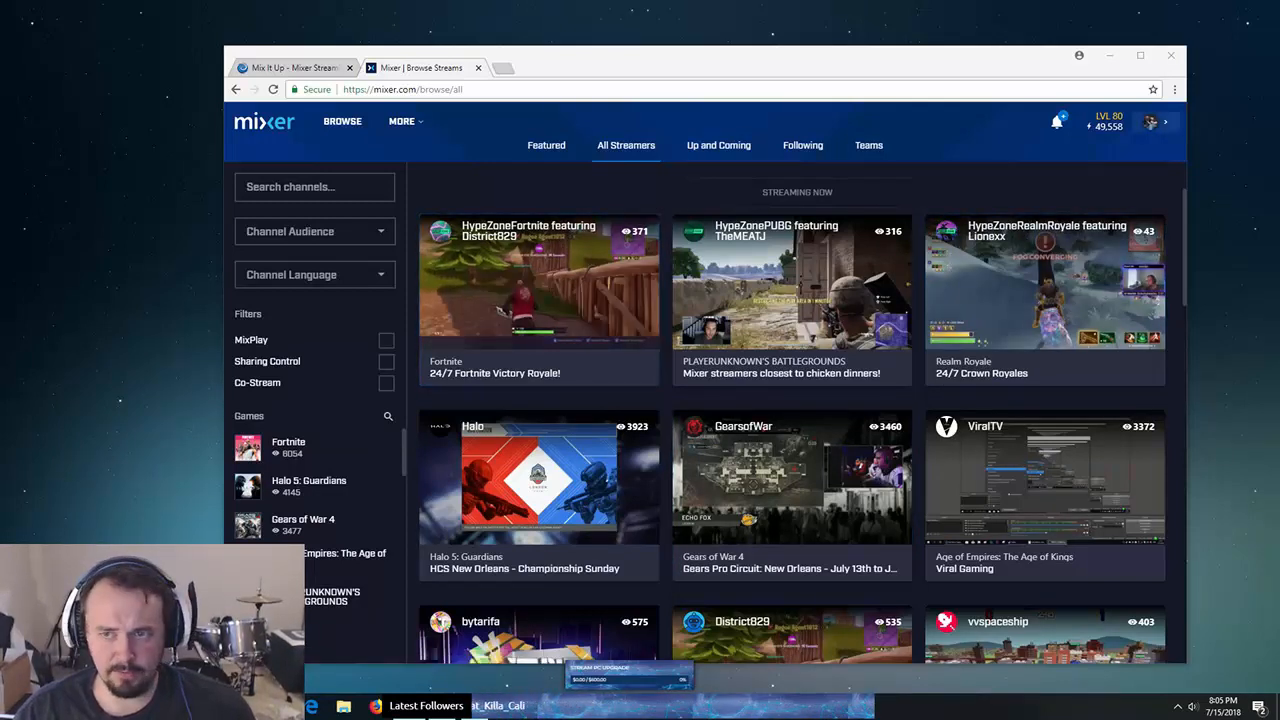
- Open Mixer's Developer Lab from the profile panel and show the MixPlay projects list
{"action": "left_click", "coordinate": [1151, 121]}
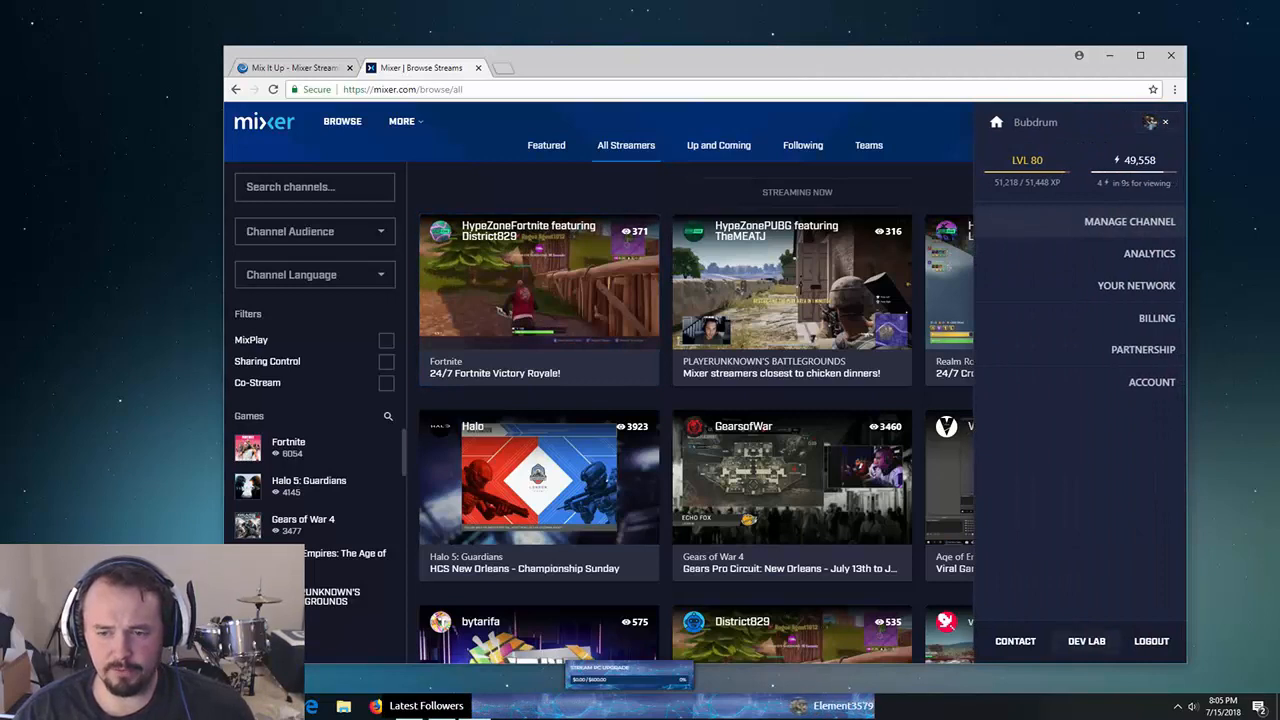
{"action": "left_click", "coordinate": [1086, 641]}
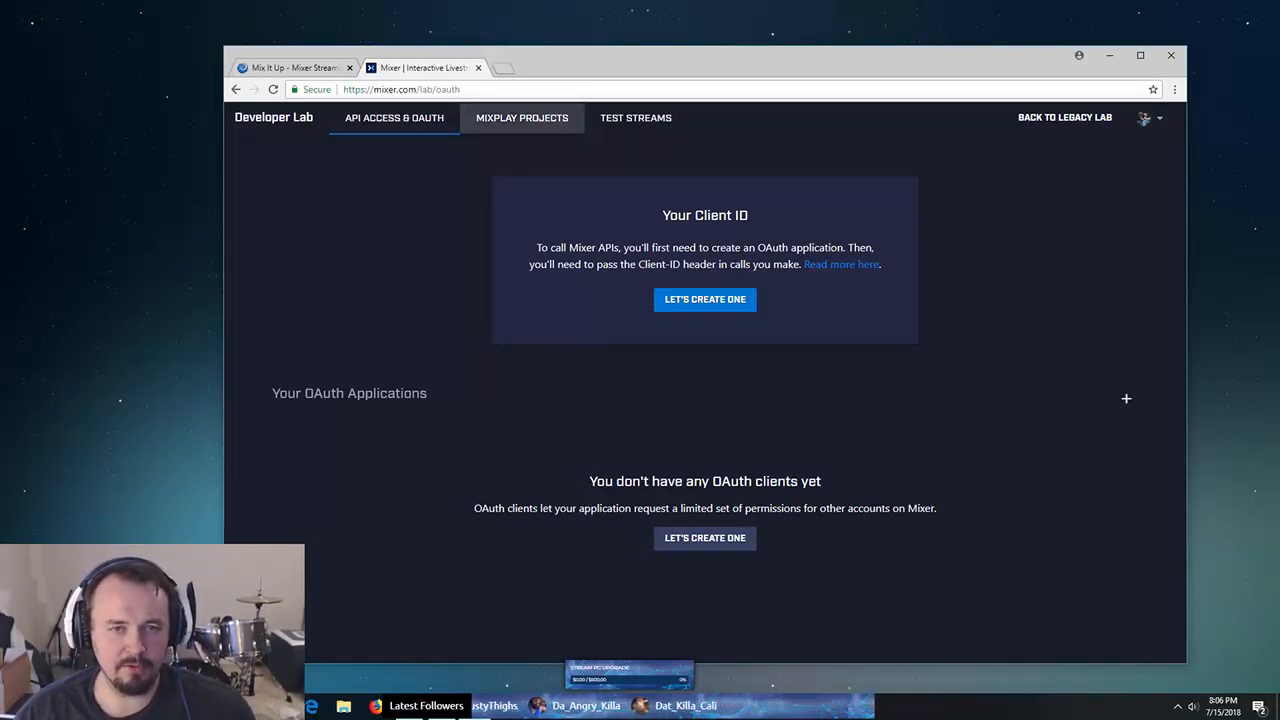
{"action": "left_click", "coordinate": [522, 118]}
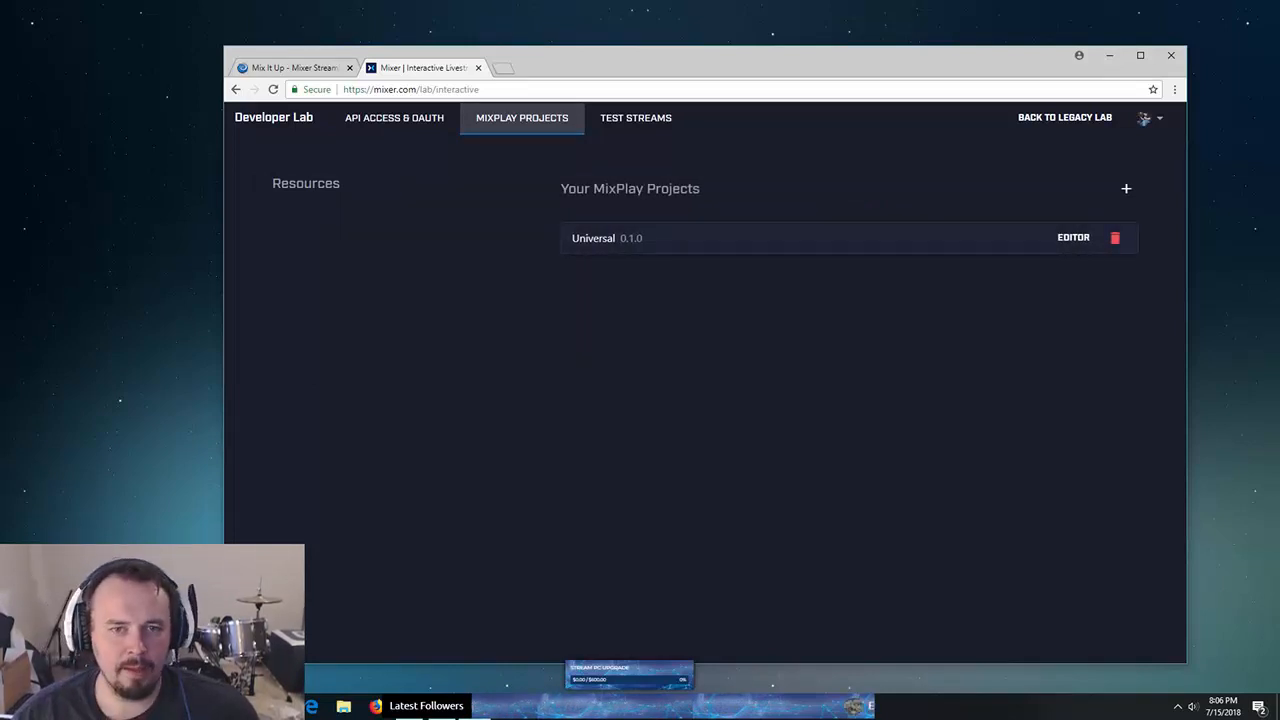
{"action": "left_click", "coordinate": [1126, 188]}
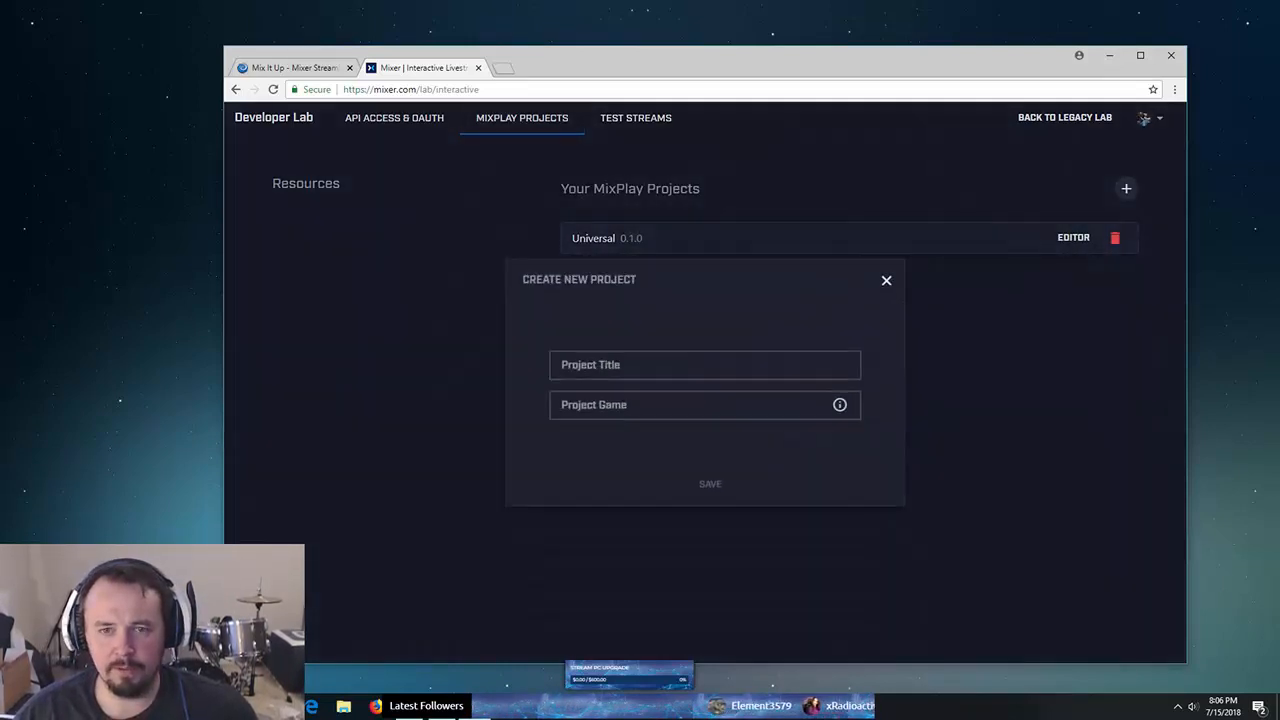
{"action": "left_click", "coordinate": [704, 365]}
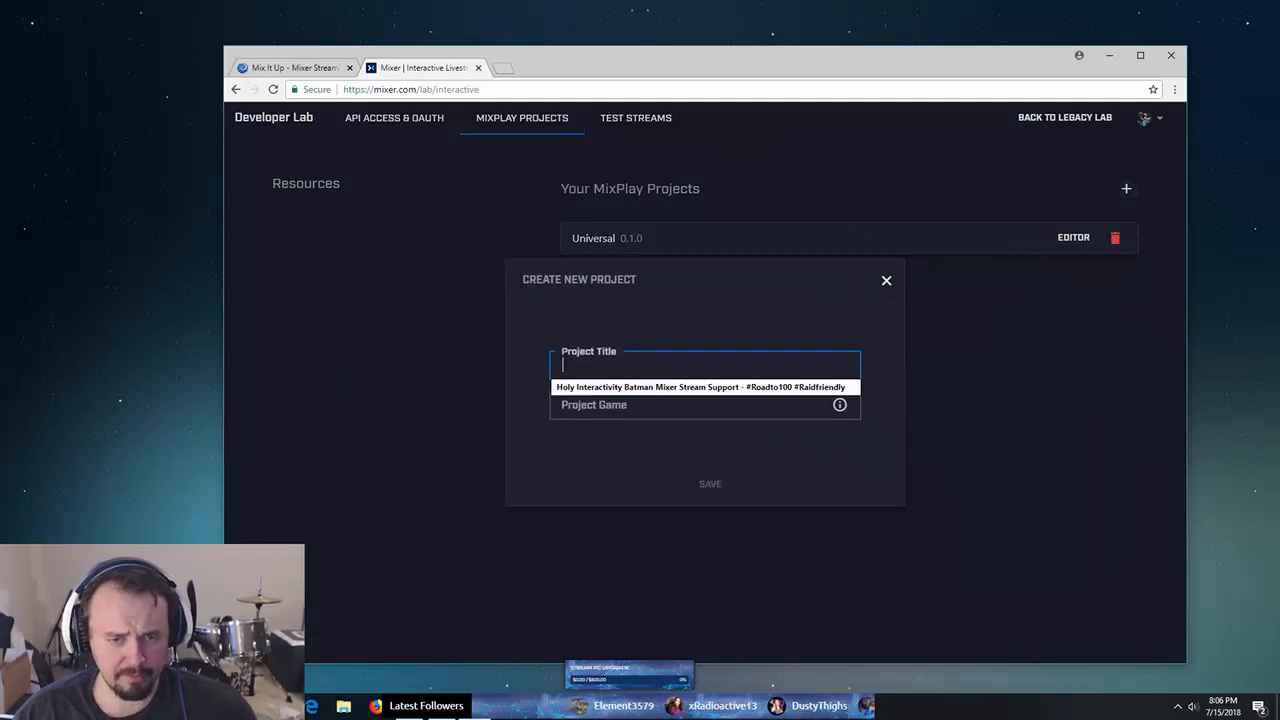
{"action": "left_click", "coordinate": [704, 405]}
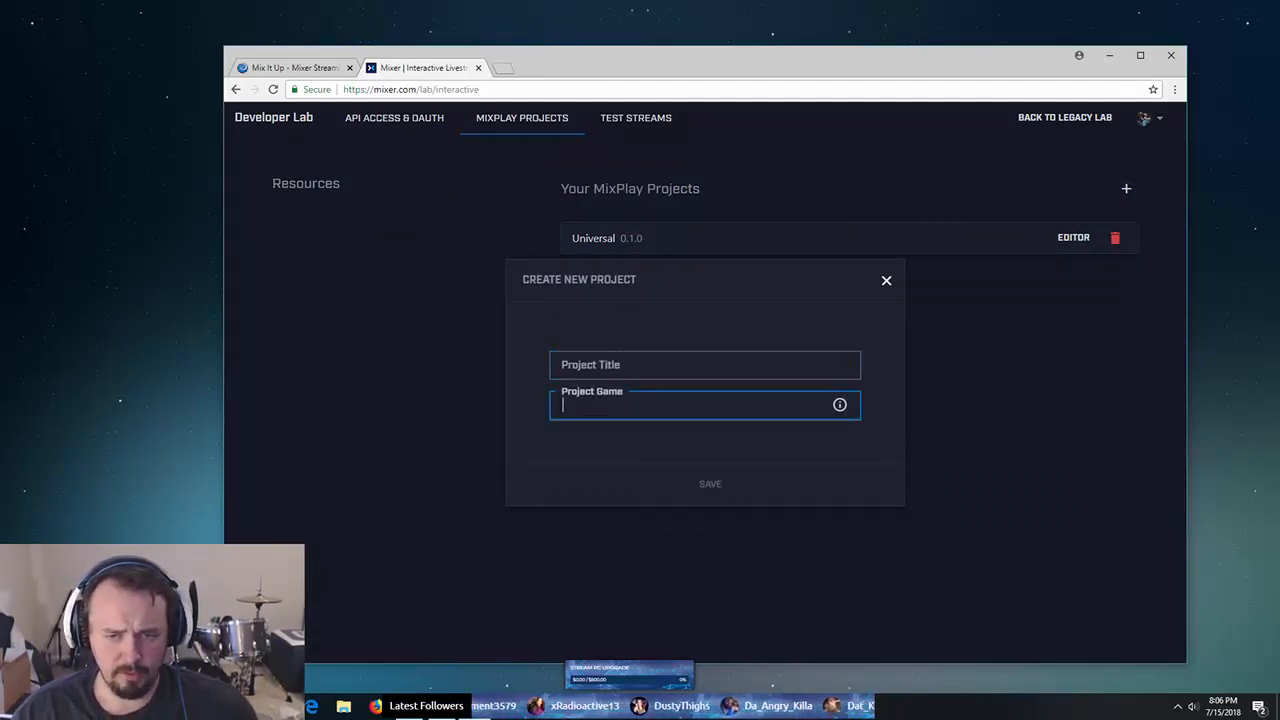
{"action": "mouse_move", "coordinate": [840, 405]}
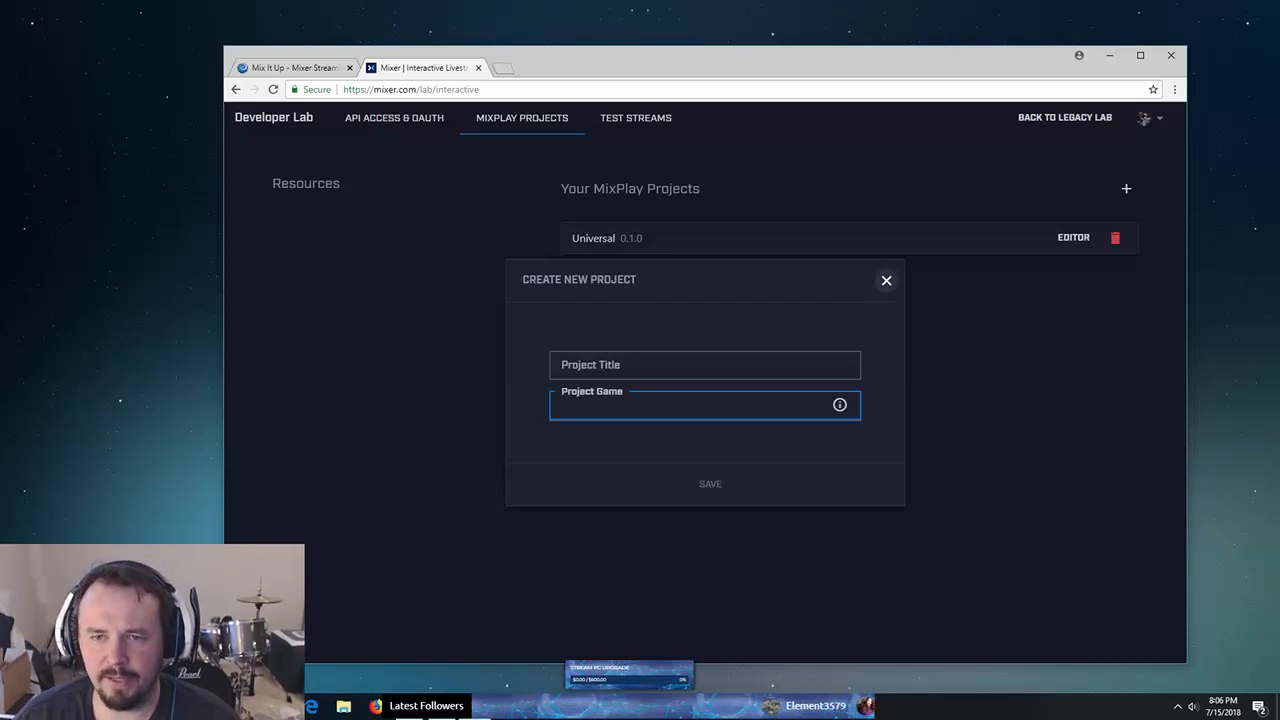
{"action": "left_click", "coordinate": [886, 280]}
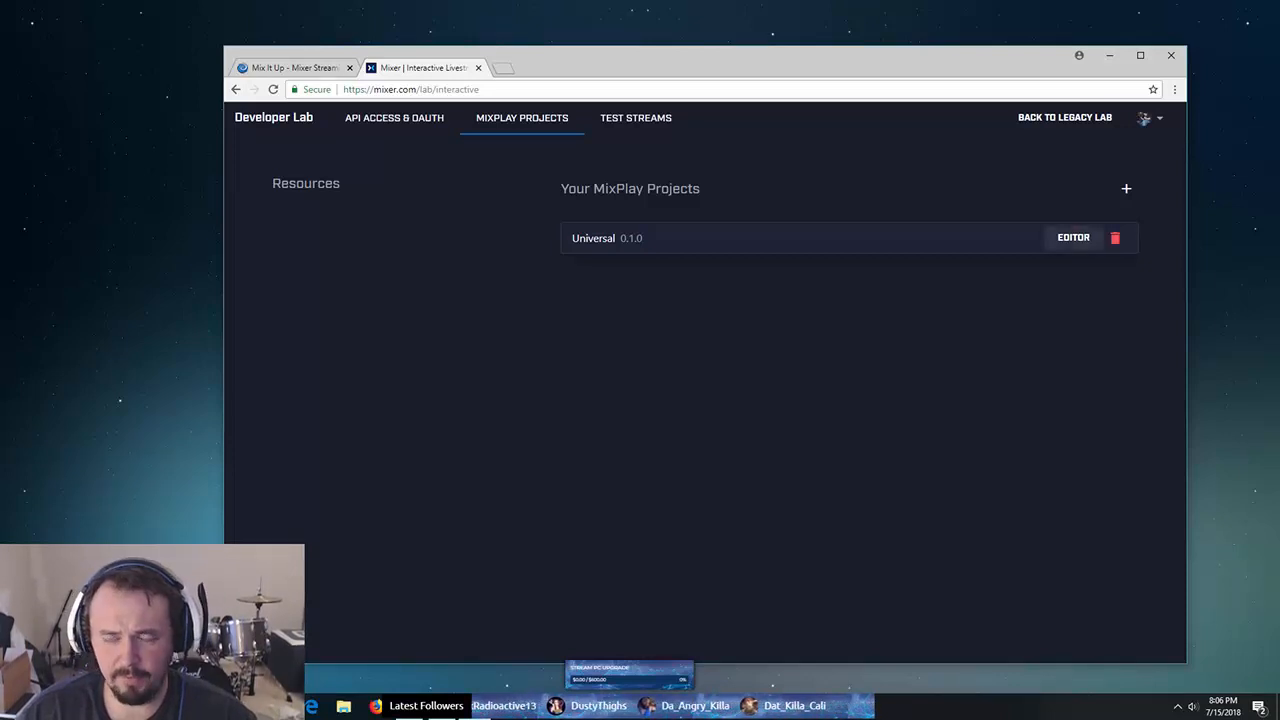
{"action": "left_click", "coordinate": [1073, 237]}
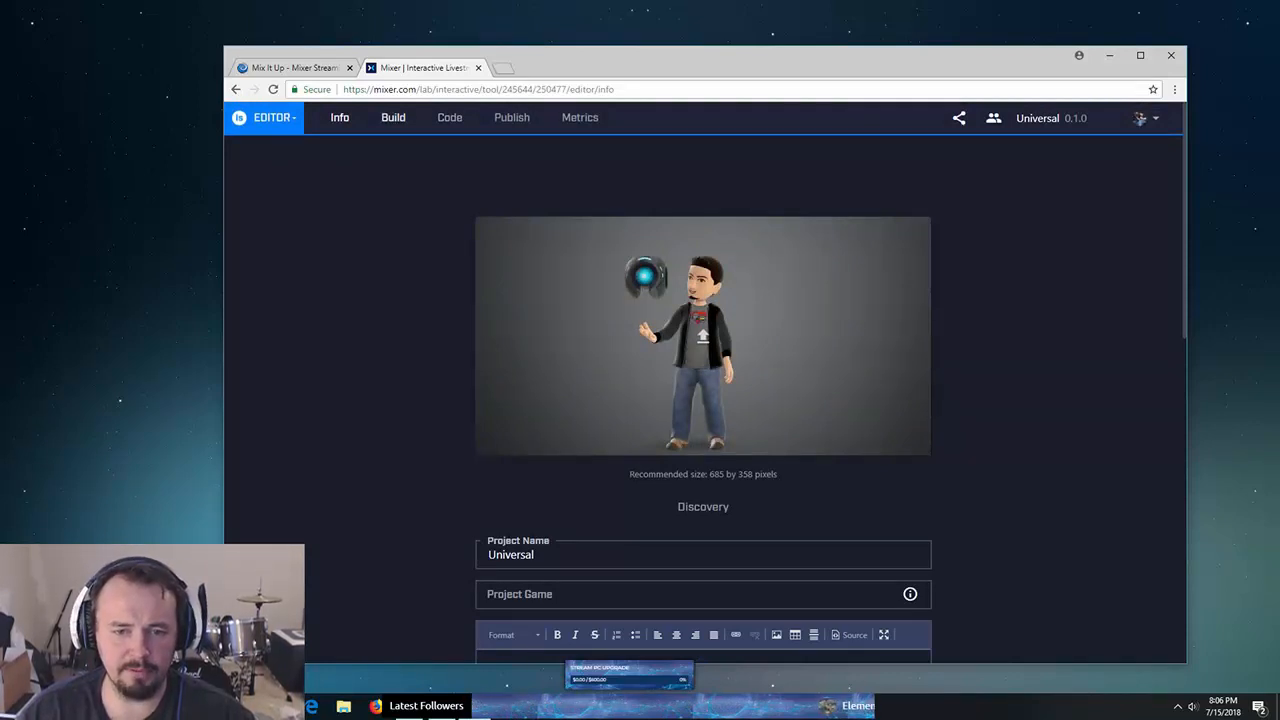
- Show the Universal project's Build layout with the default scene's thirteen controls
{"action": "left_click", "coordinate": [393, 117]}
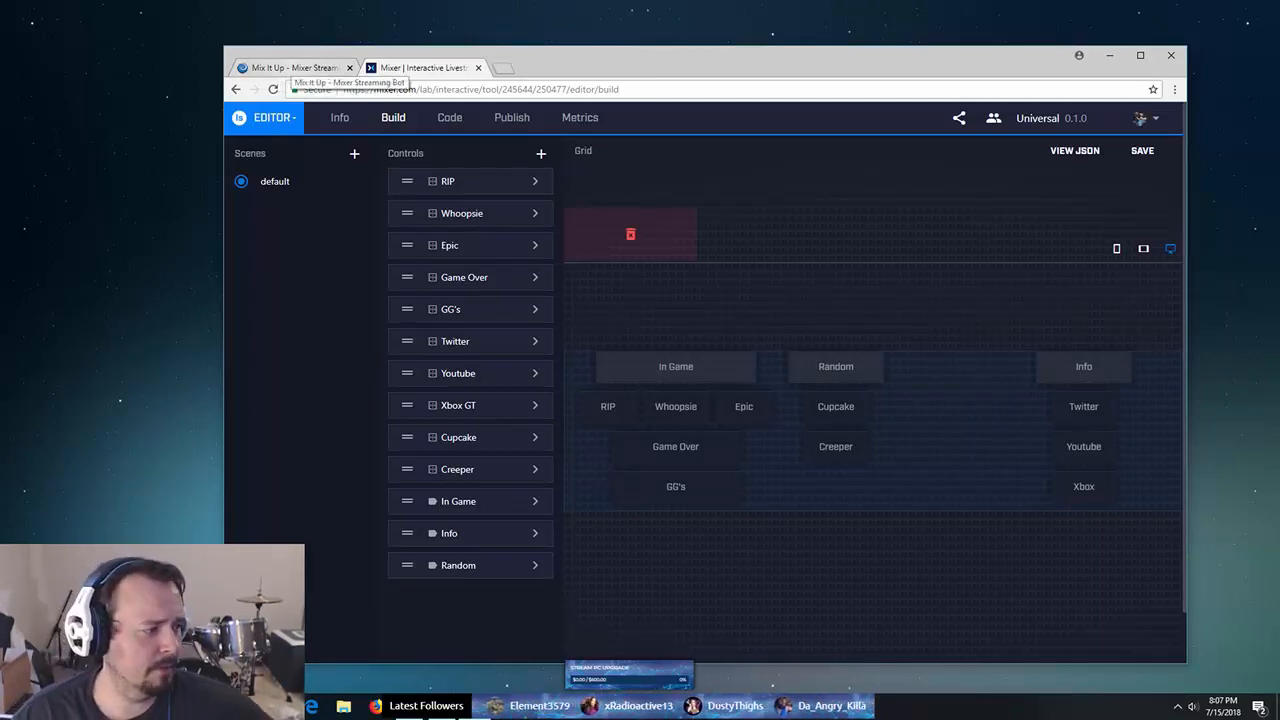
- Switch to the Mix It Up website browser tab
{"action": "left_click", "coordinate": [292, 67]}
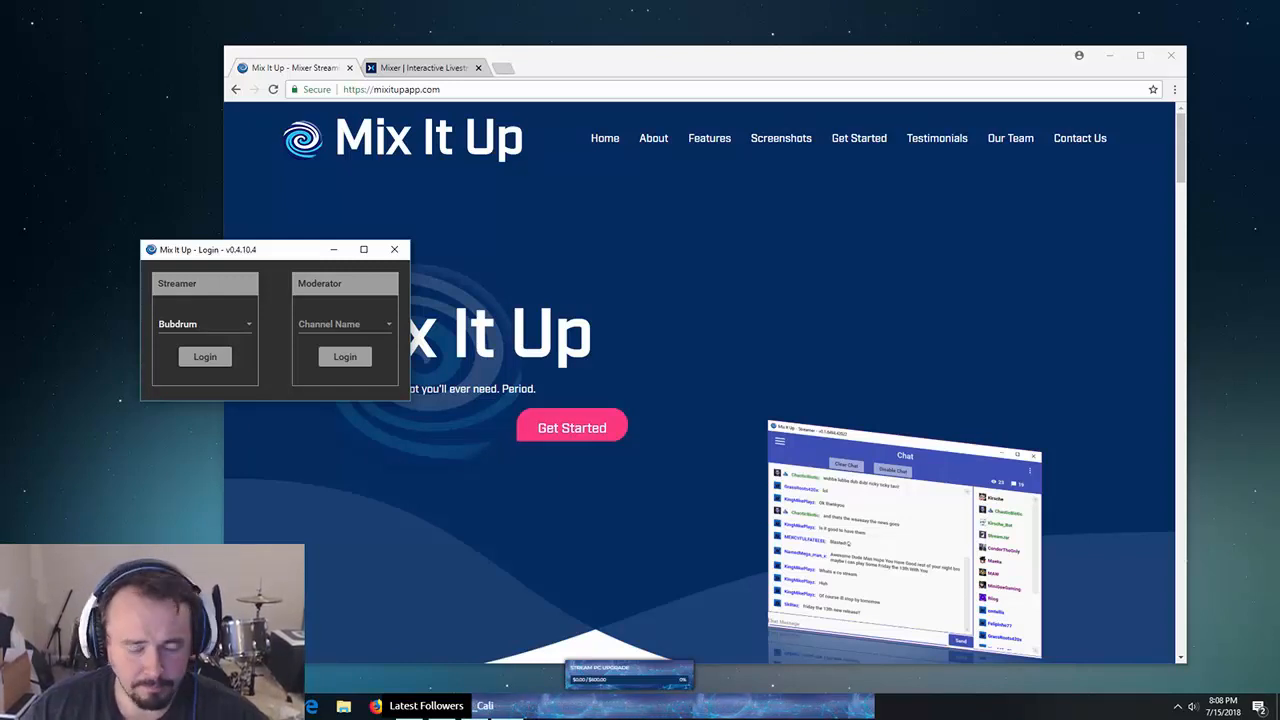
- Log in to Mix It Up as the streamer and close the Mix It Up website tab
{"action": "left_click_drag", "start_coordinate": [250, 249], "coordinate": [290, 237]}
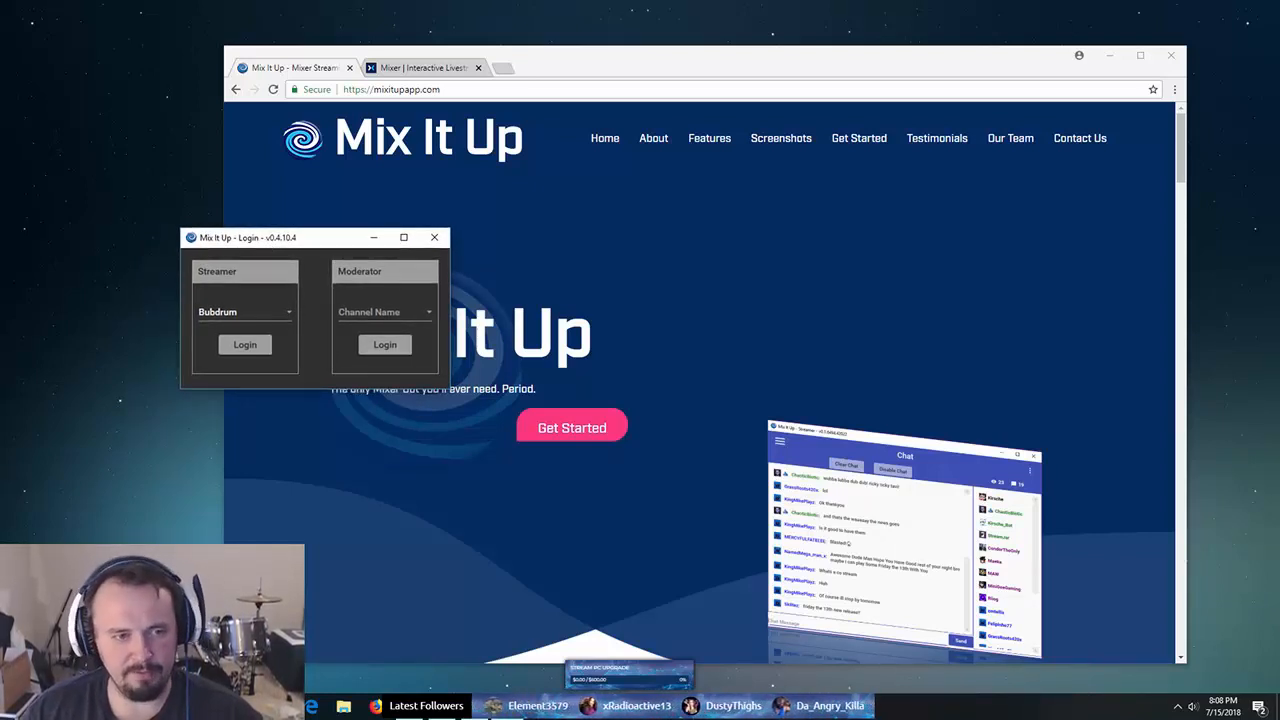
{"action": "left_click", "coordinate": [245, 345]}
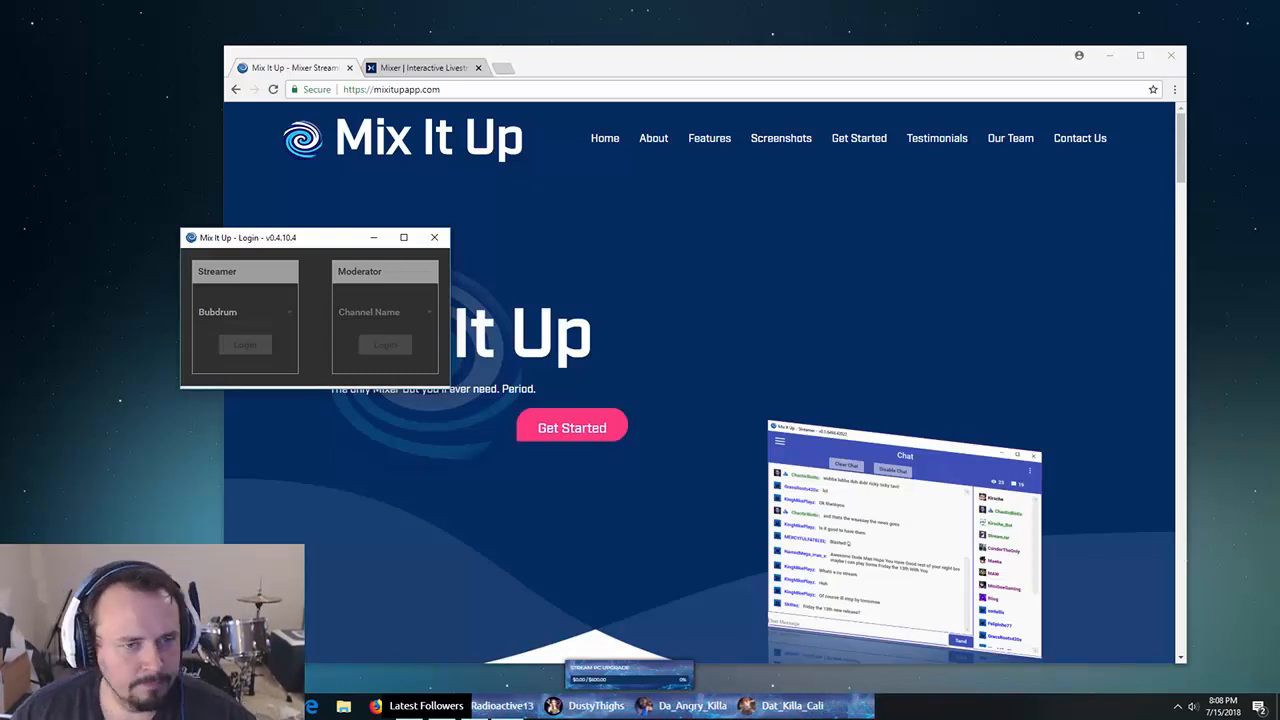
{"action": "left_click", "coordinate": [350, 68]}
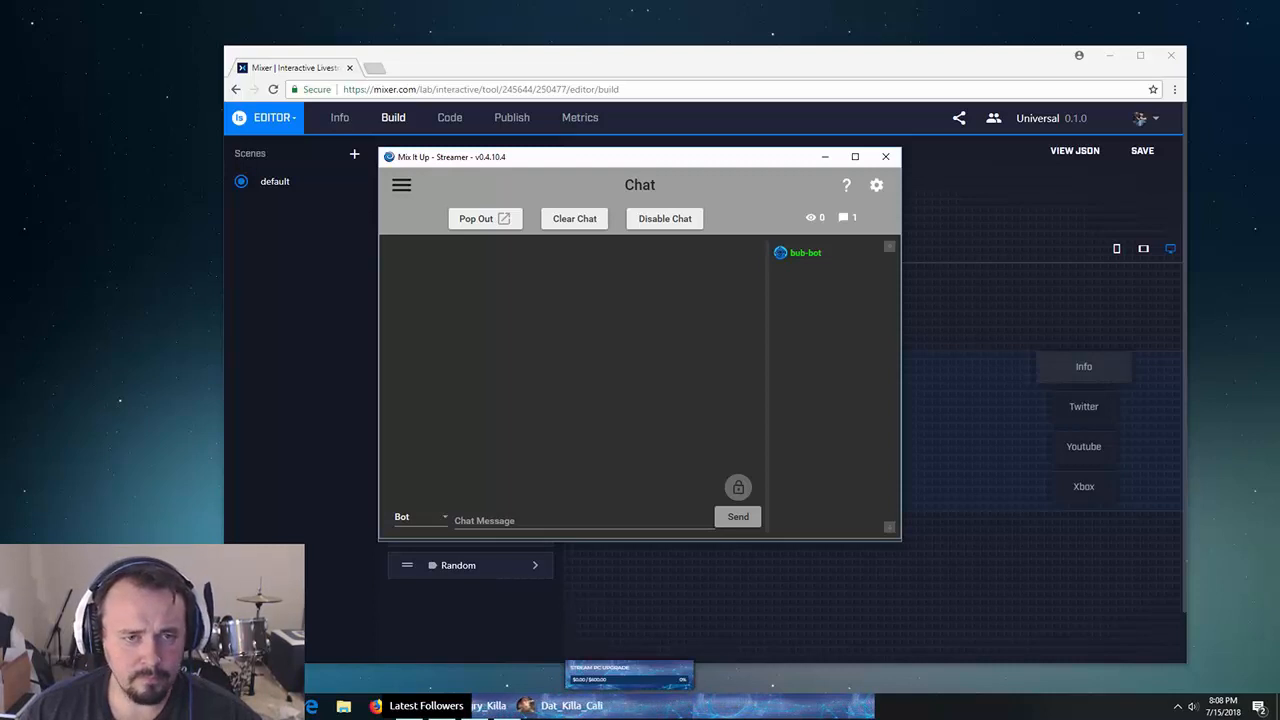
- Open Mix It Up's Services page and check the Mixer Bot Account connection details
{"action": "left_click_drag", "start_coordinate": [499, 157], "coordinate": [573, 356]}
{"action": "left_click_drag", "start_coordinate": [433, 174], "coordinate": [454, 213]}
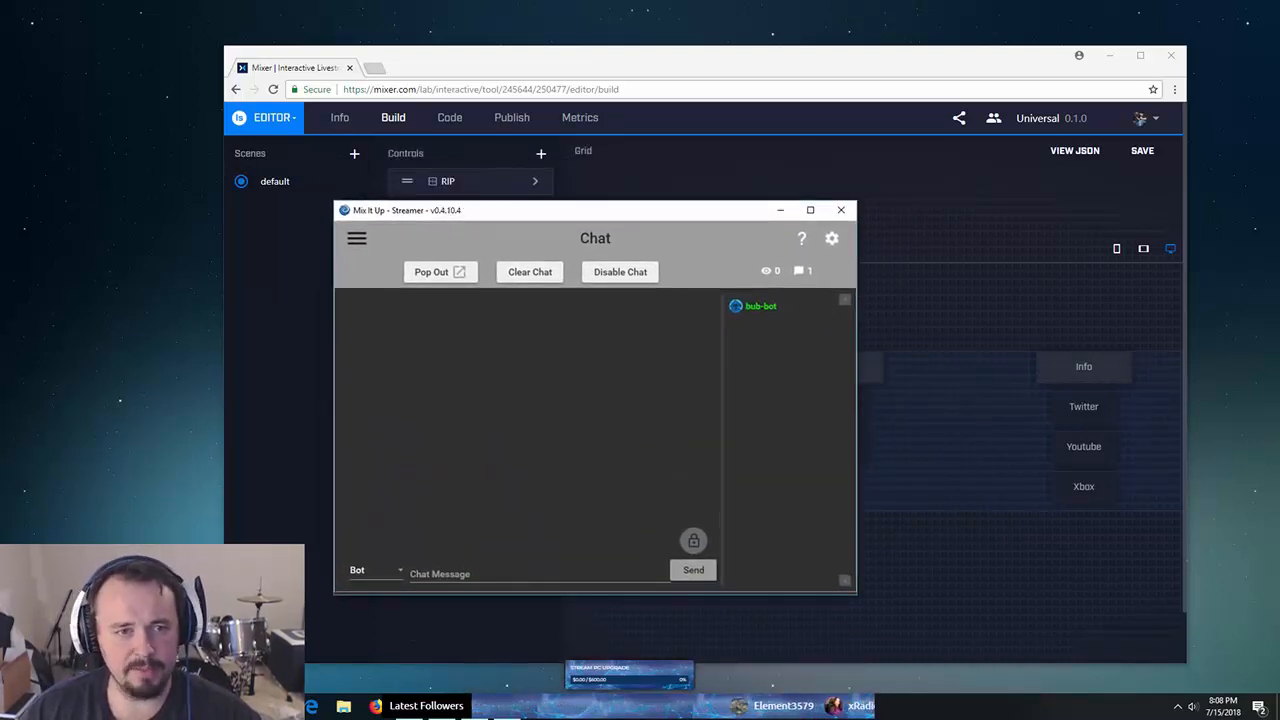
{"action": "left_click", "coordinate": [357, 238]}
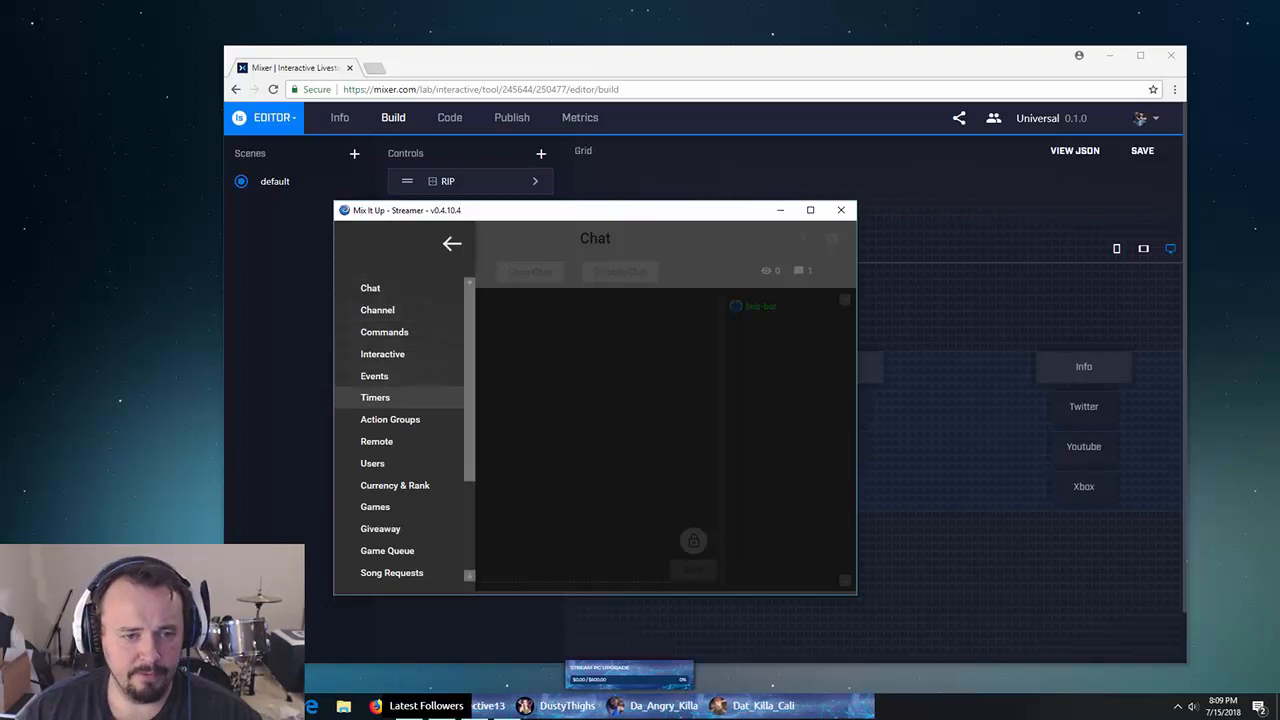
{"action": "scroll", "coordinate": [400, 397], "scroll_direction": "down", "scroll_amount": 1}
{"action": "scroll", "coordinate": [400, 397], "scroll_direction": "down", "scroll_amount": 1}
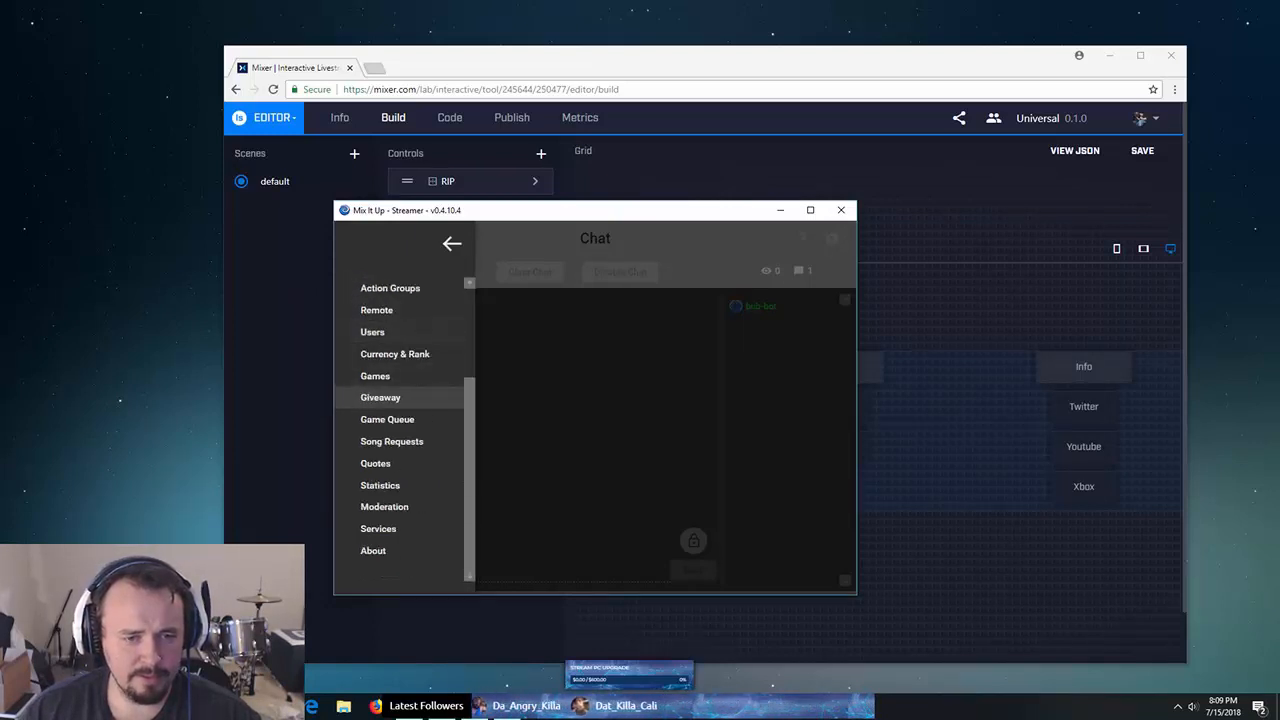
{"action": "left_click", "coordinate": [378, 528]}
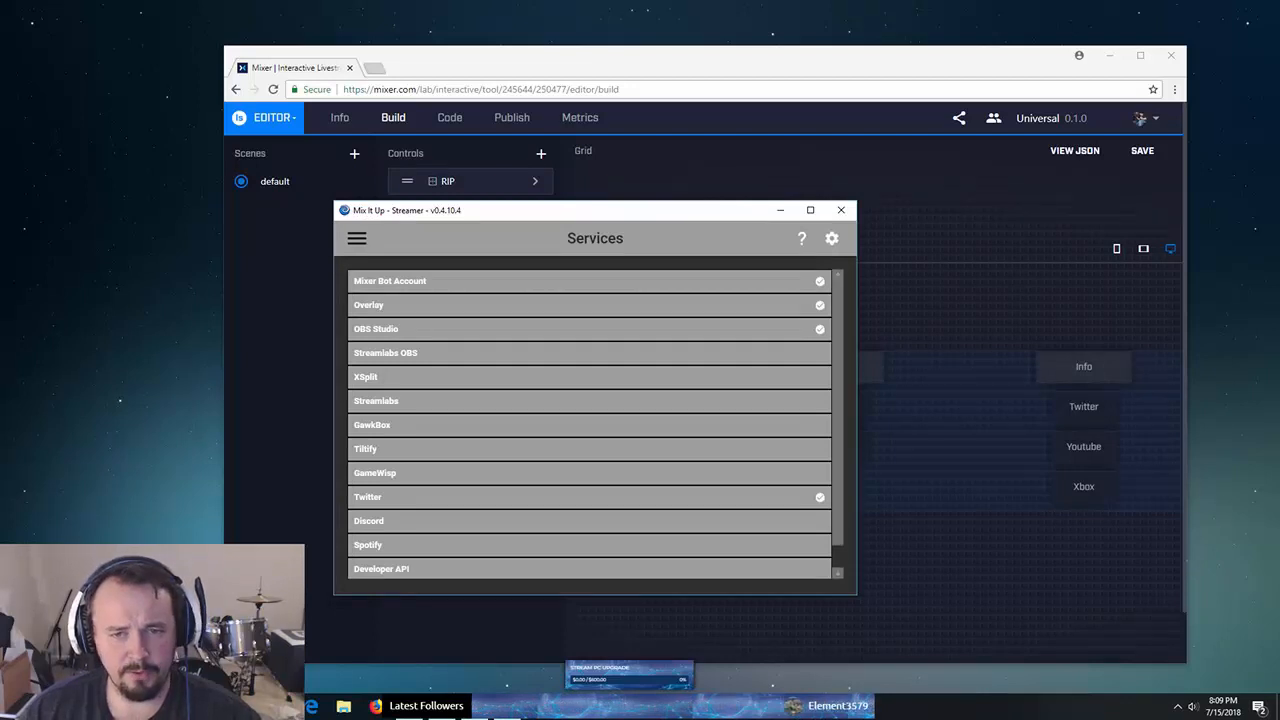
{"action": "left_click", "coordinate": [589, 281]}
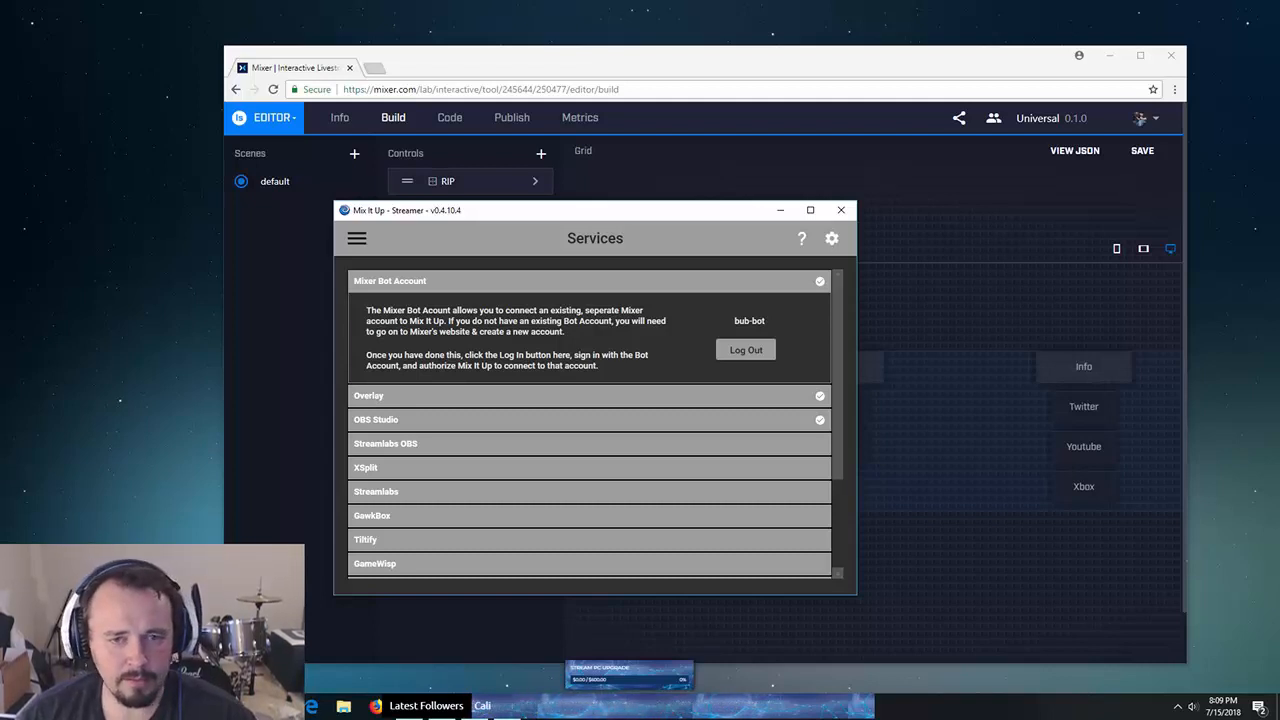
{"action": "left_click", "coordinate": [589, 281]}
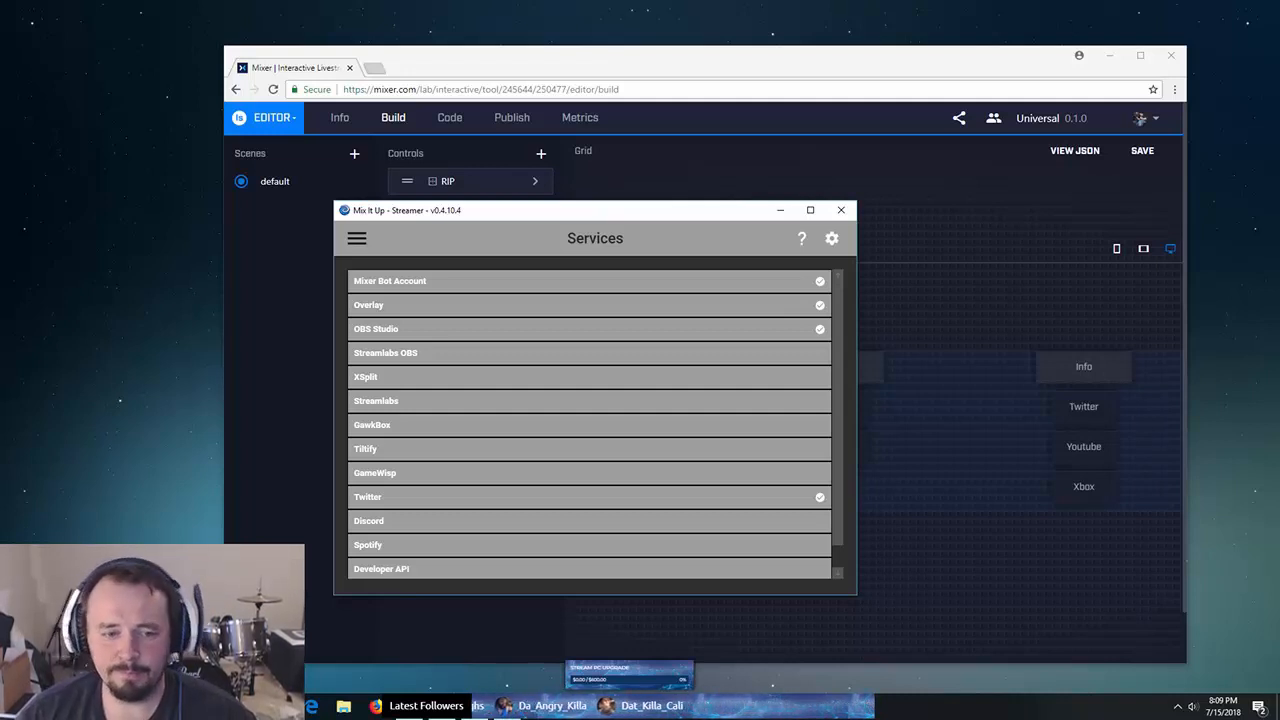
- Move the Mix It Up window off the left screen edge to uncover the MixPlay editor
{"action": "left_click_drag", "start_coordinate": [533, 212], "coordinate": [507, 221]}
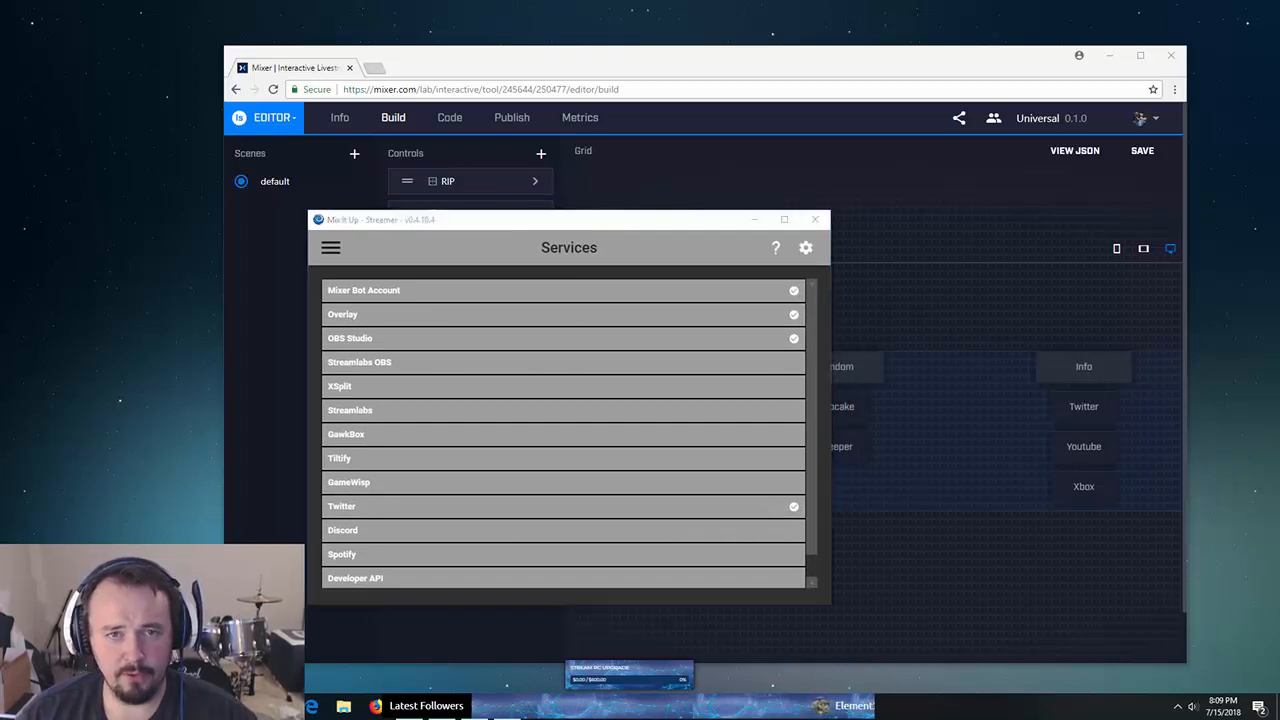
{"action": "key", "text": "alt+Tab"}
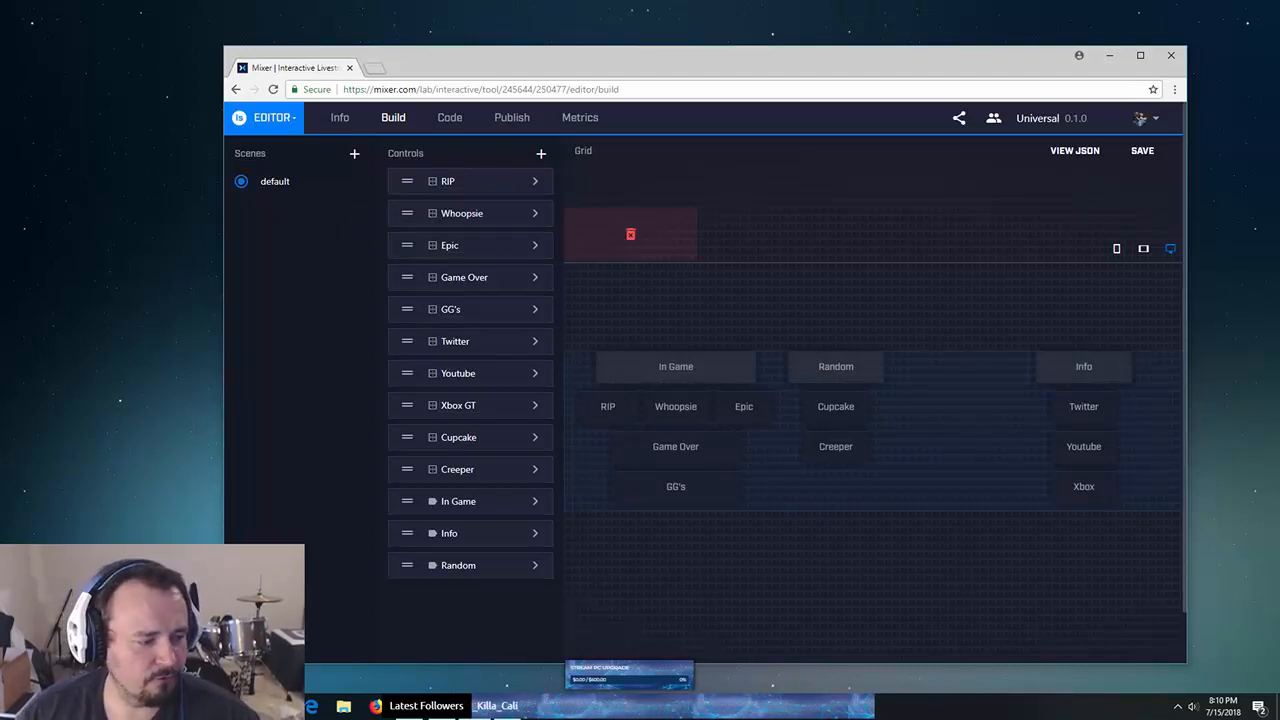
{"action": "key", "text": "alt+Tab"}
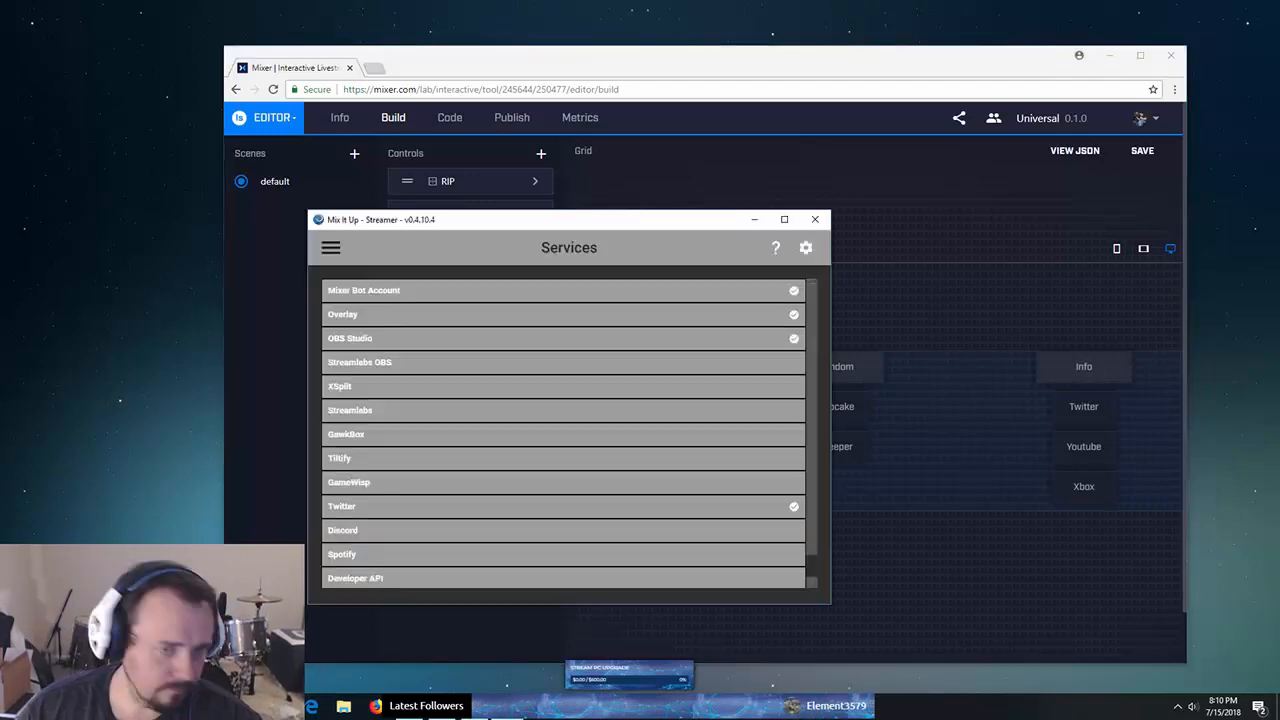
{"action": "left_click_drag", "start_coordinate": [622, 219], "coordinate": [0, 219]}
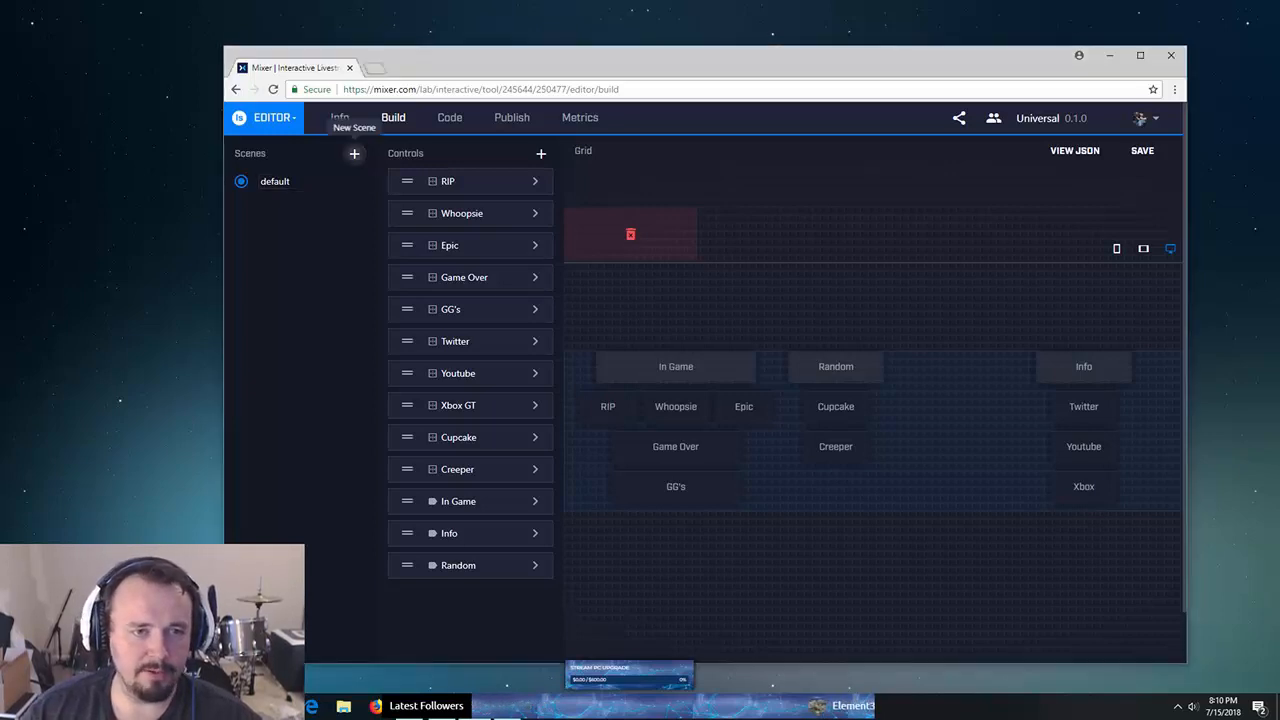
- Add a new scene named Social to the Universal project
{"action": "left_click", "coordinate": [354, 153]}
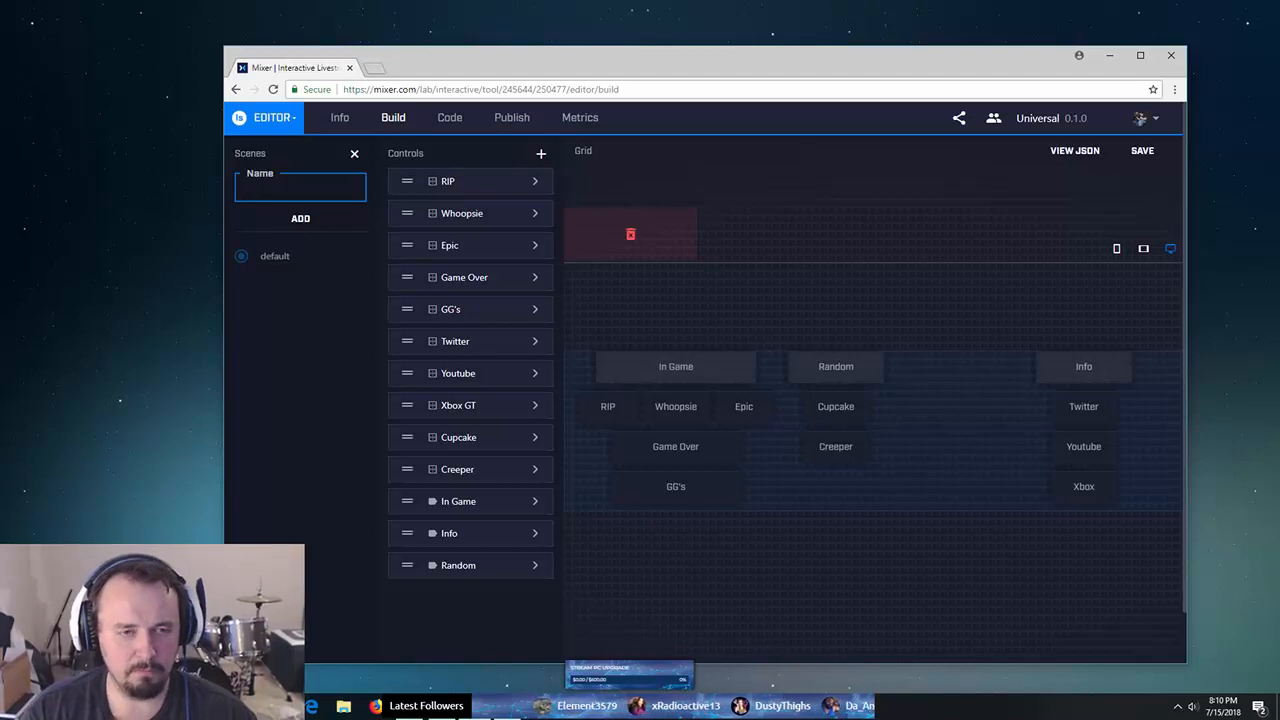
{"action": "type", "text": "Social"}
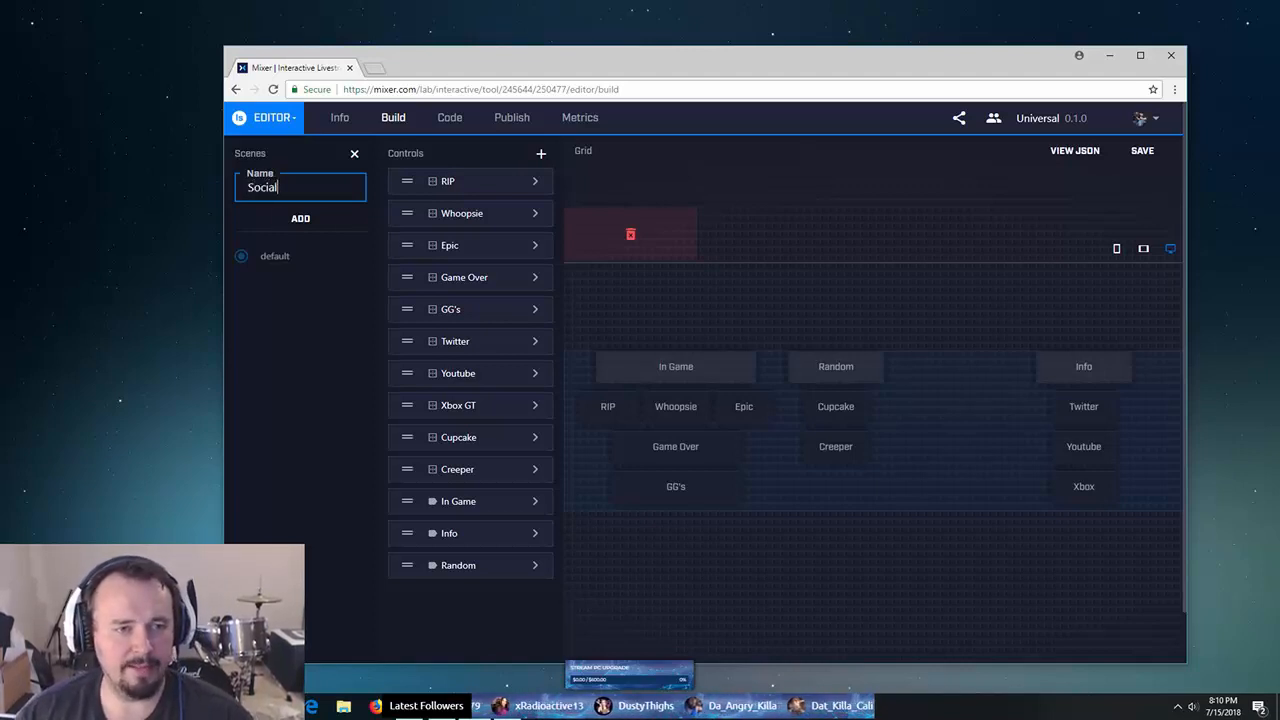
{"action": "key", "text": "Return"}
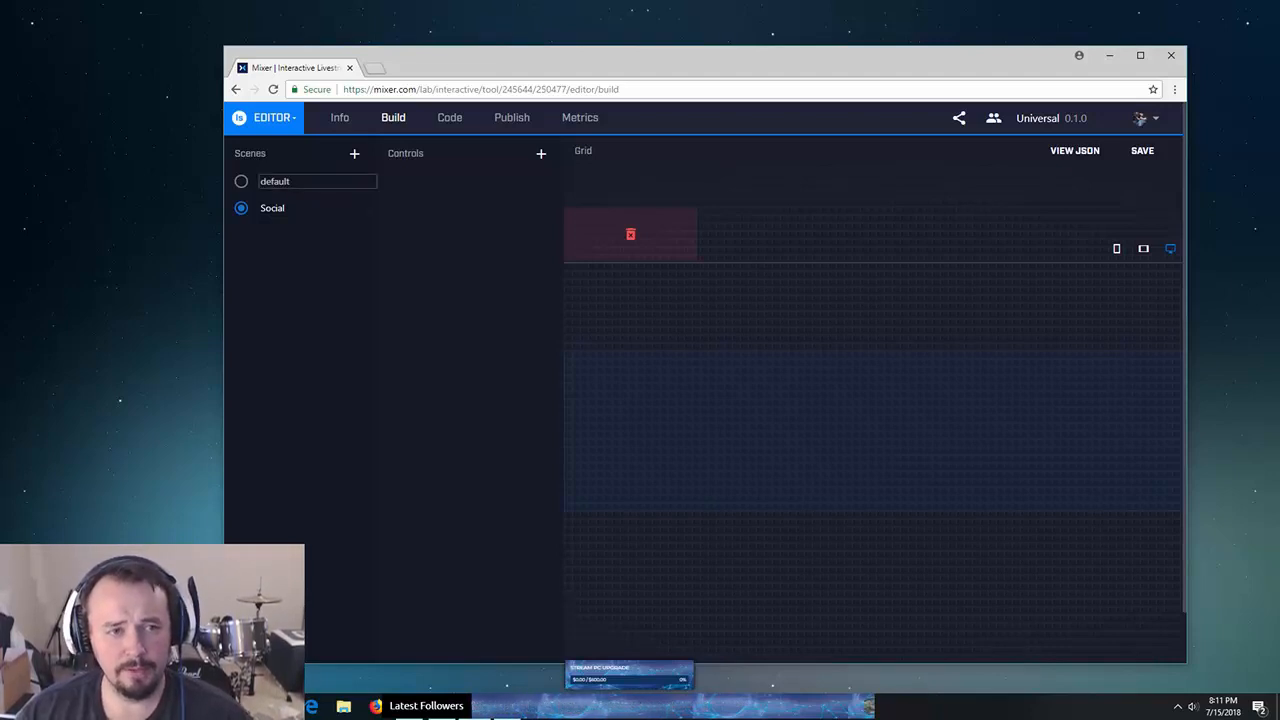
- Switch between the default and Social scenes, then delete the Social scene
{"action": "left_click", "coordinate": [241, 181]}
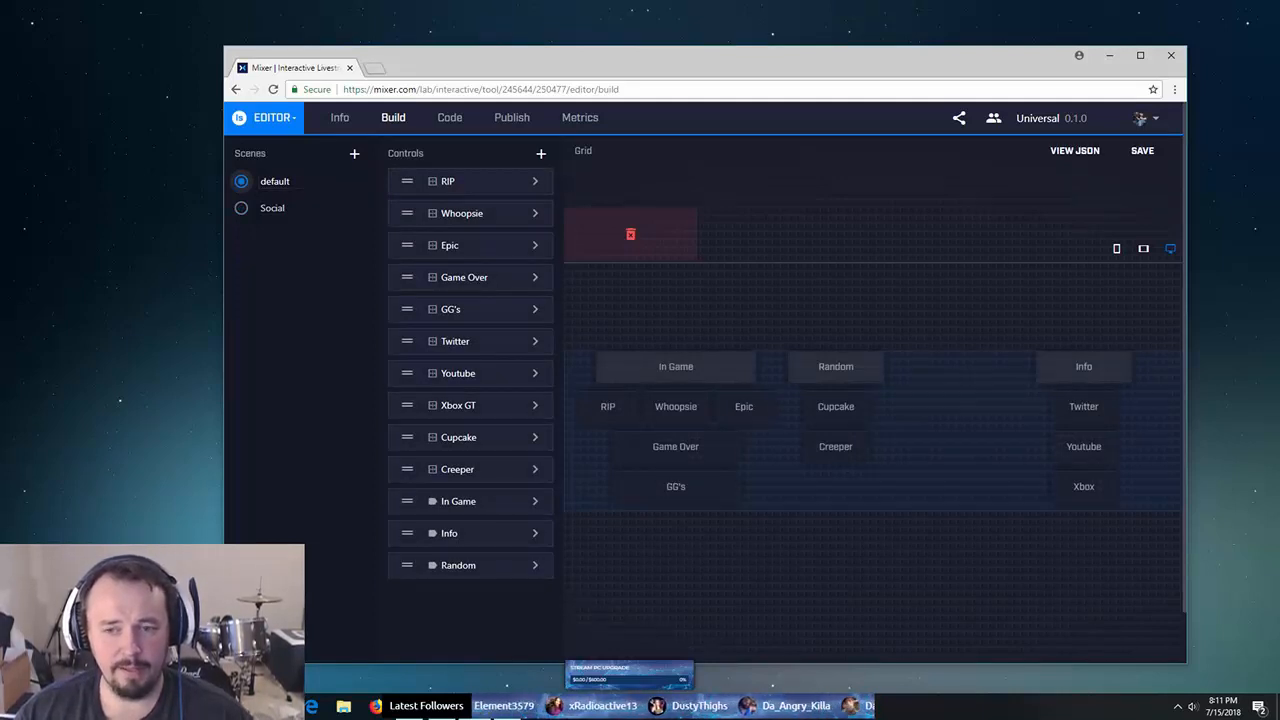
{"action": "left_click", "coordinate": [241, 208]}
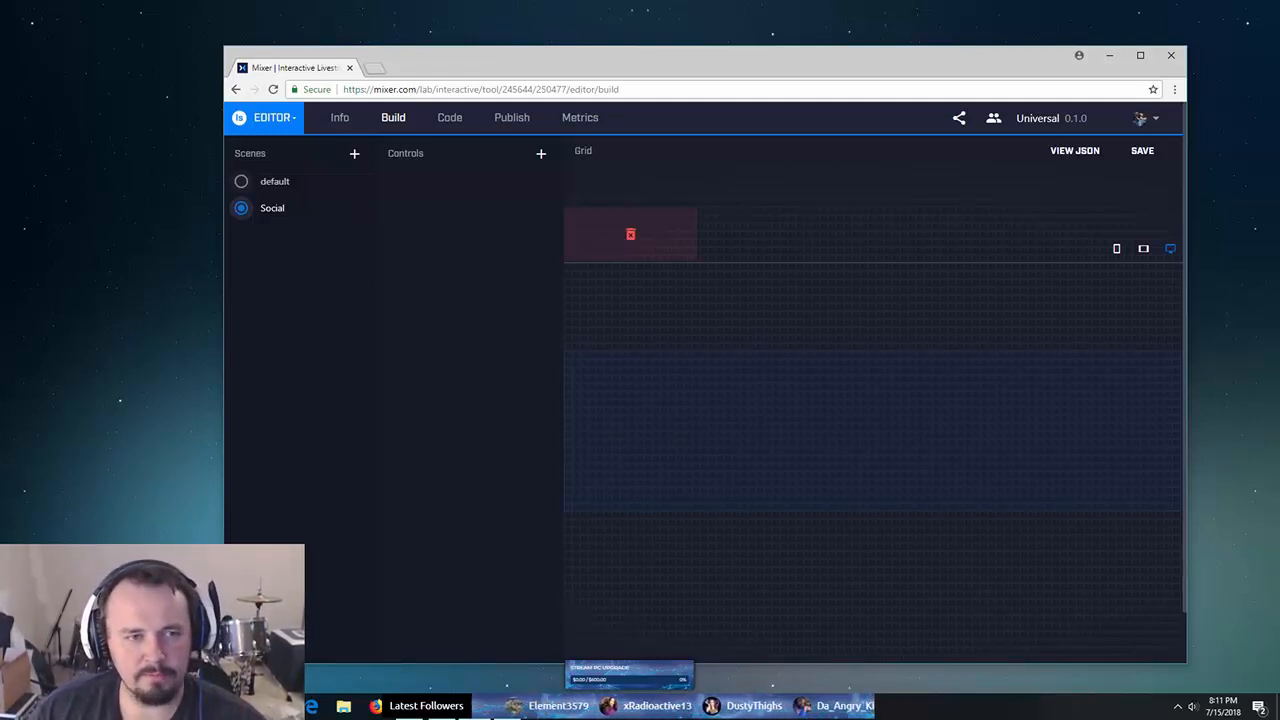
{"action": "left_click", "coordinate": [242, 181]}
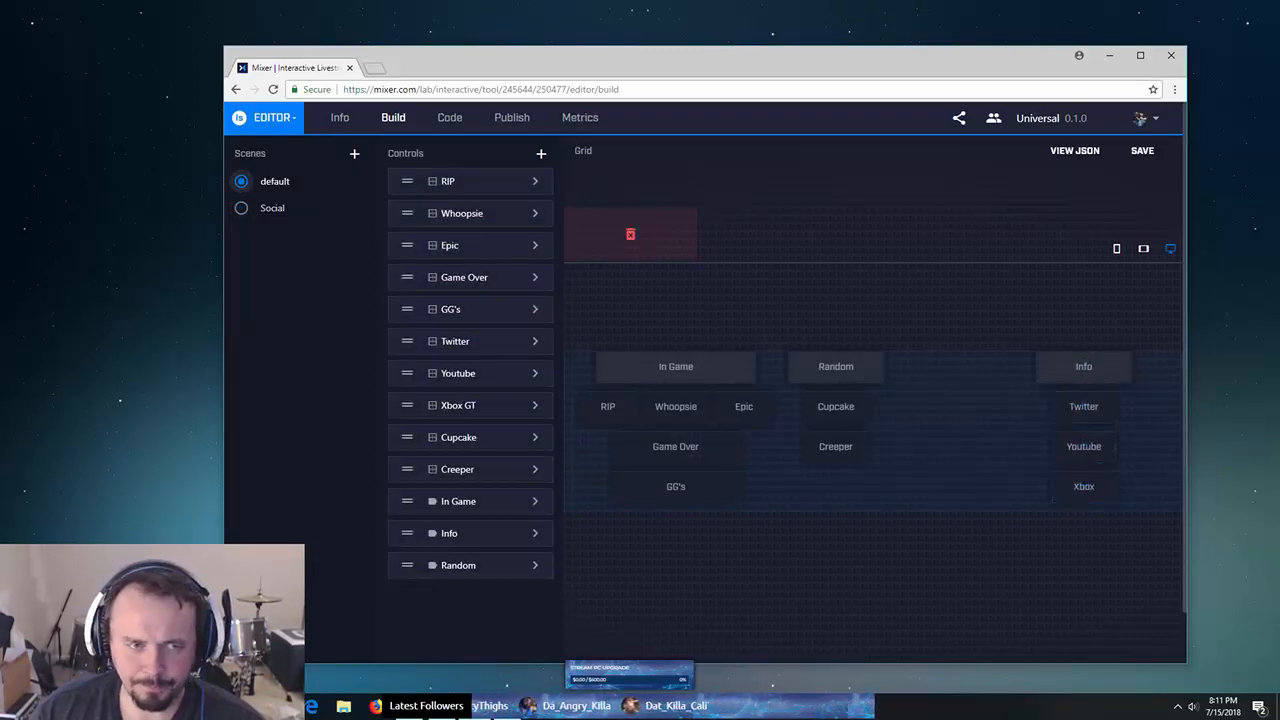
{"action": "left_click", "coordinate": [365, 208]}
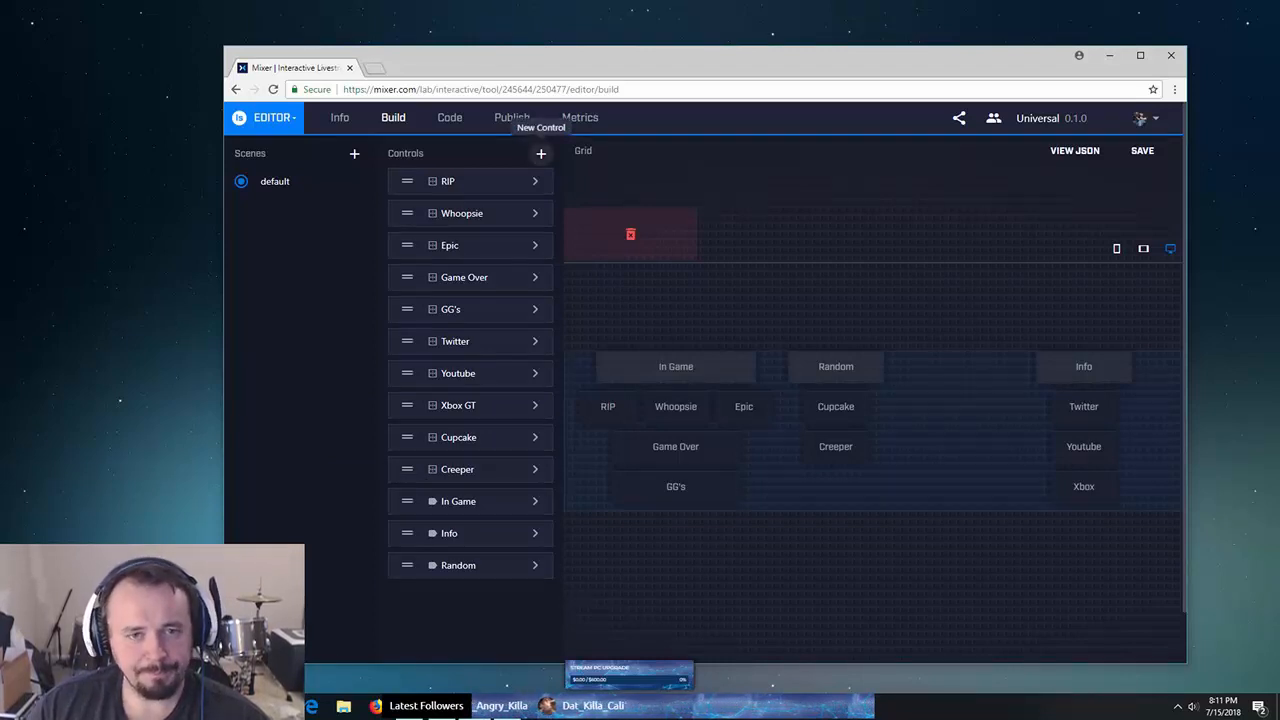
{"action": "left_click", "coordinate": [541, 153]}
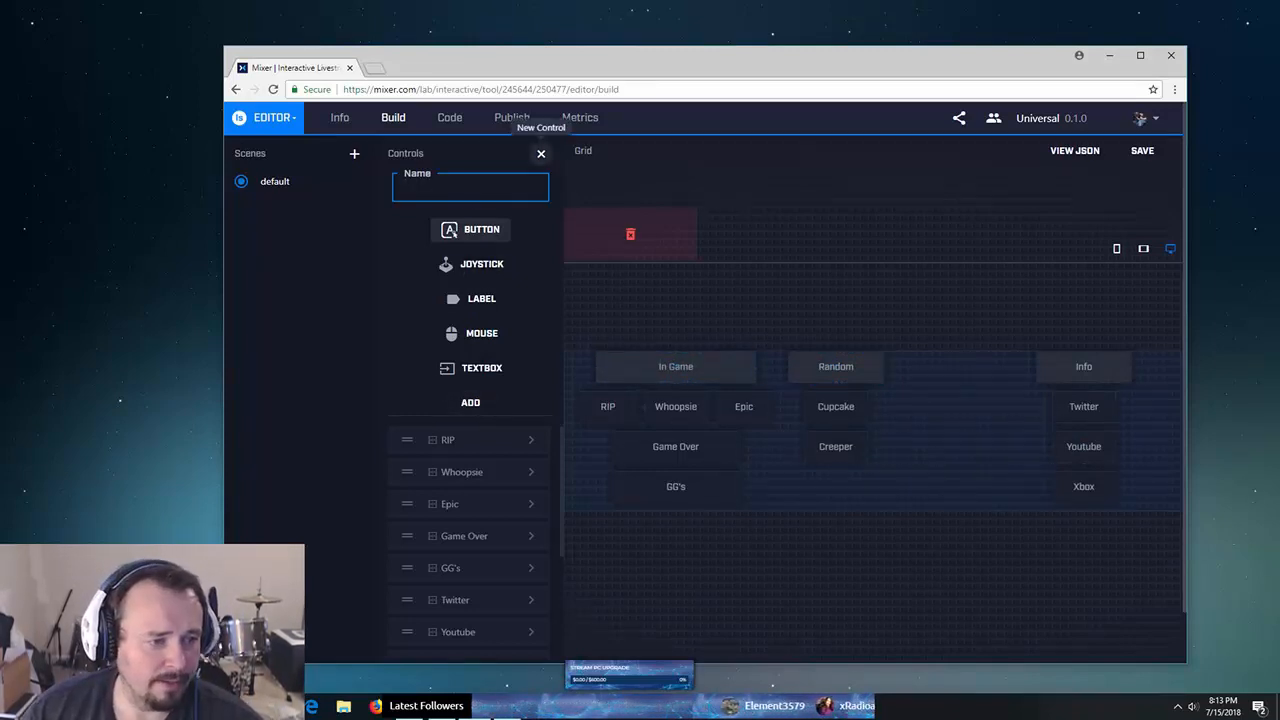
{"action": "left_click", "coordinate": [541, 153]}
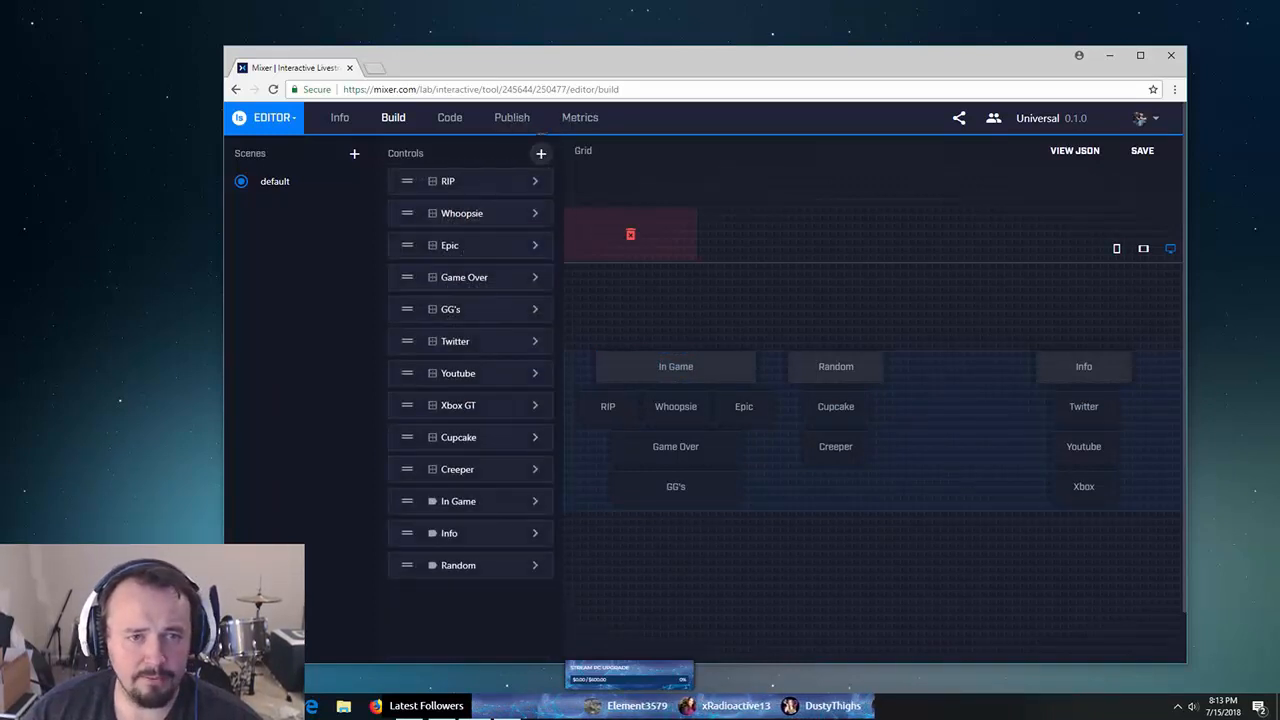
- Add a new button control named TEST to the default scene
{"action": "left_click", "coordinate": [541, 153]}
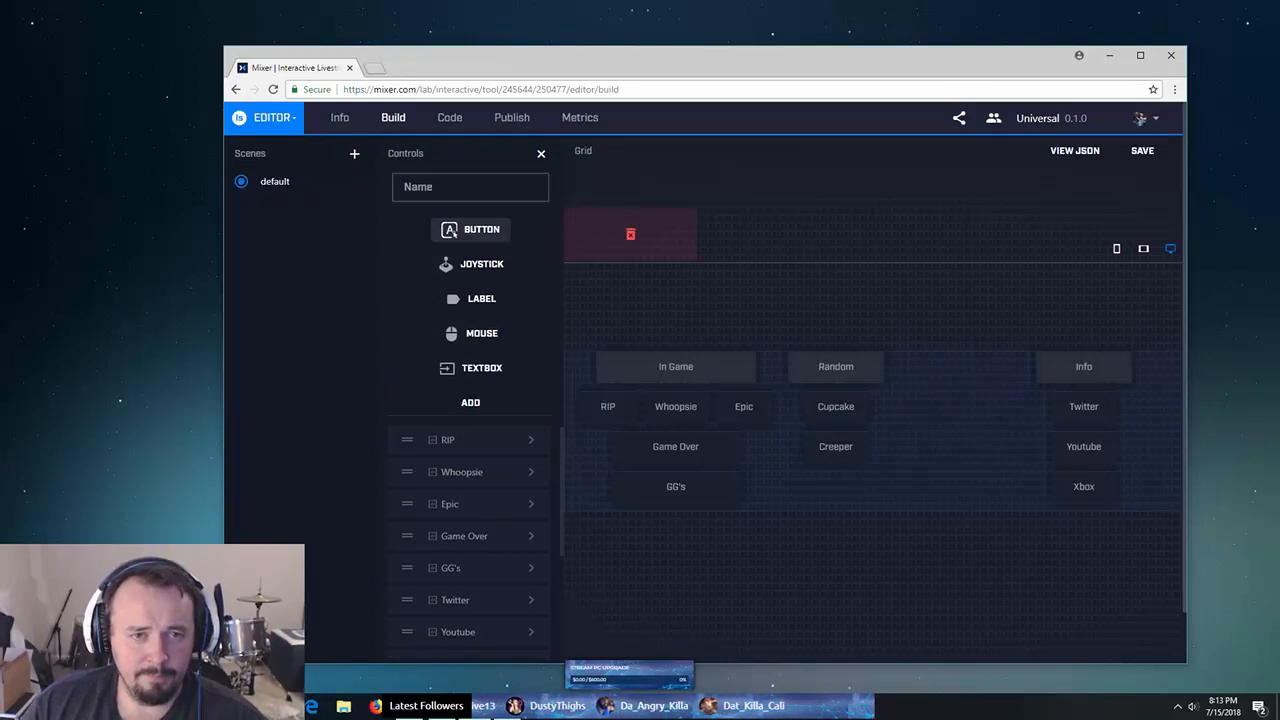
{"action": "type", "text": "TEST"}
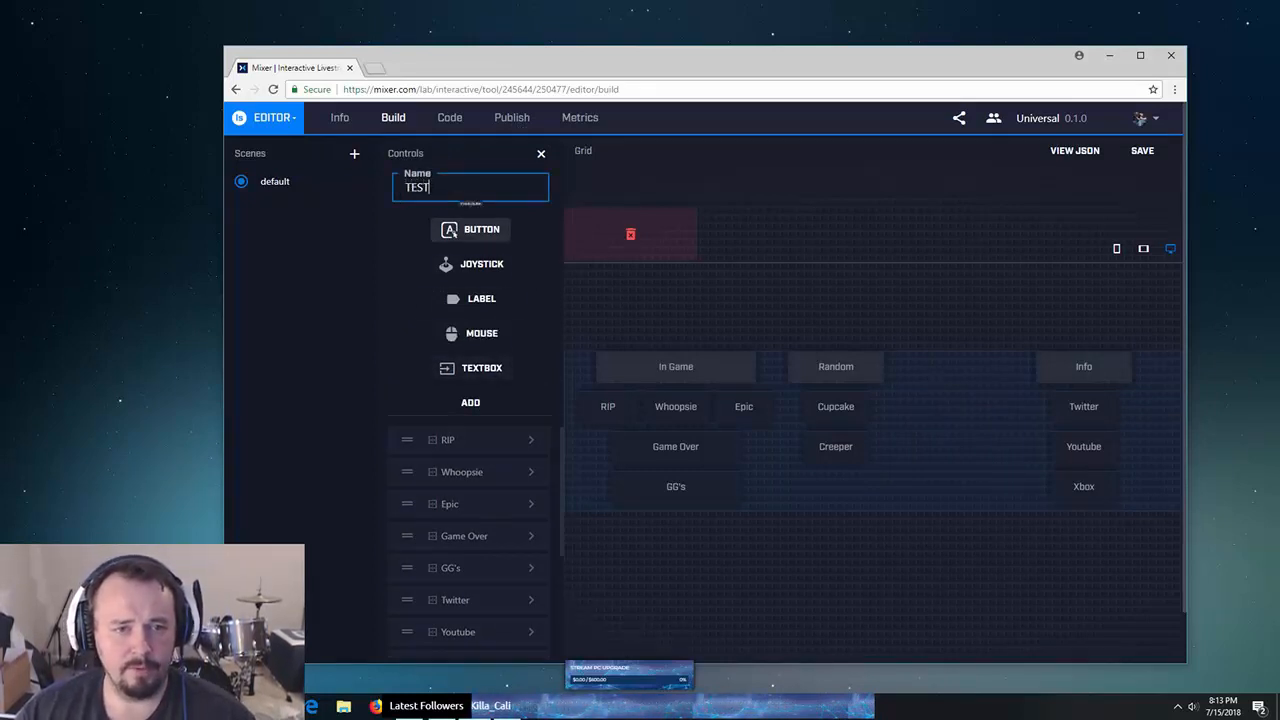
{"action": "left_click", "coordinate": [470, 403]}
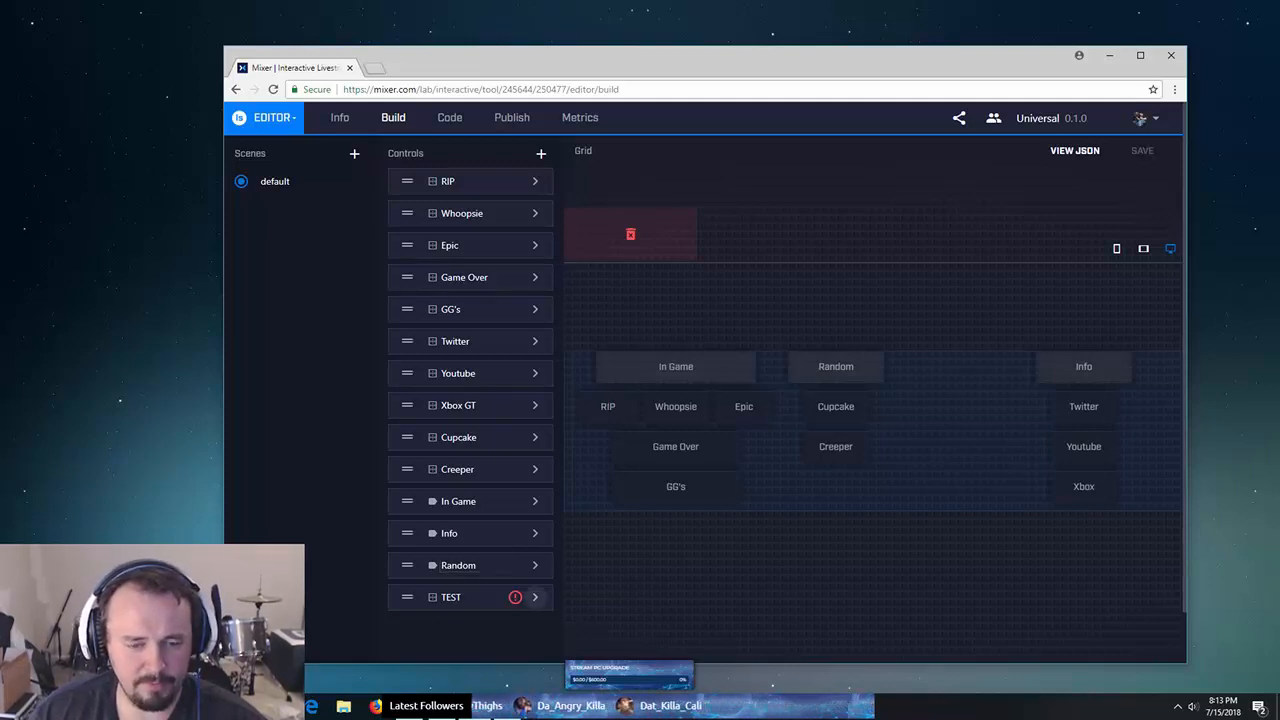
- Set the TEST button's text to TEST BUTTON and its Spark cost to 20000
{"action": "left_click", "coordinate": [535, 597]}
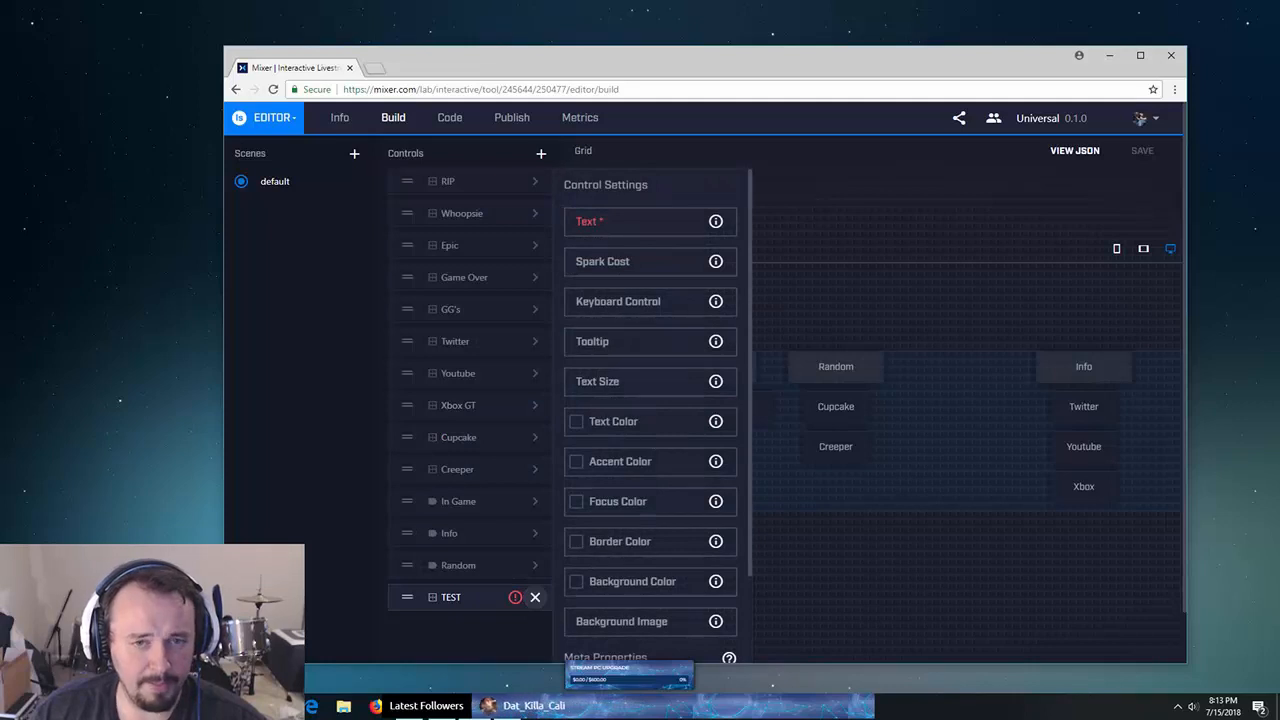
{"action": "left_click", "coordinate": [625, 220]}
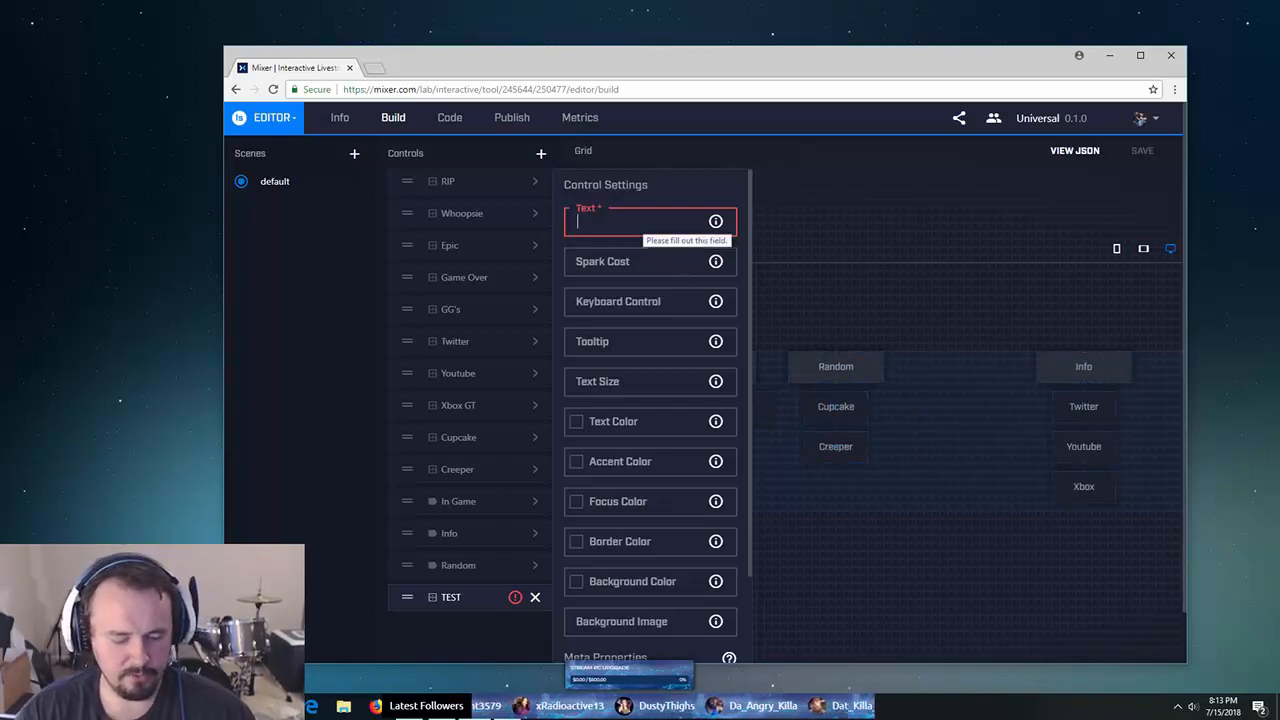
{"action": "type", "text": "TEST BUTTON"}
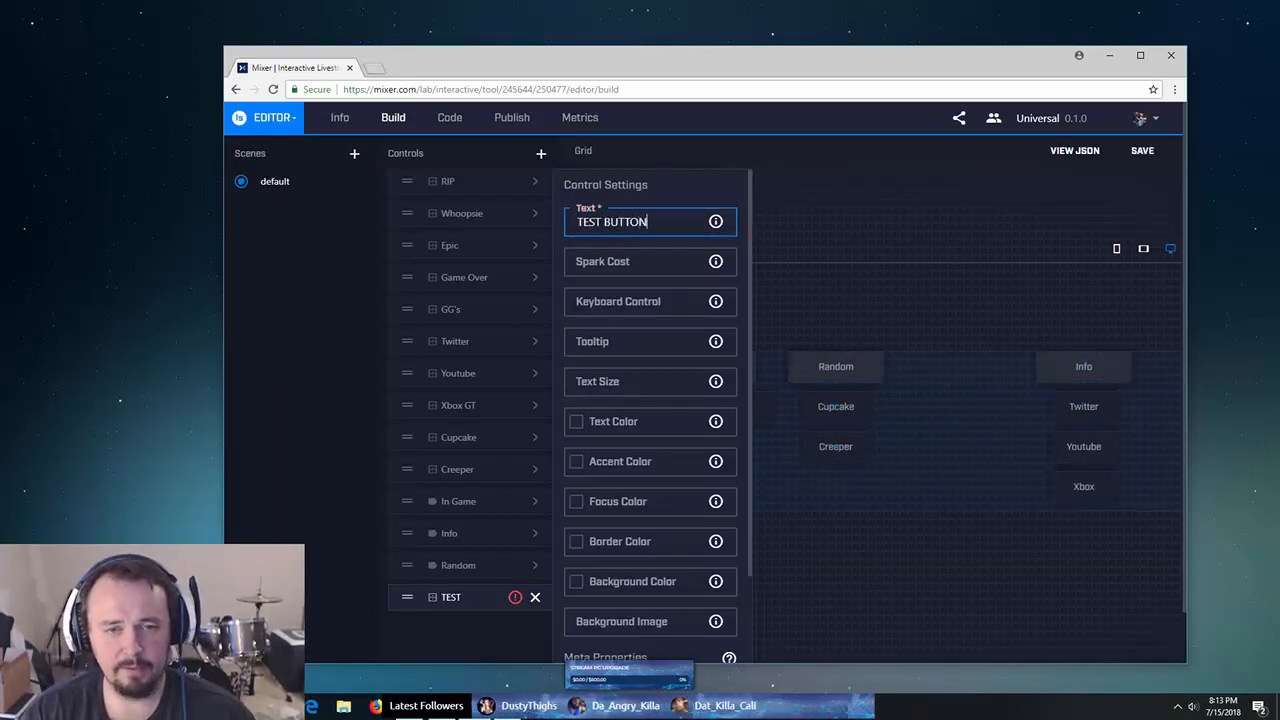
{"action": "left_click", "coordinate": [630, 262]}
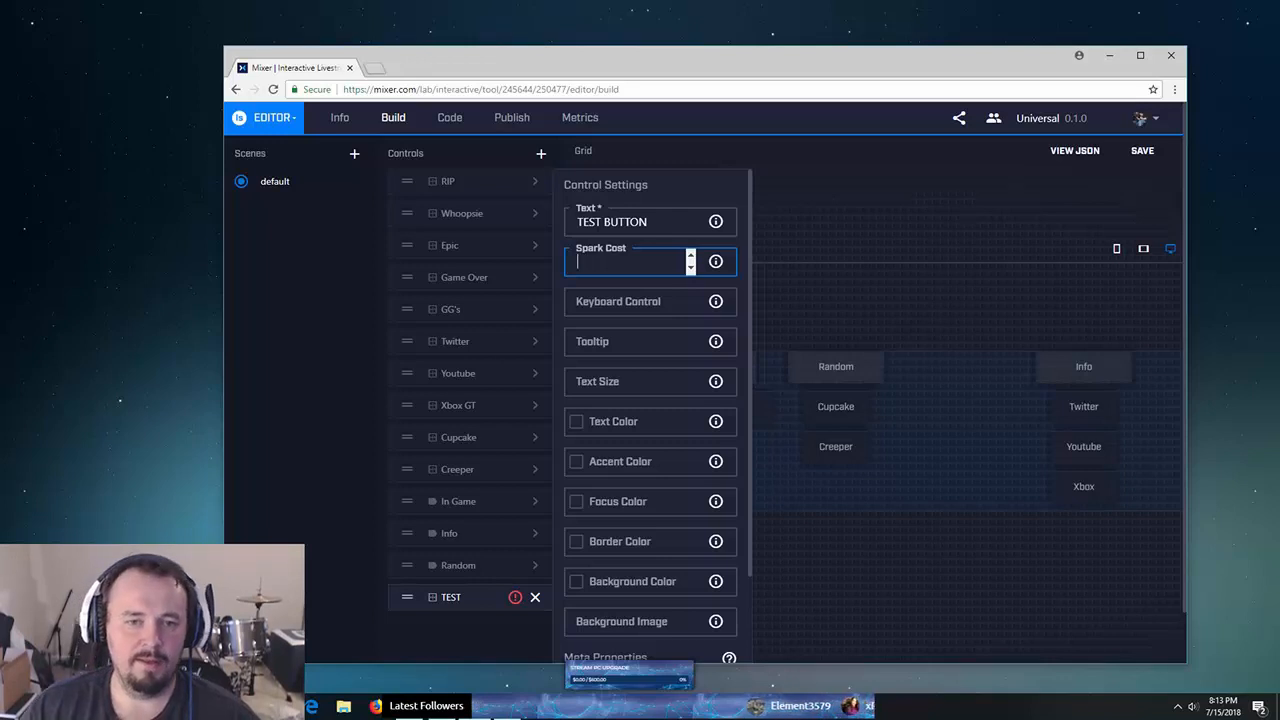
{"action": "type", "text": "20000"}
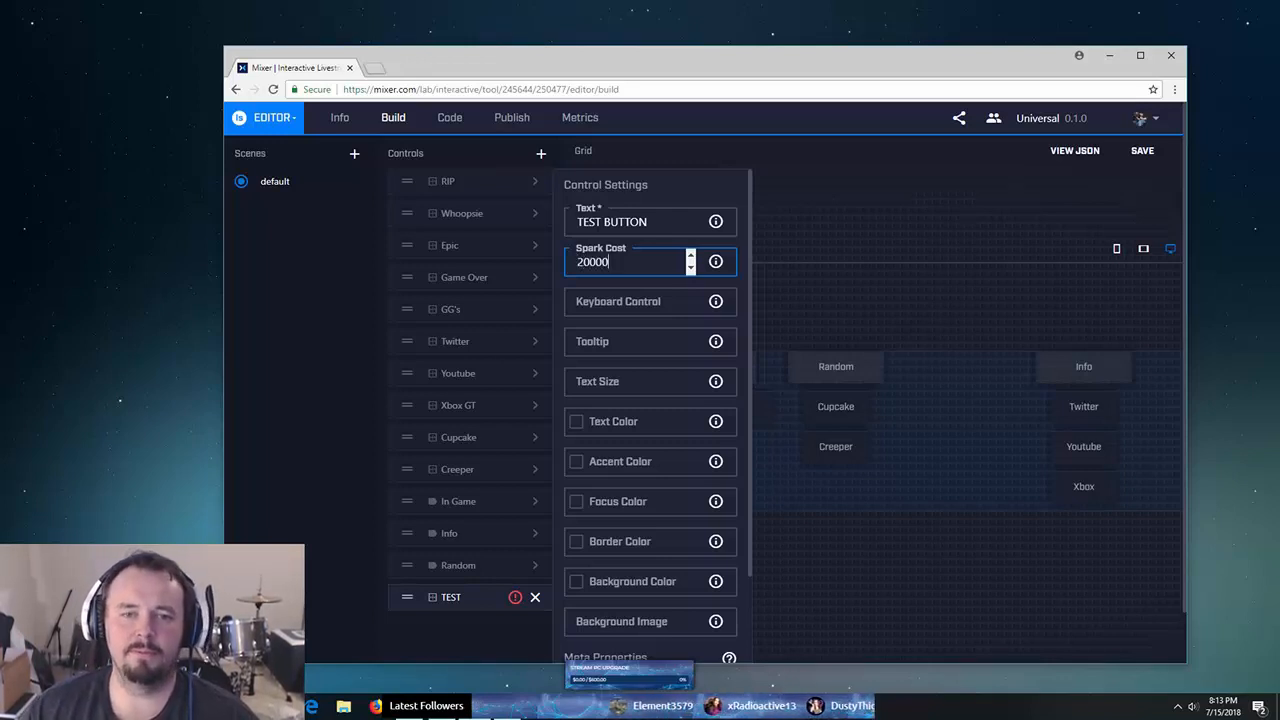
{"action": "key", "text": "Tab"}
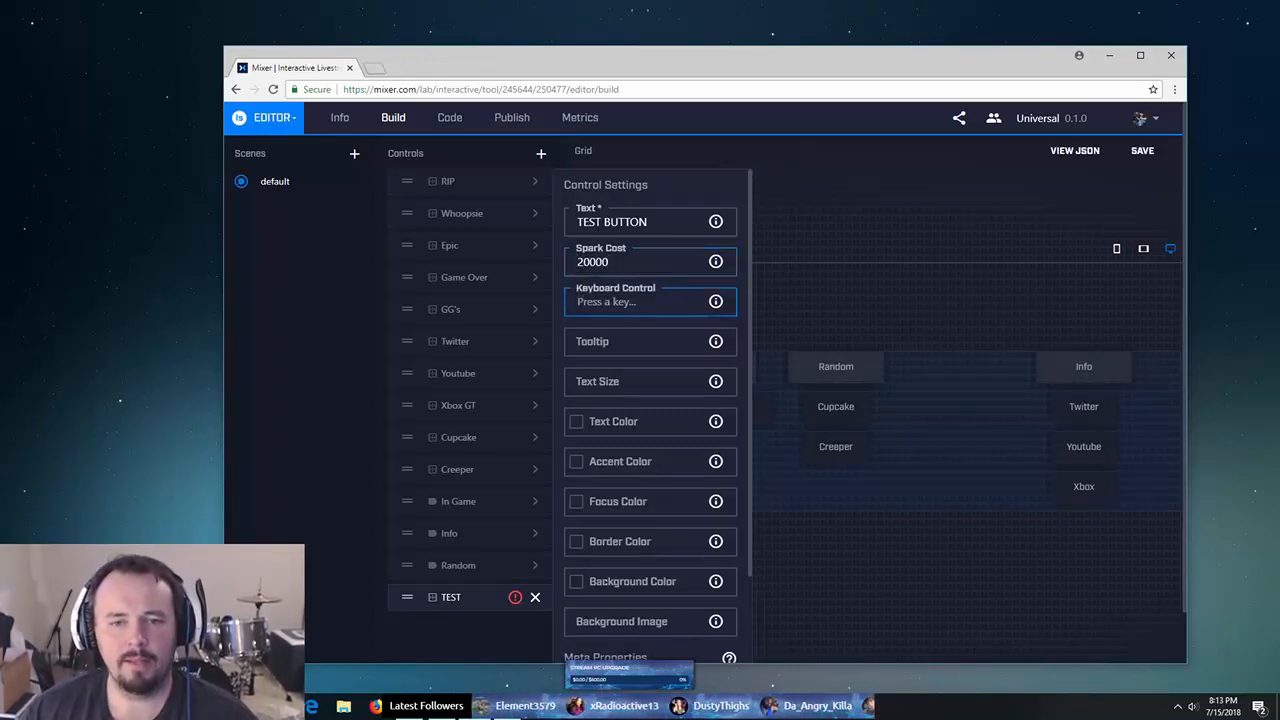
{"action": "mouse_move", "coordinate": [715, 301]}
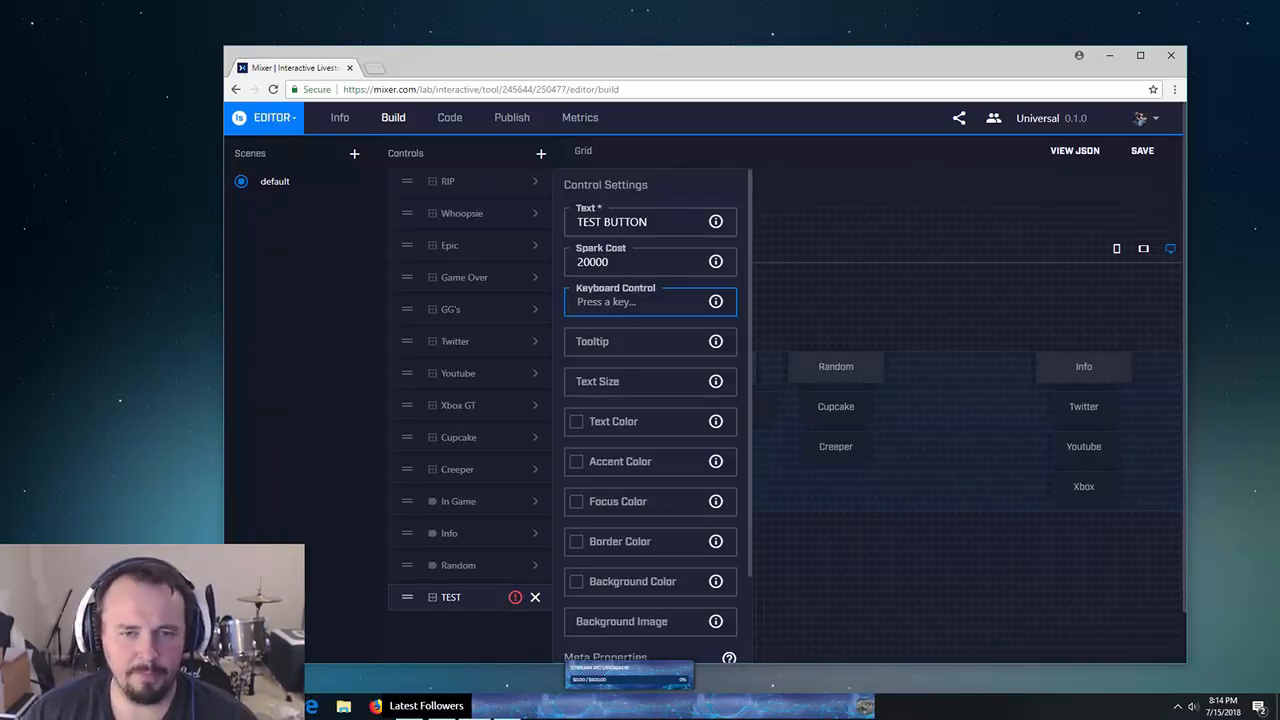
- Move past the TEST button's Tooltip and Text Size fields to reach its Text Color picker
{"action": "left_click", "coordinate": [650, 342]}
{"action": "mouse_move", "coordinate": [716, 342]}
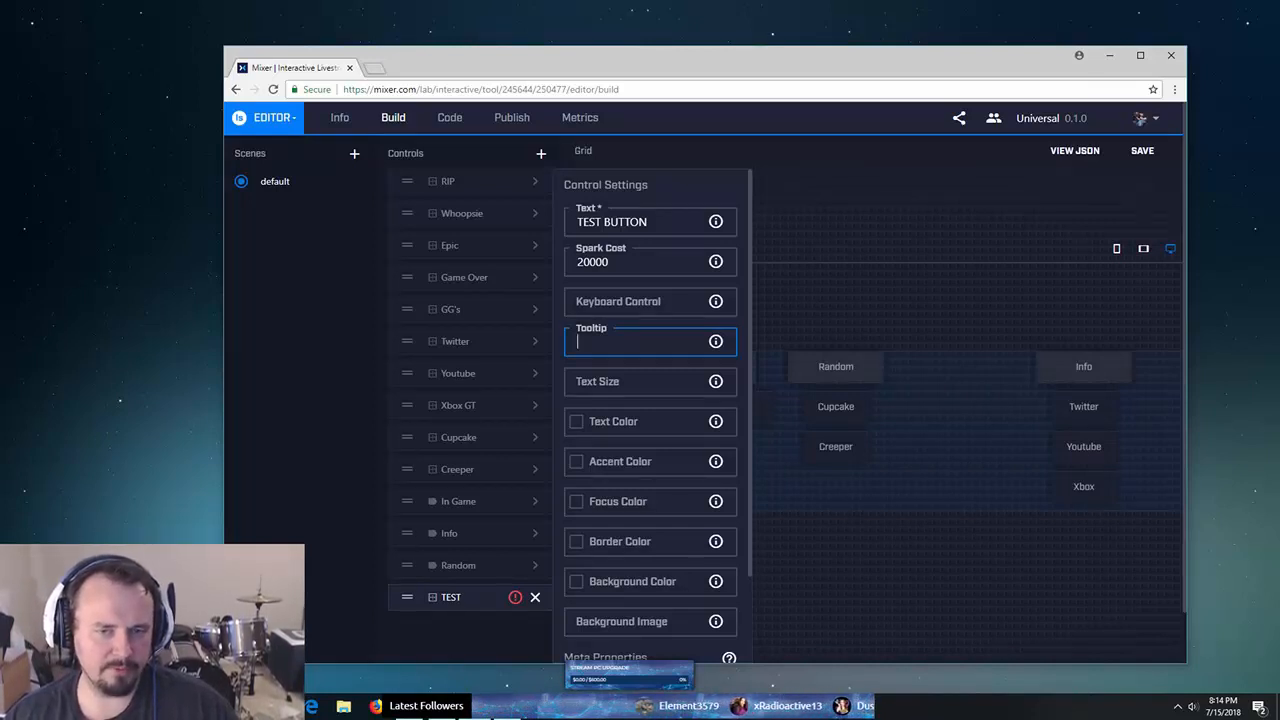
{"action": "left_click", "coordinate": [640, 382]}
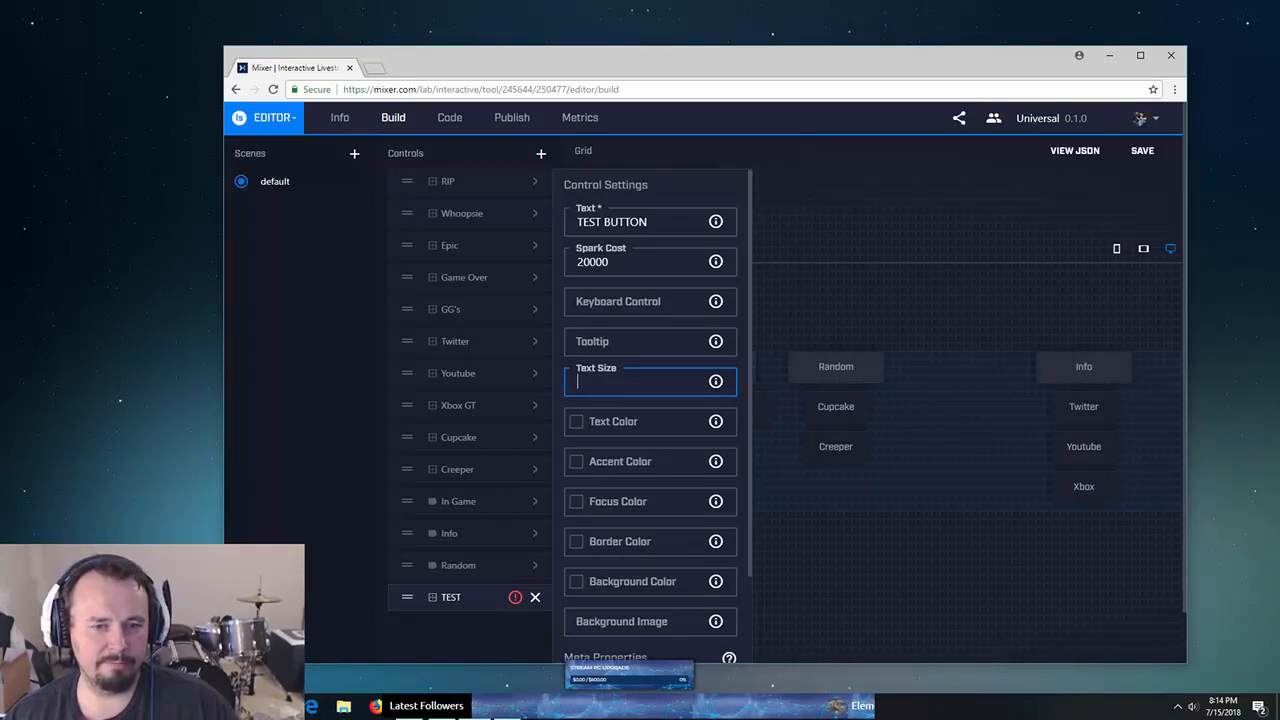
{"action": "key", "text": "Tab"}
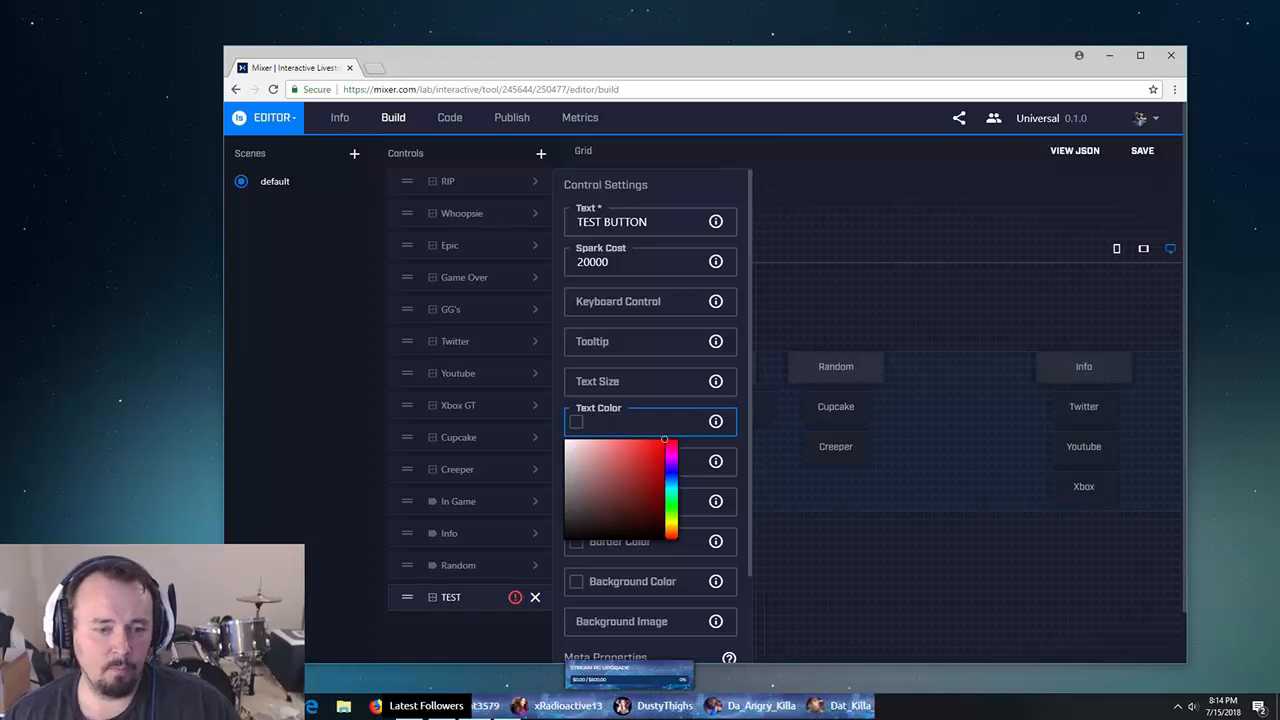
- Launch Notepad from the Windows Start menu search
{"action": "key", "text": "super"}
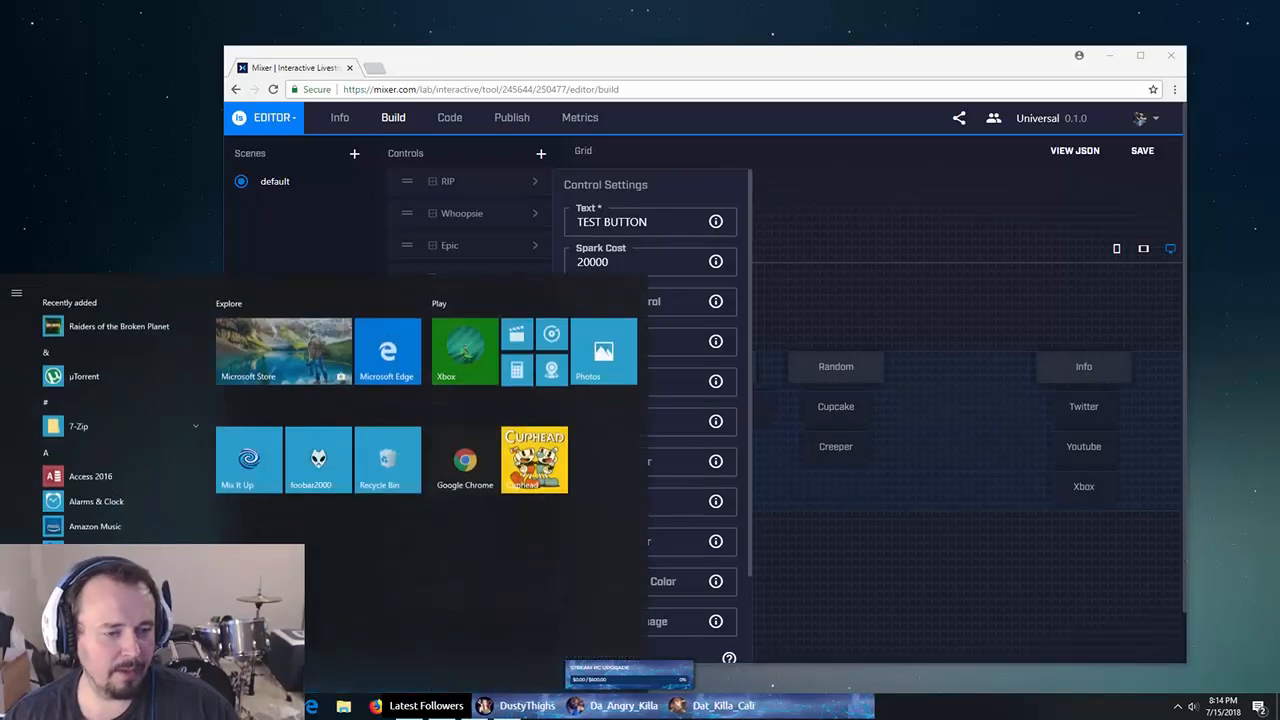
{"action": "key", "text": "super"}
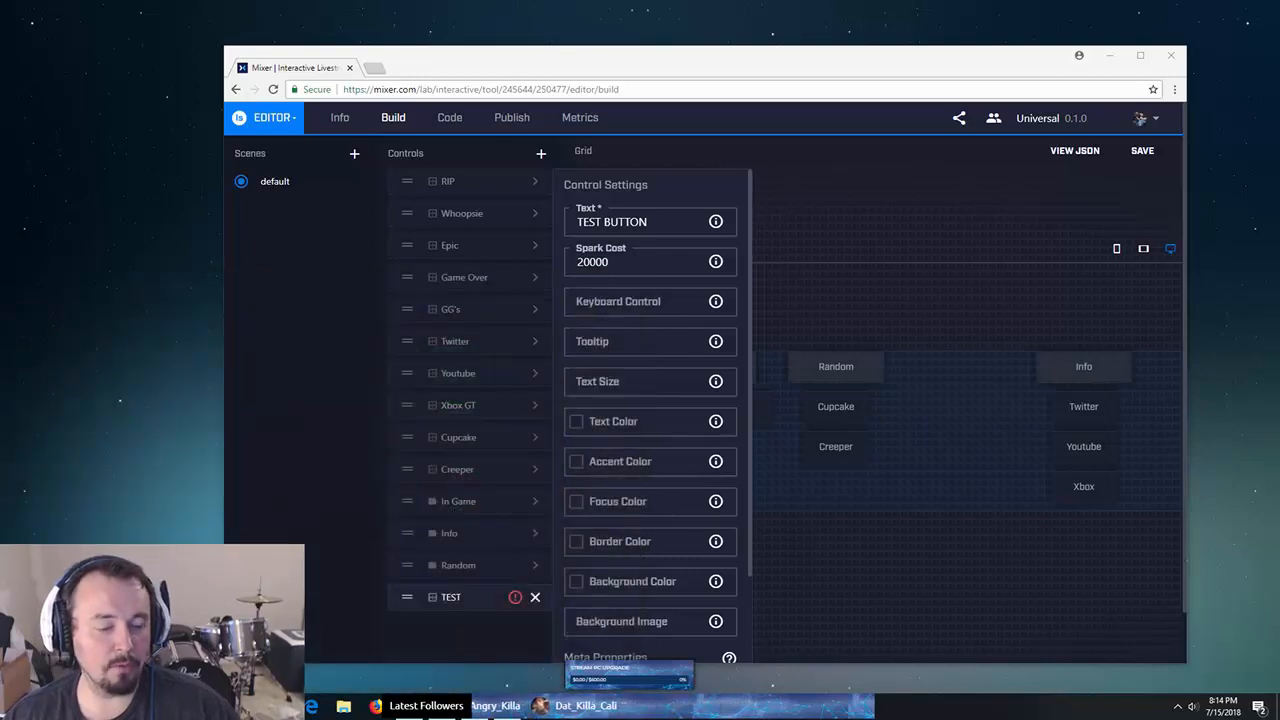
{"action": "key", "text": "super"}
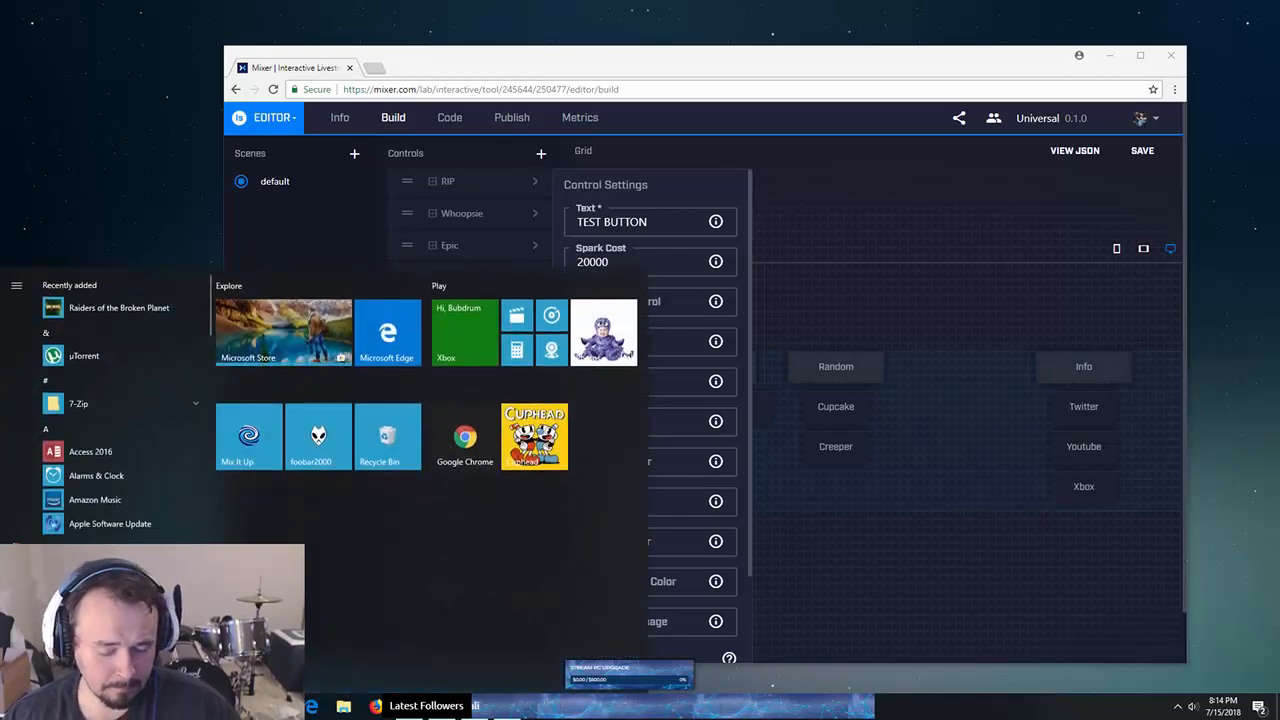
{"action": "type", "text": "notepad"}
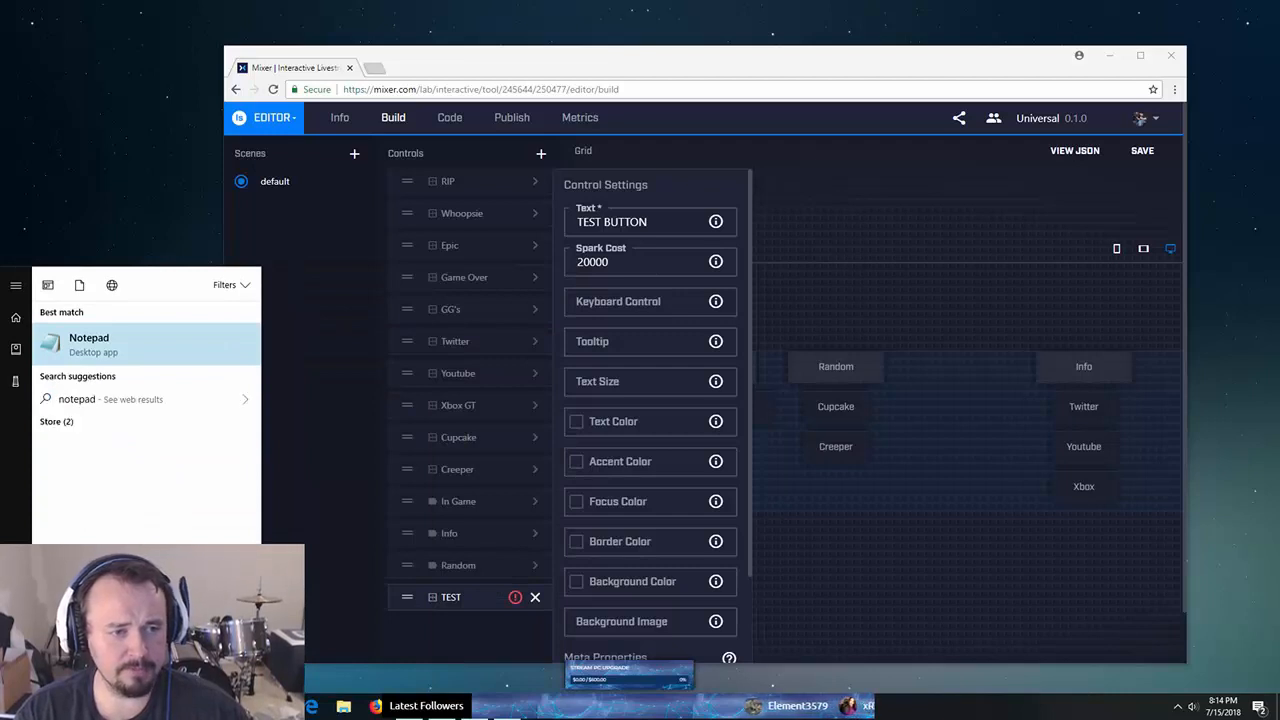
{"action": "key", "text": "Return"}
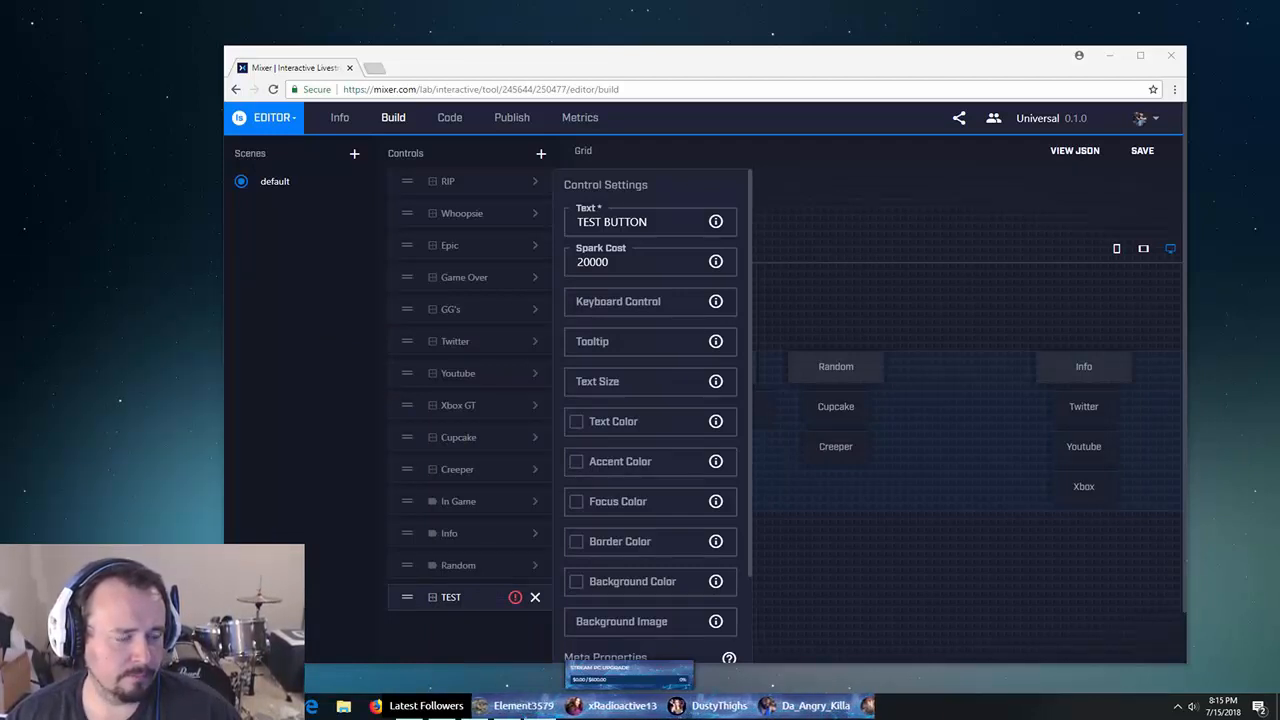
- Shrink the Notepad window to a narrow strip at the left edge beside the MixPlay editor
{"action": "left_click_drag", "start_coordinate": [634, 277], "coordinate": [509, 196]}
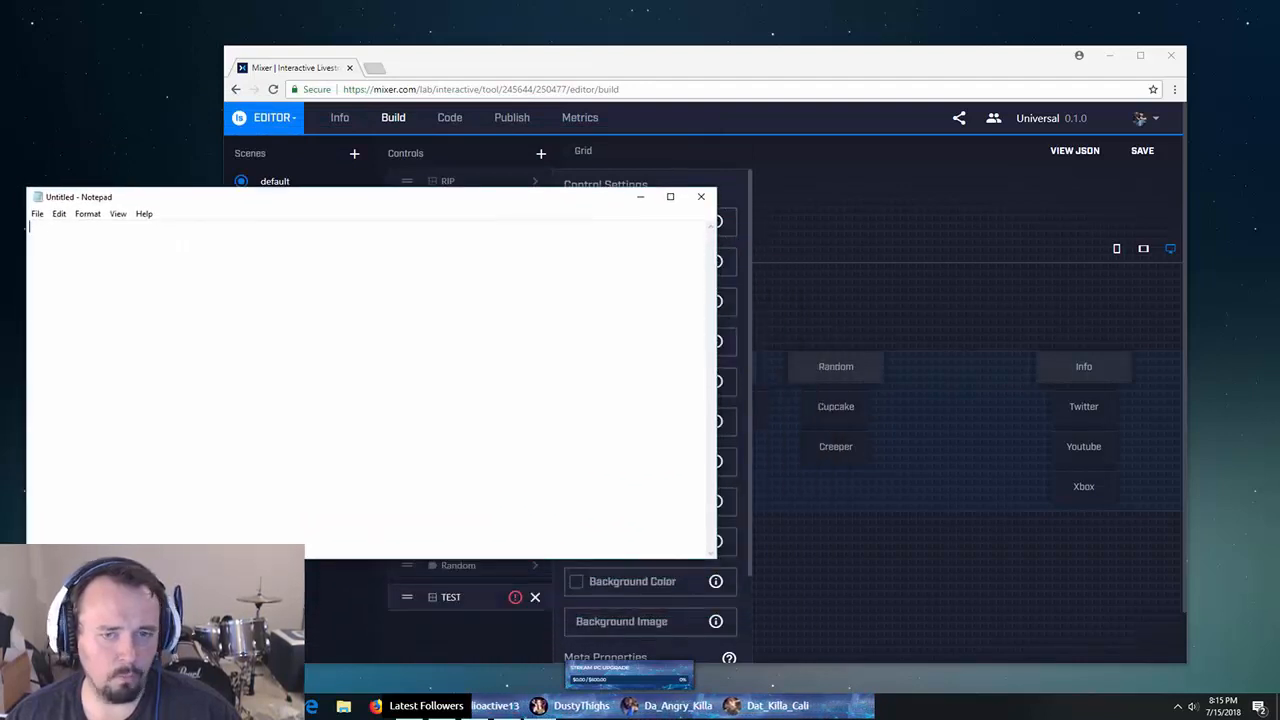
{"action": "left_click_drag", "start_coordinate": [717, 310], "coordinate": [222, 311]}
{"action": "left_click_drag", "start_coordinate": [100, 196], "coordinate": [102, 116]}
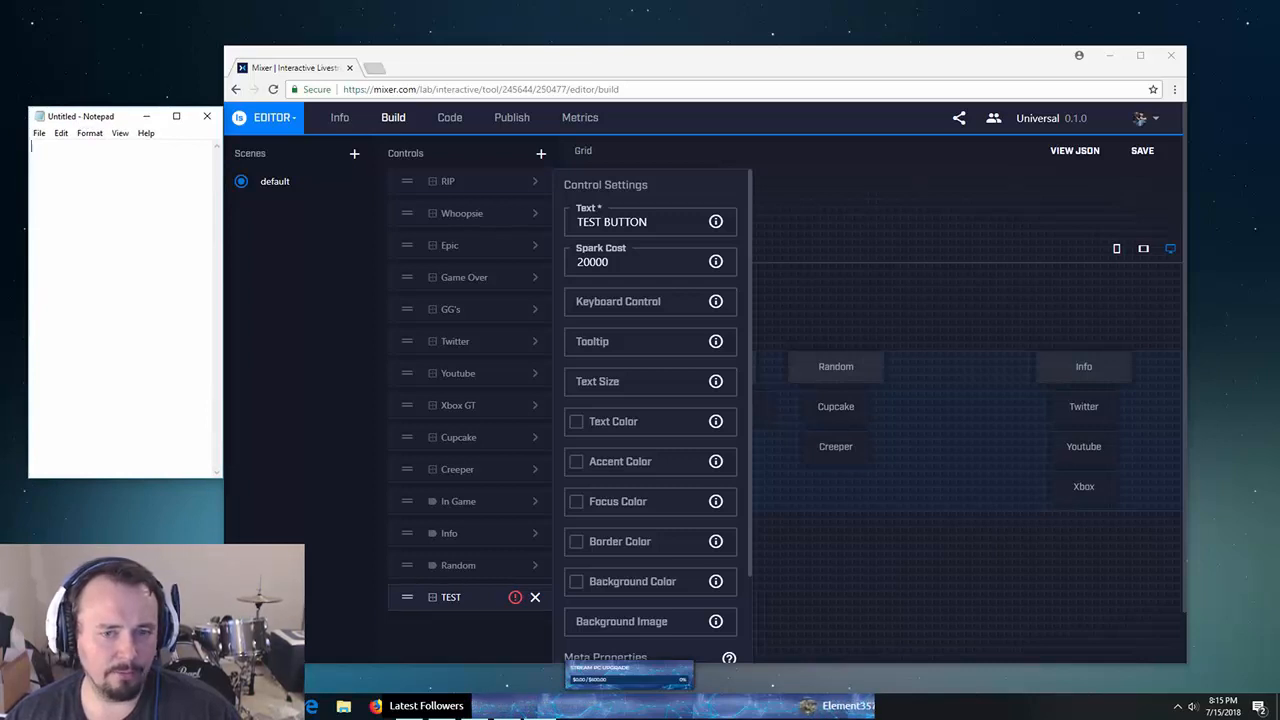
{"action": "left_click", "coordinate": [613, 421]}
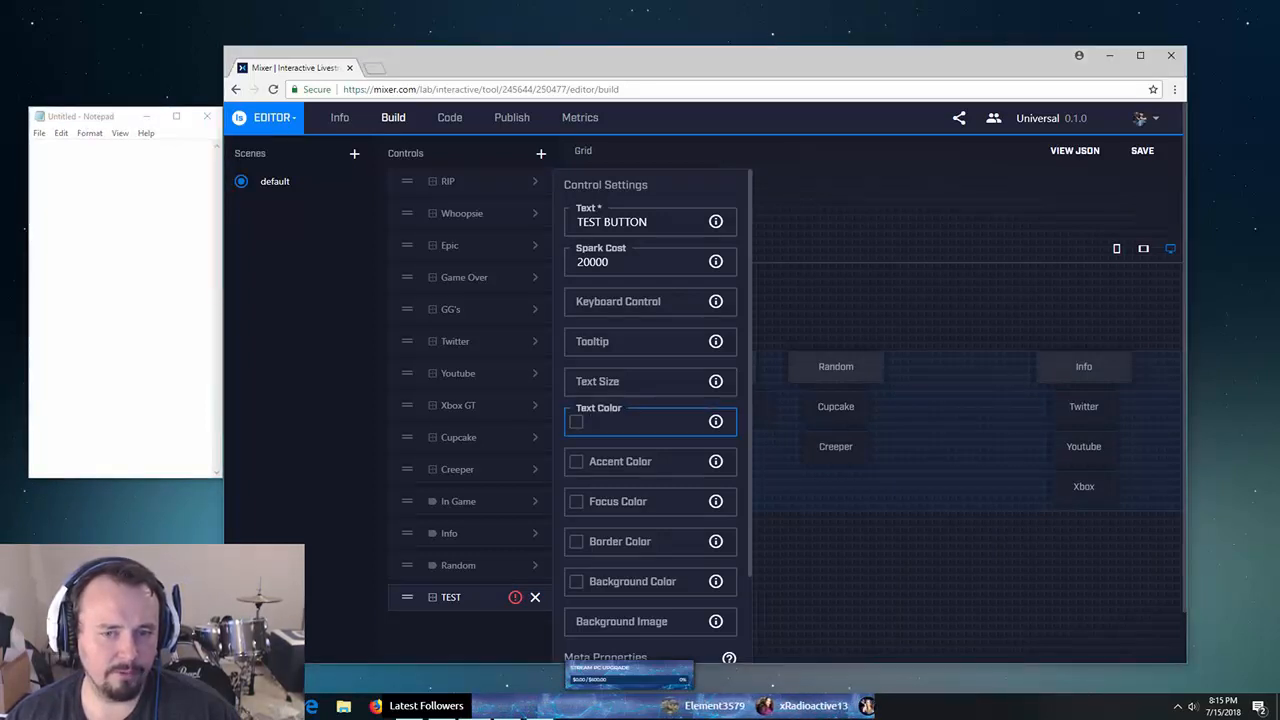
- Set the TEST button's text colour to #9eb4cc and record that code in Notepad
{"action": "type", "text": "#007aff"}
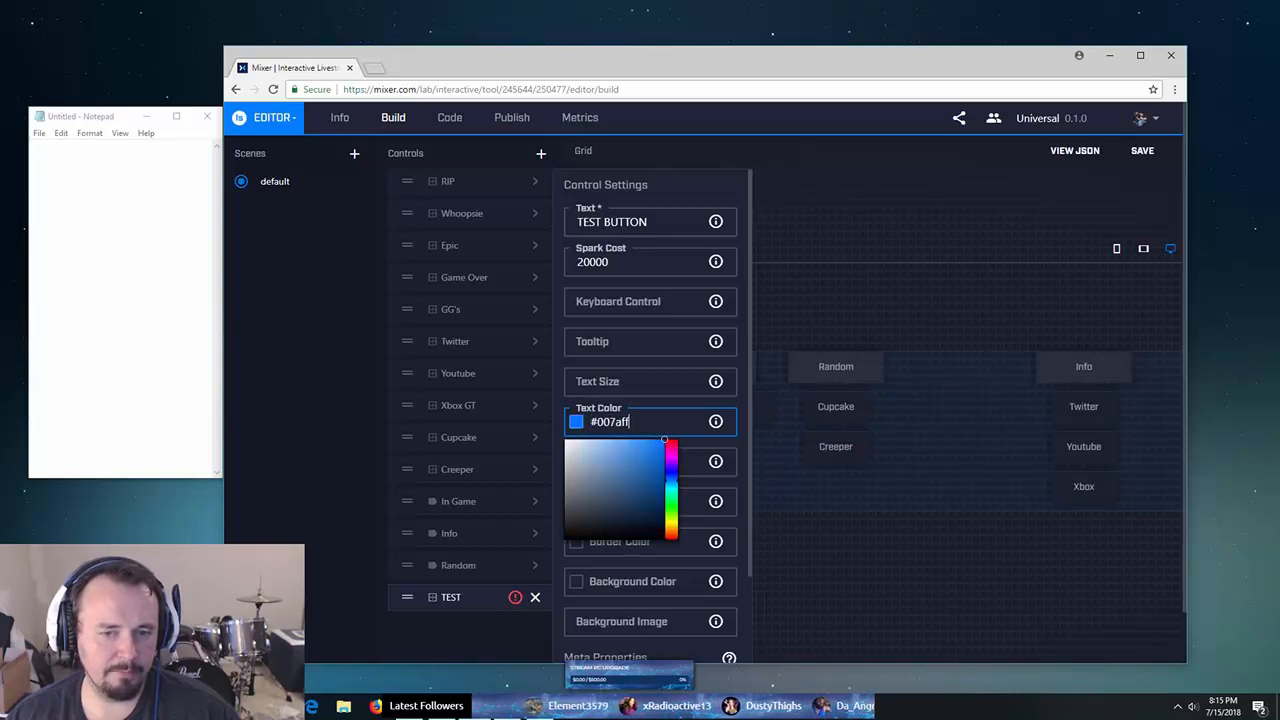
{"action": "left_click_drag", "start_coordinate": [612, 459], "coordinate": [587, 459]}
{"action": "key", "text": "ctrl+a"}
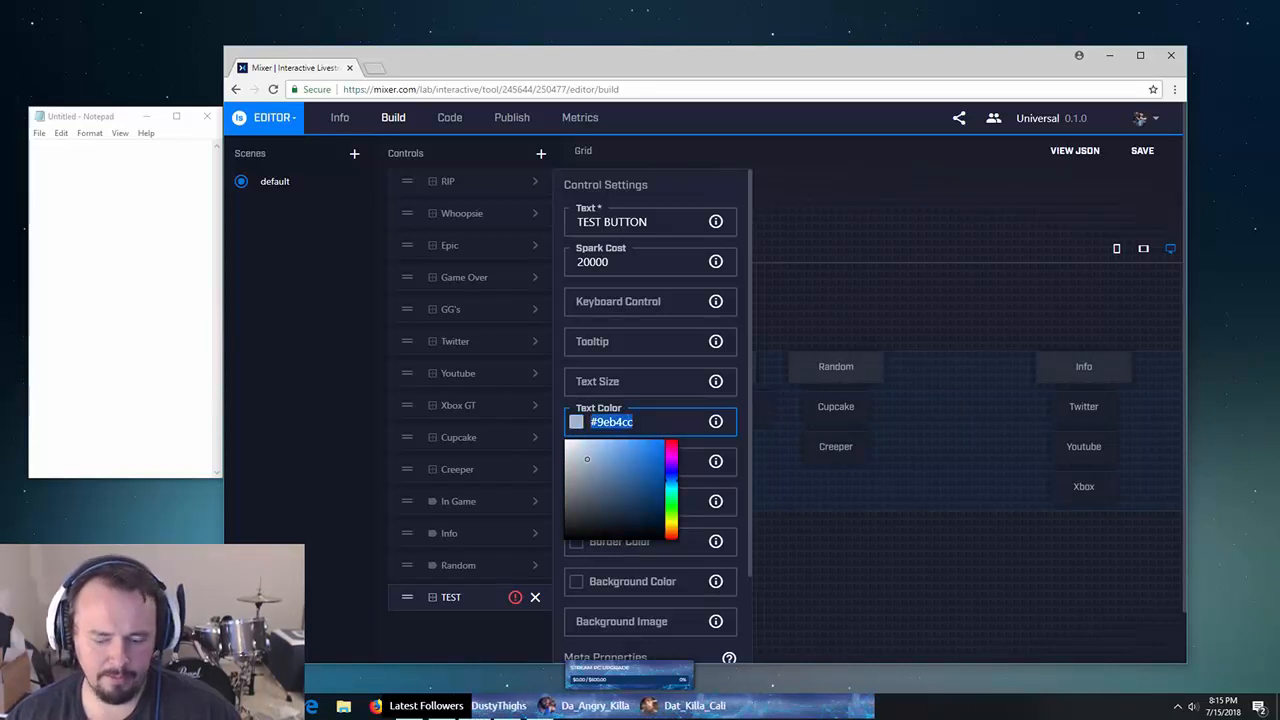
{"action": "key", "text": "ctrl+c"}
{"action": "key", "text": "alt+Tab"}
{"action": "key", "text": "ctrl+v"}
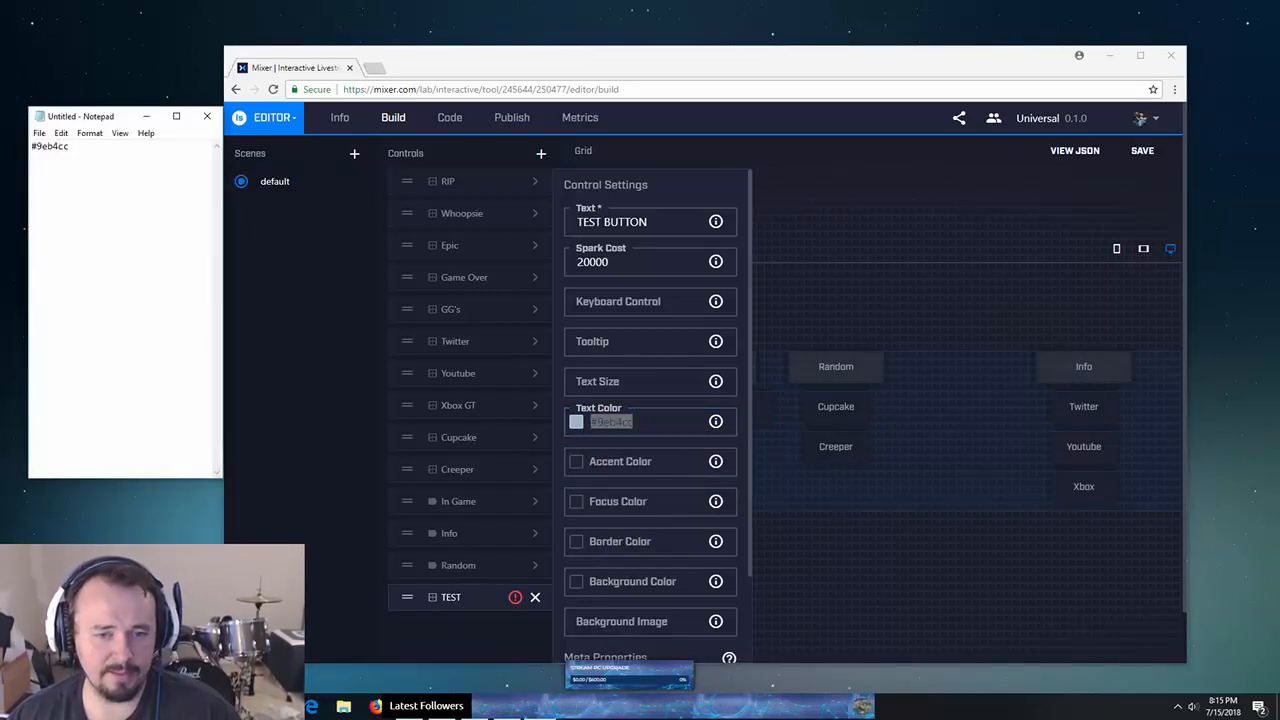
{"action": "key", "text": "alt+Tab"}
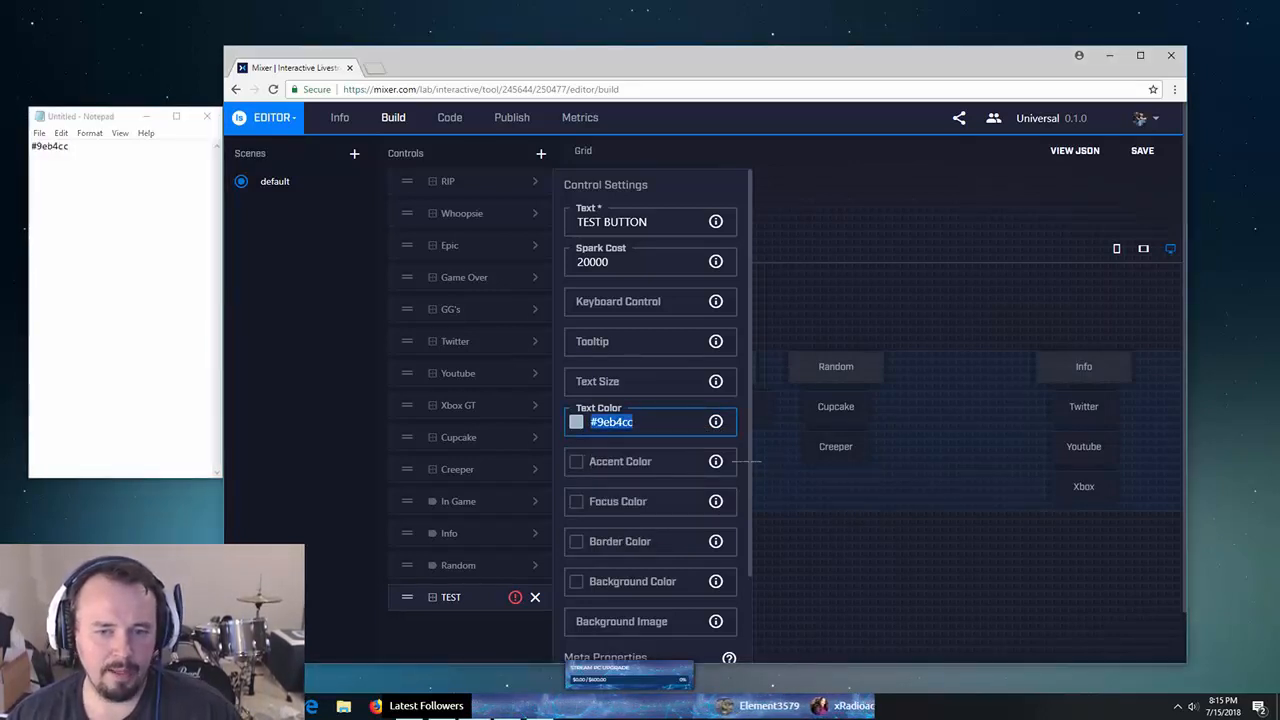
- Move between the Text Color and Accent Color fields, selecting the #9e part of the code
{"action": "key", "text": "shift+Tab"}
{"action": "key", "text": "Tab"}
{"action": "key", "text": "shift+Tab"}
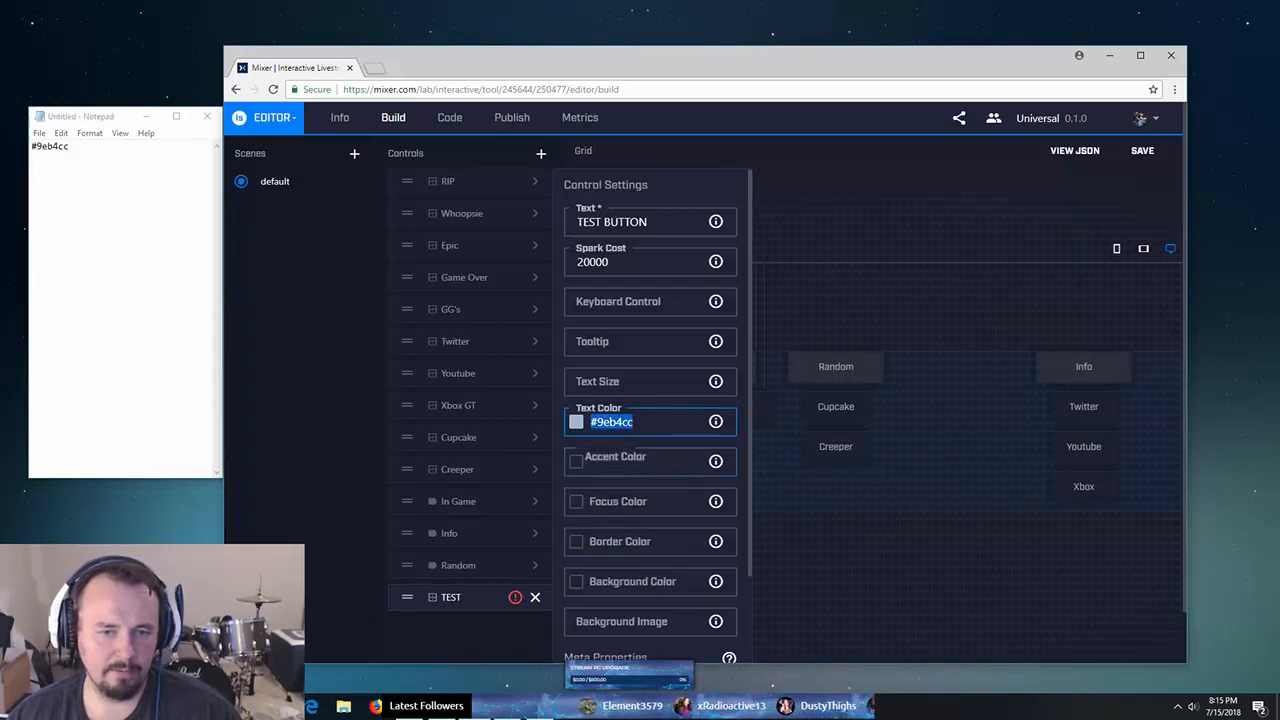
{"action": "scroll", "coordinate": [650, 415], "scroll_direction": "down", "scroll_amount": 2}
{"action": "key", "text": "Tab"}
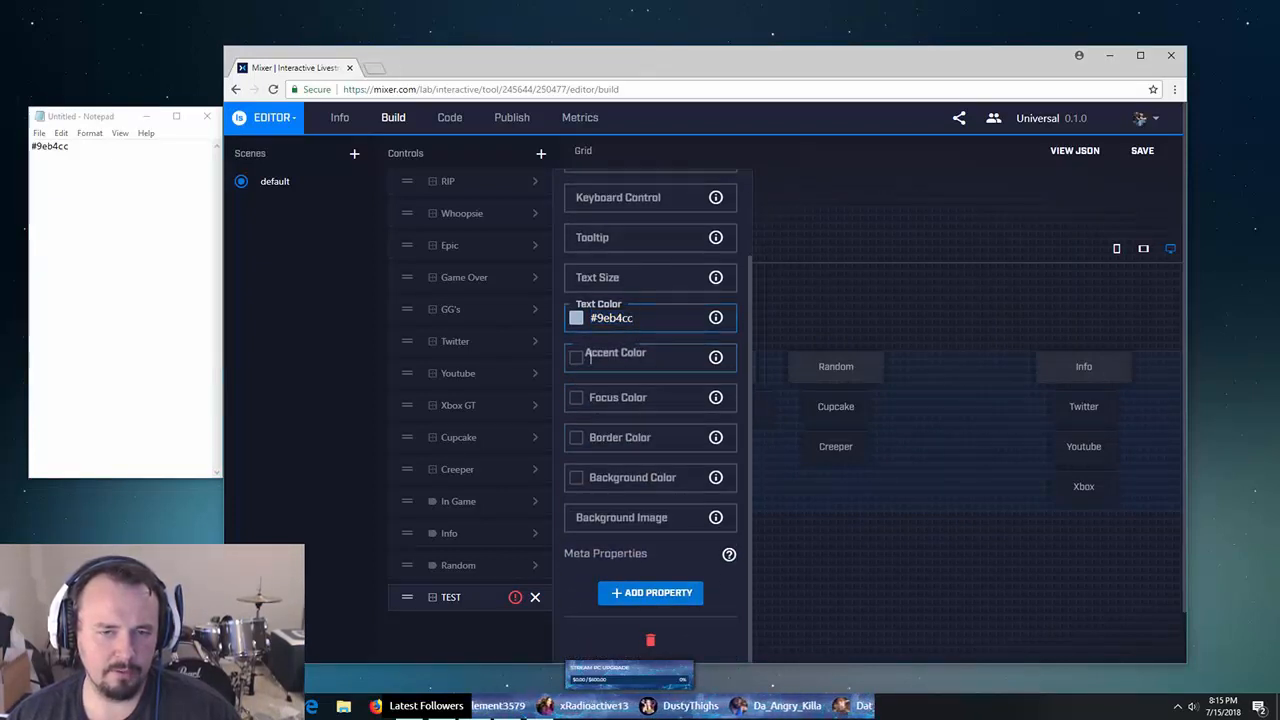
{"action": "key", "text": "shift+Tab"}
{"action": "key", "text": "Home"}
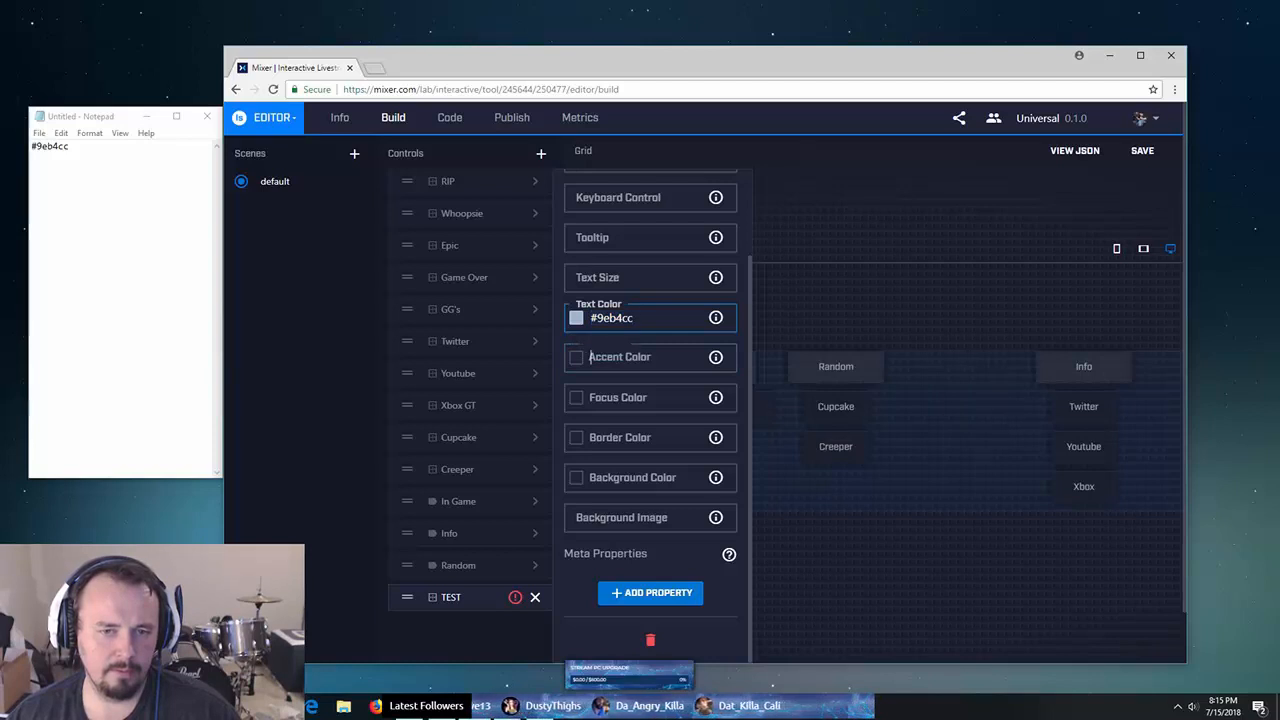
{"action": "key", "text": "shift+Right"}
{"action": "key", "text": "shift+Right"}
{"action": "key", "text": "shift+Right"}
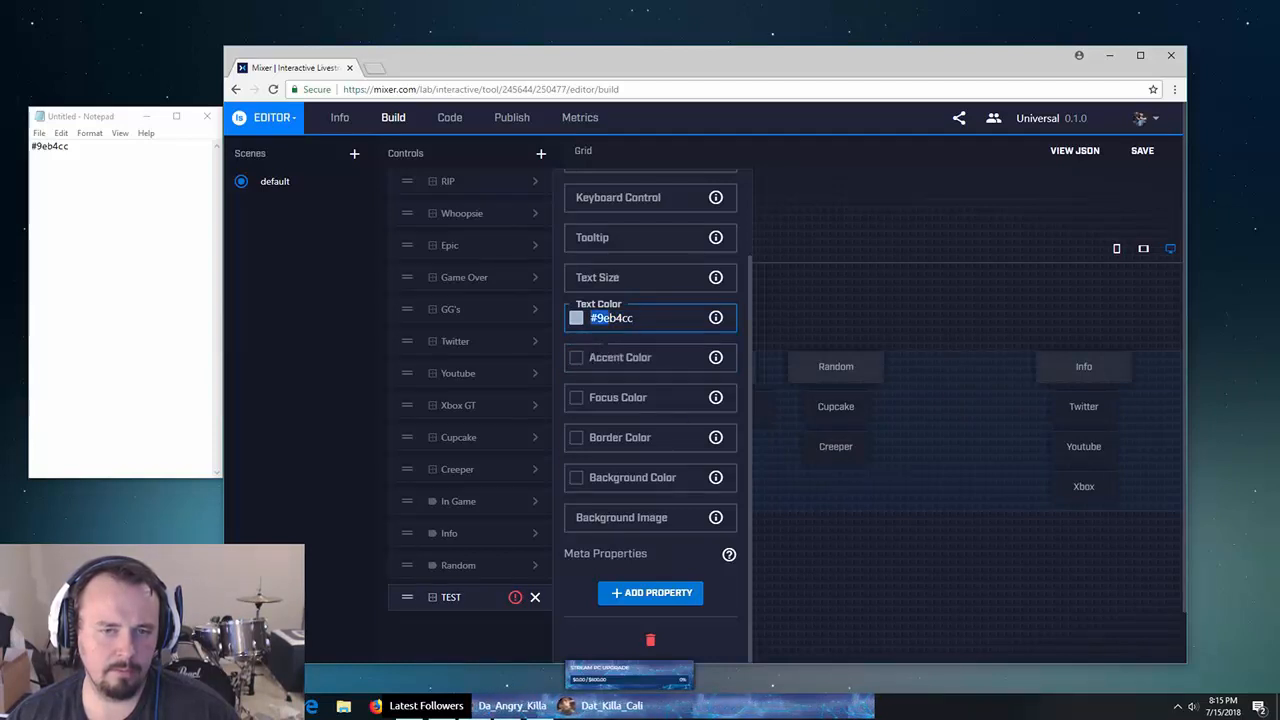
{"action": "key", "text": "Tab"}
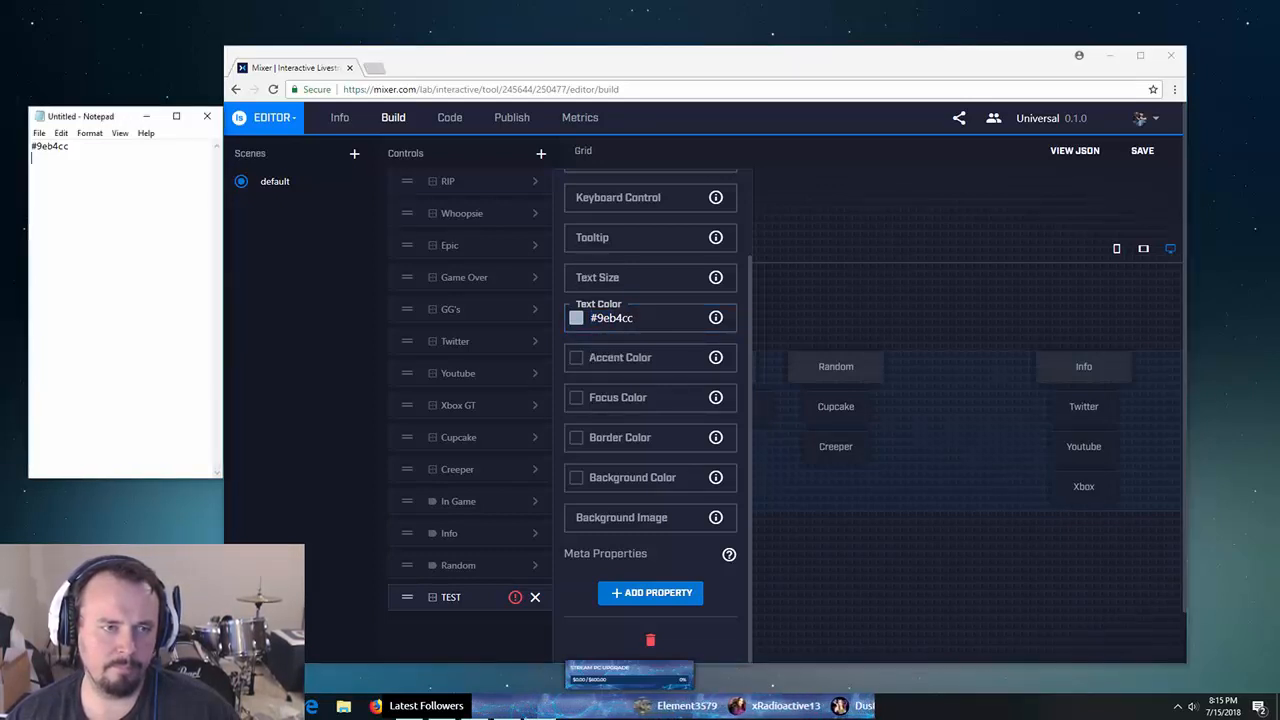
{"action": "left_click_drag", "start_coordinate": [135, 116], "coordinate": [95, 96]}
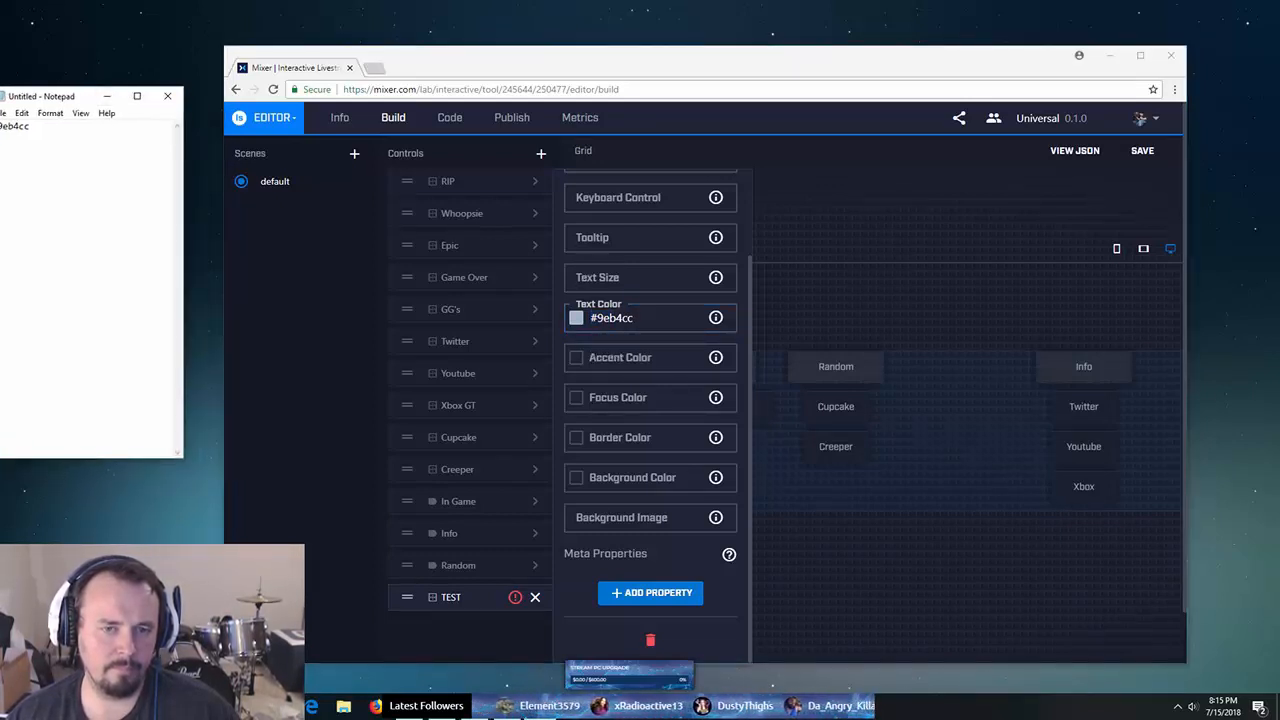
{"action": "left_click", "coordinate": [578, 277]}
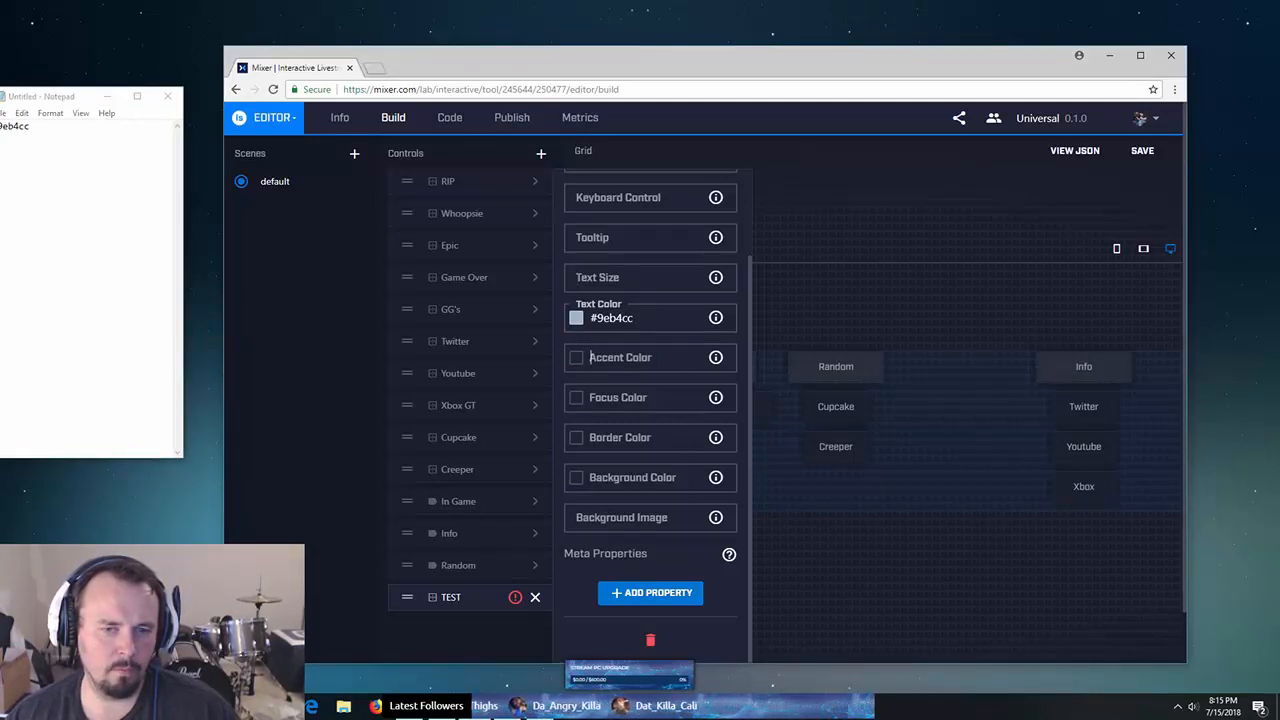
{"action": "key", "text": "Escape"}
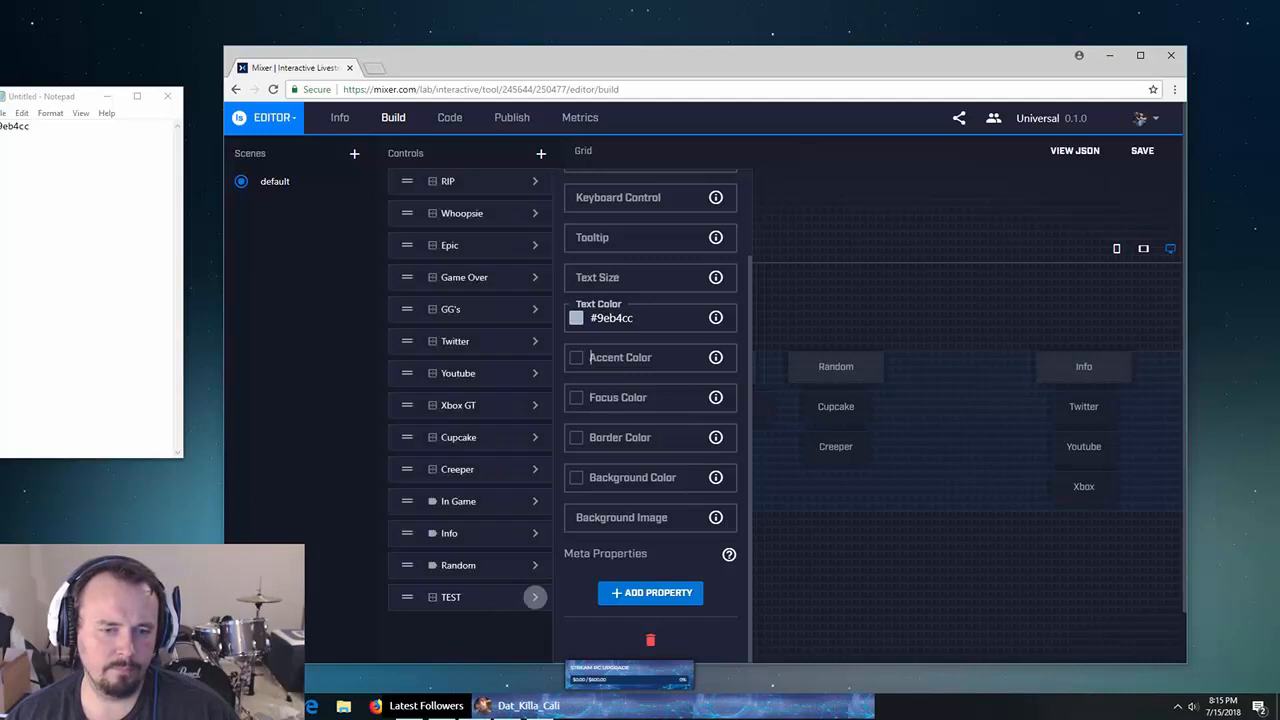
{"action": "left_click", "coordinate": [535, 597]}
{"action": "mouse_move", "coordinate": [507, 706]}
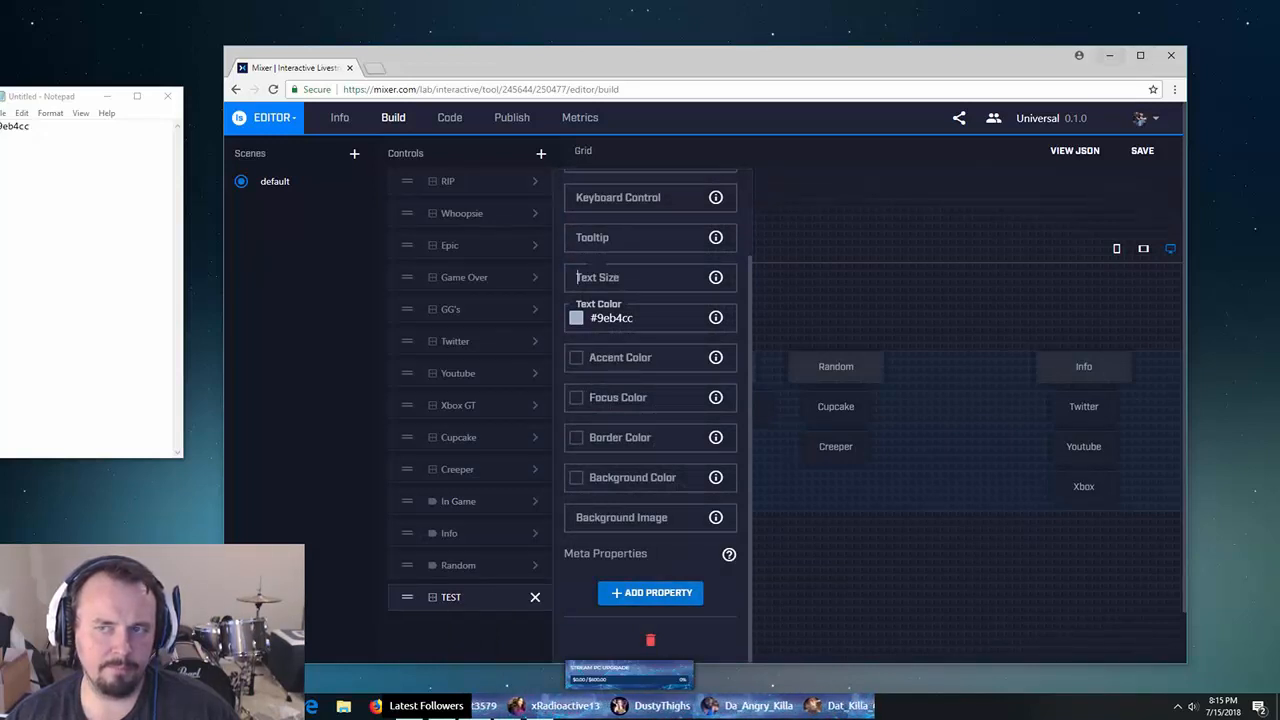
{"action": "left_click_drag", "start_coordinate": [949, 46], "coordinate": [949, 1]}
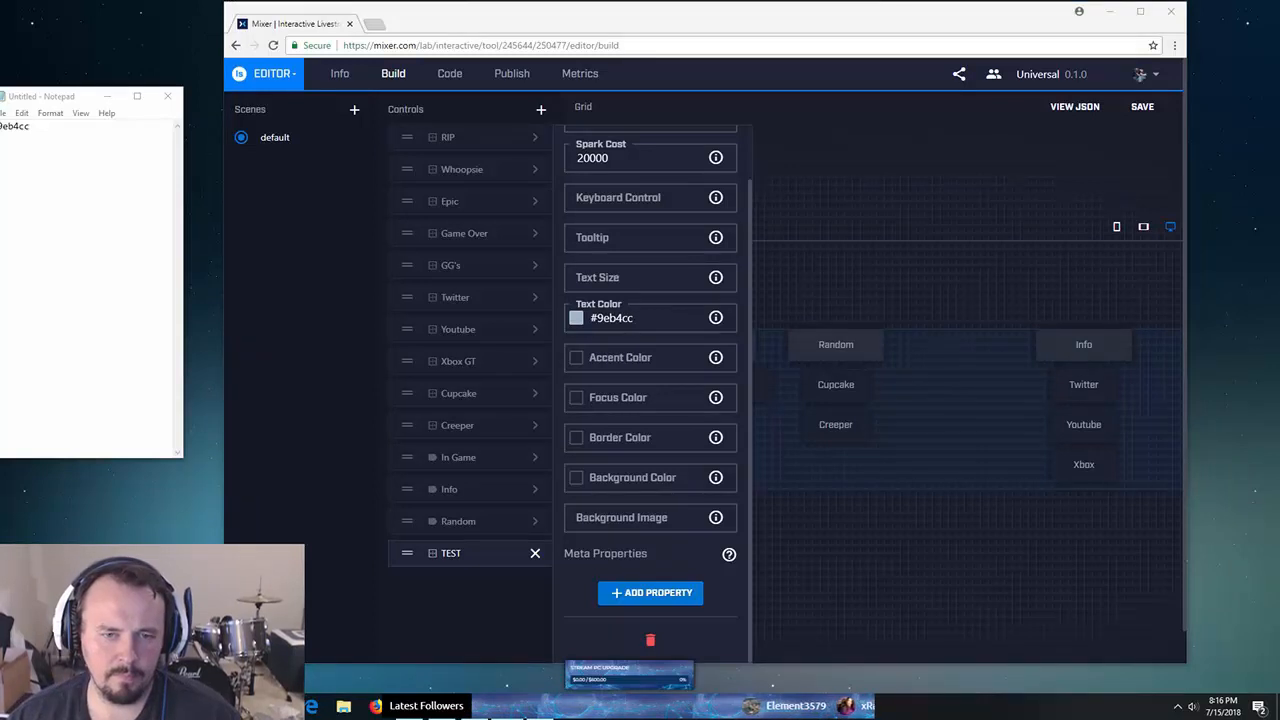
{"action": "left_click", "coordinate": [591, 397]}
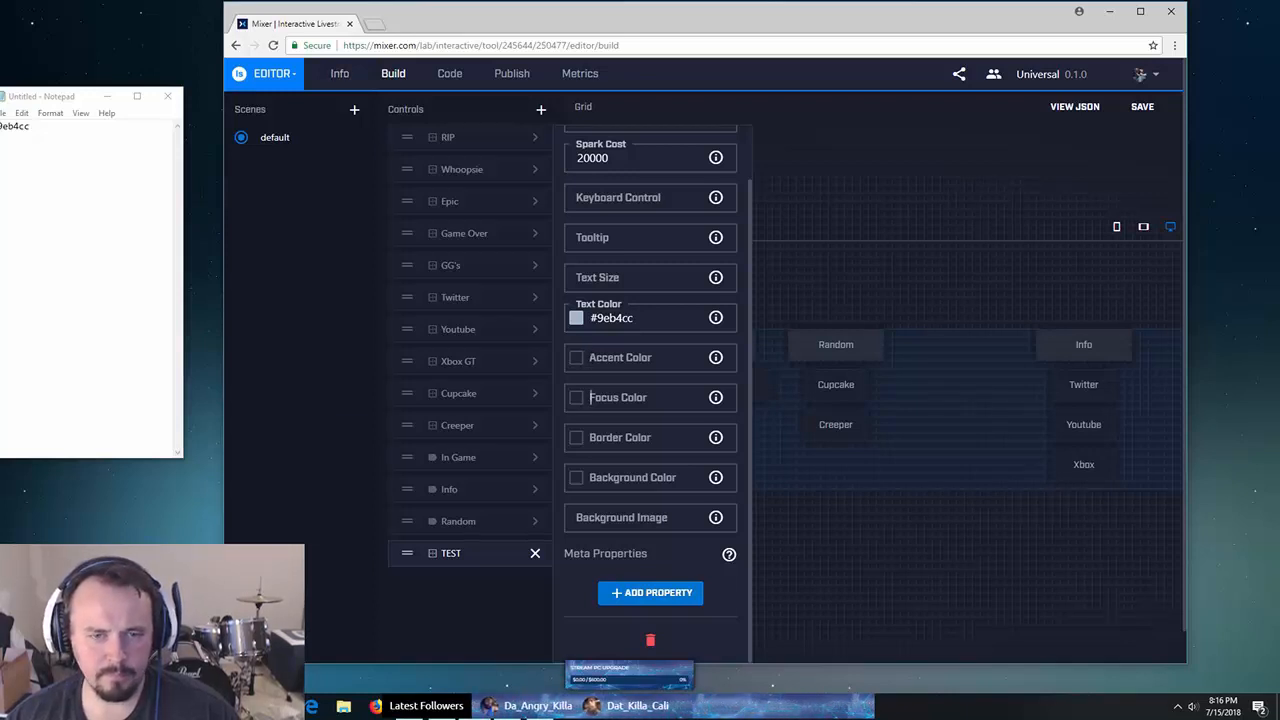
- Set the TEST button's Accent Color to ff, replacing the stray 'adsf' entry
{"action": "type", "text": "adsf"}
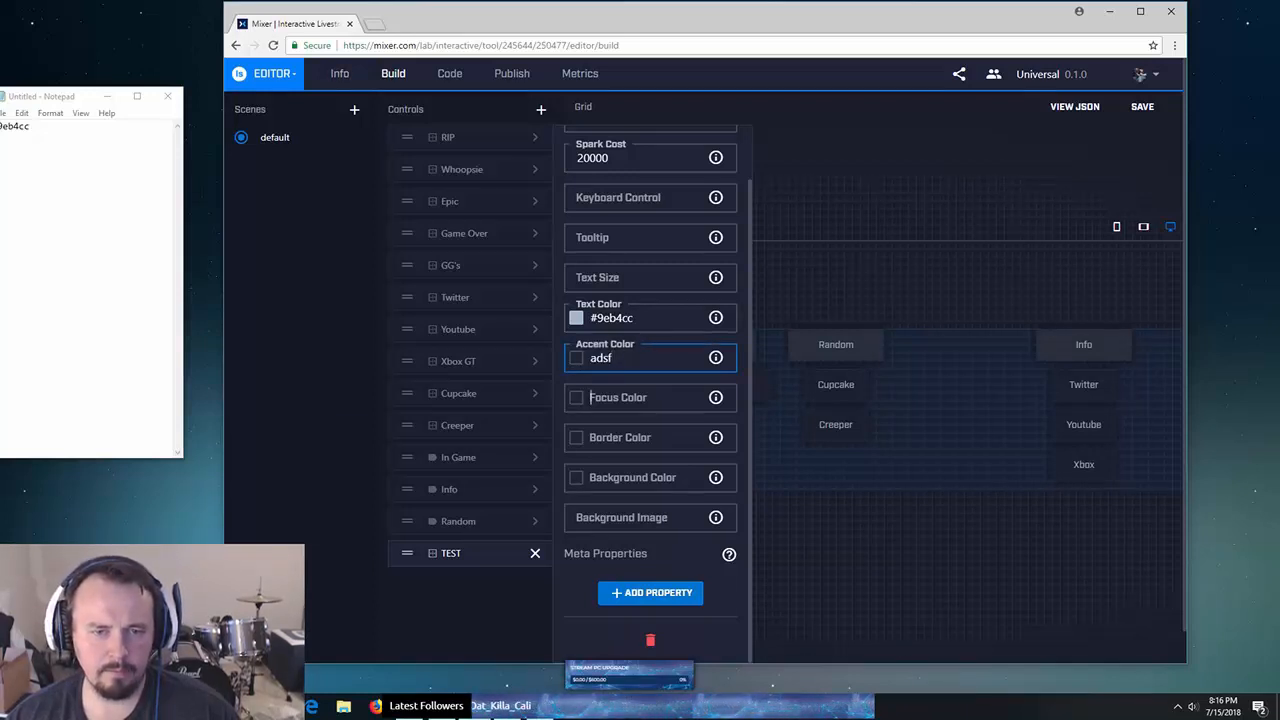
{"action": "key", "text": "shift+Tab"}
{"action": "key", "text": "shift+Tab"}
{"action": "key", "text": "Tab"}
{"action": "key", "text": "Tab"}
{"action": "key", "text": "shift+Tab"}
{"action": "key", "text": "shift+Tab"}
{"action": "key", "text": "Tab"}
{"action": "key", "text": "Tab"}
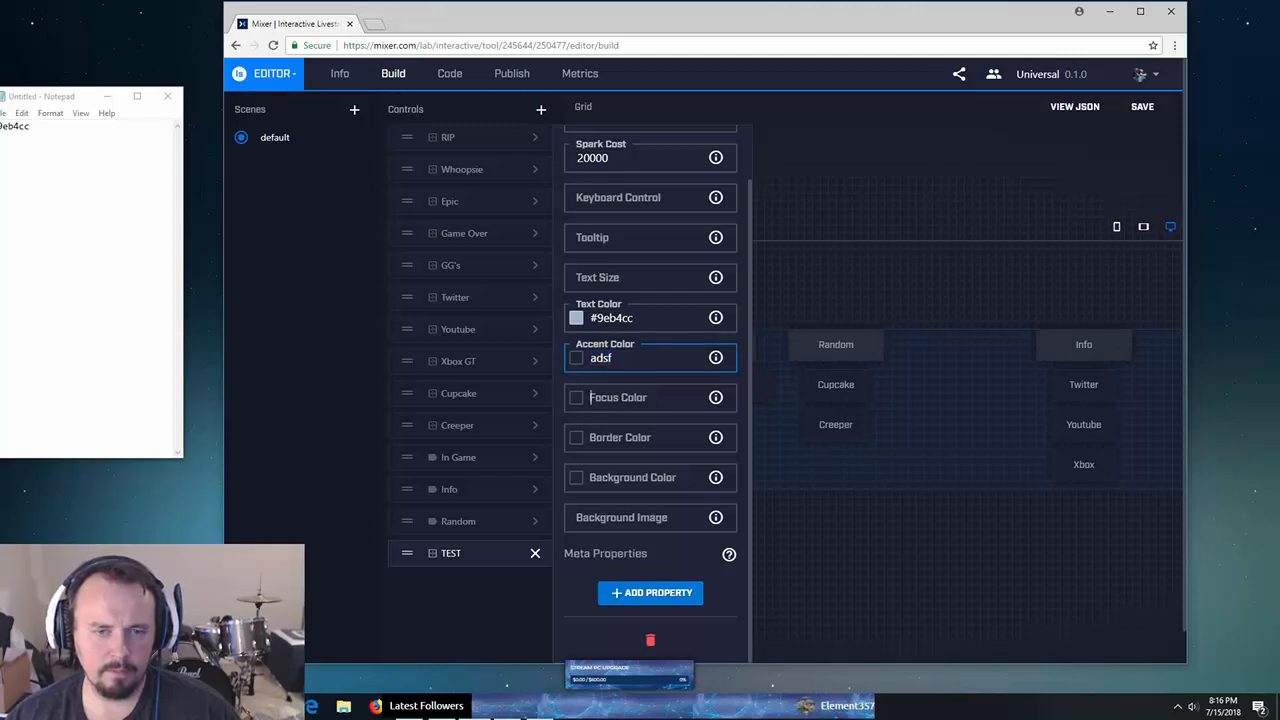
{"action": "key", "text": "shift+Tab"}
{"action": "left_click", "coordinate": [608, 357]}
{"action": "left_click_drag", "start_coordinate": [608, 358], "coordinate": [590, 358]}
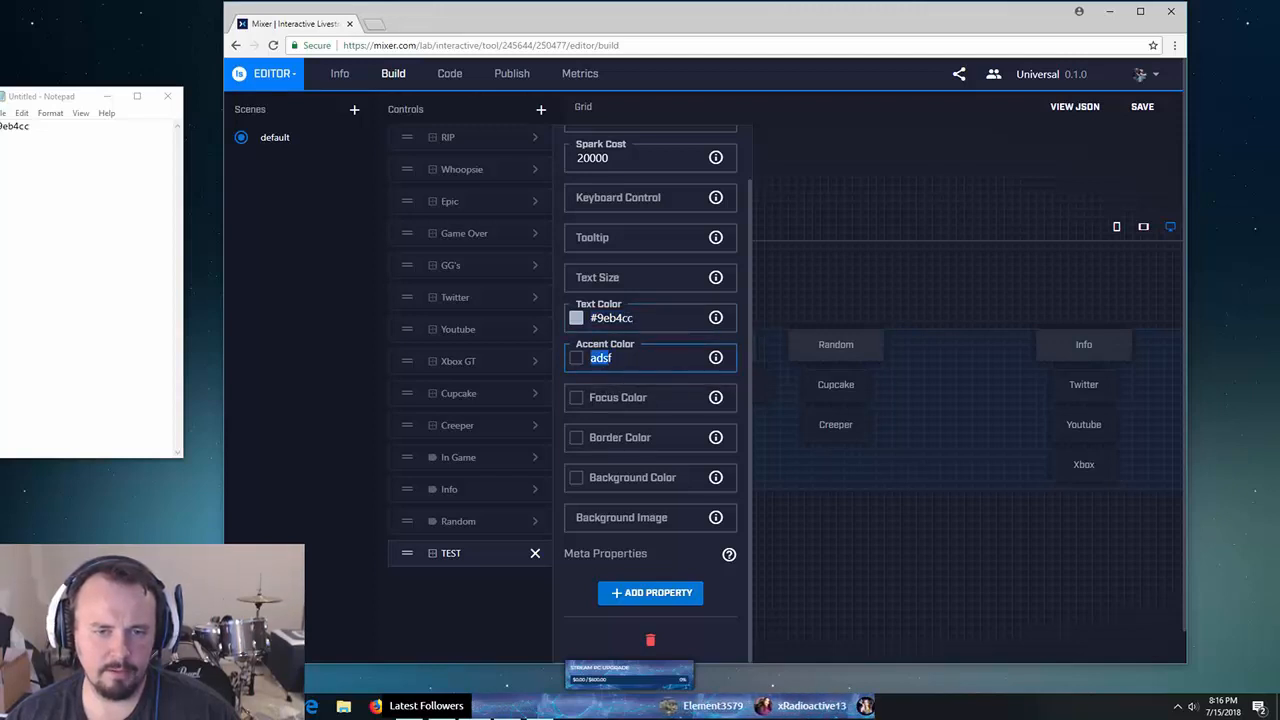
{"action": "type", "text": "ff"}
{"action": "key", "text": "Tab"}
- Enter fff as Focus Color and delete the #9eb4cc Text Color value
{"action": "type", "text": "fff"}
{"action": "key", "text": "shift+Tab"}
{"action": "key", "text": "shift+Tab"}
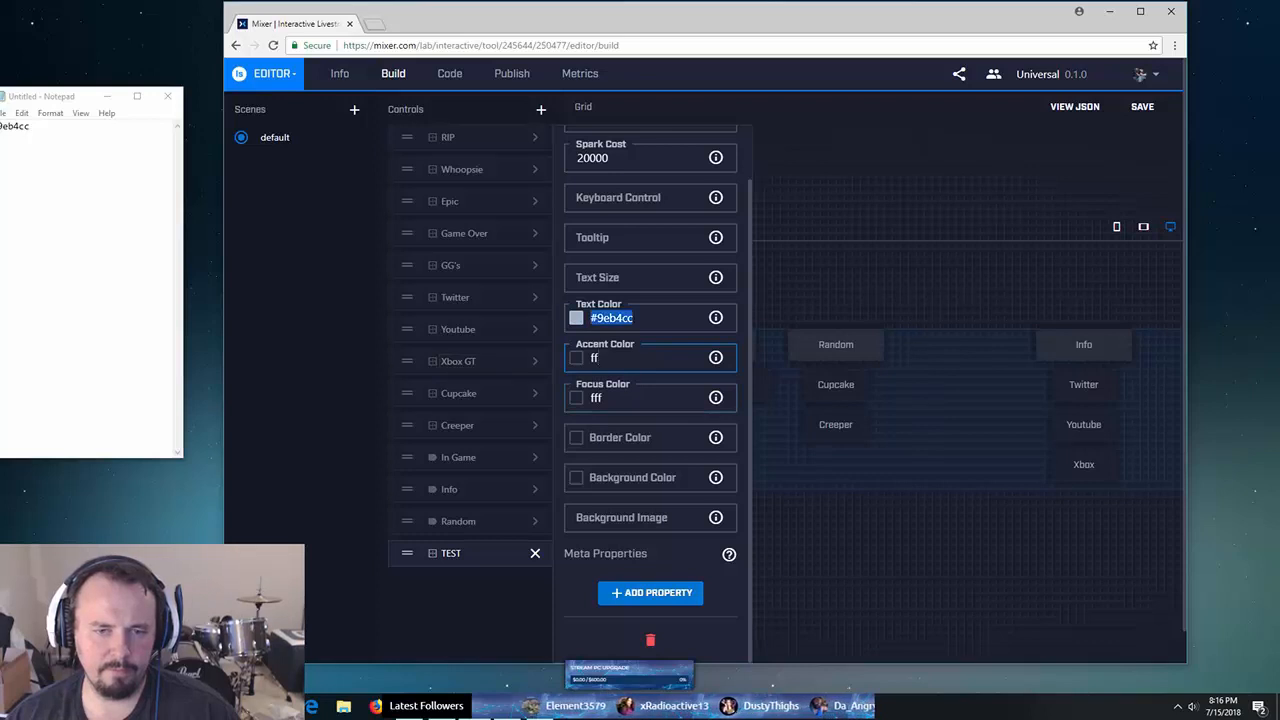
{"action": "key", "text": "Tab"}
{"action": "key", "text": "shift+Tab"}
{"action": "key", "text": "BackSpace"}
{"action": "key", "text": "Tab"}
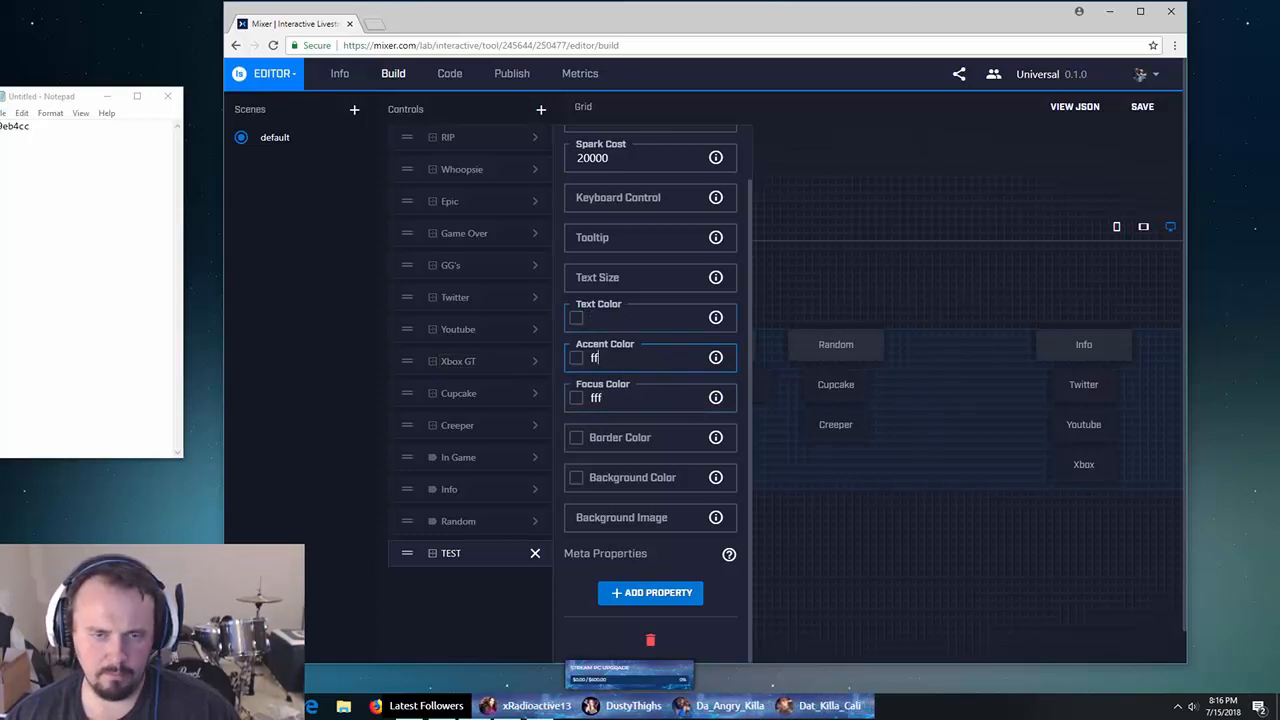
{"action": "key", "text": "shift+Tab"}
{"action": "key", "text": "Tab"}
{"action": "key", "text": "Tab"}
{"action": "key", "text": "shift+Tab"}
{"action": "key", "text": "shift+Tab"}
{"action": "key", "text": "Tab"}
- Select the #9eb4cc colour code in the Notepad note
{"action": "key", "text": "alt+Tab"}
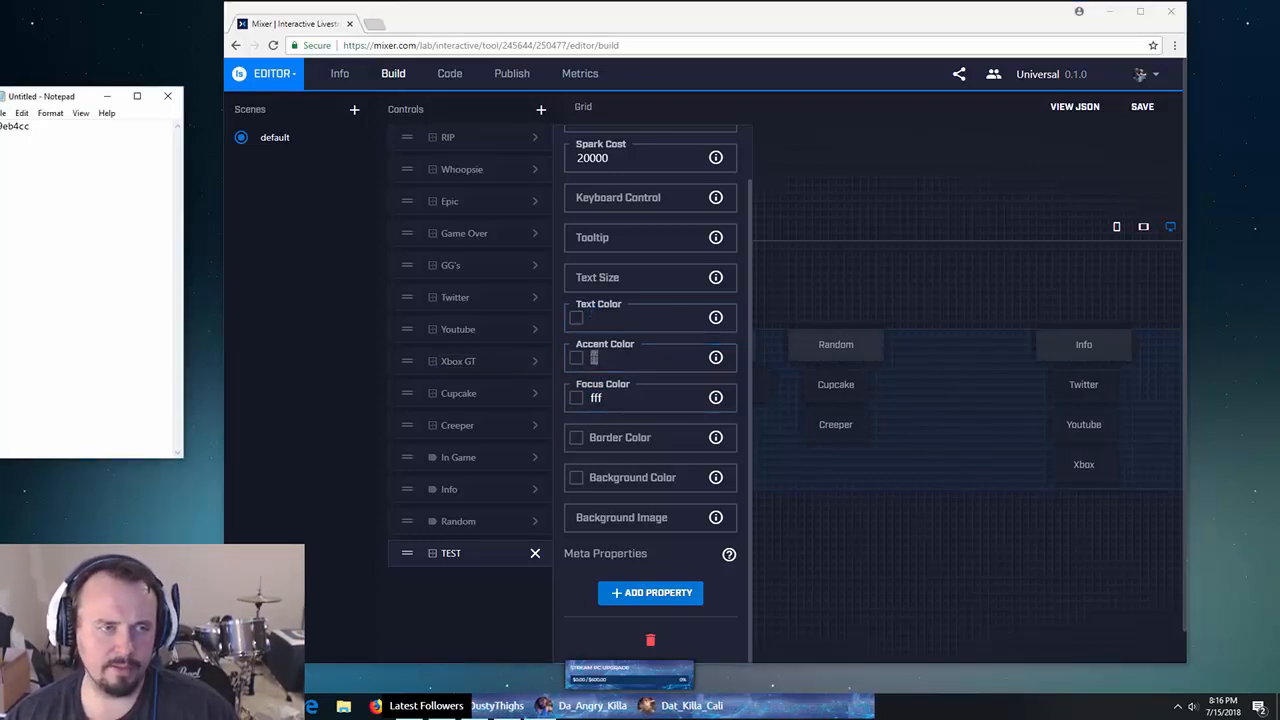
{"action": "left_click_drag", "start_coordinate": [105, 96], "coordinate": [143, 90]}
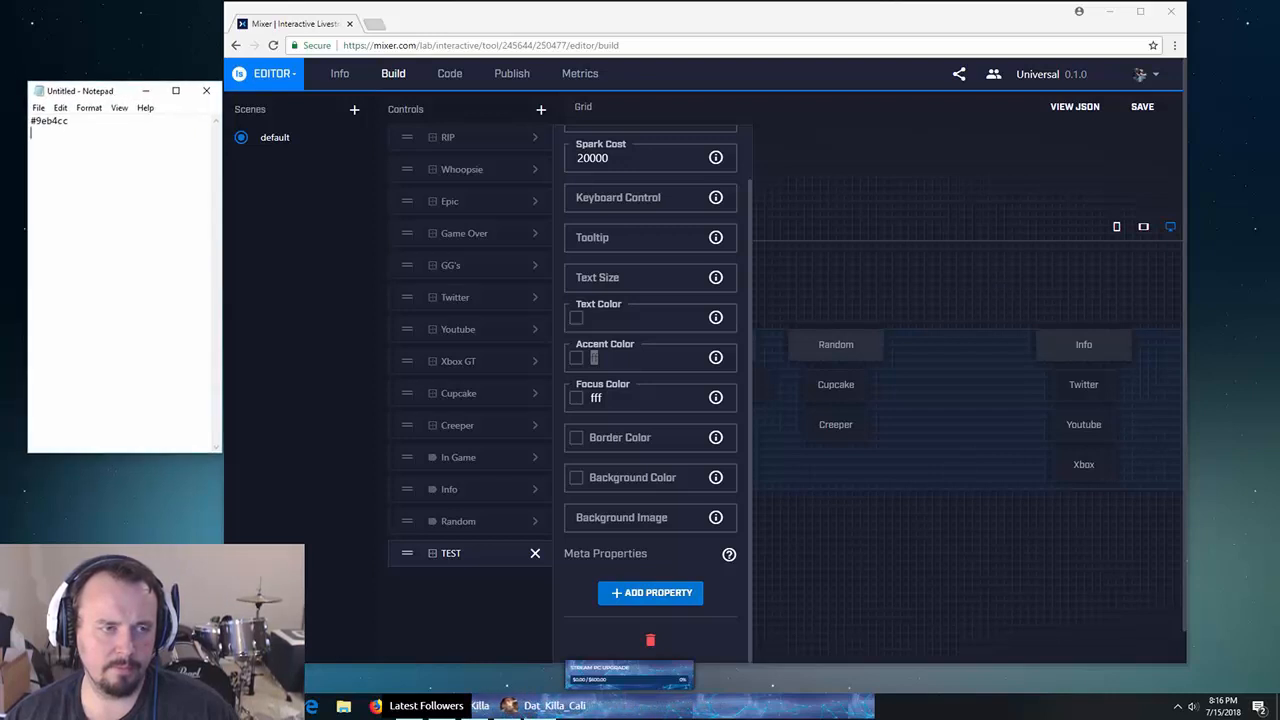
{"action": "triple_click", "coordinate": [47, 121]}
{"action": "double_click", "coordinate": [36, 121]}
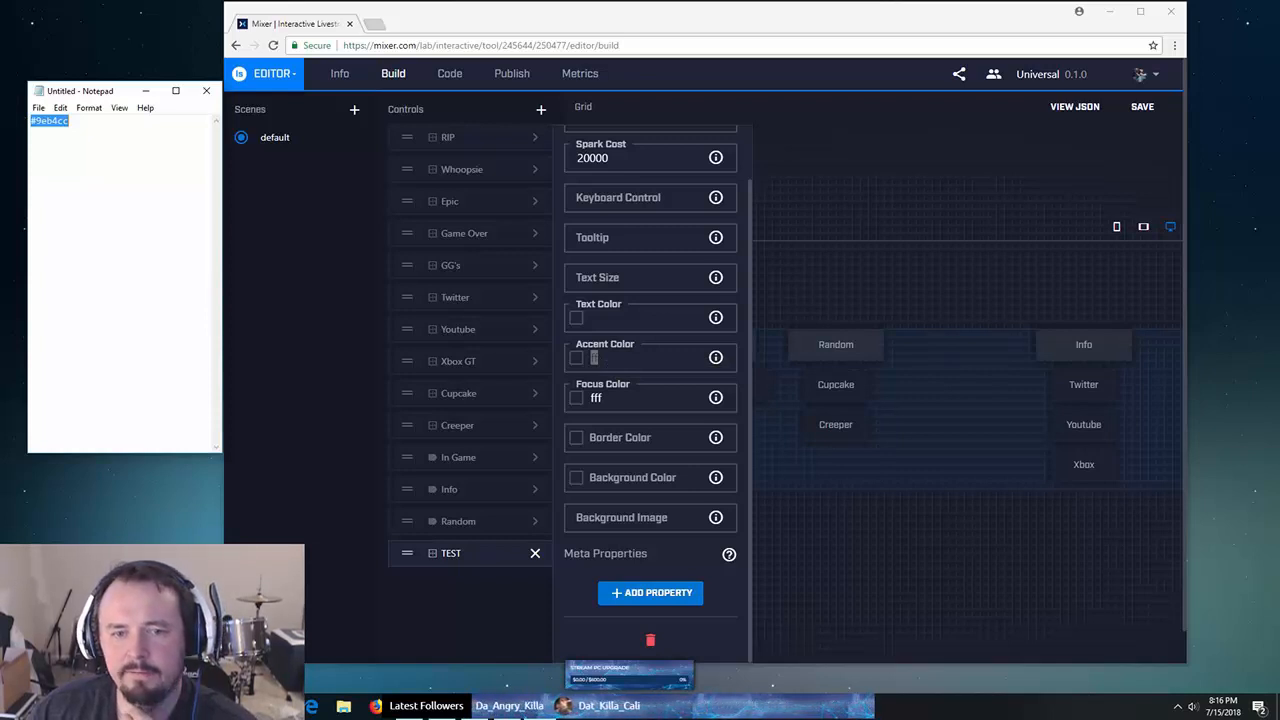
{"action": "mouse_move", "coordinate": [716, 398]}
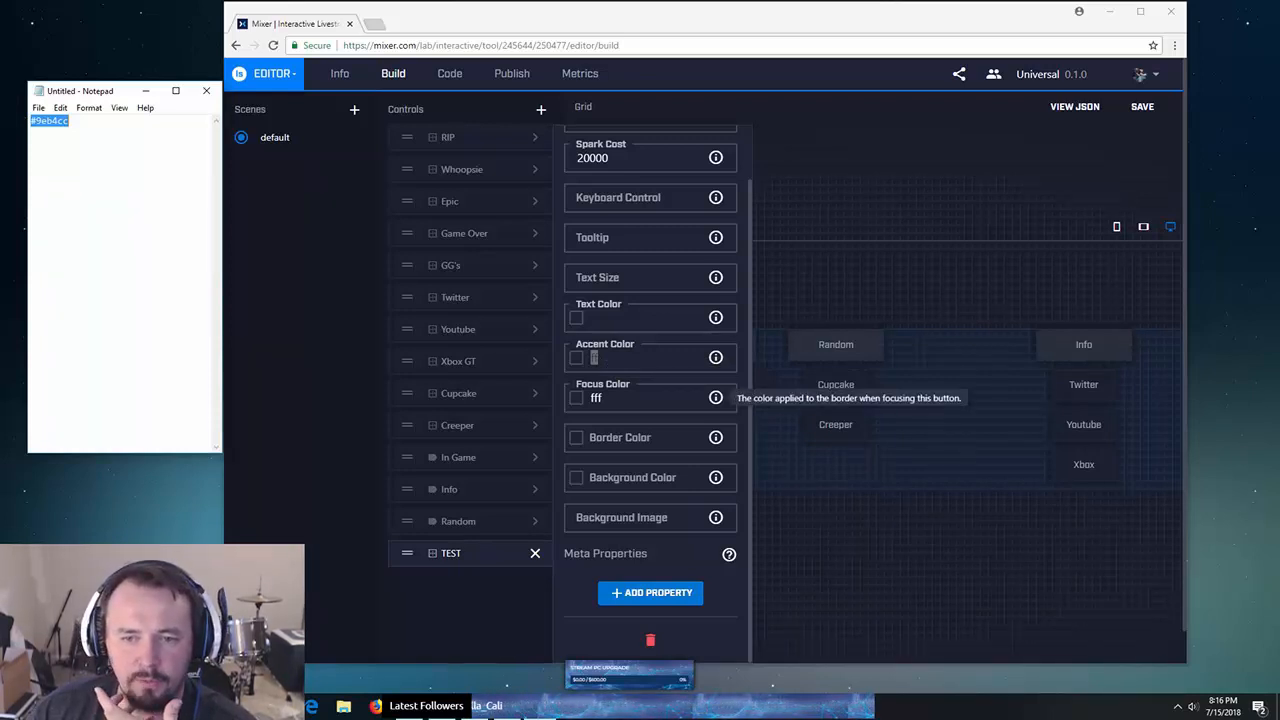
{"action": "mouse_move", "coordinate": [716, 358]}
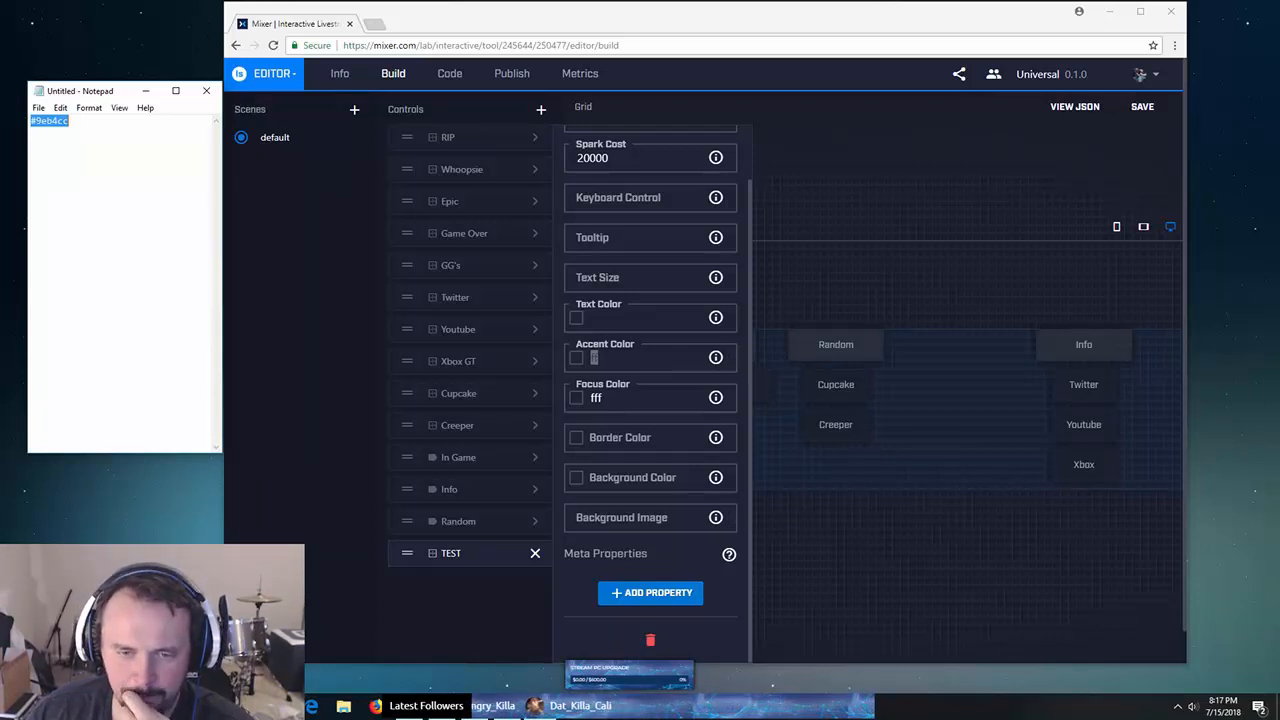
- Back in the editor, select the ff accent value and move to the background image setting
{"action": "key", "text": "alt+Tab"}
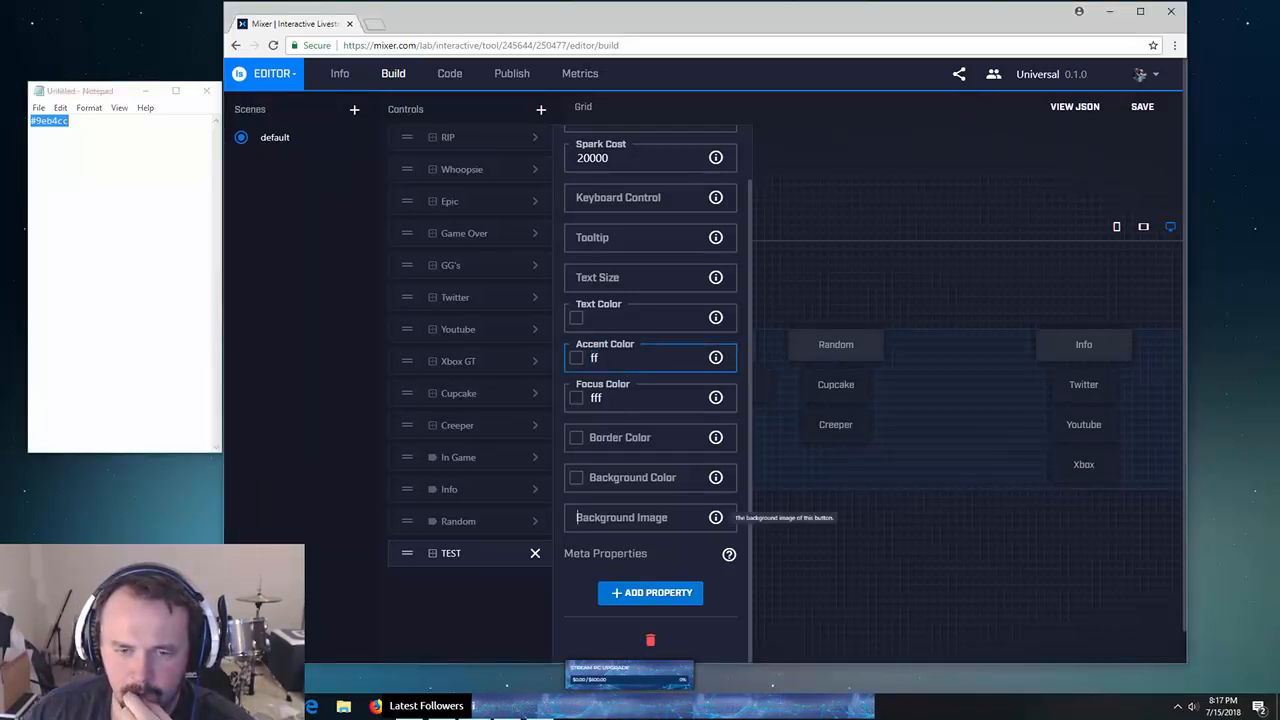
{"action": "key", "text": "ctrl+a"}
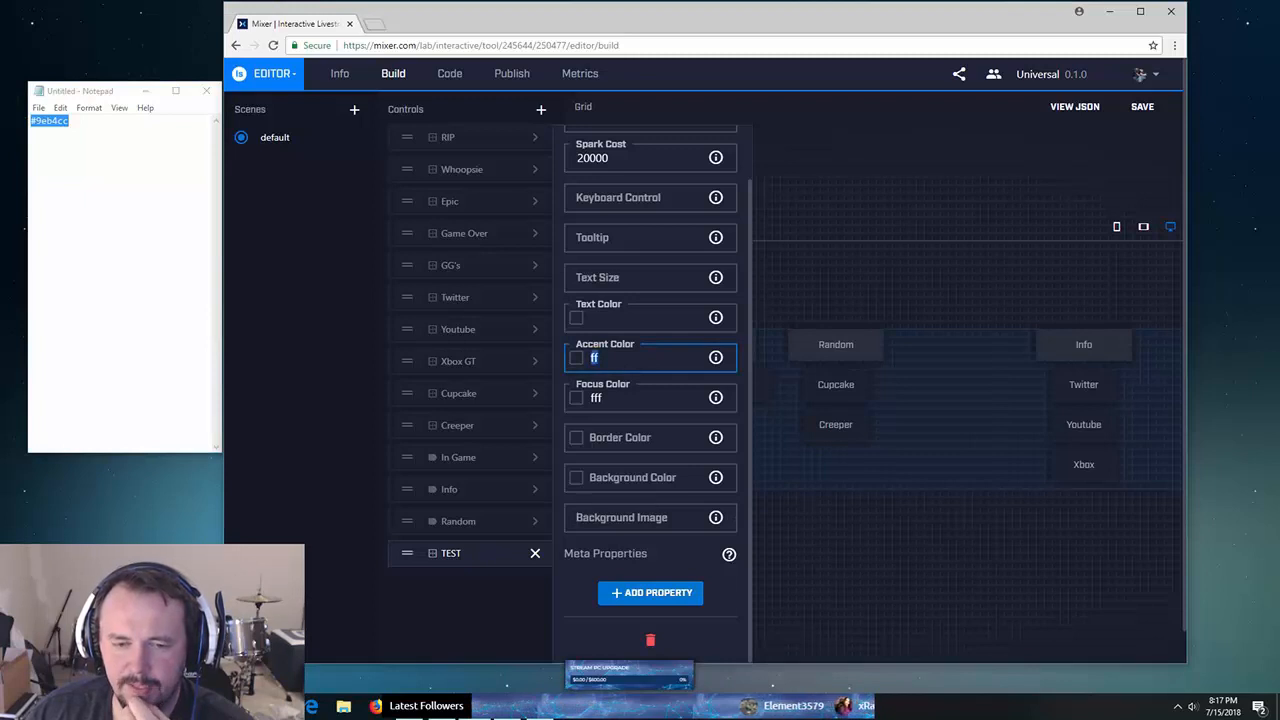
{"action": "left_click", "coordinate": [640, 518]}
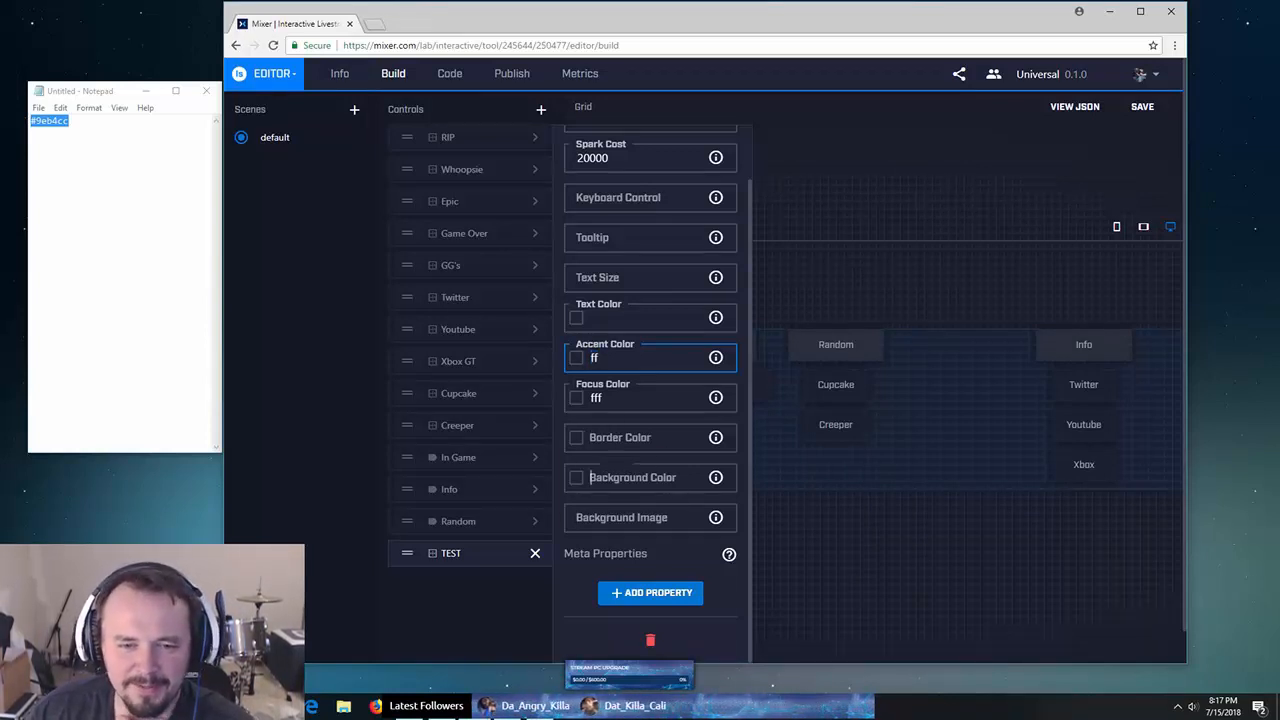
{"action": "left_click", "coordinate": [31, 133]}
- Save the colour note as mixerinteractivepalette.txt using Save As
{"action": "left_click", "coordinate": [38, 107]}
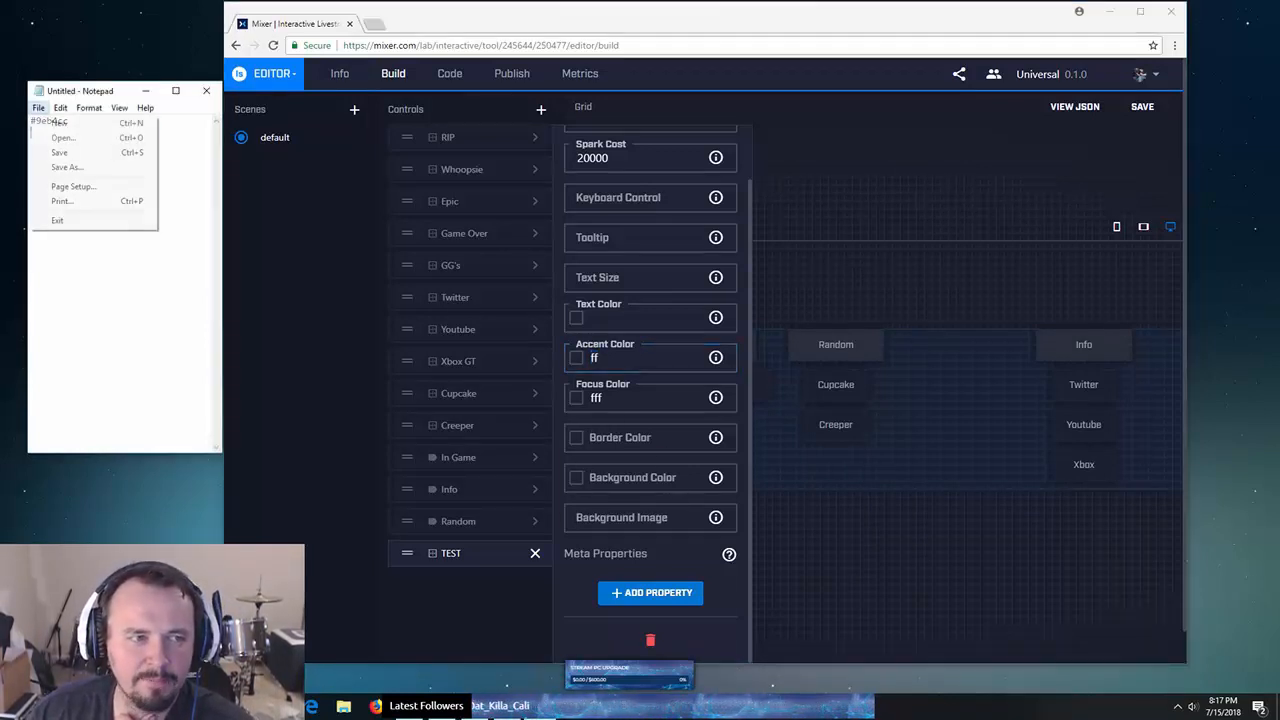
{"action": "left_click", "coordinate": [60, 168]}
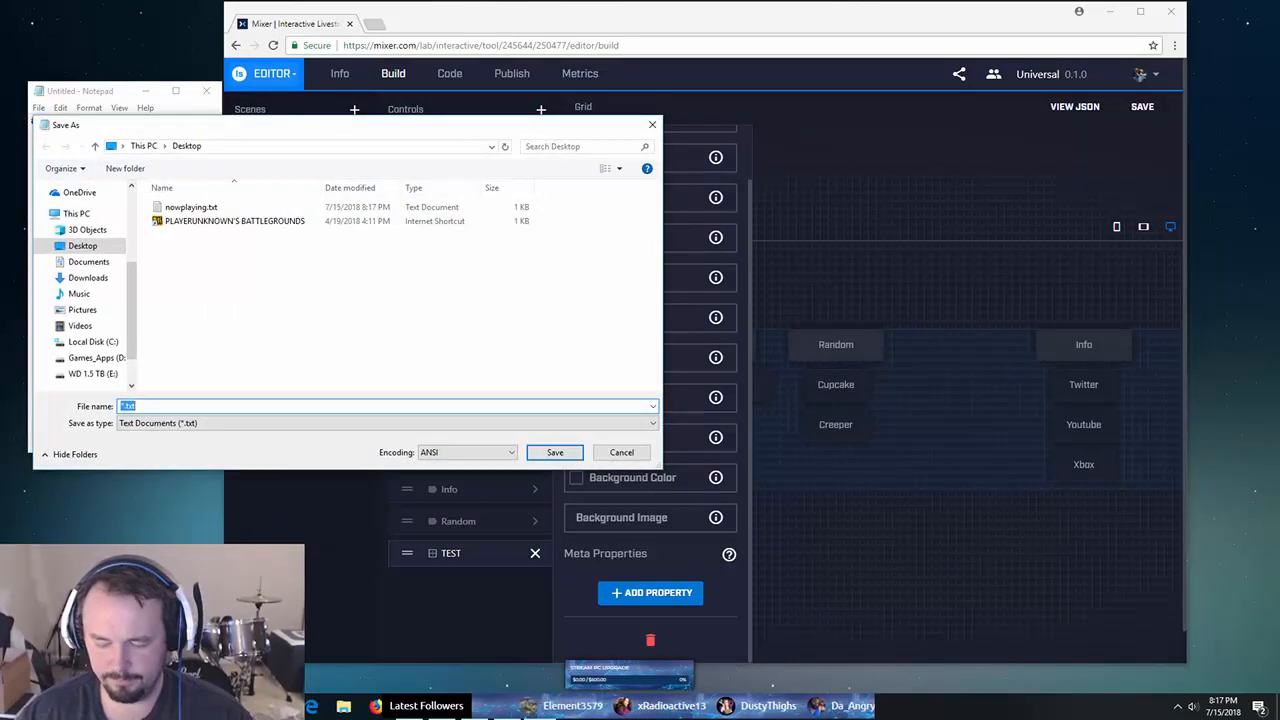
{"action": "left_click", "coordinate": [121, 406]}
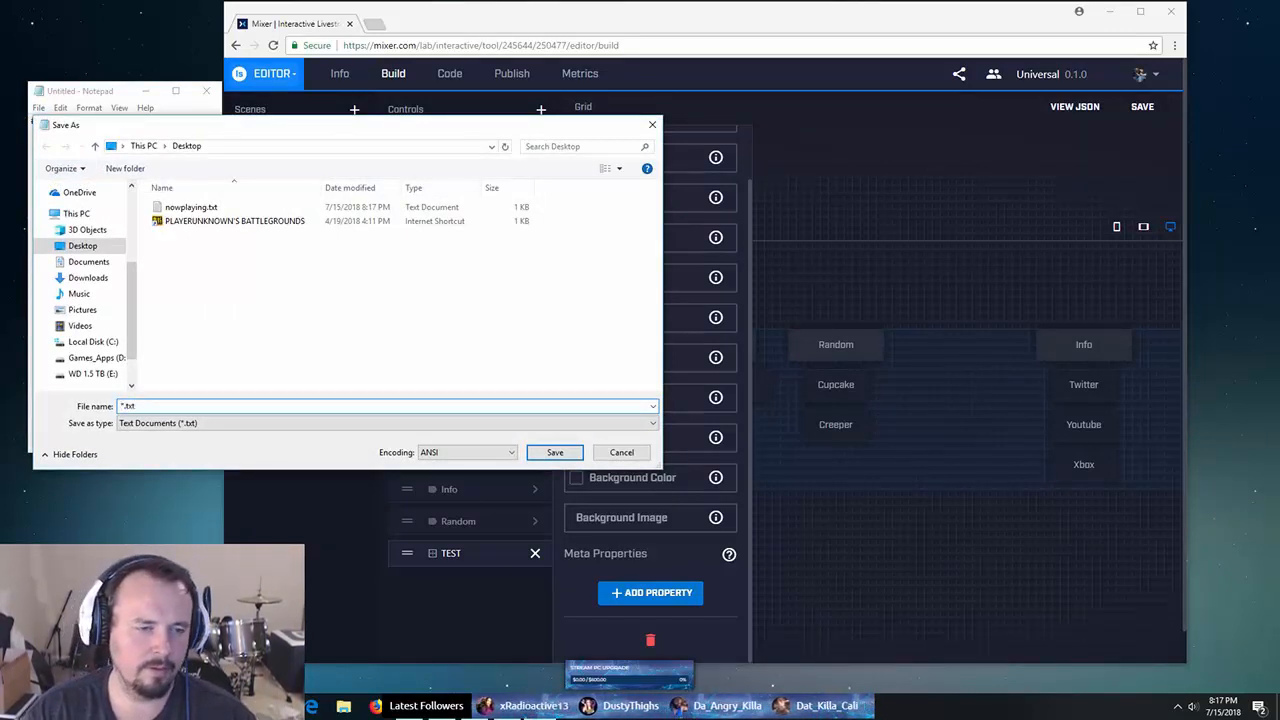
{"action": "type", "text": "mixerinte"}
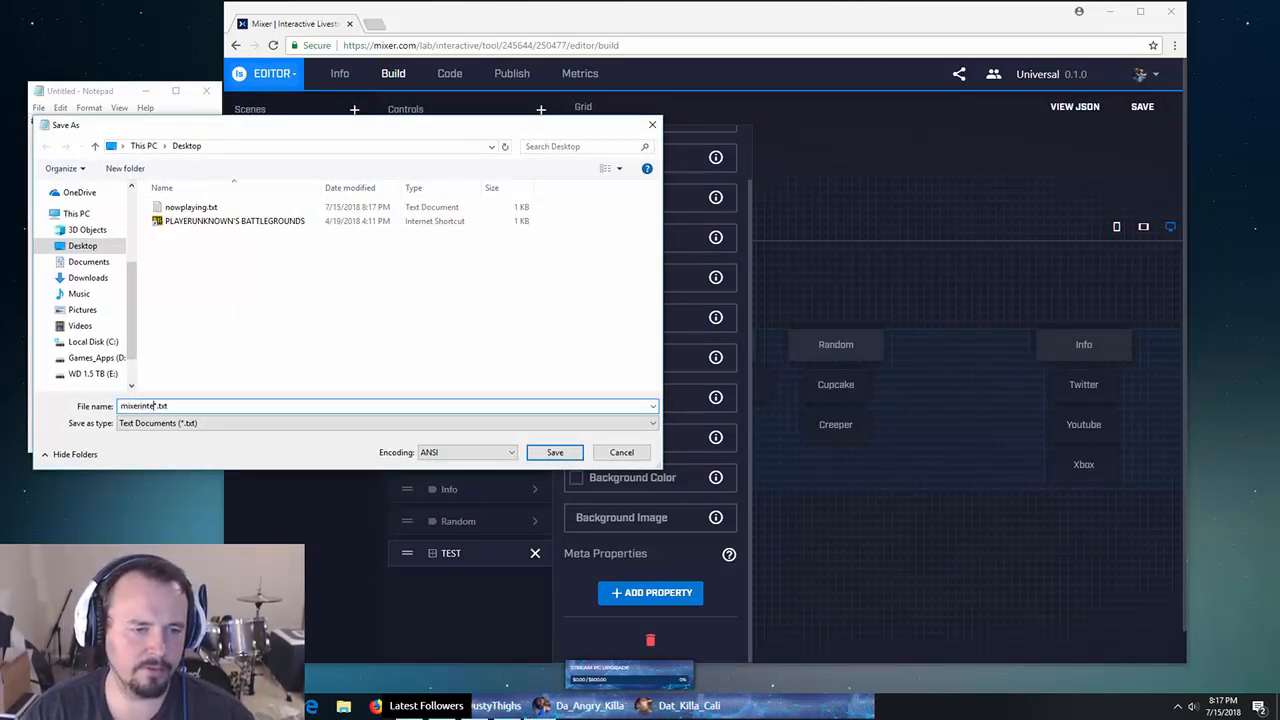
{"action": "type", "text": "ractiveco"}
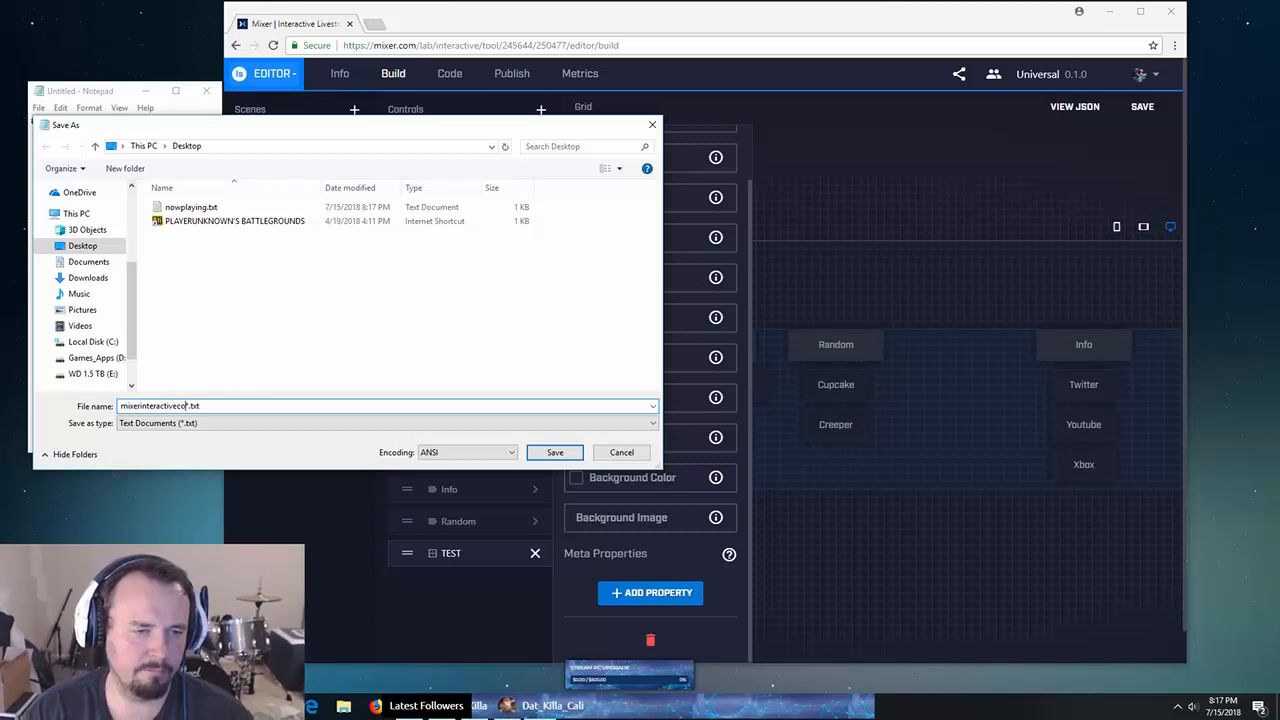
{"action": "key", "text": "BackSpace"}
{"action": "key", "text": "BackSpace"}
{"action": "type", "text": "pal"}
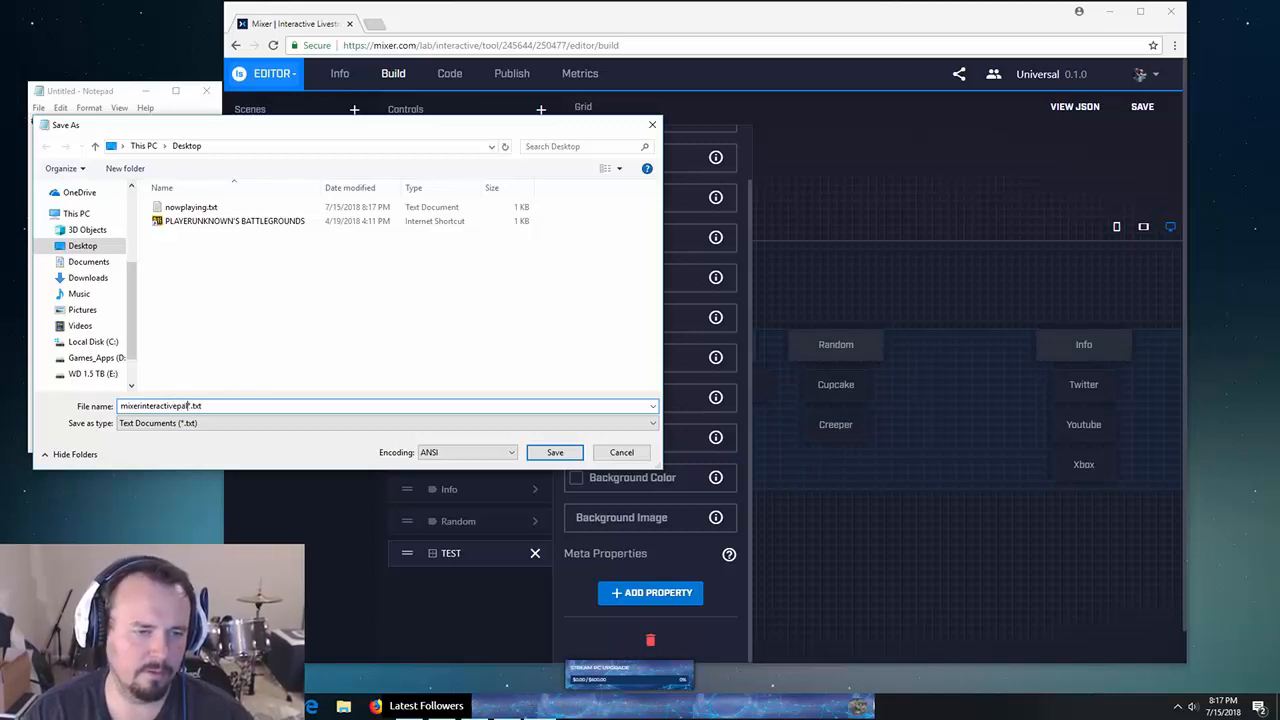
{"action": "type", "text": "ette"}
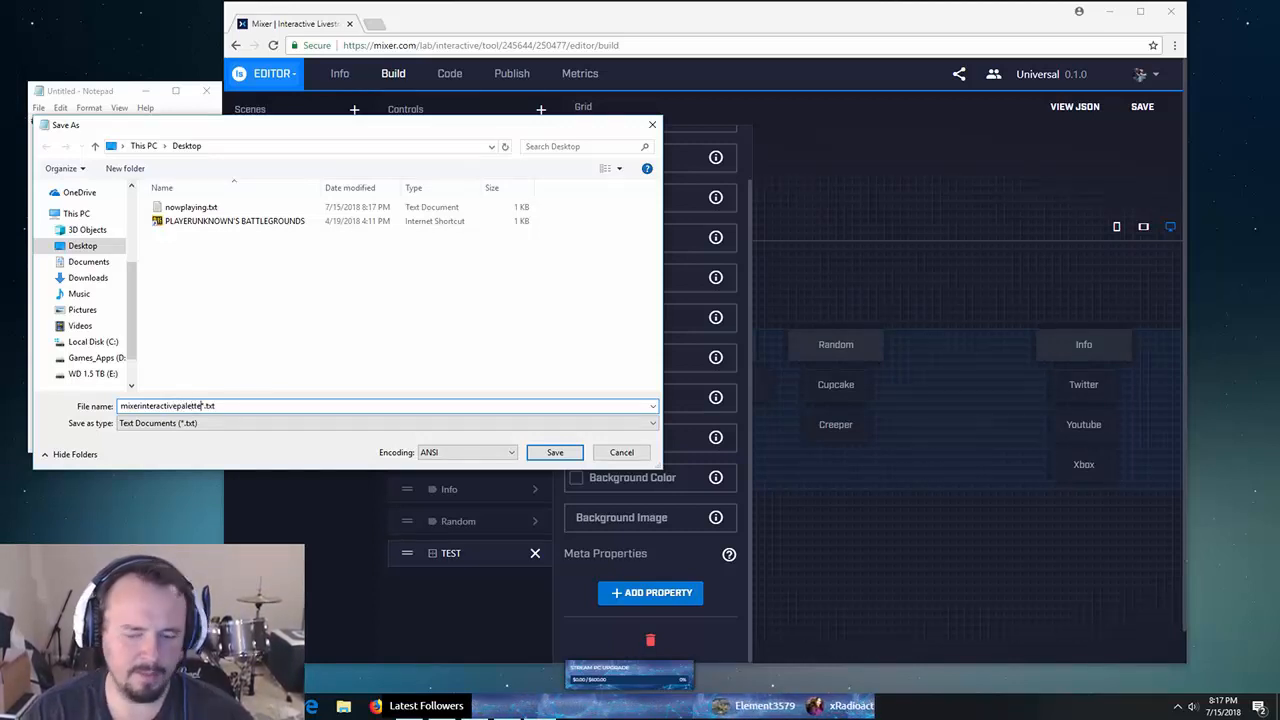
{"action": "key", "text": "Delete"}
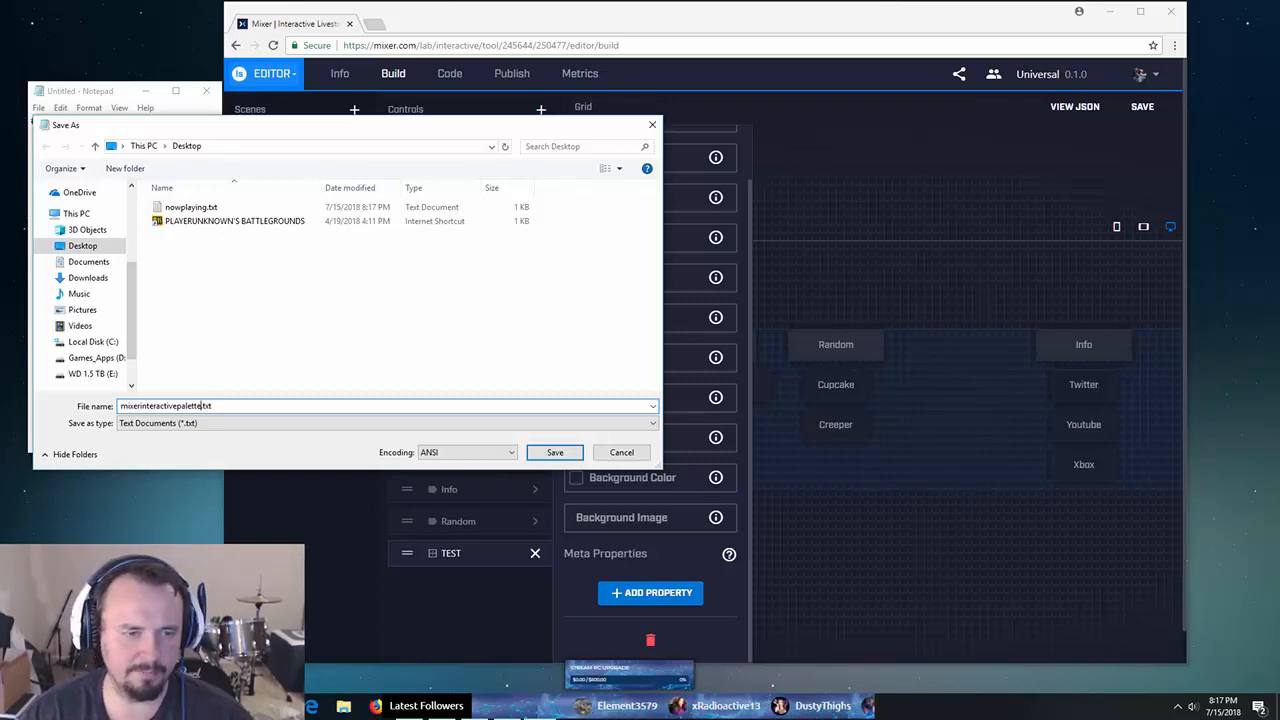
{"action": "key", "text": "Return"}
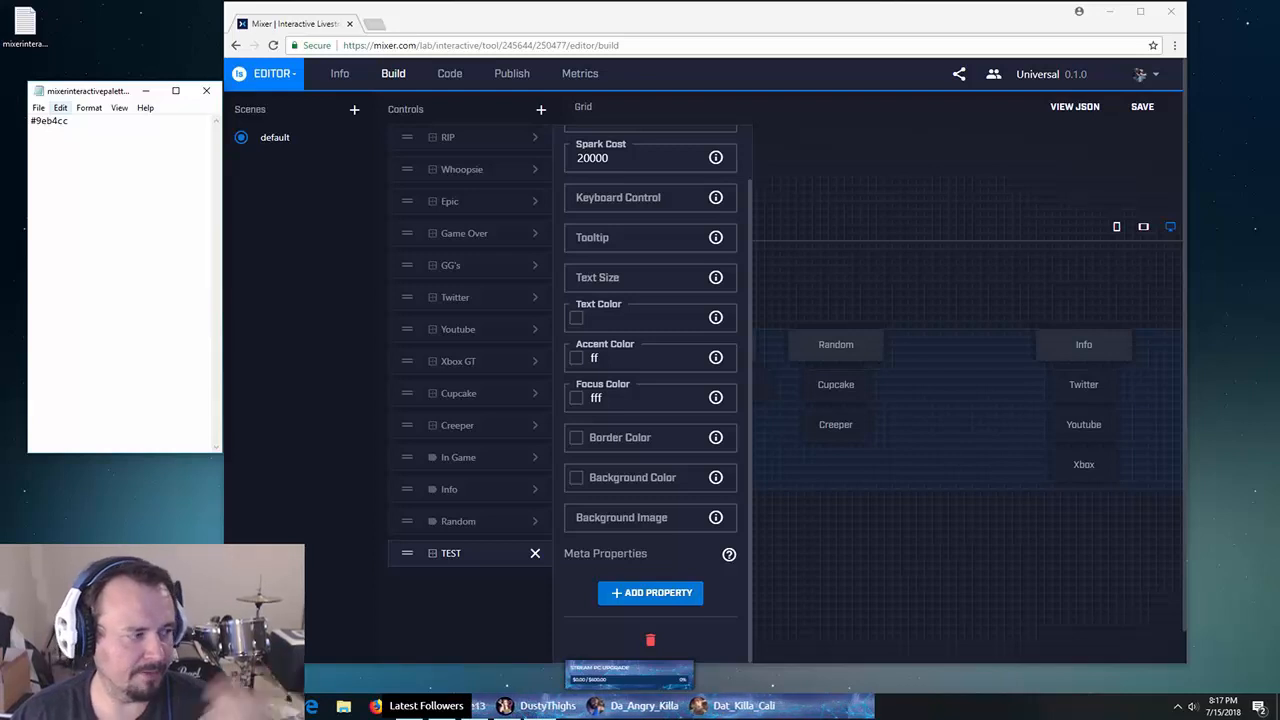
- Delete the TEST control and open the RIP button's settings showing 150 Spark Cost
{"action": "left_click", "coordinate": [89, 108]}
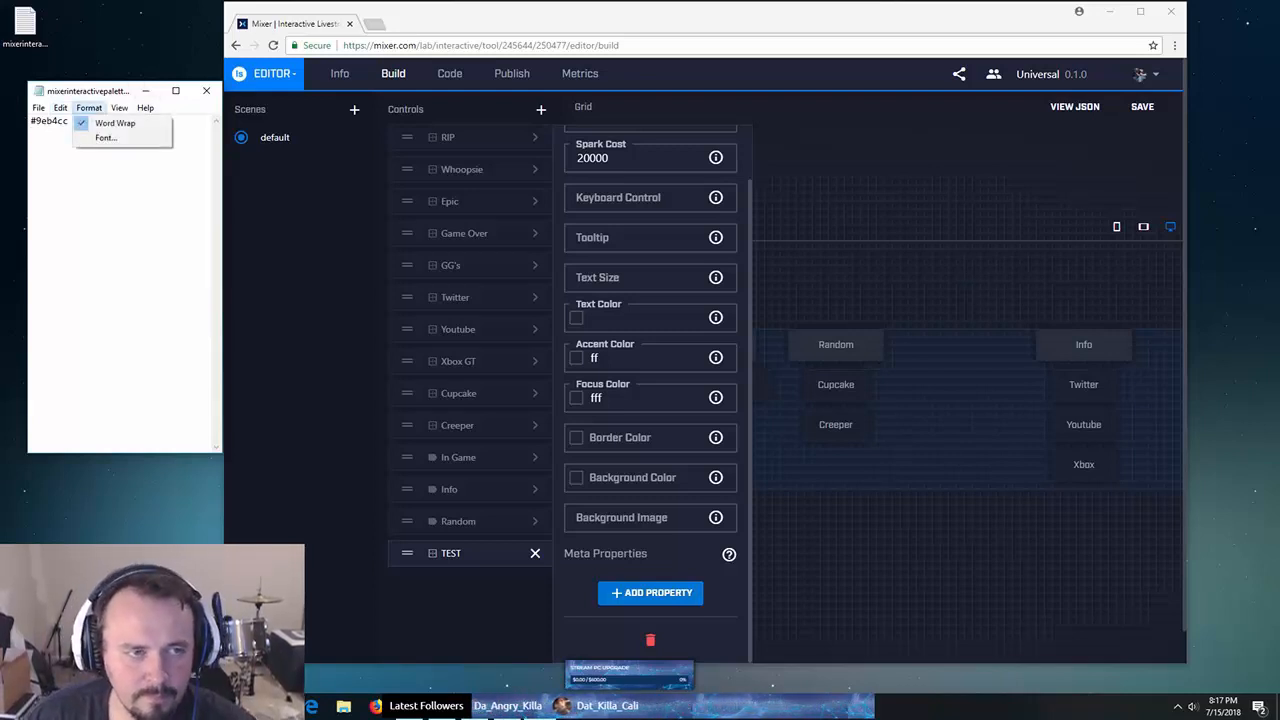
{"action": "left_click", "coordinate": [106, 137]}
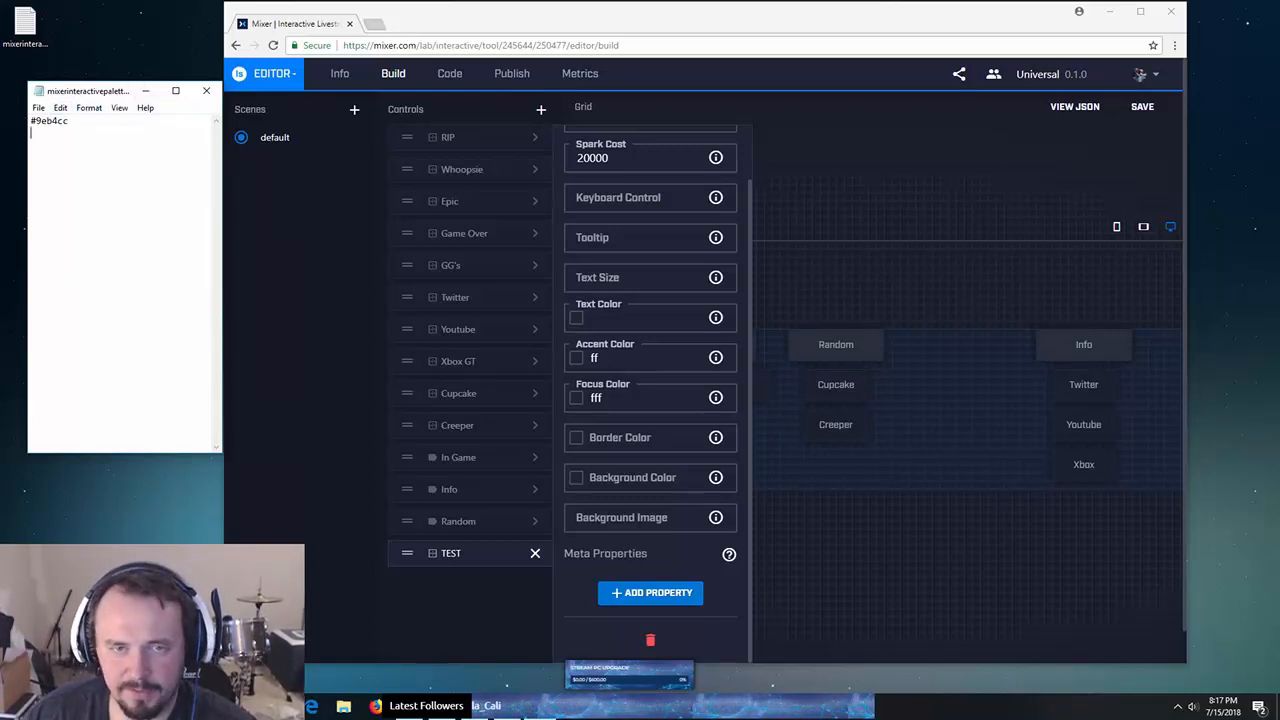
{"action": "left_click", "coordinate": [650, 640]}
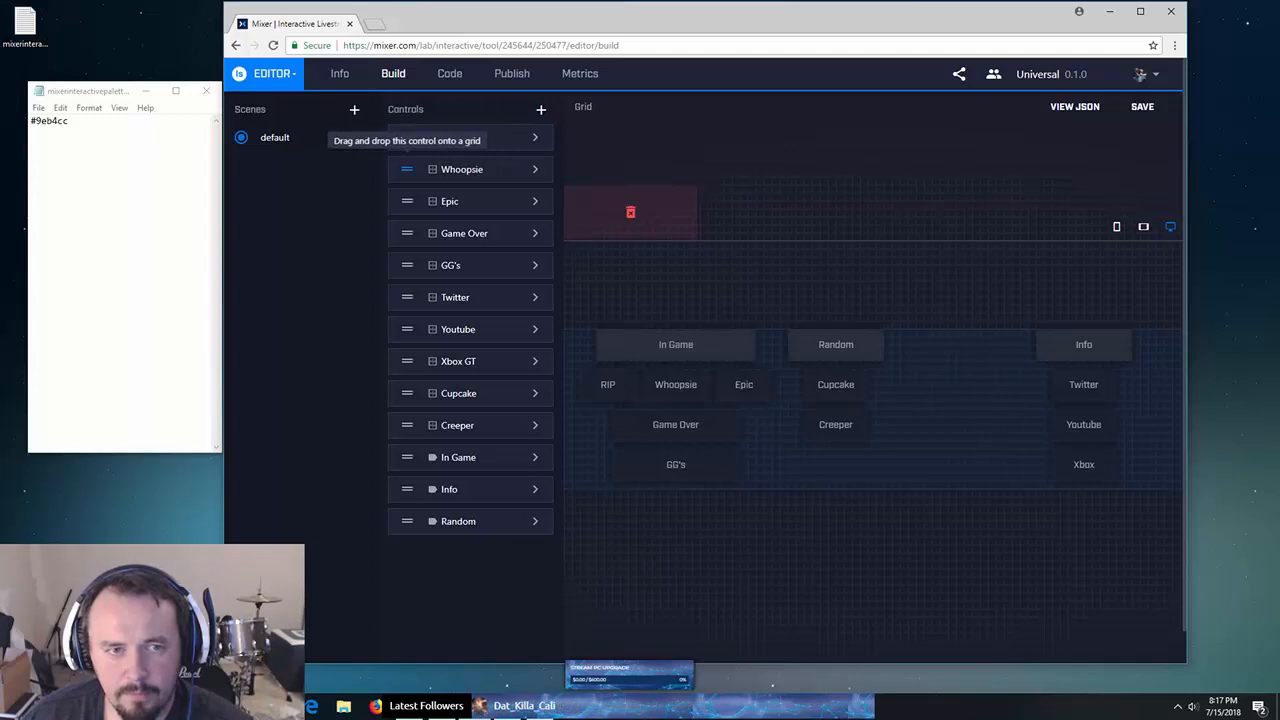
{"action": "left_click", "coordinate": [535, 137]}
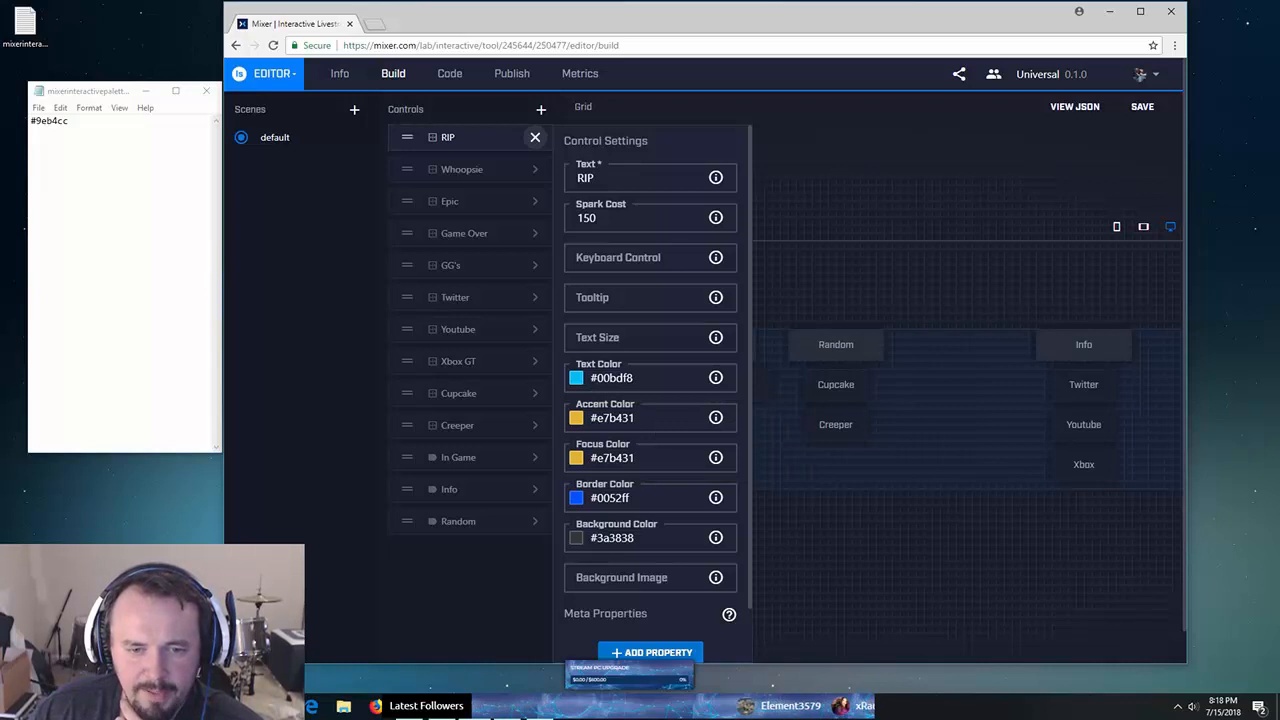
- Start adding a meta property to RIP, check its Type options, then cancel
{"action": "scroll", "coordinate": [650, 390], "scroll_direction": "down", "scroll_amount": 1}
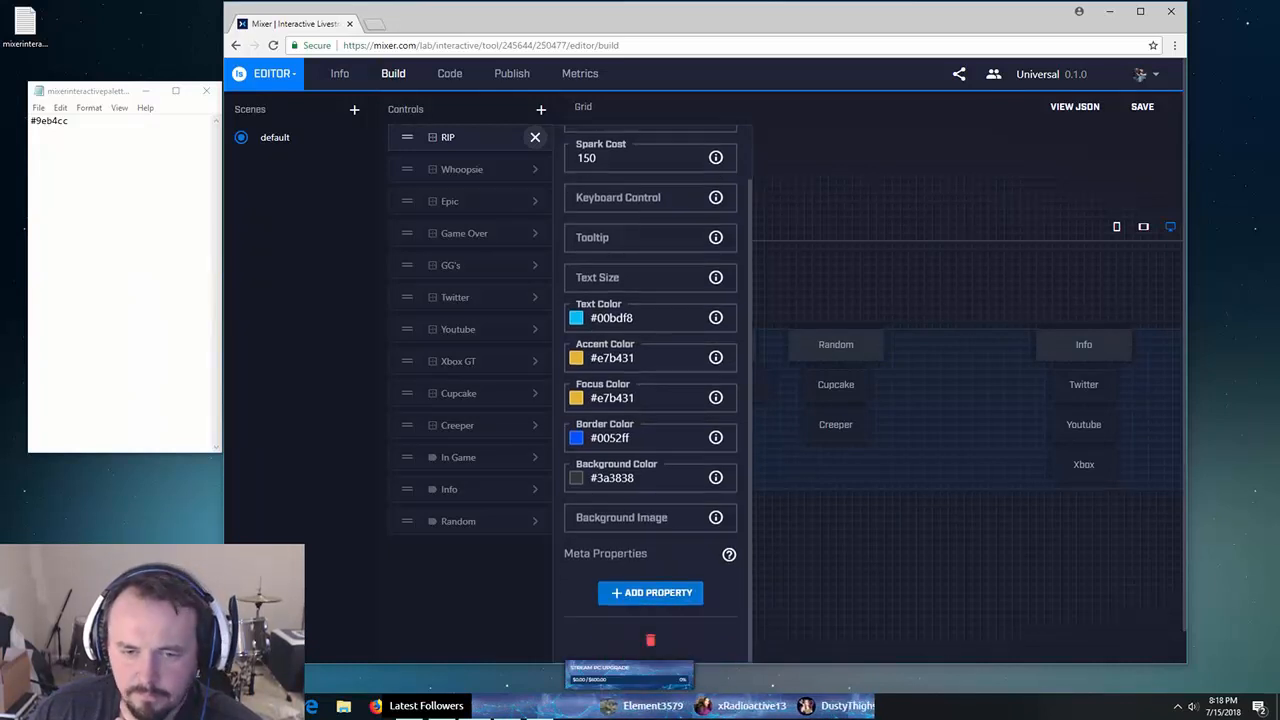
{"action": "left_click", "coordinate": [651, 592]}
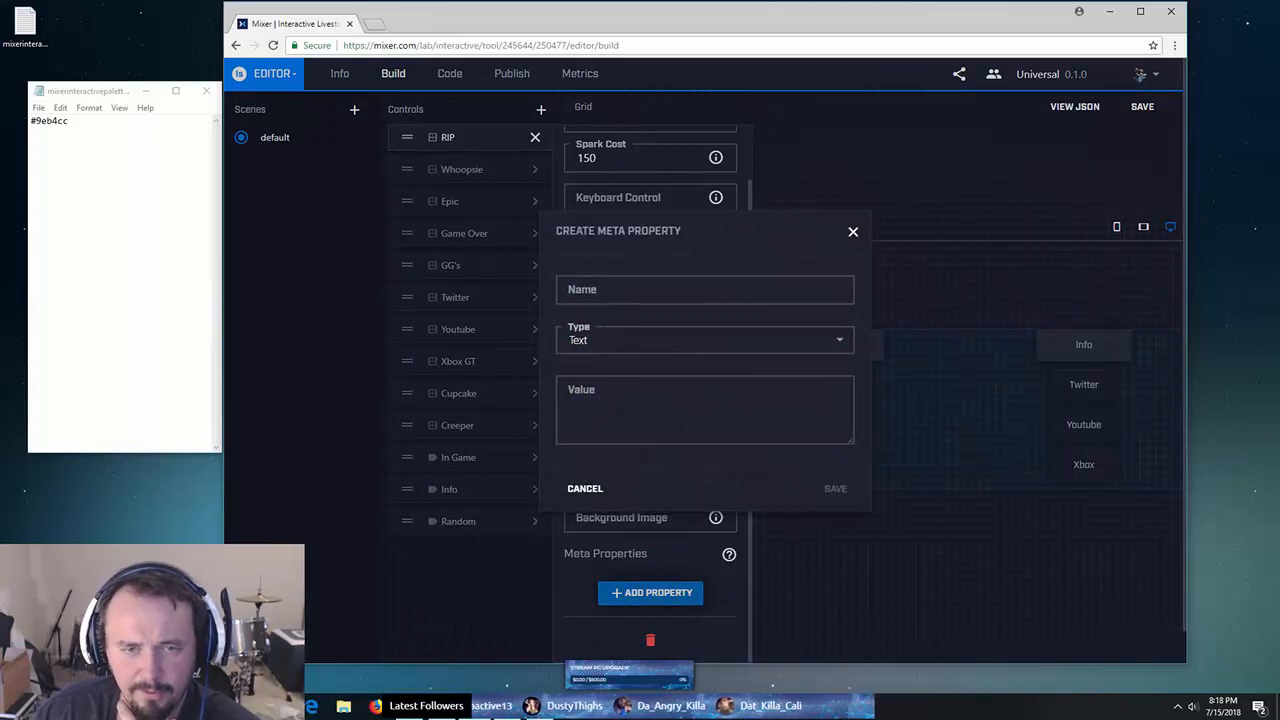
{"action": "left_click", "coordinate": [705, 341]}
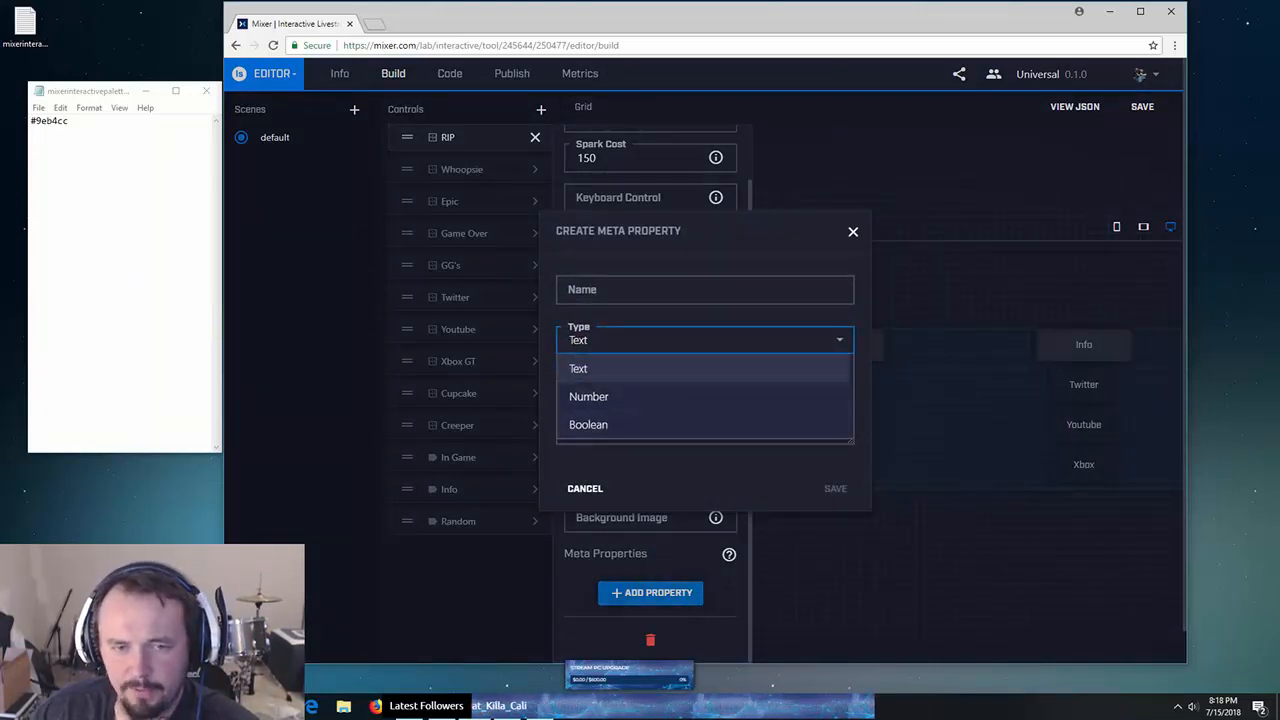
{"action": "left_click", "coordinate": [585, 488]}
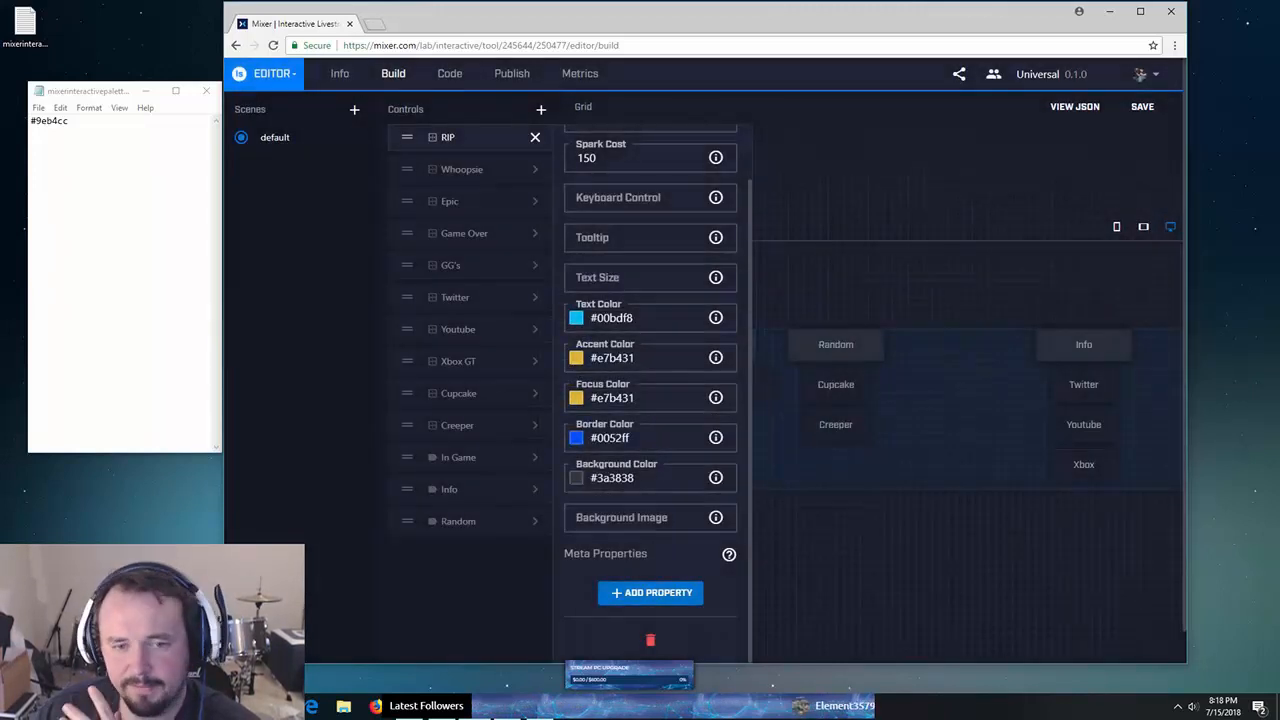
{"action": "scroll", "coordinate": [650, 400], "scroll_direction": "up", "scroll_amount": 1}
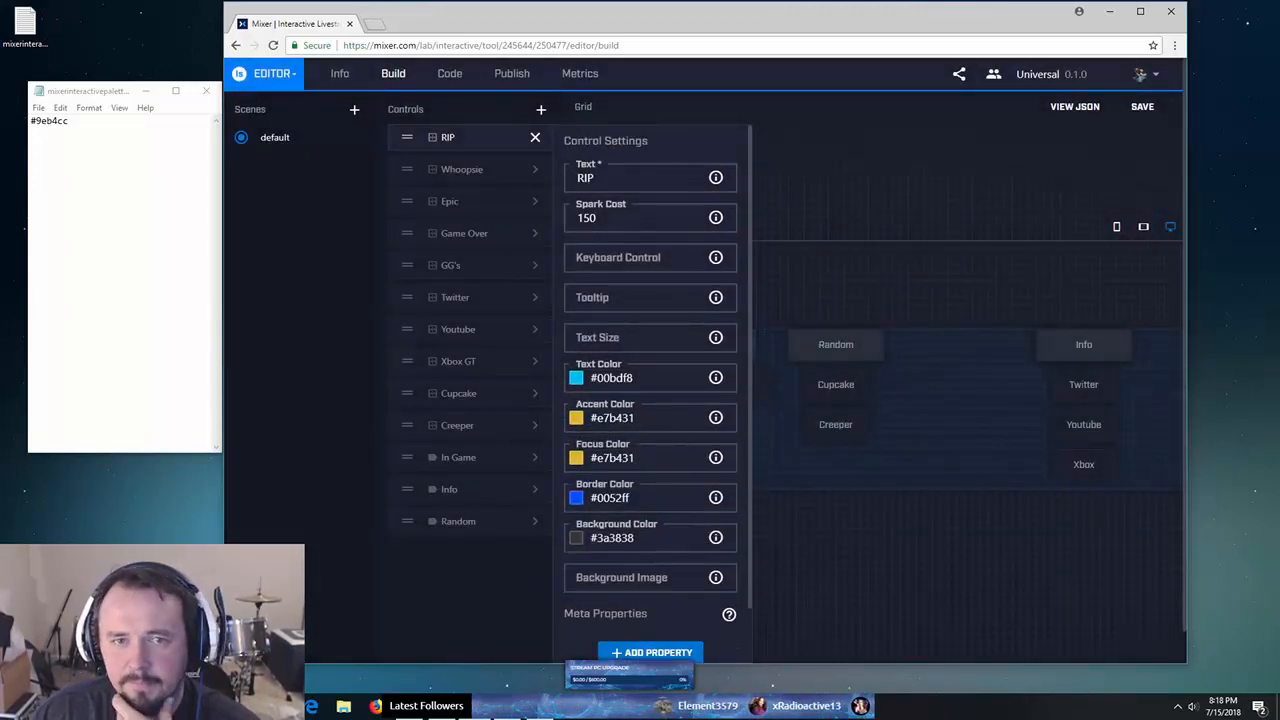
{"action": "scroll", "coordinate": [650, 400], "scroll_direction": "down", "scroll_amount": 1}
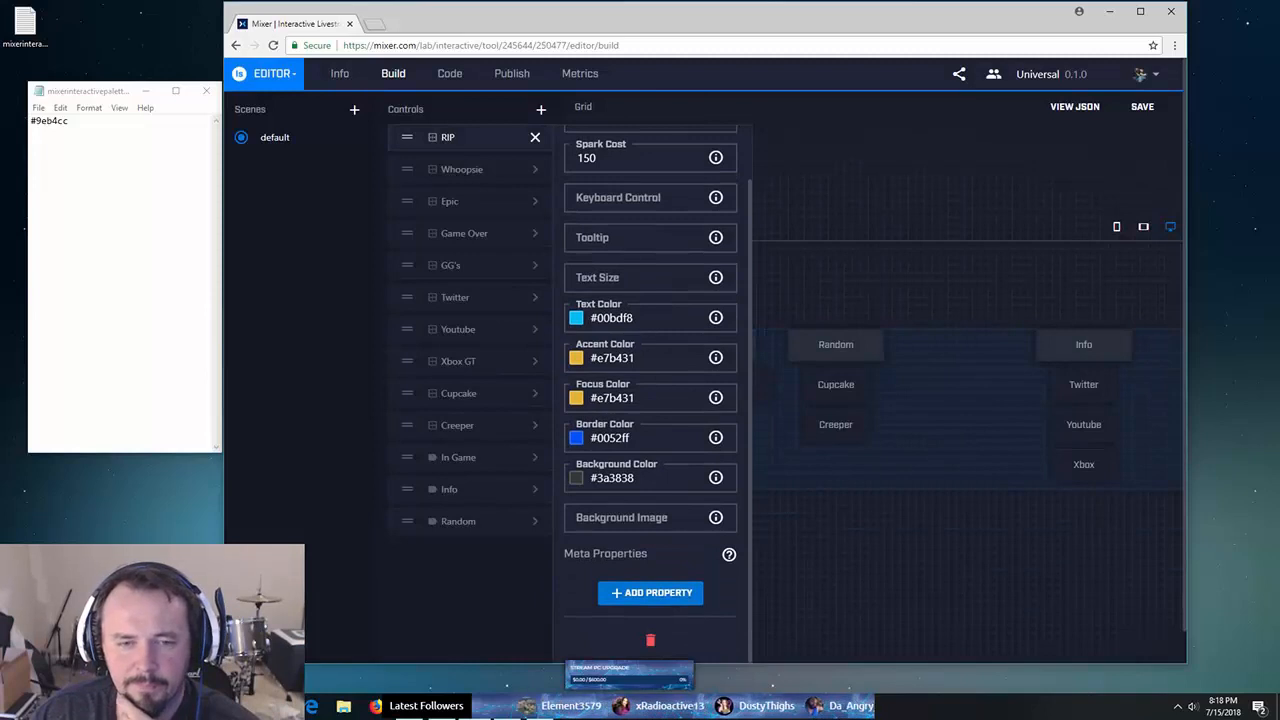
- Close RIP's settings and look through the Whoopsie and Youtube button settings
{"action": "left_click", "coordinate": [535, 138]}
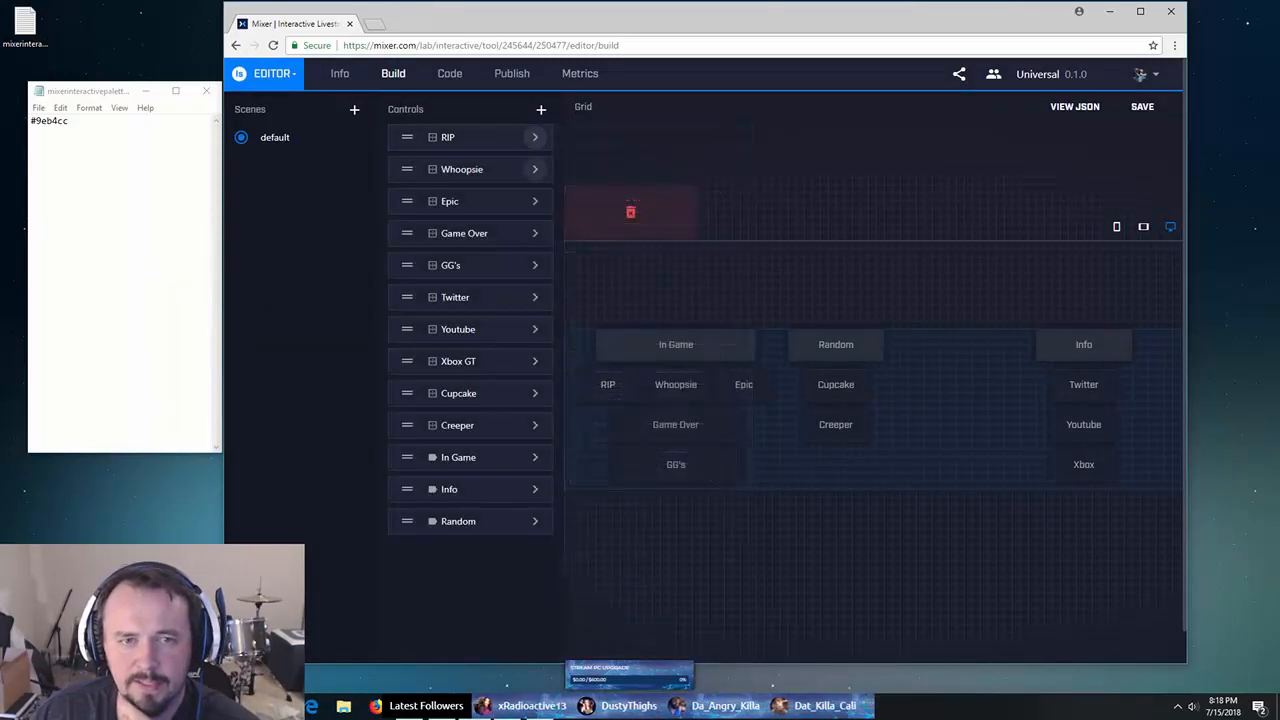
{"action": "left_click", "coordinate": [535, 169]}
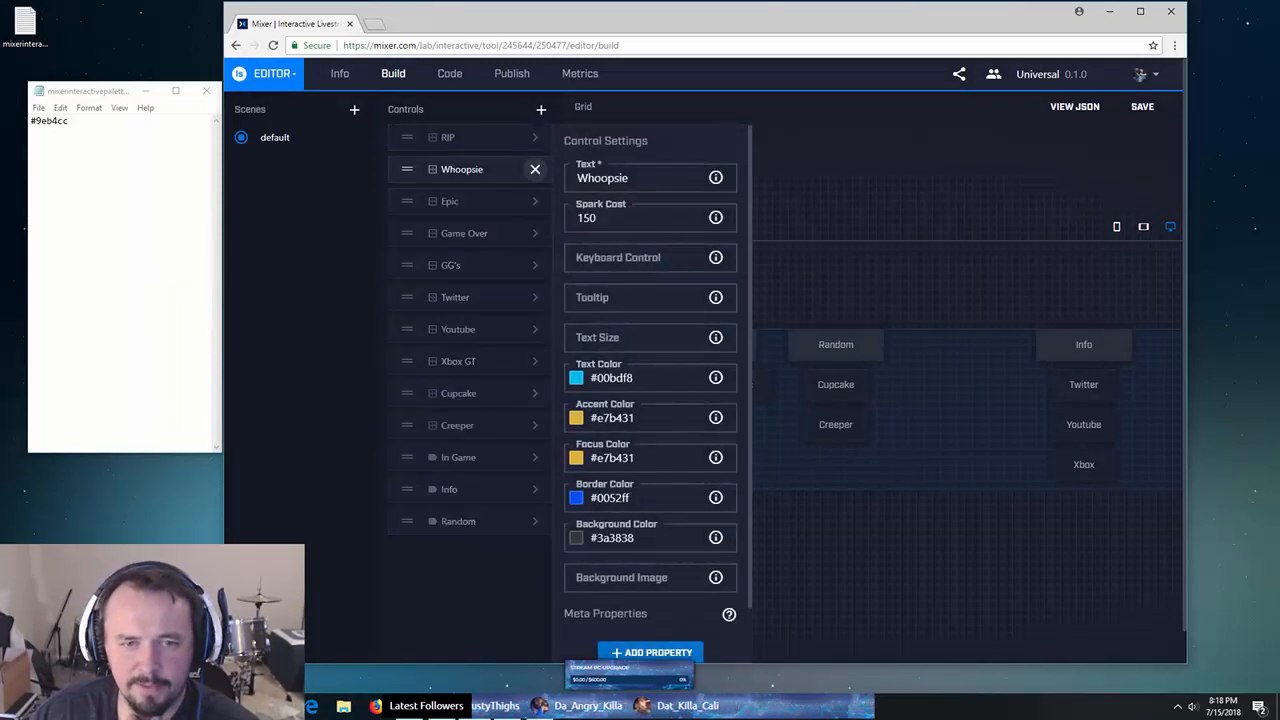
{"action": "left_click", "coordinate": [535, 329]}
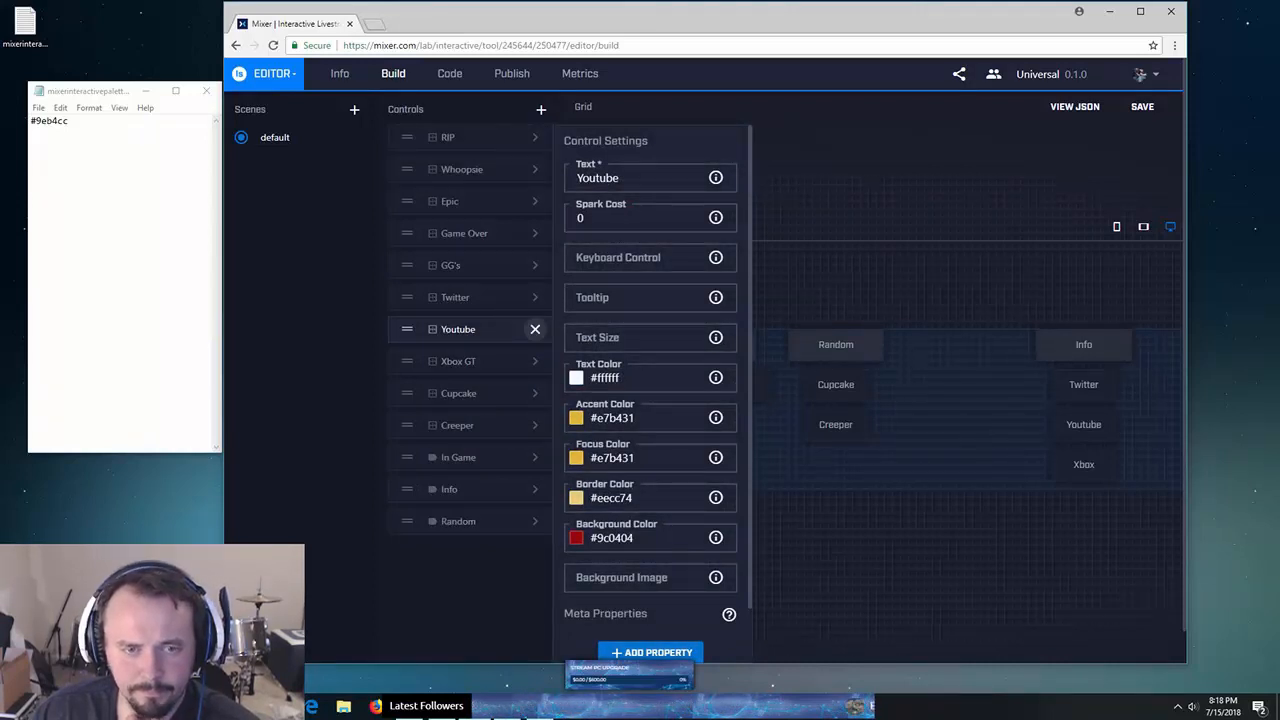
{"action": "left_click", "coordinate": [535, 329]}
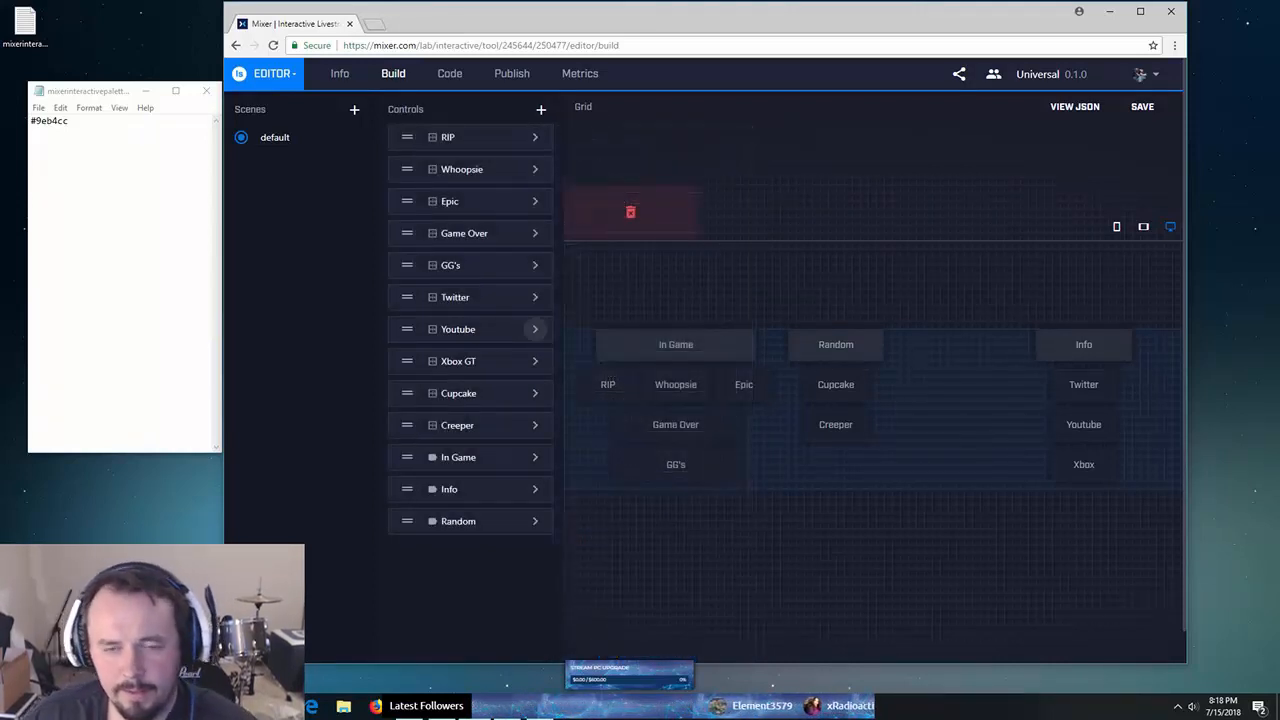
- Preview the board in the tablet grid, then the phone grid, and minimize the Notepad note
{"action": "left_click", "coordinate": [676, 344]}
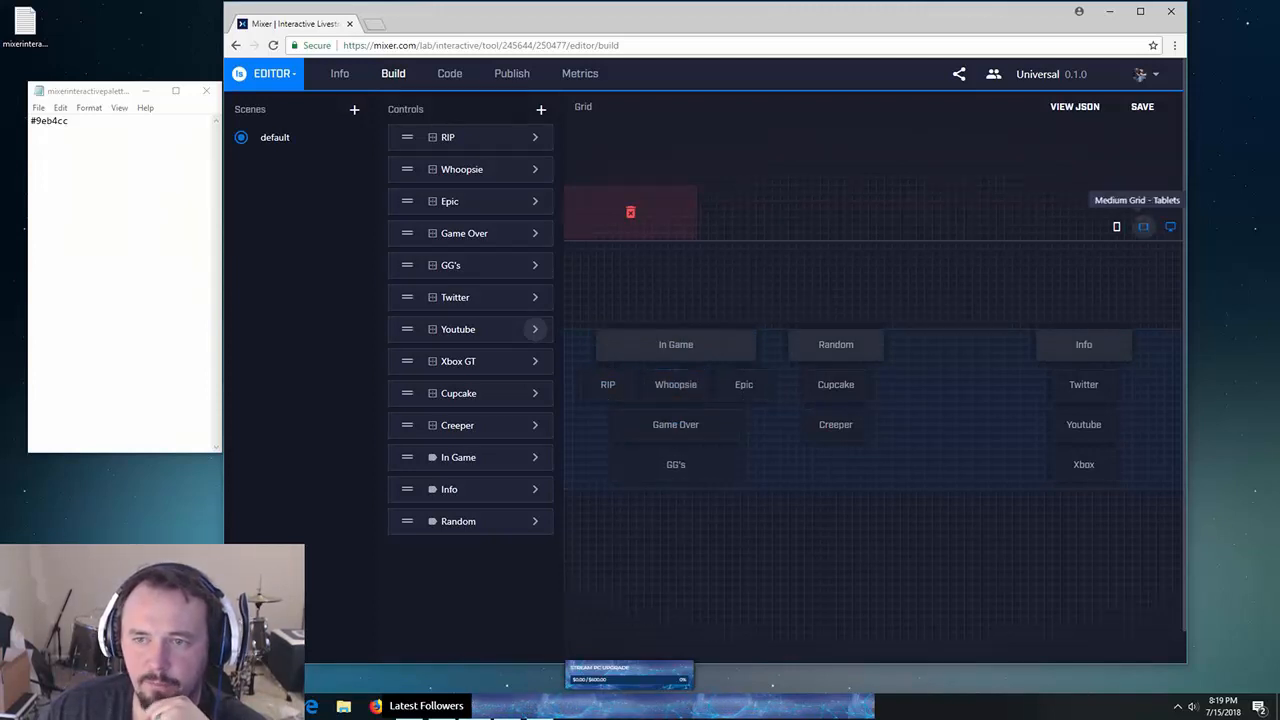
{"action": "left_click", "coordinate": [1143, 226]}
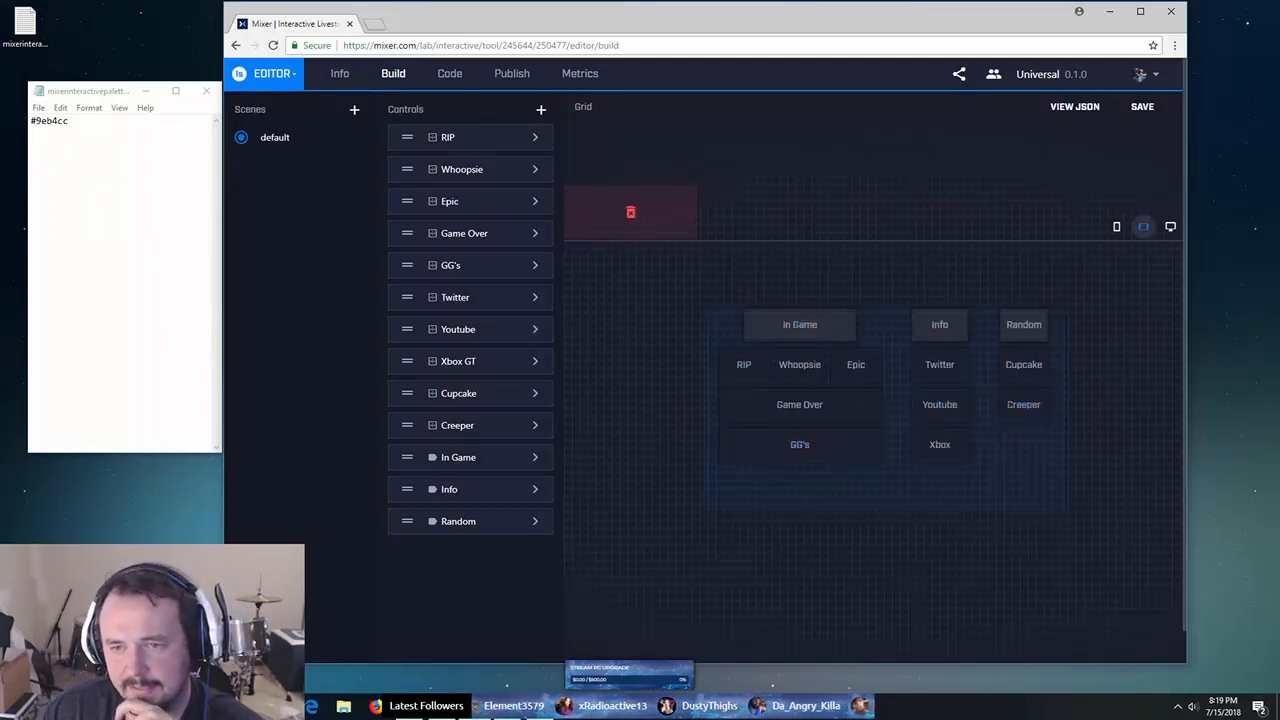
{"action": "left_click", "coordinate": [1116, 226]}
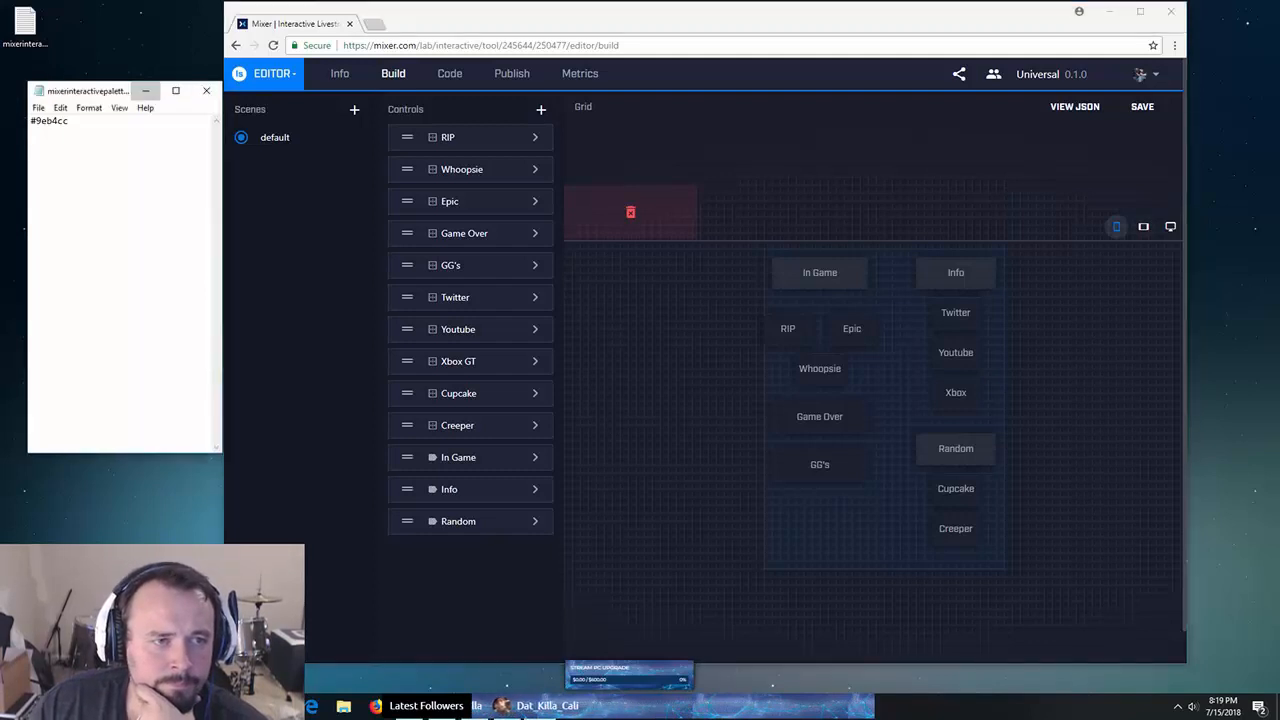
{"action": "left_click", "coordinate": [145, 90]}
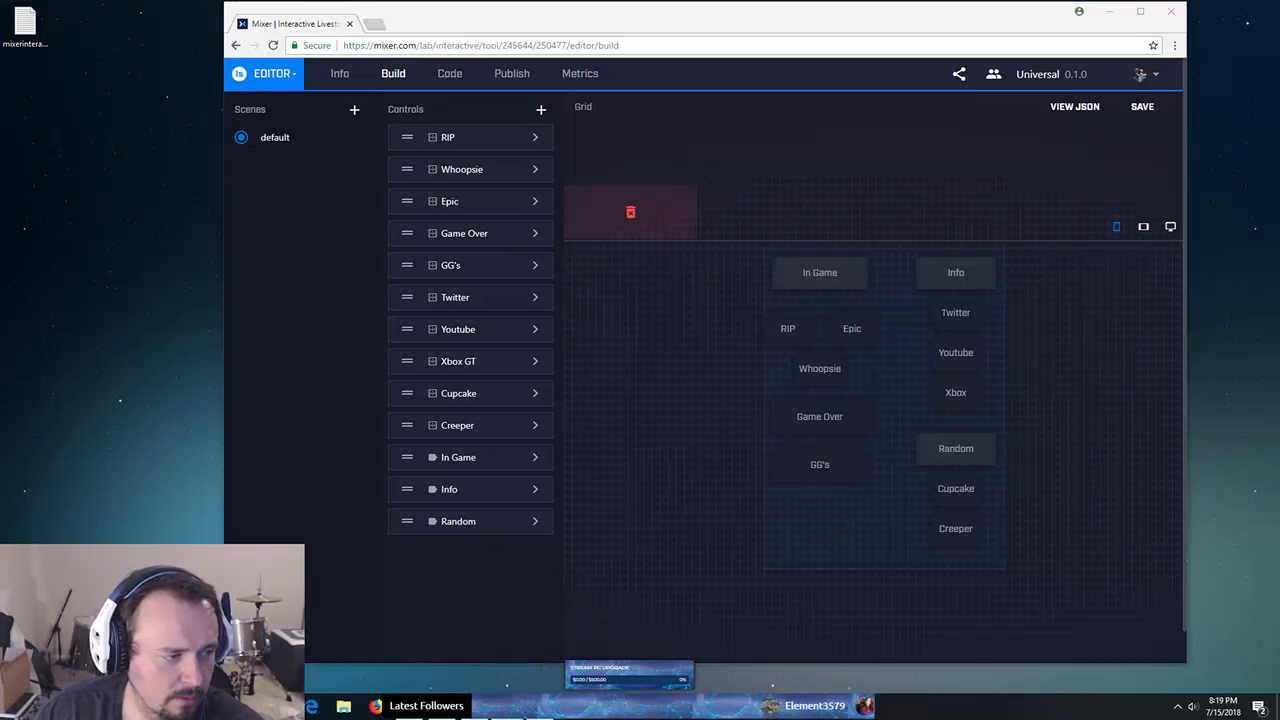
- Open Mix It Up's Interactive page, sort the buttons by name and disconnect the board
{"action": "left_click_drag", "start_coordinate": [0, 40], "coordinate": [490, 153]}
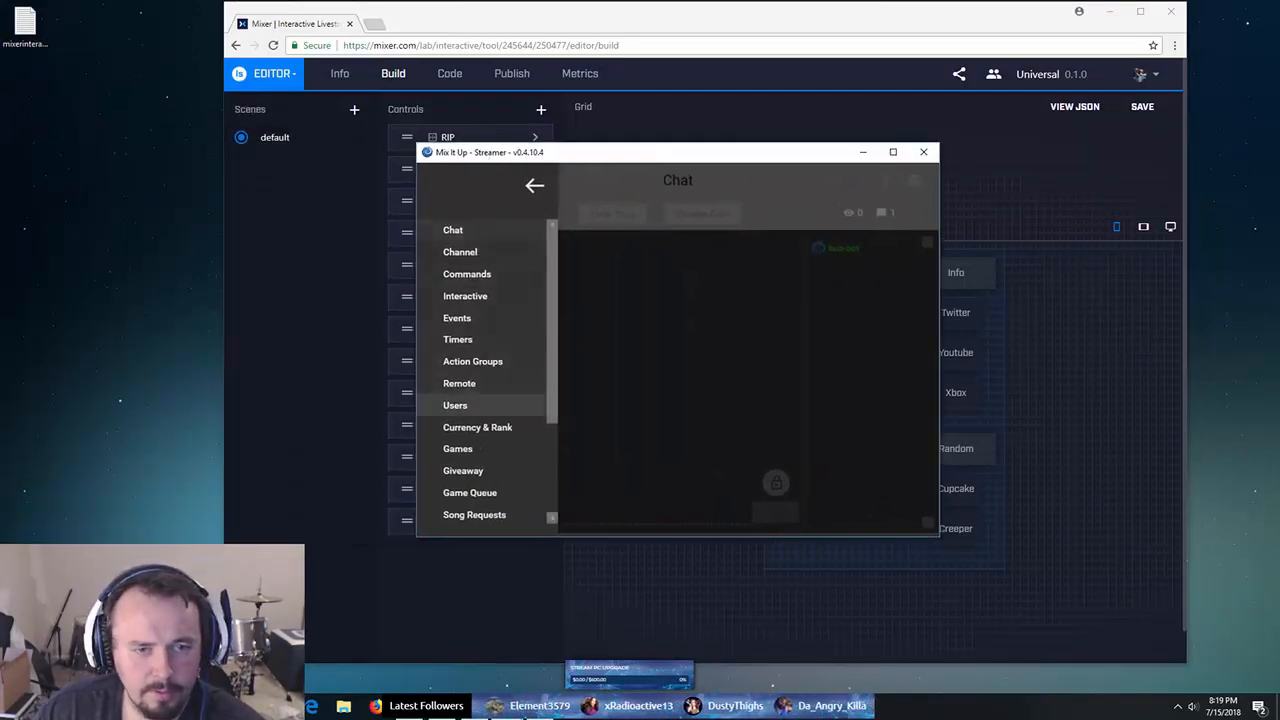
{"action": "left_click", "coordinate": [535, 186]}
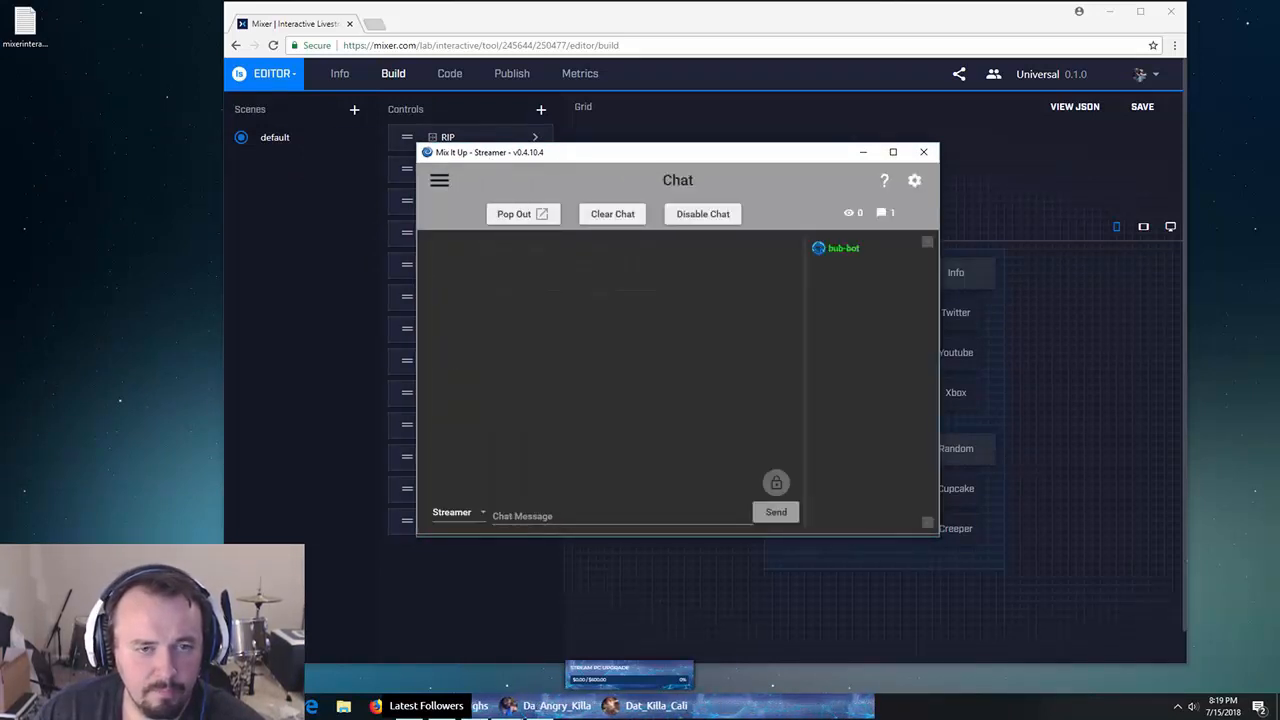
{"action": "left_click", "coordinate": [439, 180]}
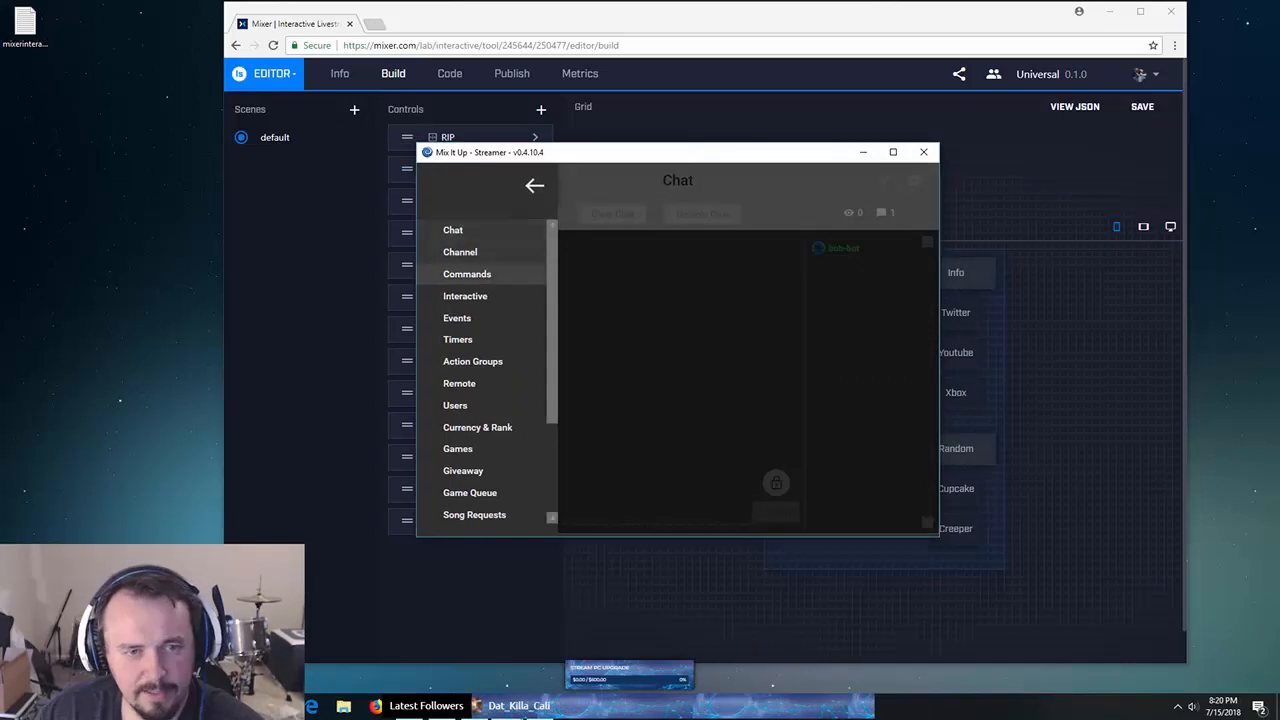
{"action": "left_click", "coordinate": [465, 296]}
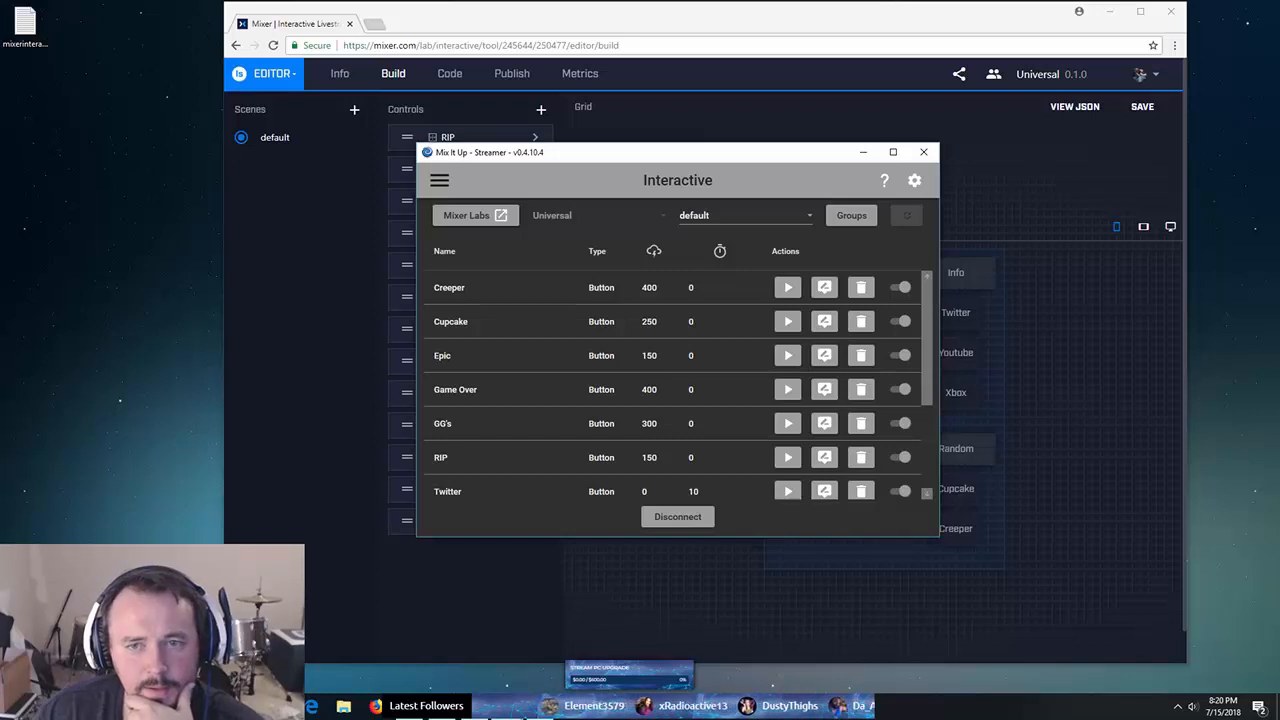
{"action": "left_click", "coordinate": [445, 251]}
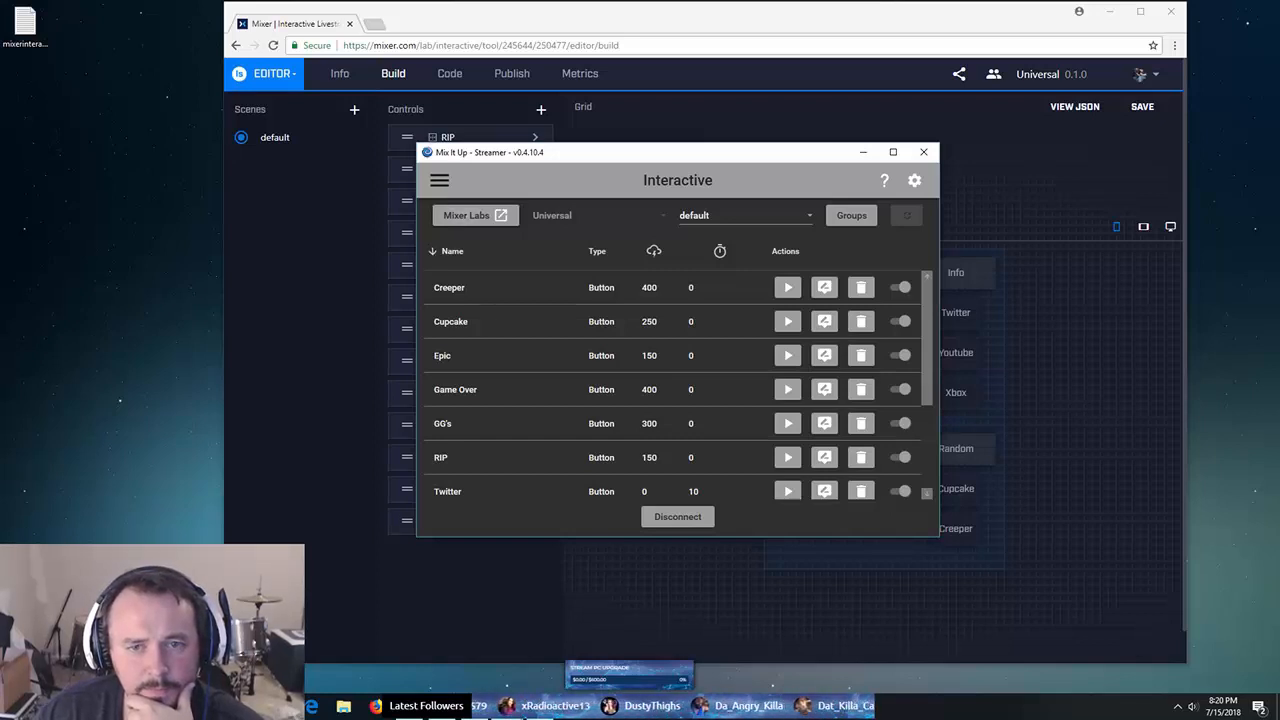
{"action": "left_click", "coordinate": [678, 517]}
{"action": "left_click", "coordinate": [439, 181]}
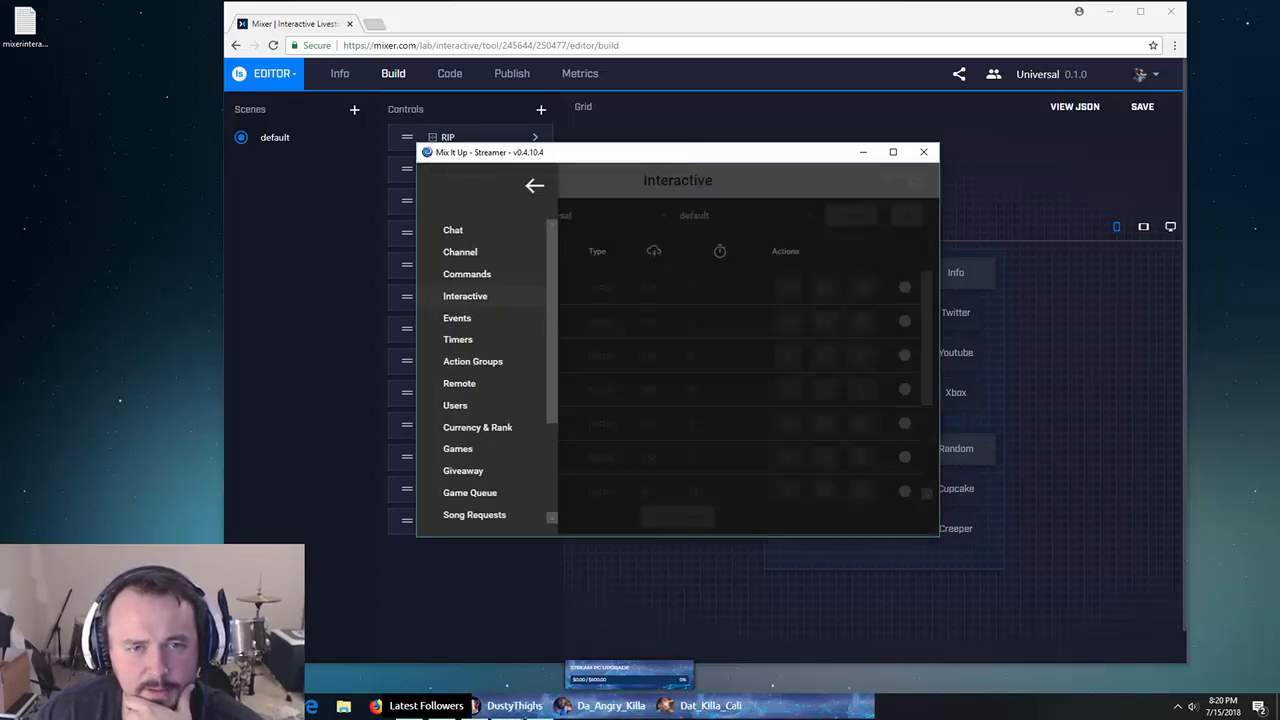
{"action": "left_click", "coordinate": [534, 186]}
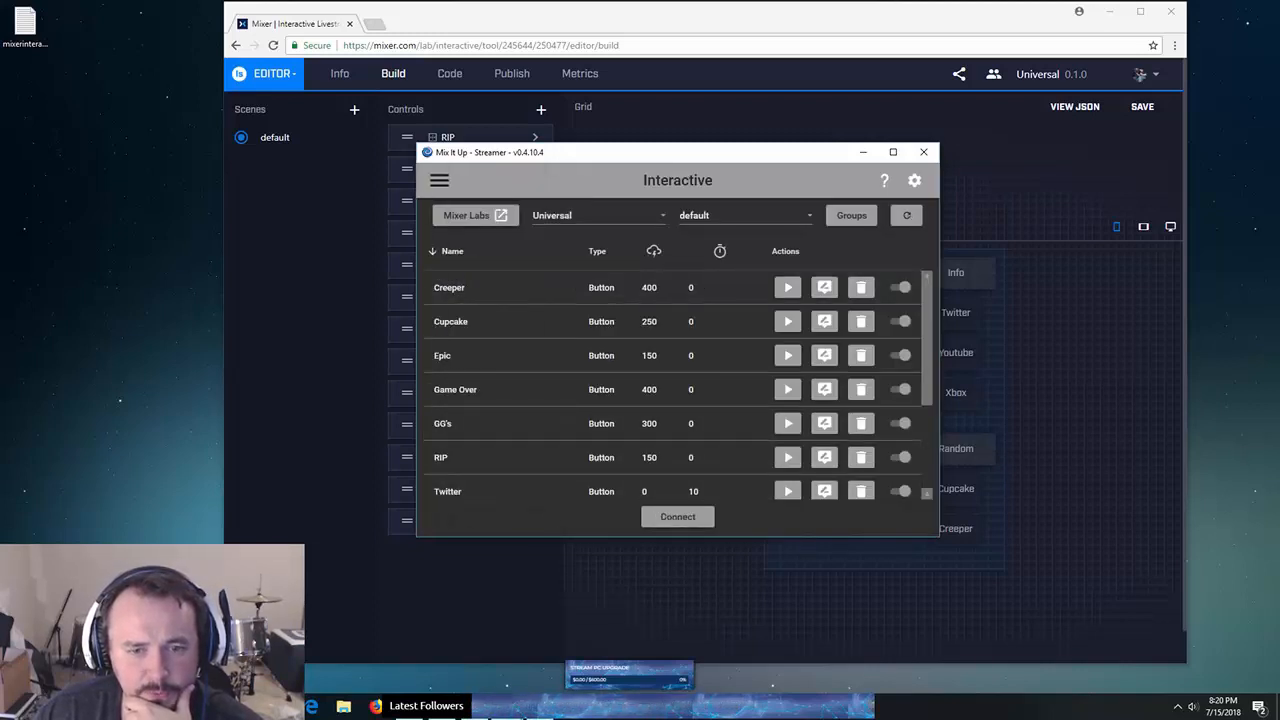
- Connect to the Universal project, move Mix It Up aside and minimize the browser
{"action": "left_click", "coordinate": [599, 216]}
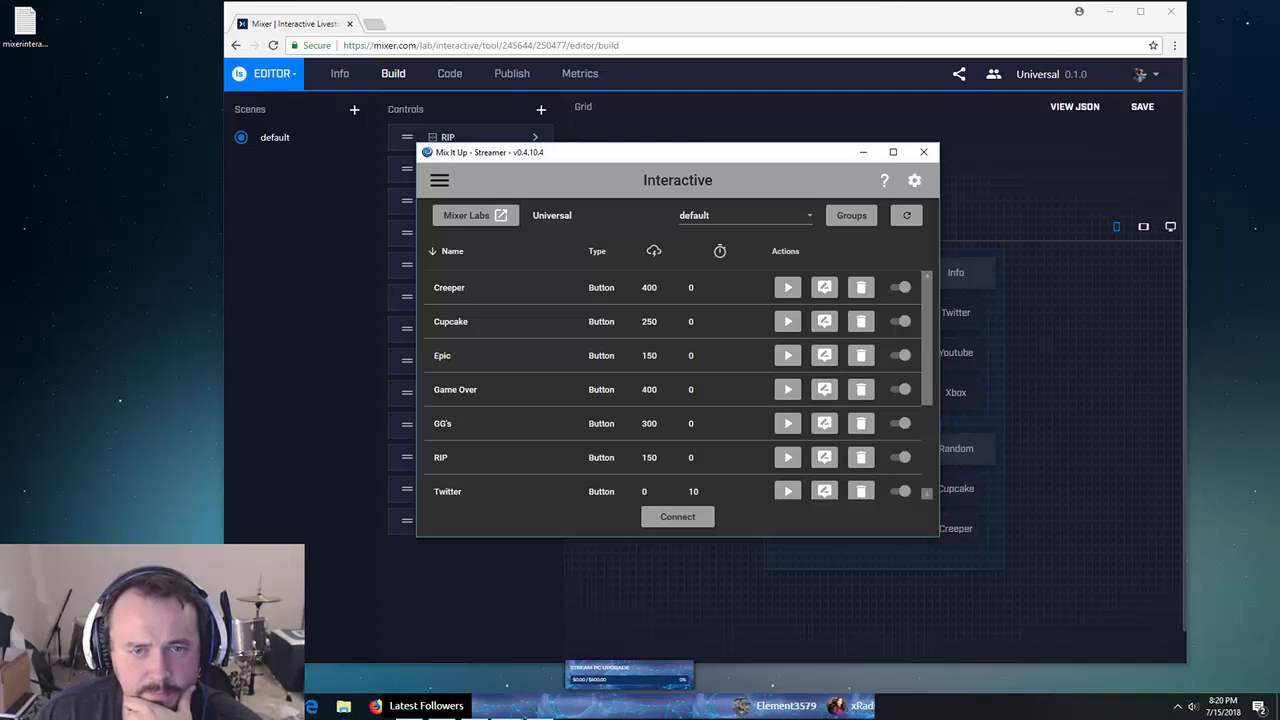
{"action": "left_click", "coordinate": [599, 216]}
{"action": "left_click", "coordinate": [906, 216]}
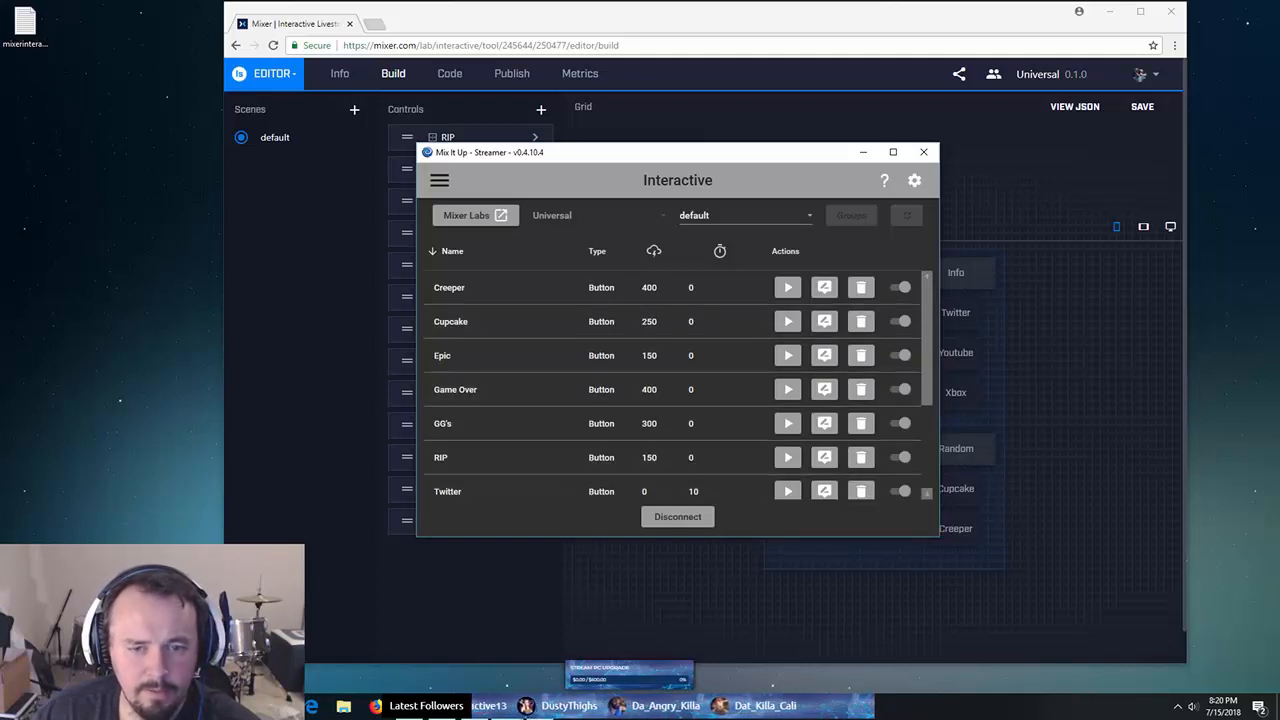
{"action": "left_click_drag", "start_coordinate": [680, 159], "coordinate": [964, 106]}
{"action": "left_click", "coordinate": [1110, 12]}
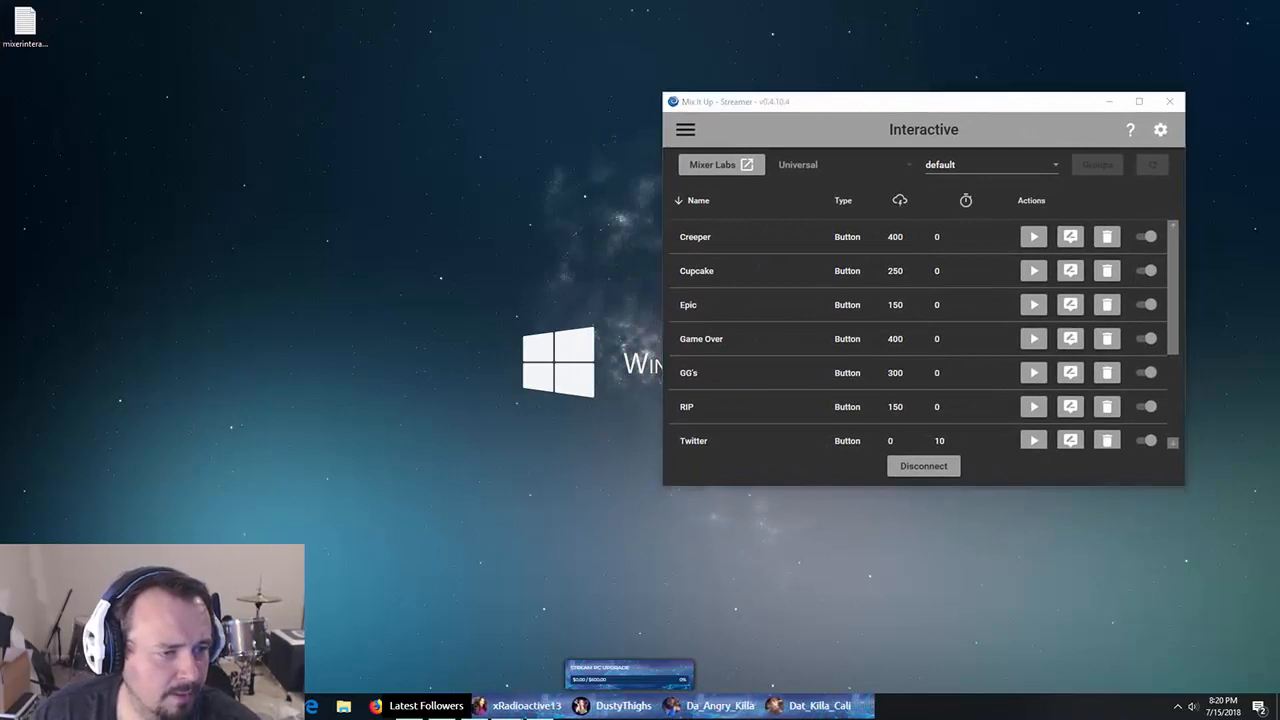
- Reposition the Mix It Up window and switch back to the Chrome Mixer editor
{"action": "left_click_drag", "start_coordinate": [785, 101], "coordinate": [485, 88]}
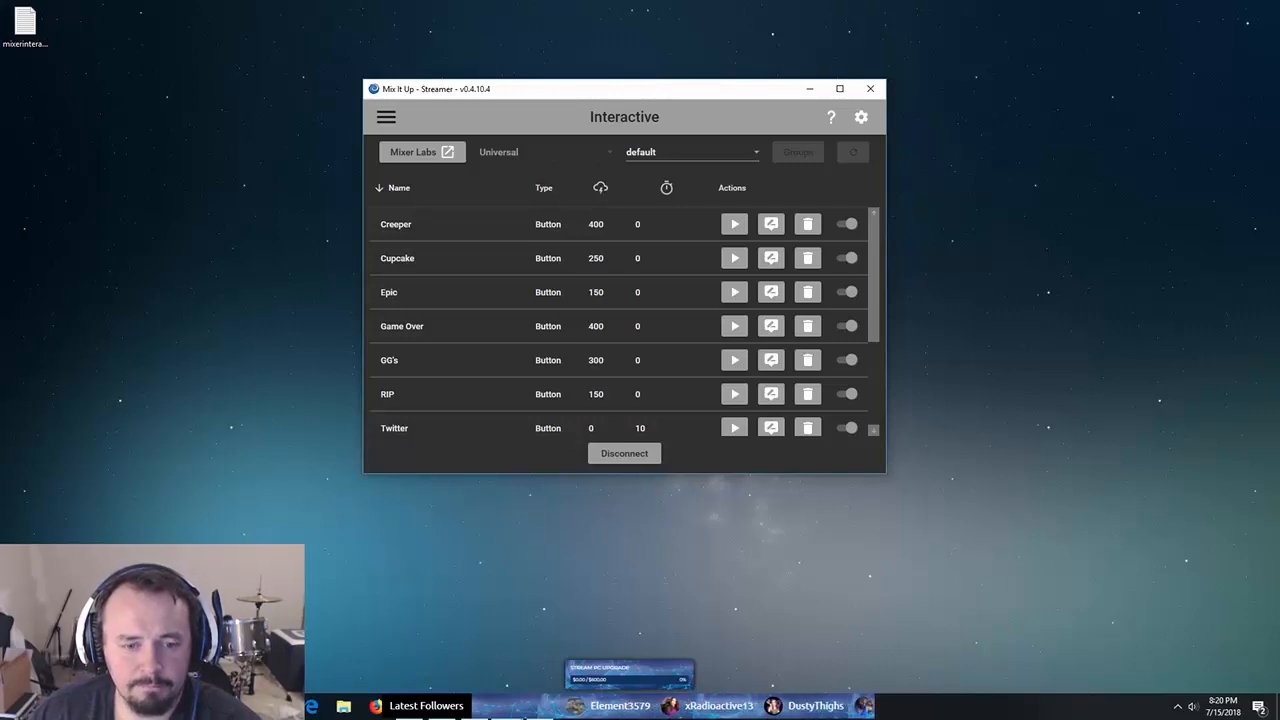
{"action": "key", "text": "alt+Tab"}
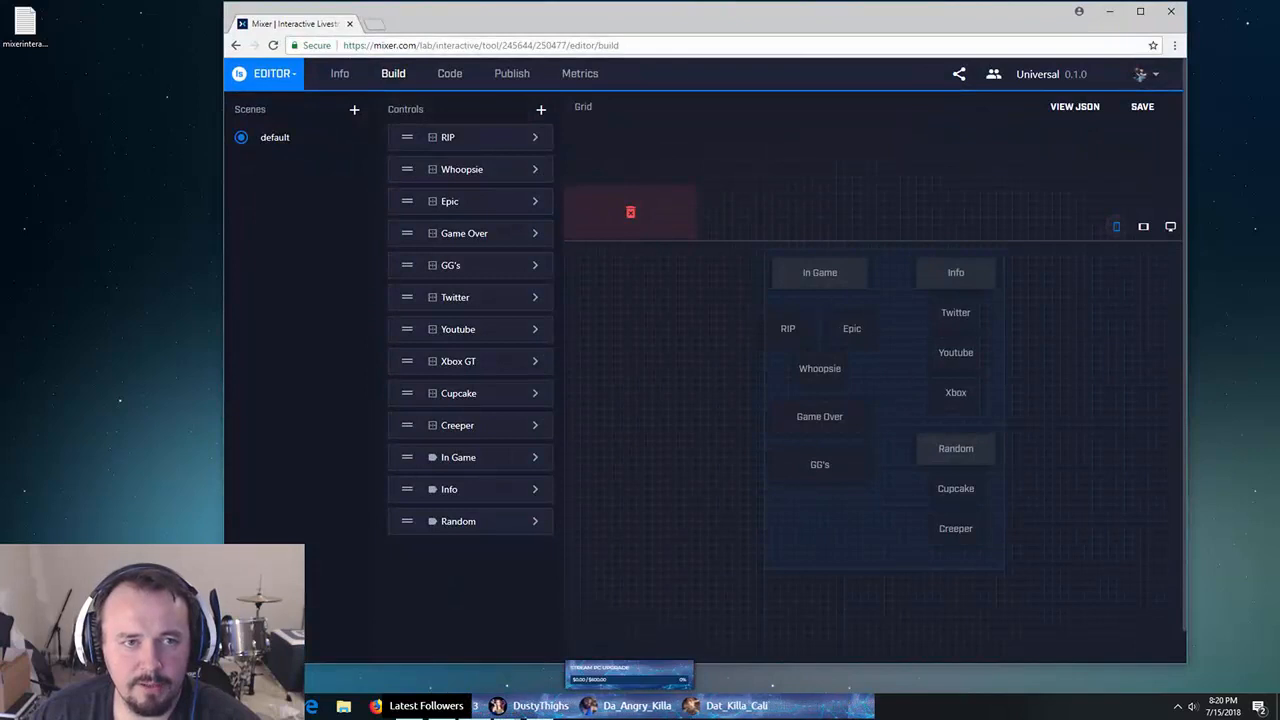
- Reopen the Universal project's Editor page, switch between Info and Build, then minimize Chrome
{"action": "left_click", "coordinate": [285, 74]}
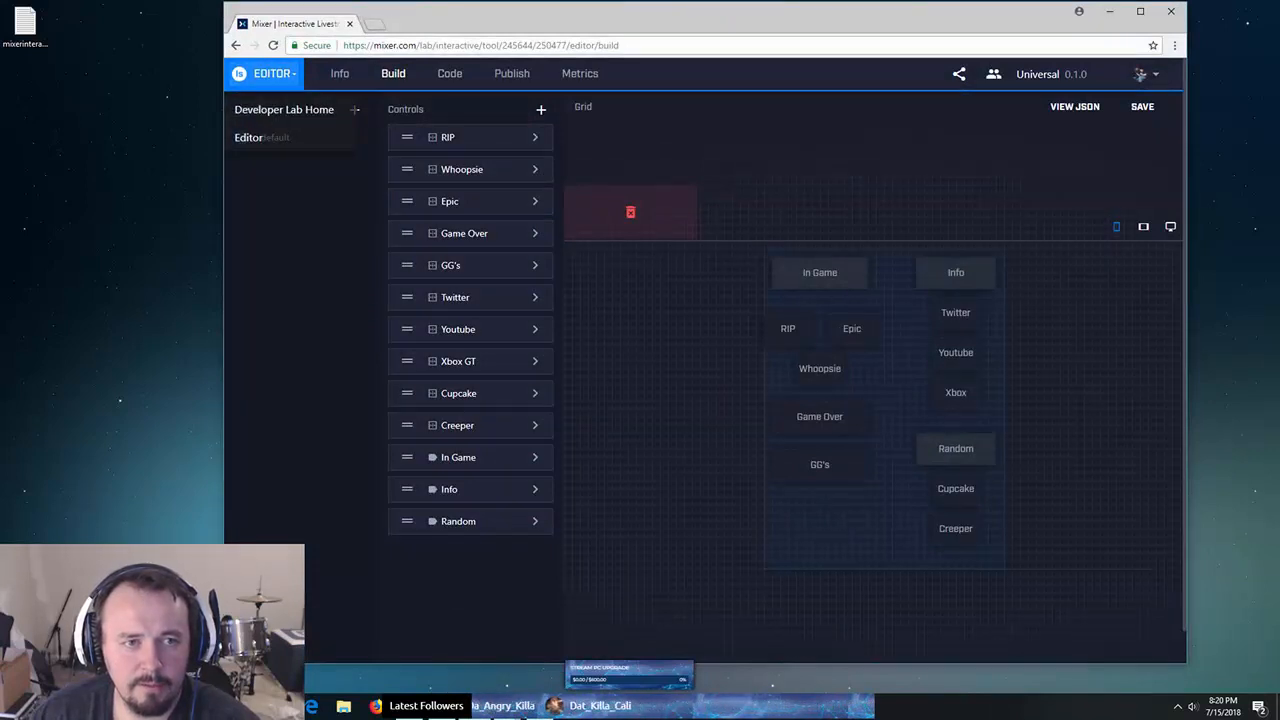
{"action": "left_click", "coordinate": [249, 138]}
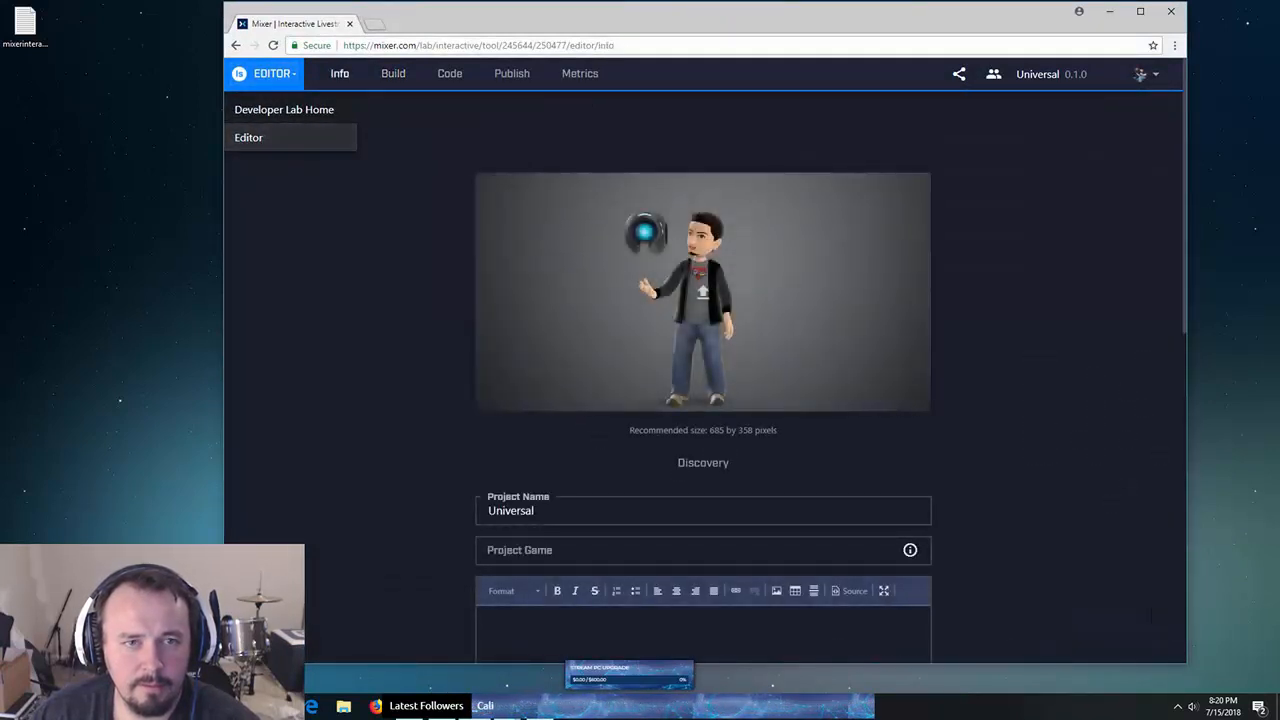
{"action": "left_click", "coordinate": [393, 73]}
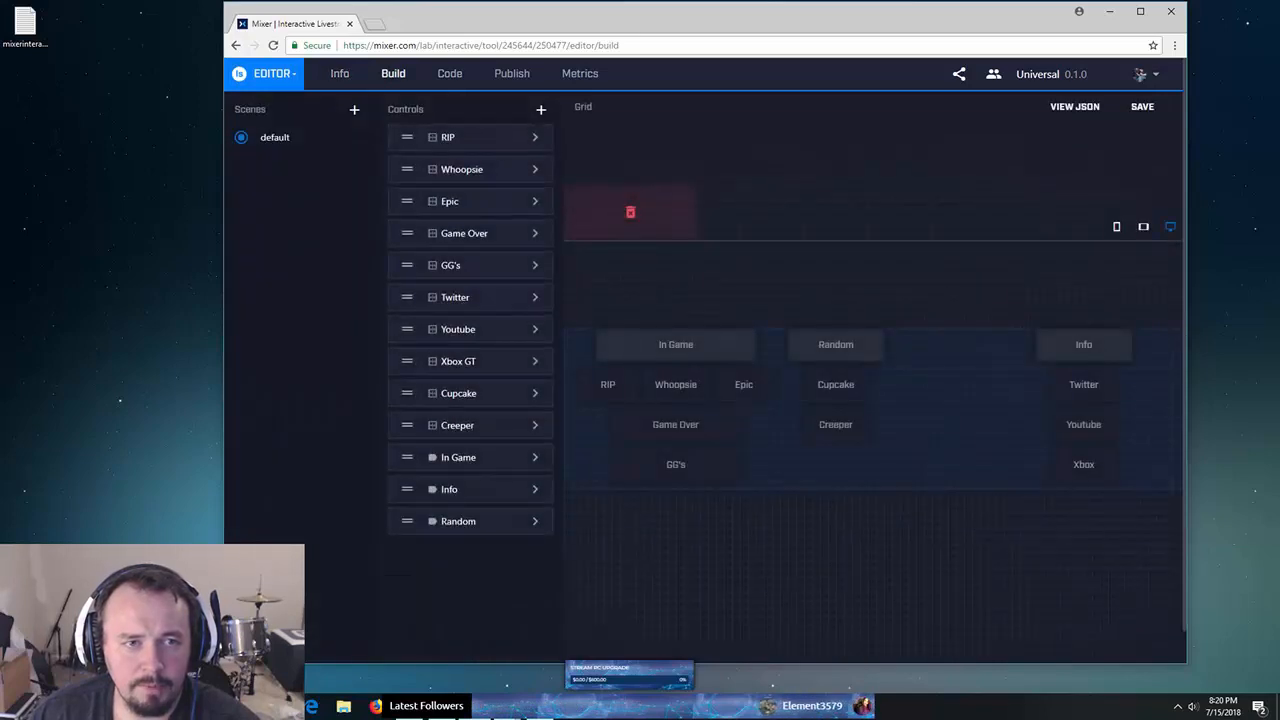
{"action": "left_click", "coordinate": [340, 73]}
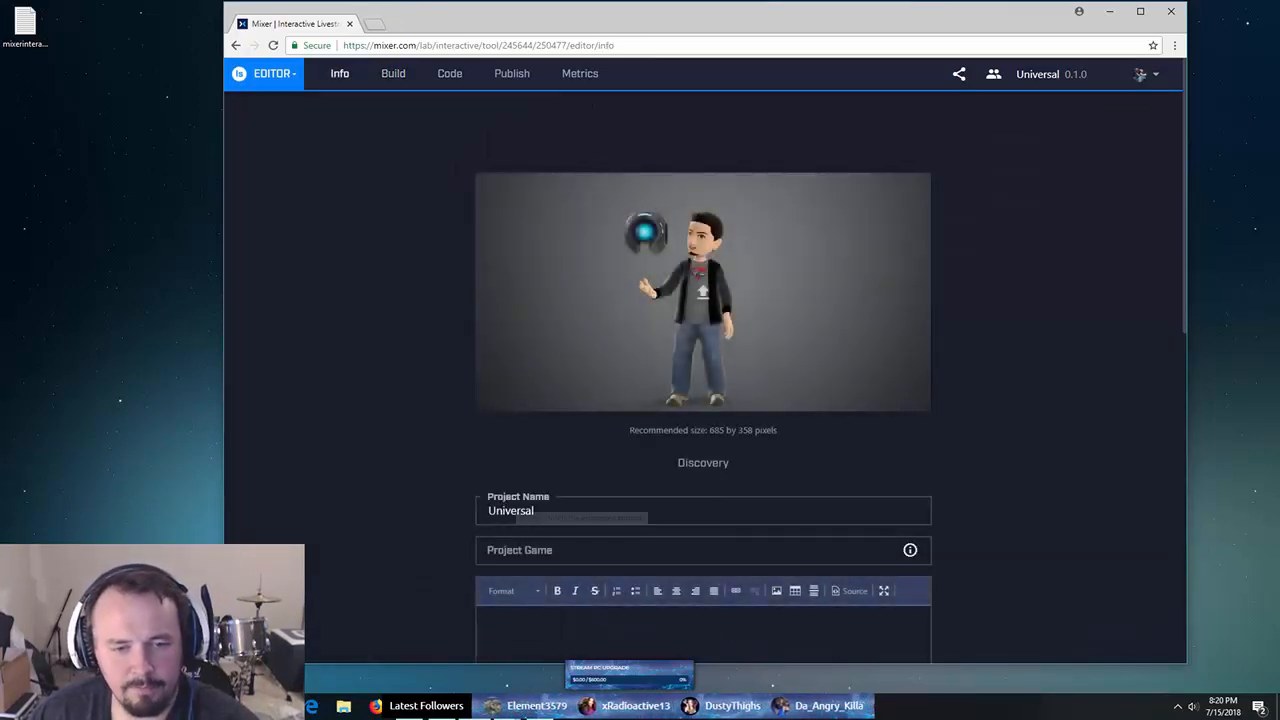
{"action": "left_click", "coordinate": [393, 73]}
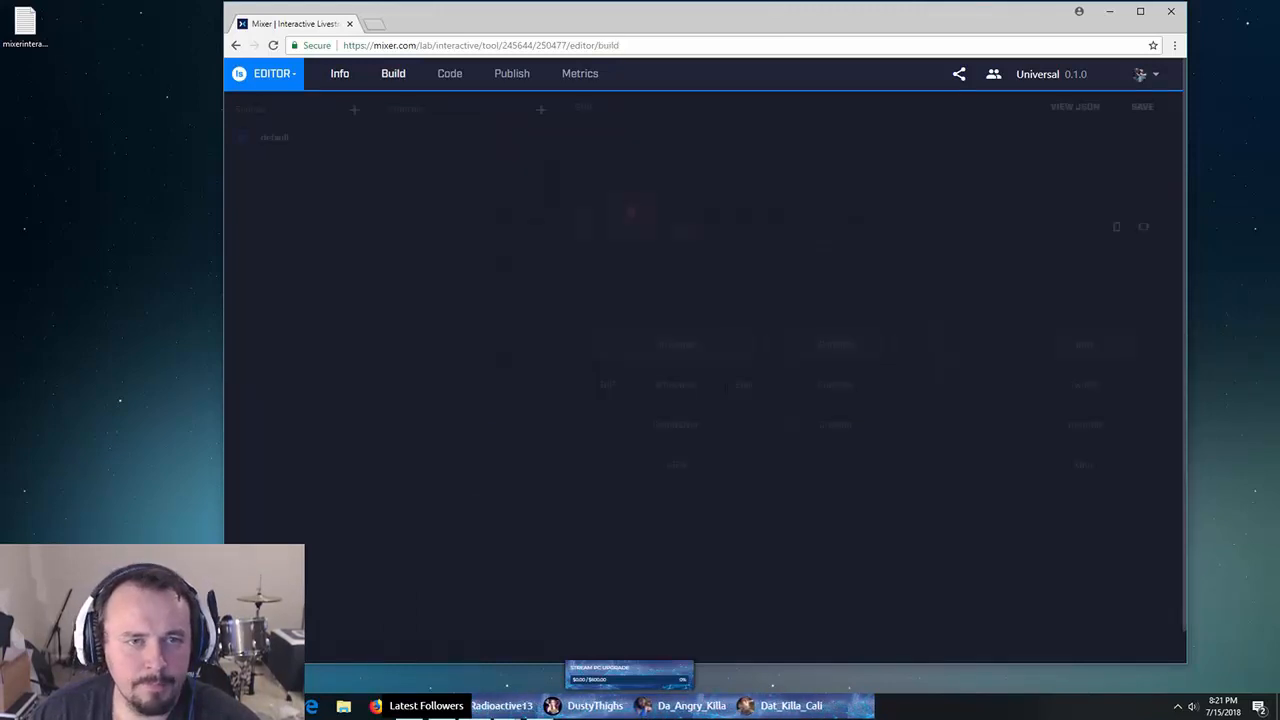
{"action": "left_click", "coordinate": [1110, 11]}
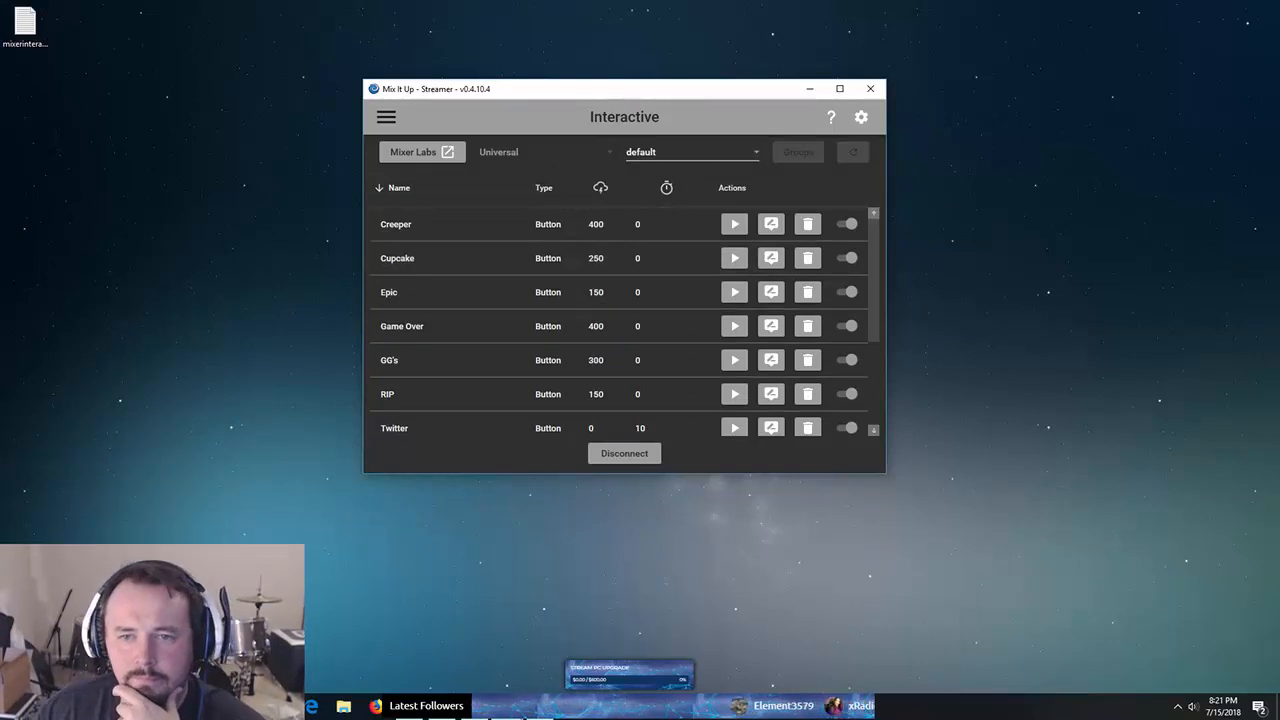
- Snap the Mixer editor to the left, narrow it, and place Mix It Up on the right
{"action": "scroll", "coordinate": [620, 325], "scroll_direction": "down", "scroll_amount": 3}
{"action": "scroll", "coordinate": [620, 325], "scroll_direction": "up", "scroll_amount": 3}
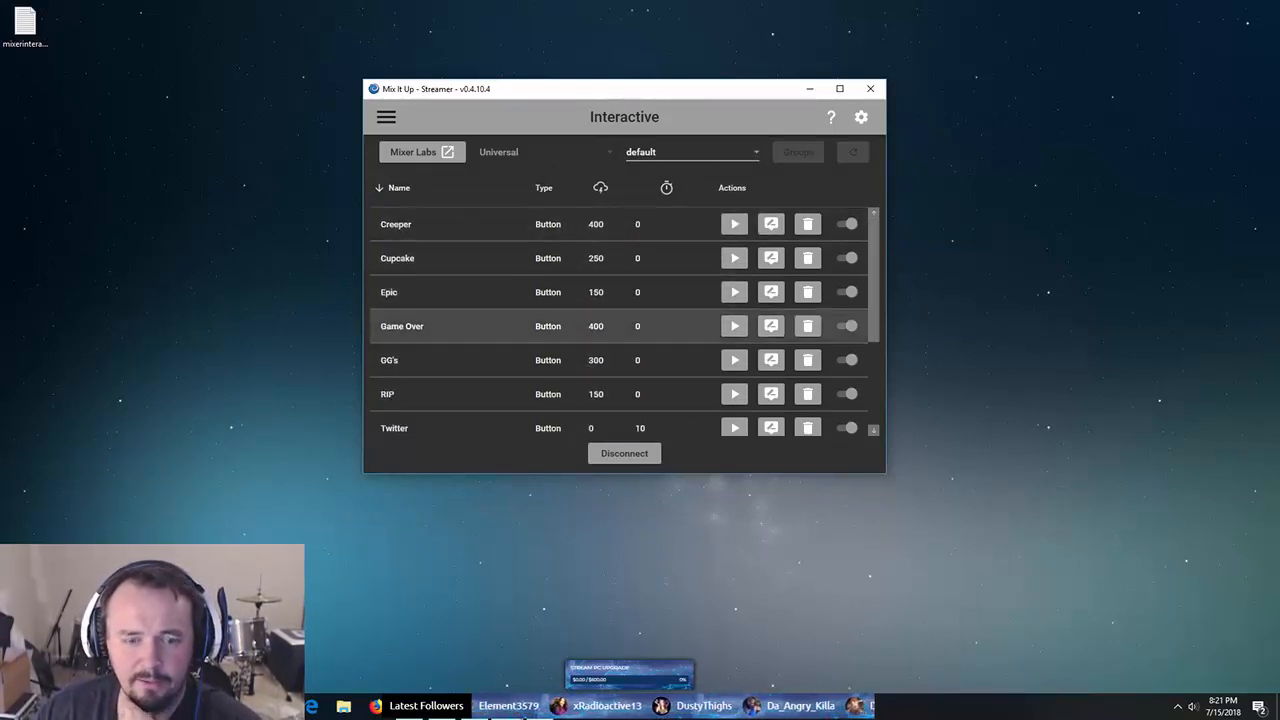
{"action": "key", "text": "alt+Tab"}
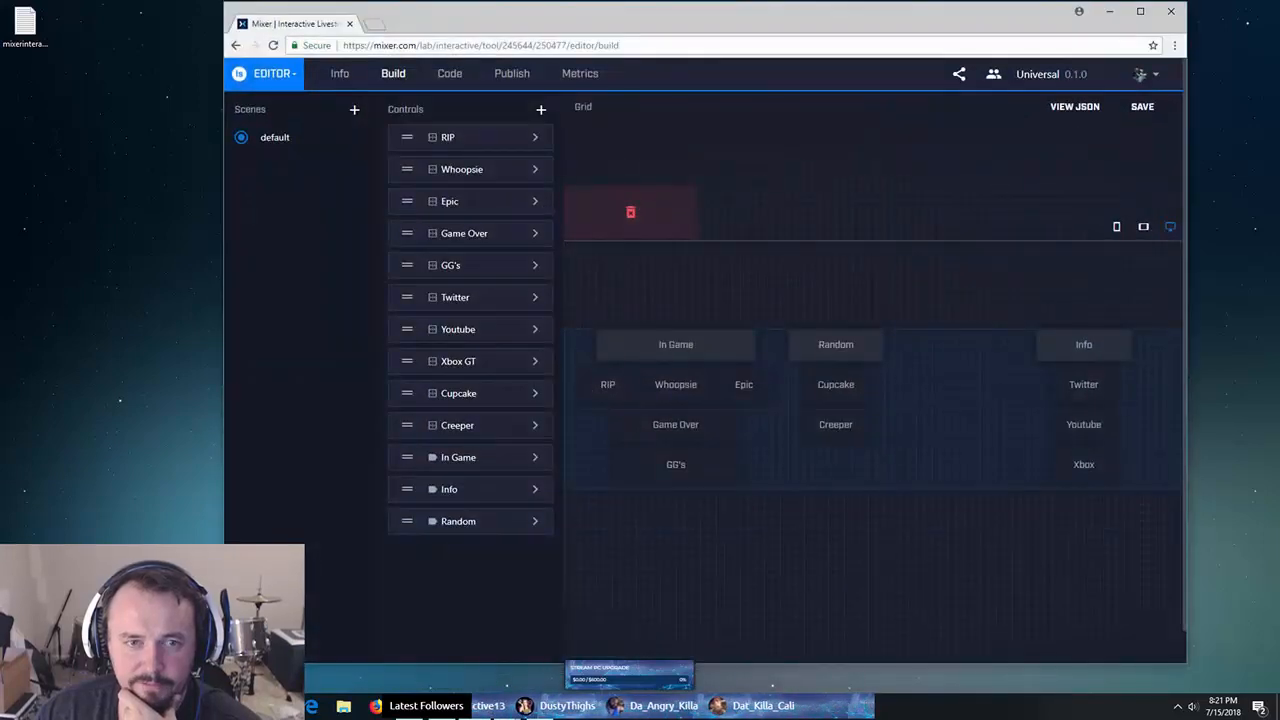
{"action": "left_click_drag", "start_coordinate": [825, 20], "coordinate": [601, 18]}
{"action": "left_click_drag", "start_coordinate": [963, 428], "coordinate": [738, 426]}
{"action": "left_click_drag", "start_coordinate": [777, 94], "coordinate": [1158, 140]}
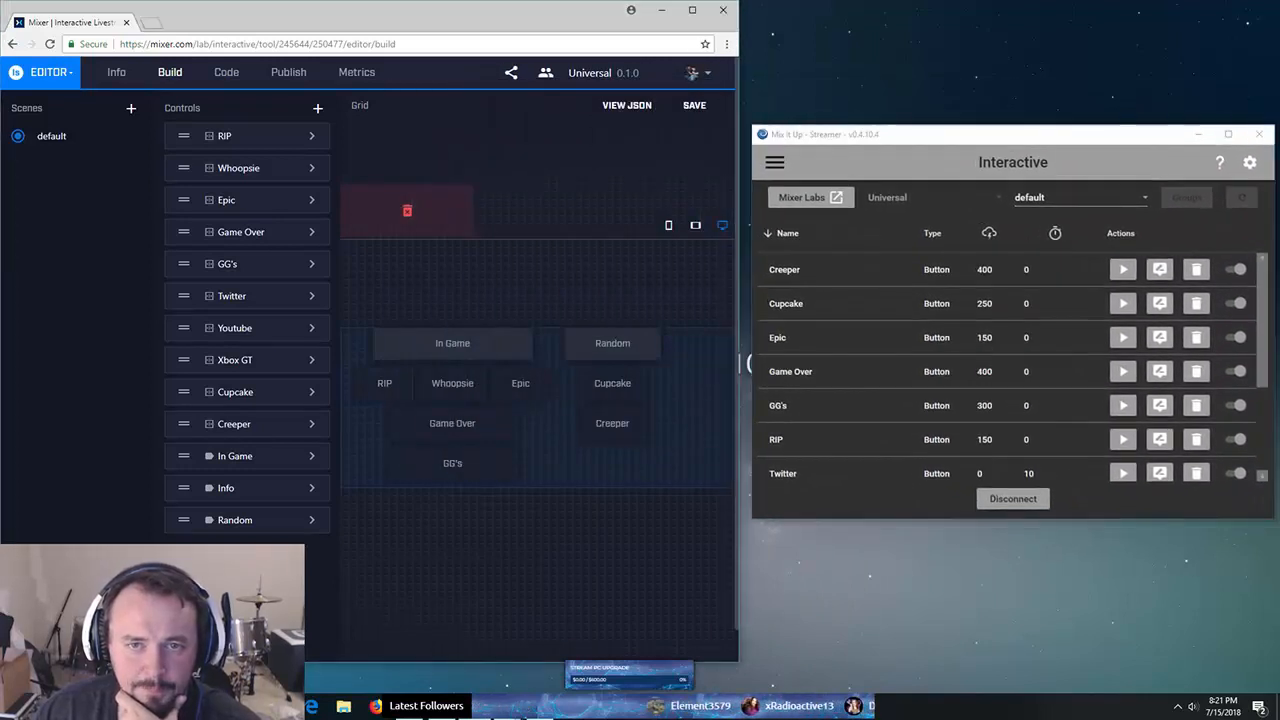
{"action": "left_click_drag", "start_coordinate": [741, 362], "coordinate": [750, 370]}
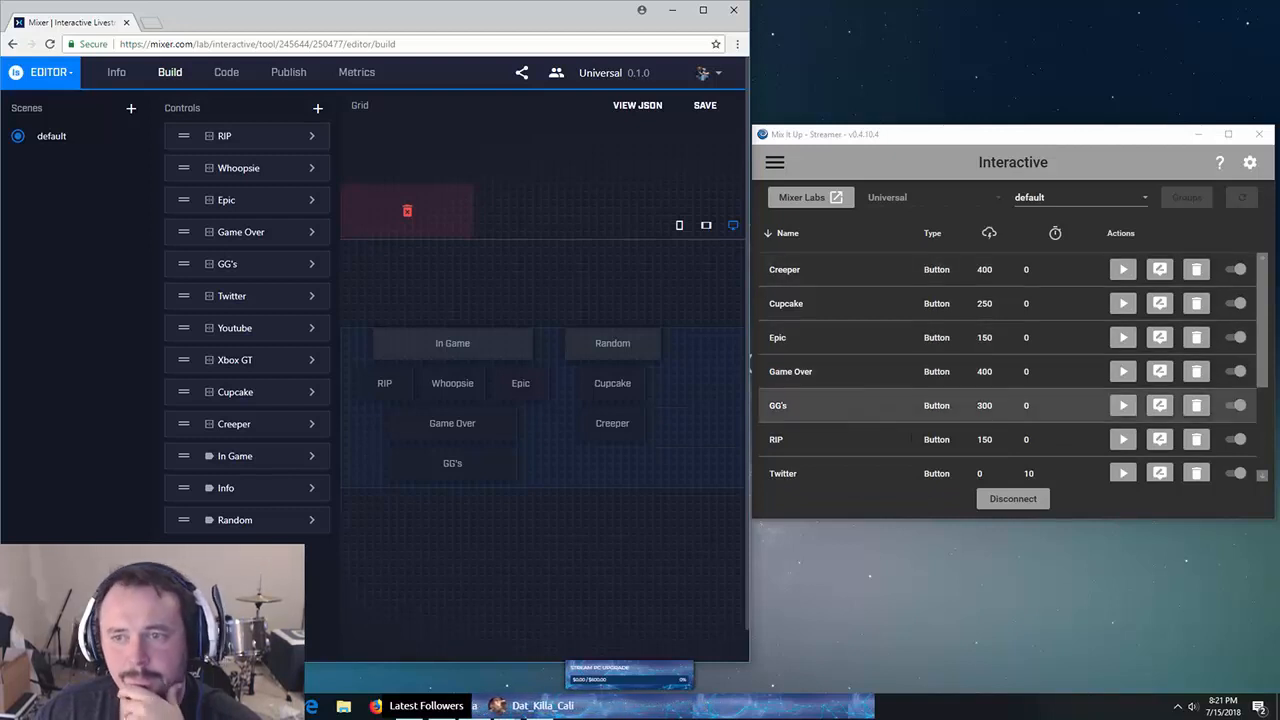
- Open Mix It Up's Game Over command for editing
{"action": "scroll", "coordinate": [1010, 360], "scroll_direction": "down", "scroll_amount": 3}
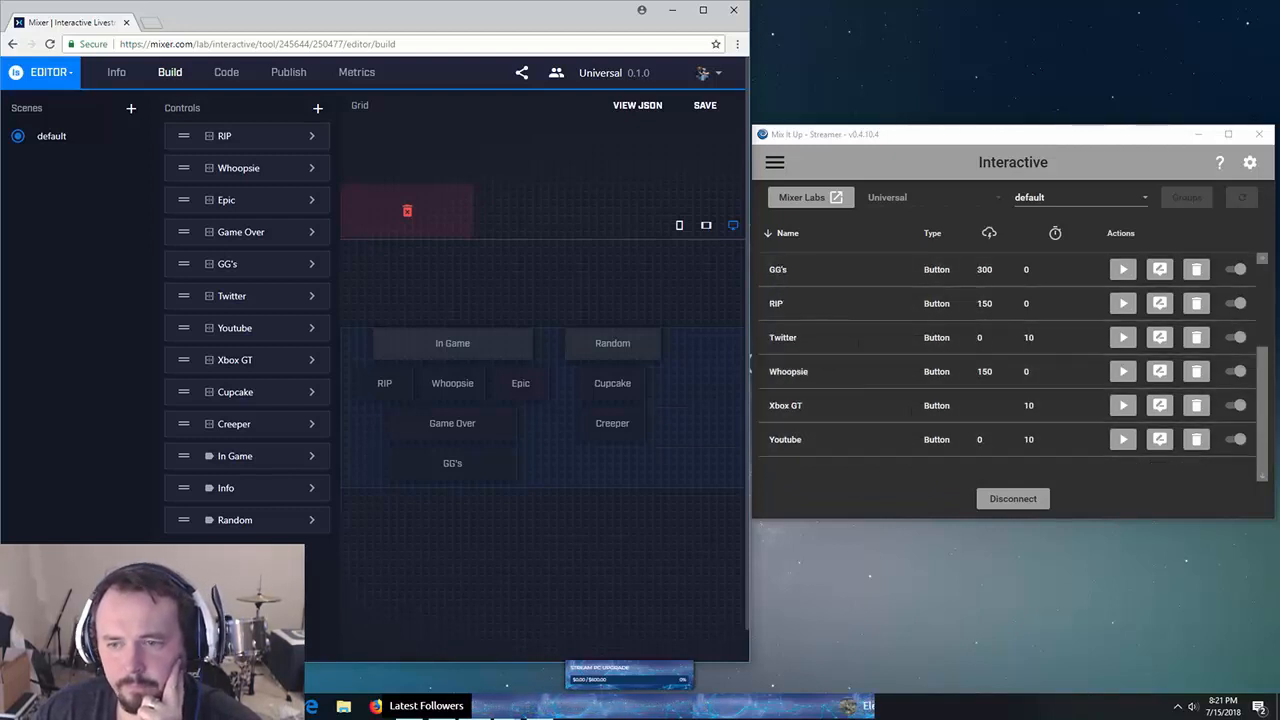
{"action": "scroll", "coordinate": [1010, 405], "scroll_direction": "up", "scroll_amount": 3}
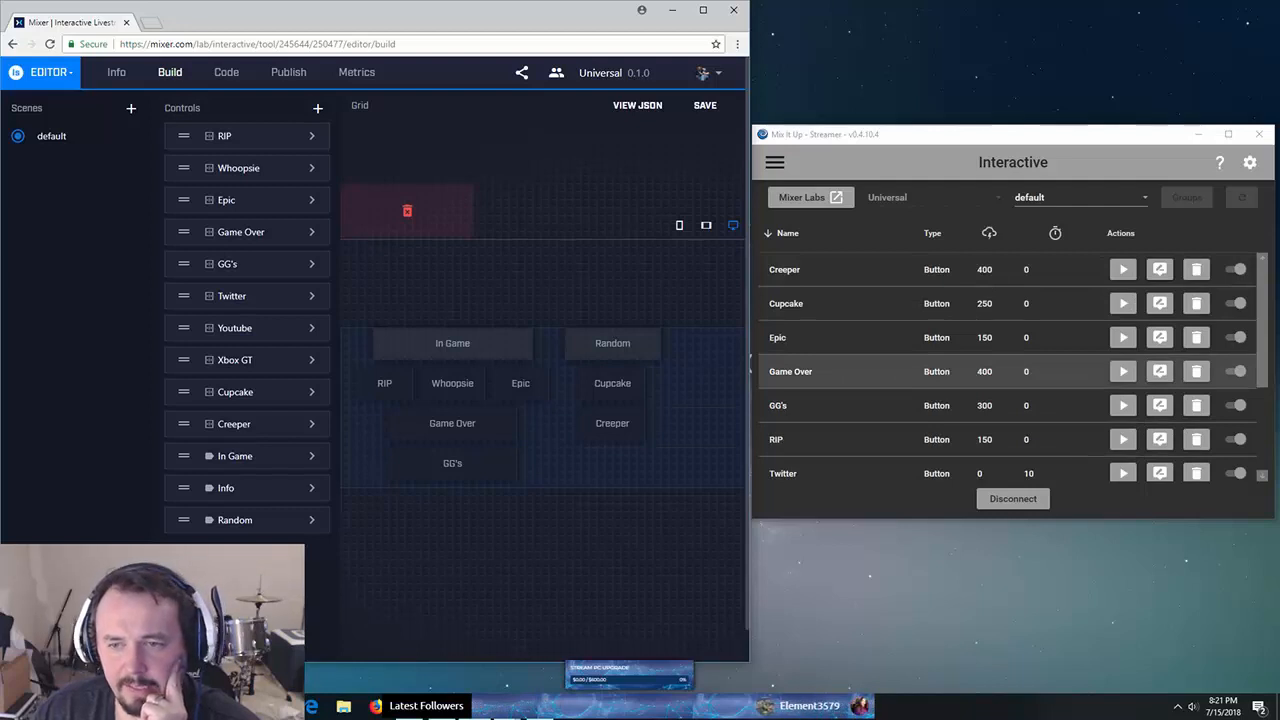
{"action": "left_click", "coordinate": [1159, 371]}
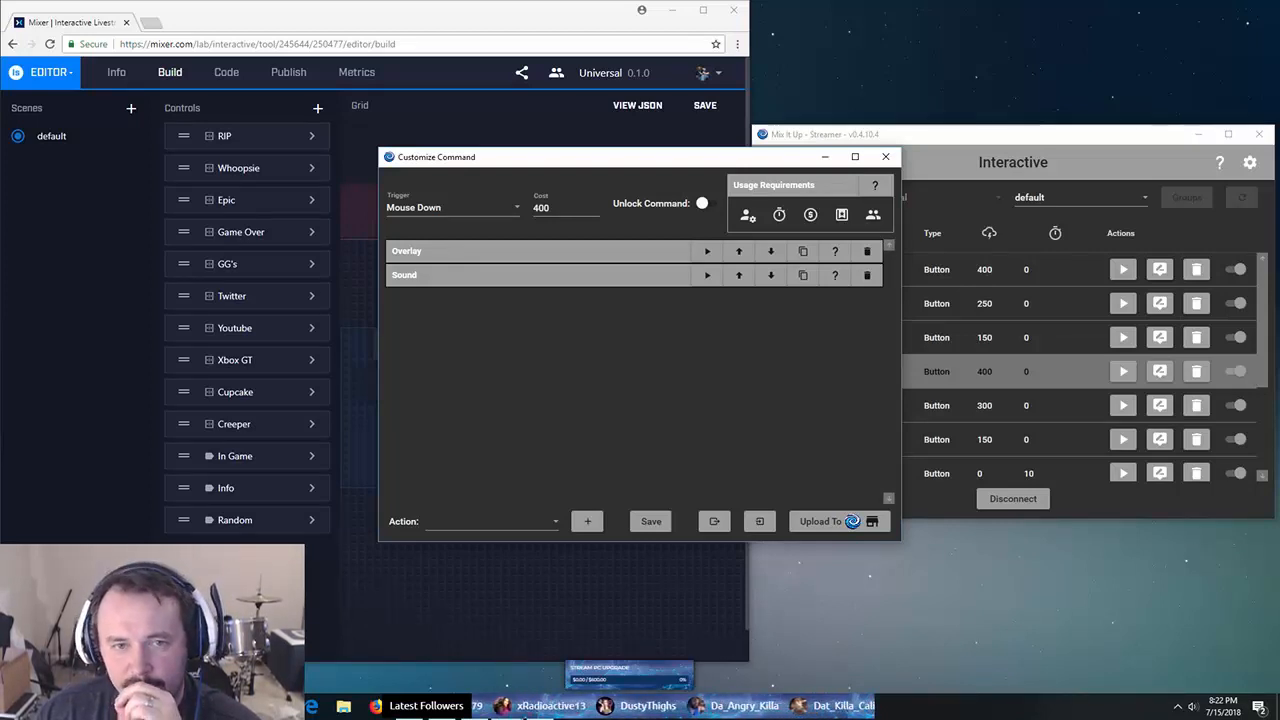
{"action": "left_click", "coordinate": [480, 251]}
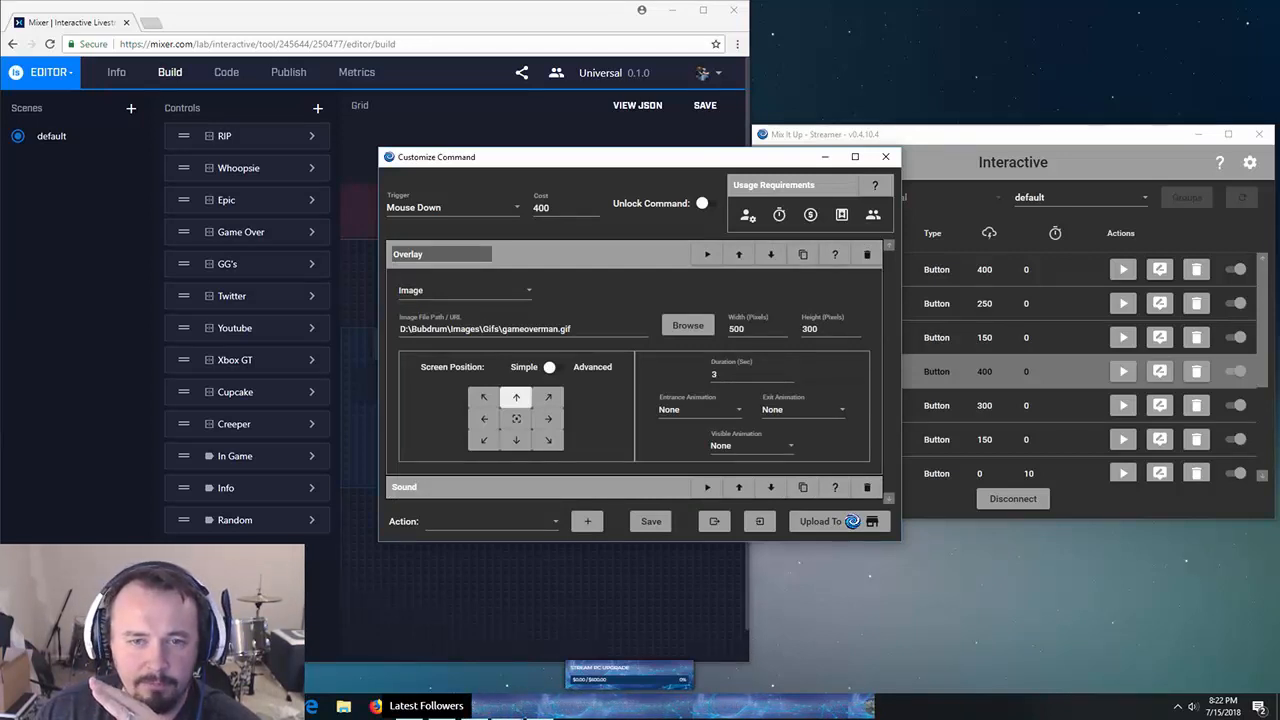
{"action": "left_click", "coordinate": [440, 254]}
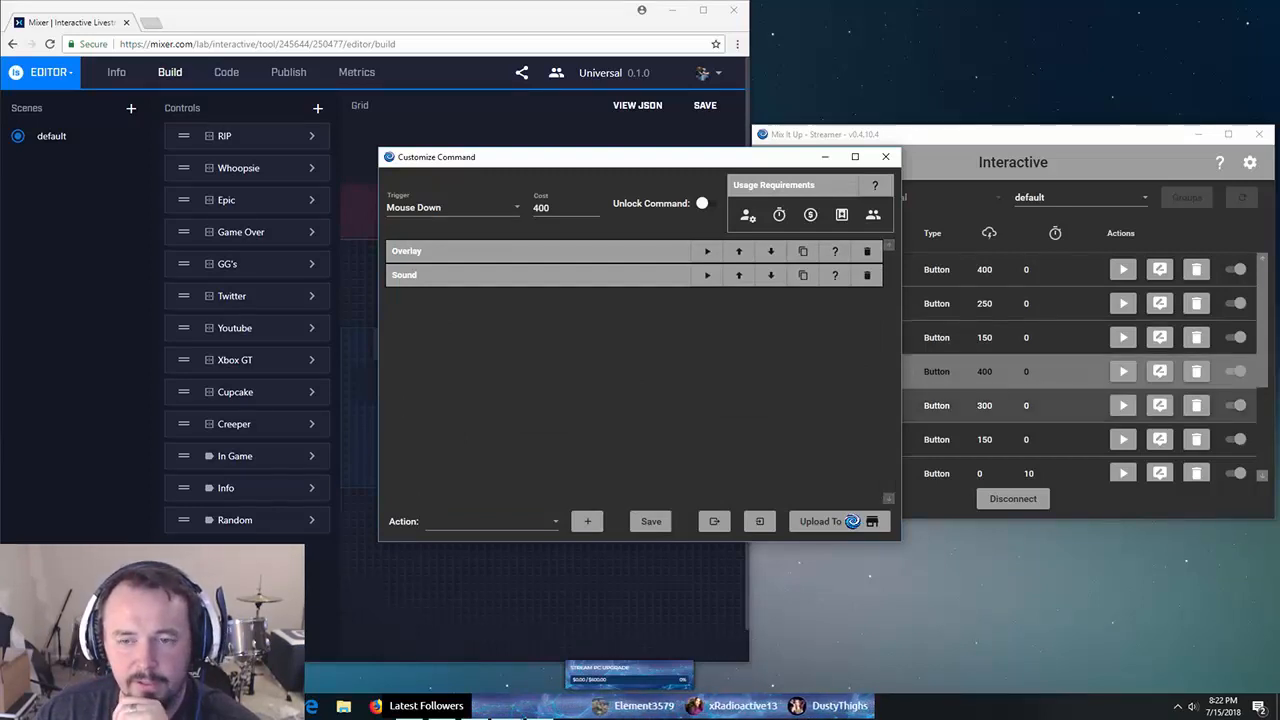
{"action": "left_click", "coordinate": [492, 521]}
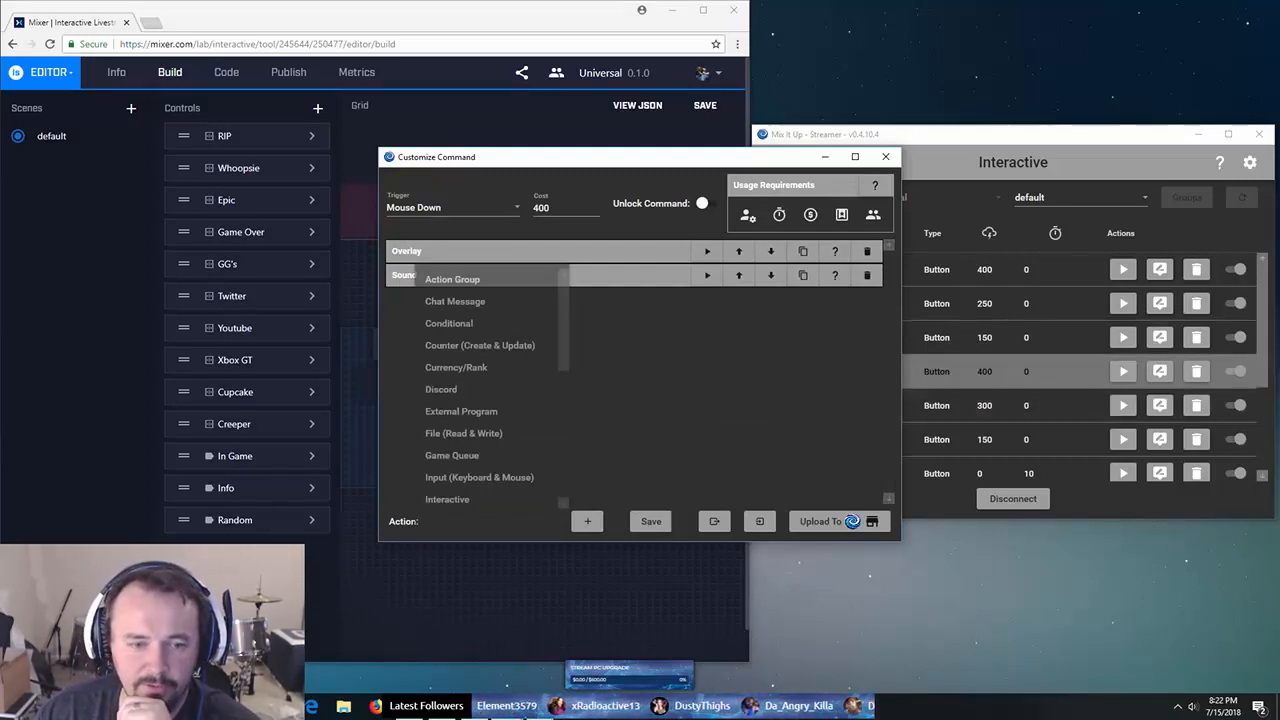
{"action": "scroll", "coordinate": [488, 410], "scroll_direction": "down", "scroll_amount": 5}
{"action": "scroll", "coordinate": [488, 390], "scroll_direction": "up", "scroll_amount": 5}
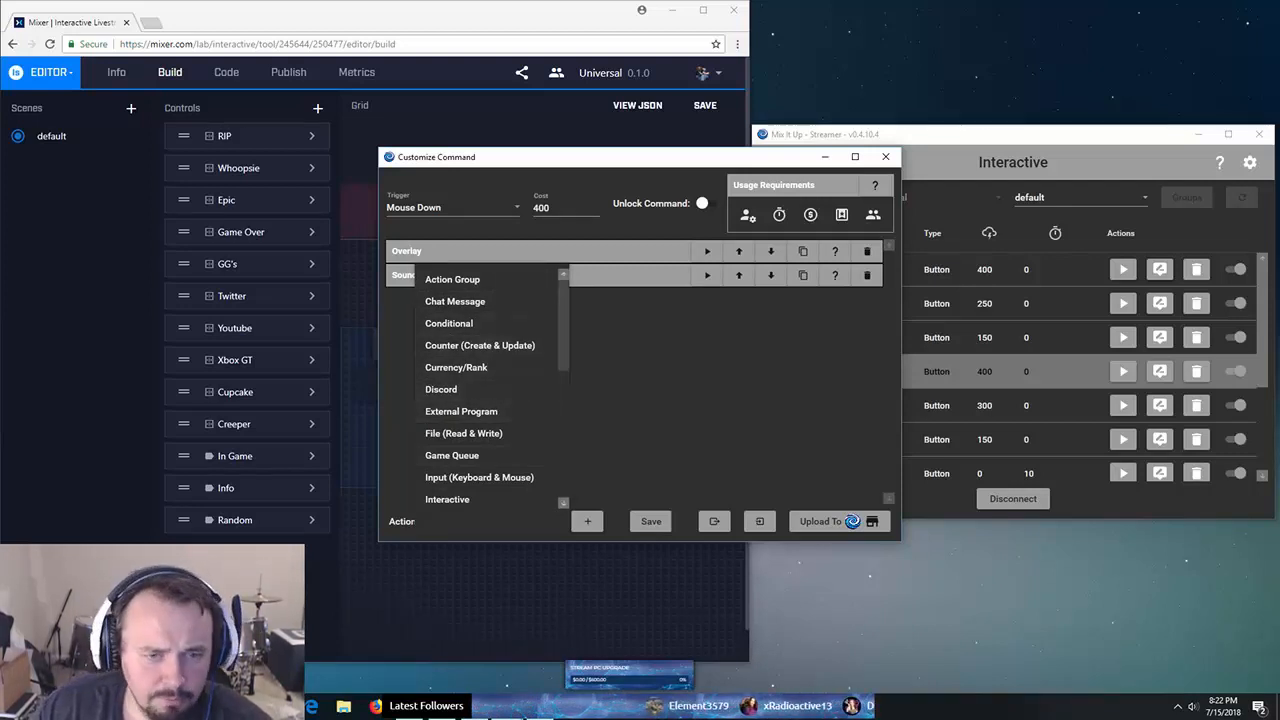
{"action": "scroll", "coordinate": [480, 389], "scroll_direction": "down", "scroll_amount": 1}
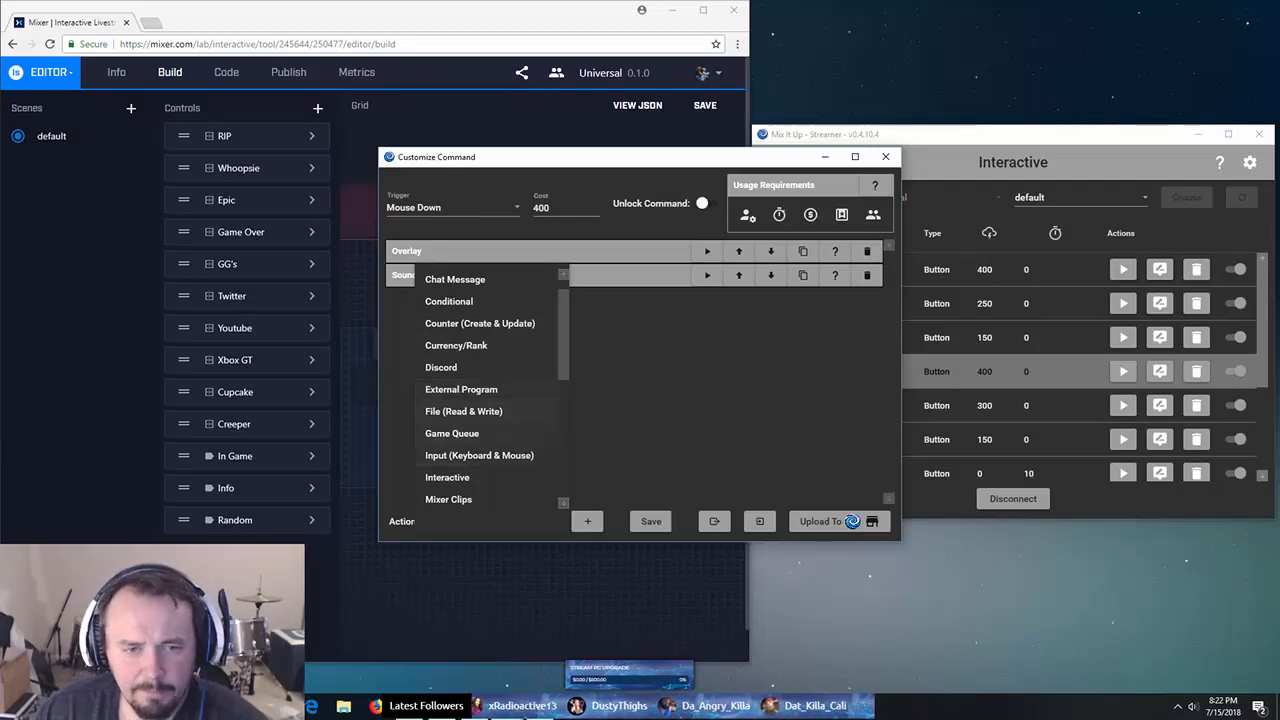
{"action": "scroll", "coordinate": [480, 389], "scroll_direction": "down", "scroll_amount": 5}
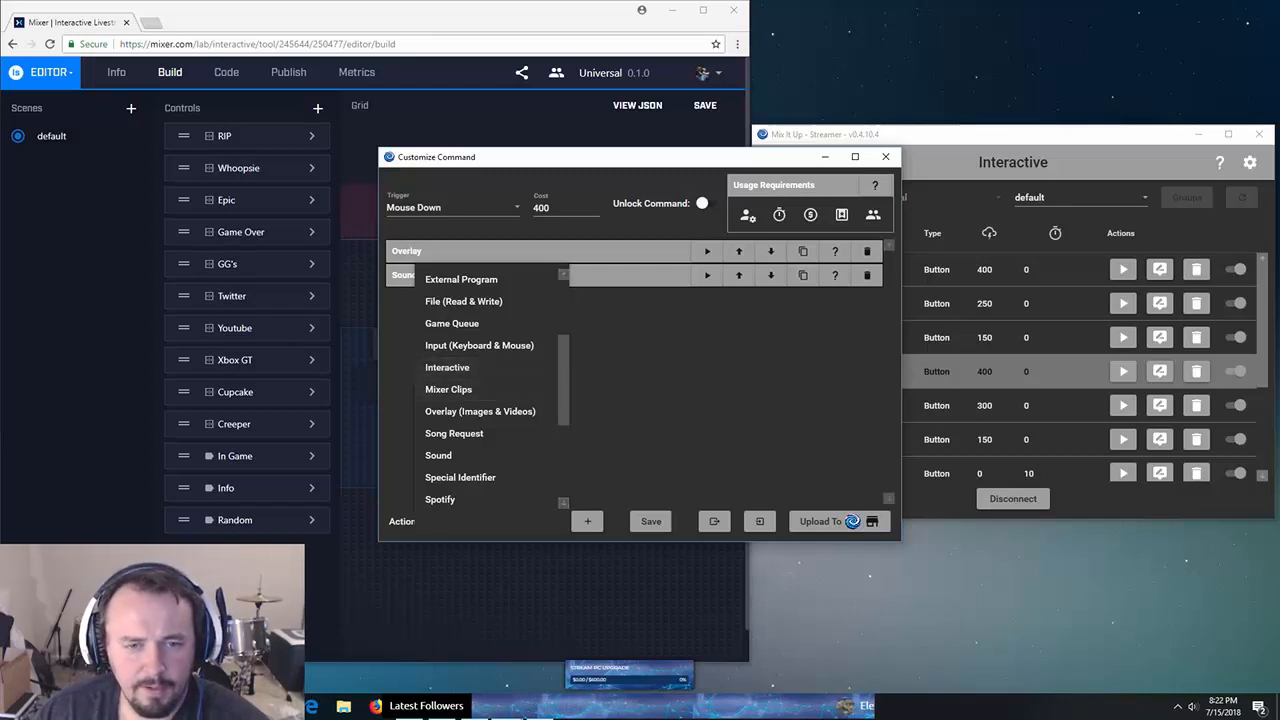
{"action": "scroll", "coordinate": [480, 389], "scroll_direction": "down", "scroll_amount": 1}
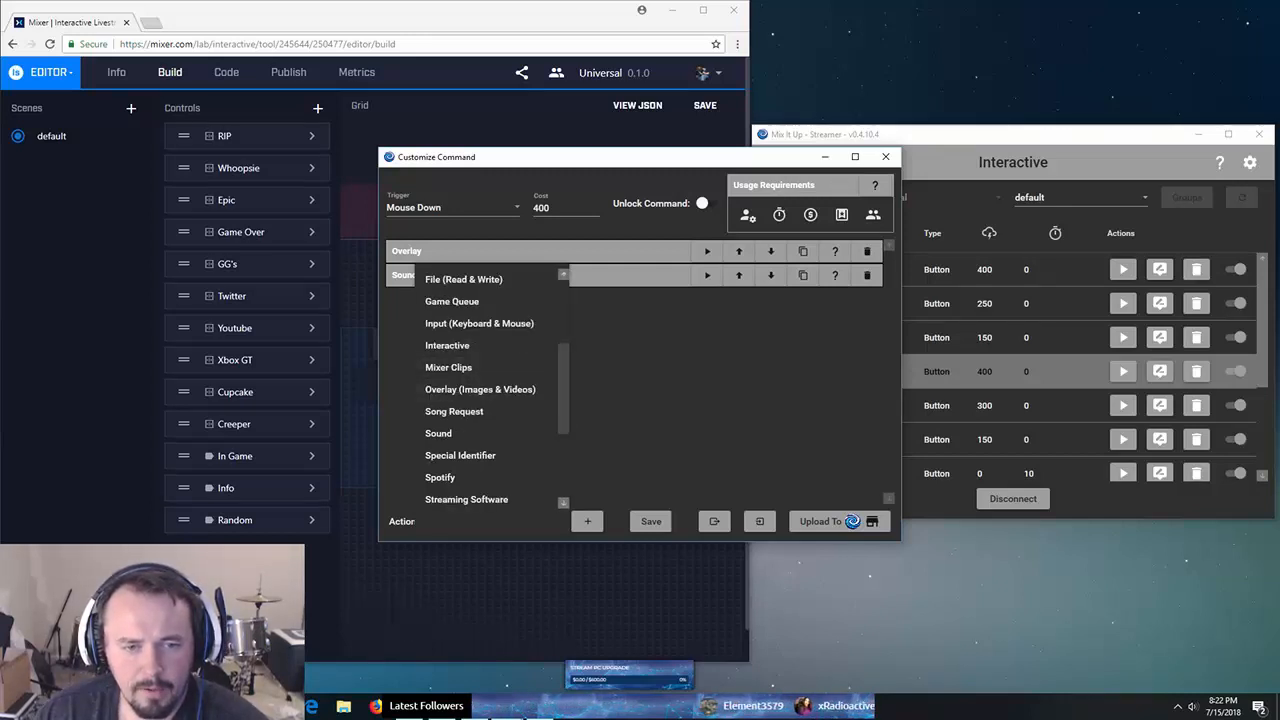
{"action": "scroll", "coordinate": [480, 389], "scroll_direction": "down", "scroll_amount": 1}
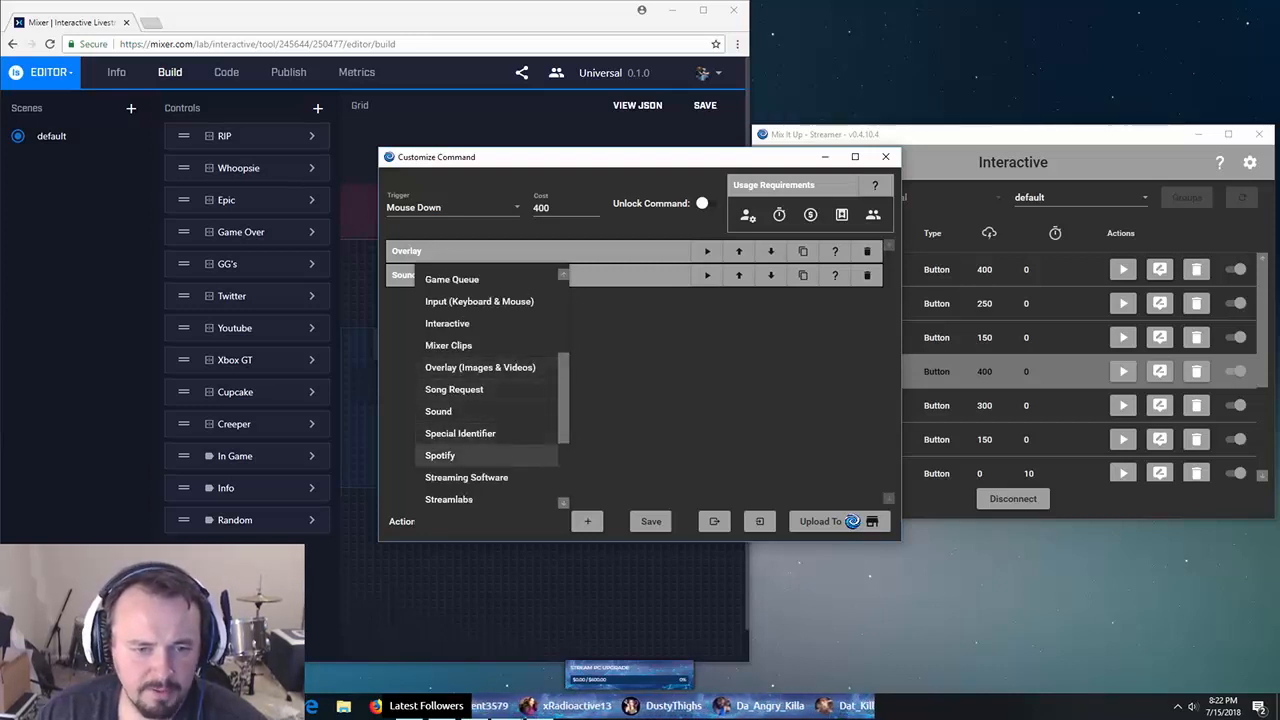
{"action": "scroll", "coordinate": [480, 455], "scroll_direction": "down", "scroll_amount": 2}
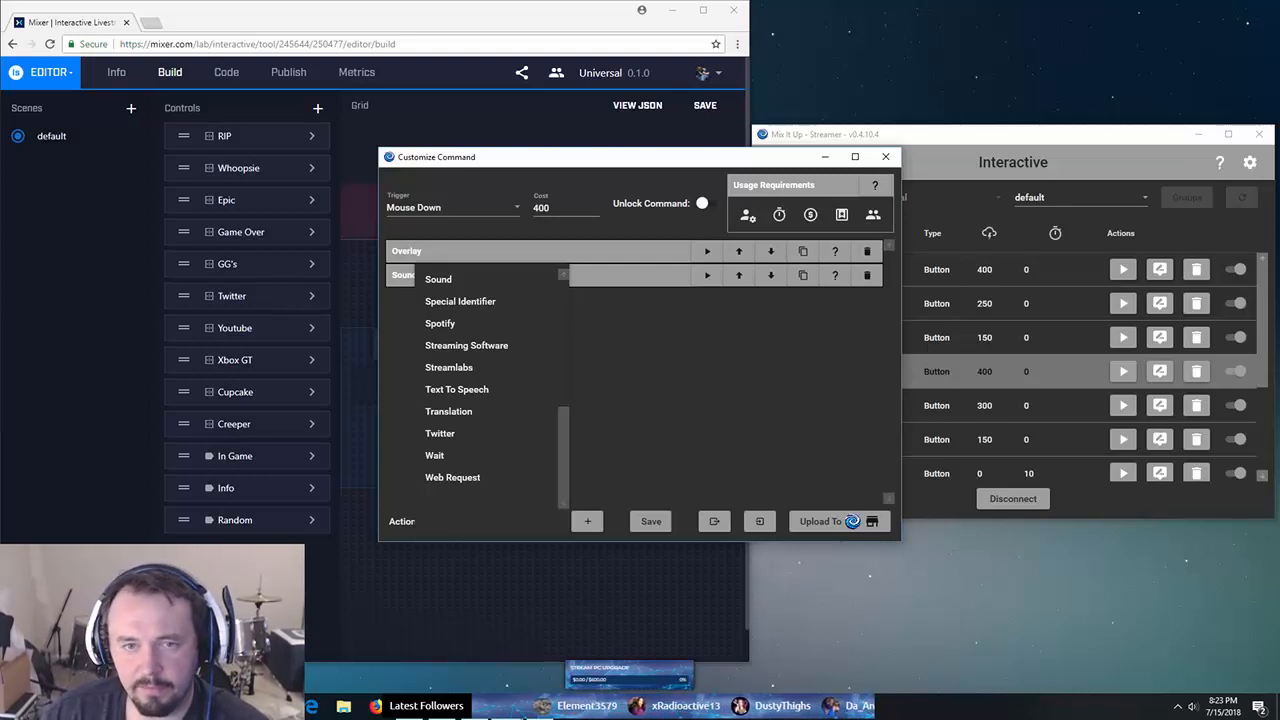
{"action": "key", "text": "Escape"}
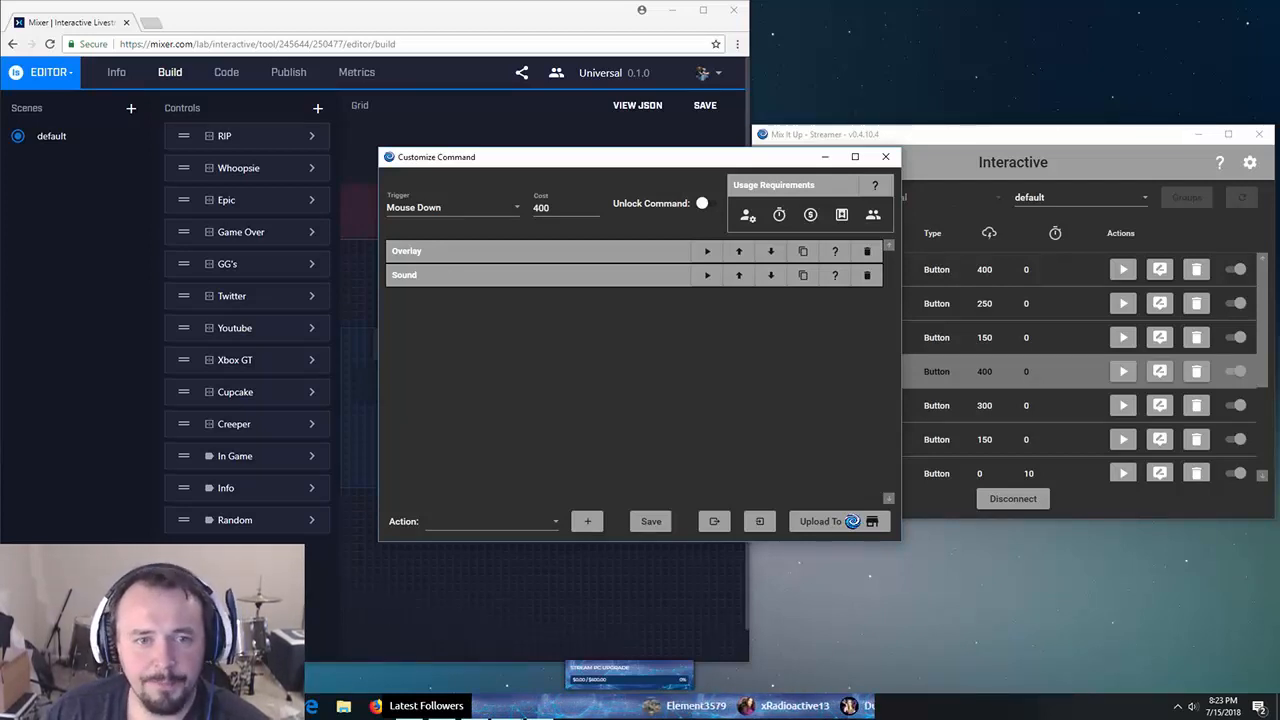
- Review the Game Over overlay content types, keeping the type set to Image
{"action": "left_click", "coordinate": [520, 251]}
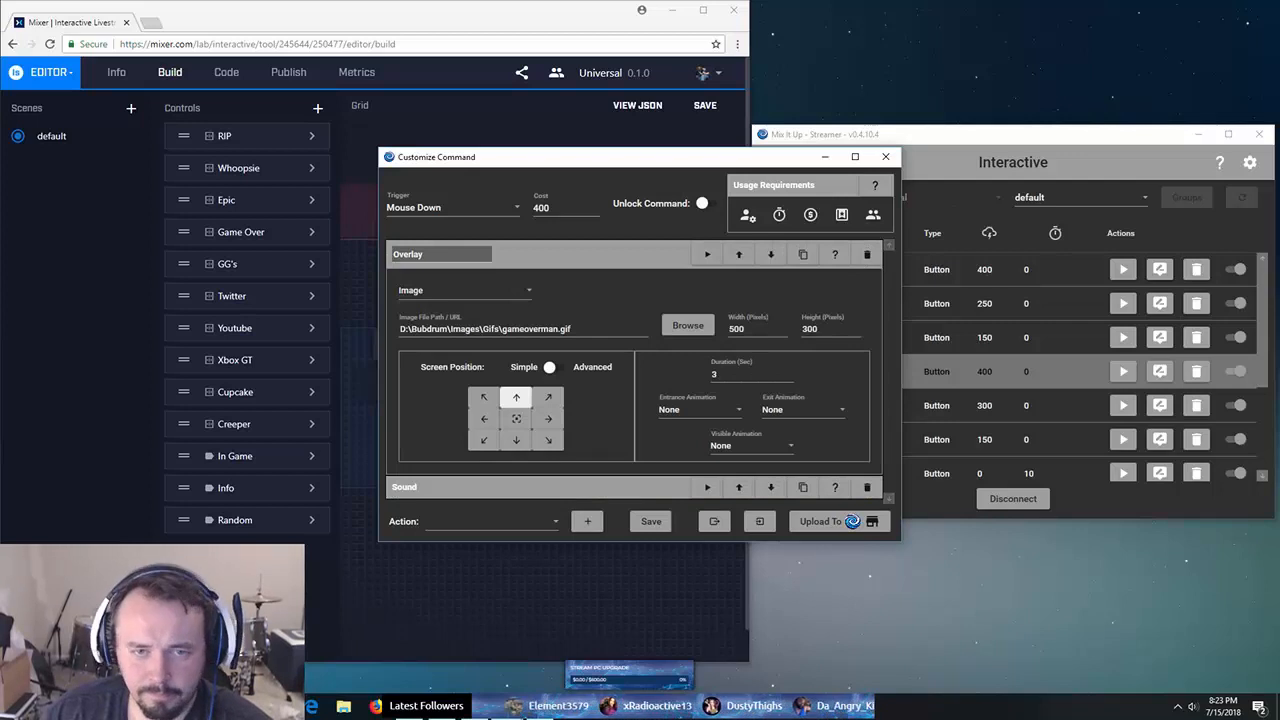
{"action": "left_click", "coordinate": [465, 291]}
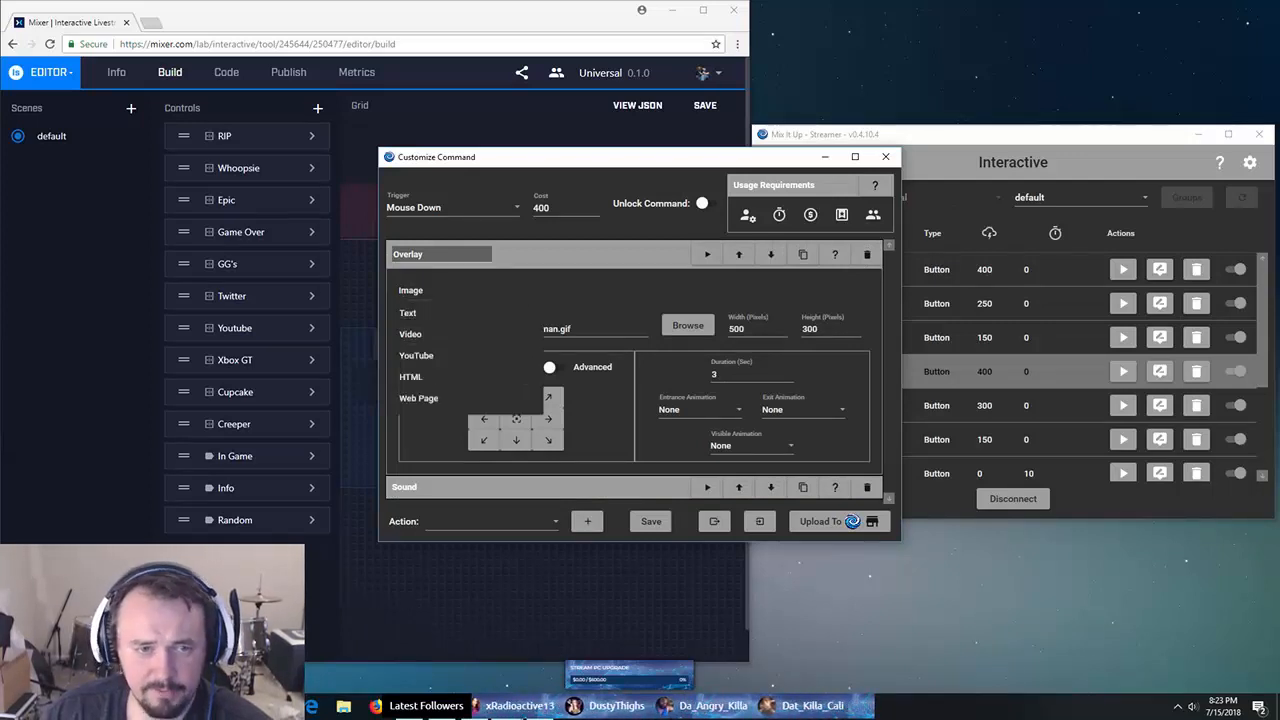
{"action": "left_click", "coordinate": [560, 254]}
{"action": "left_click", "coordinate": [560, 254]}
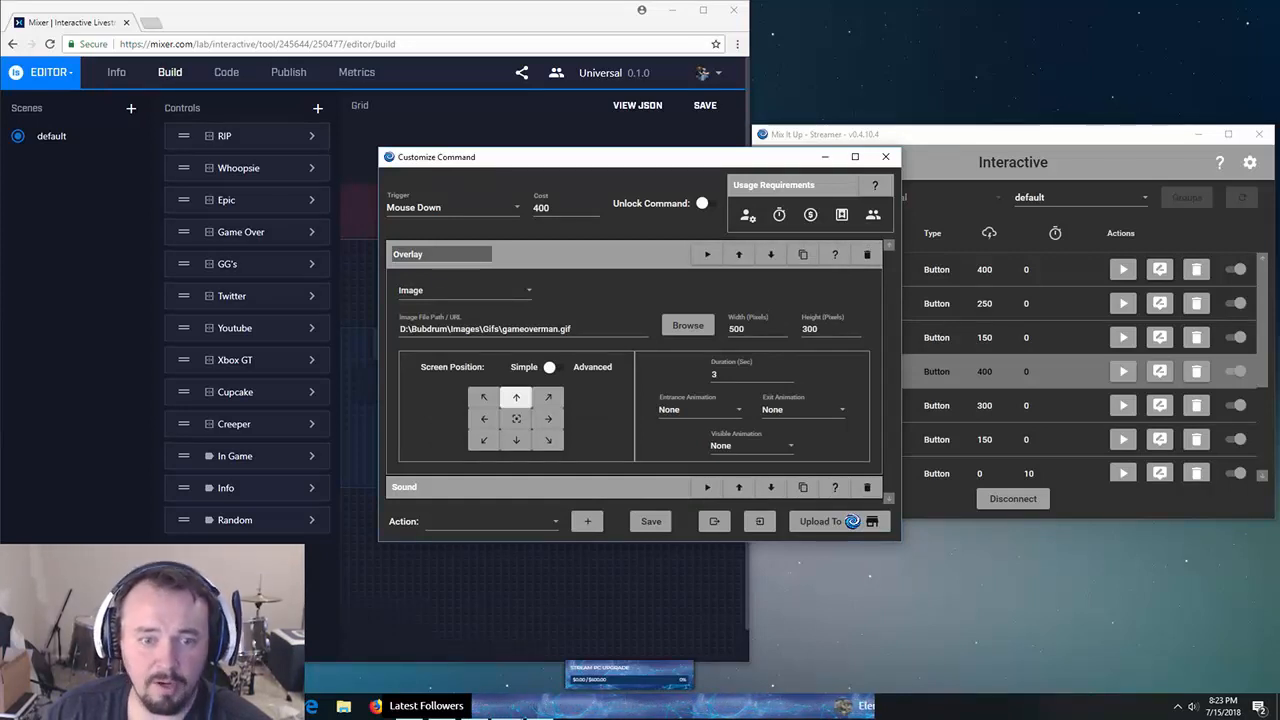
{"action": "left_click", "coordinate": [465, 290]}
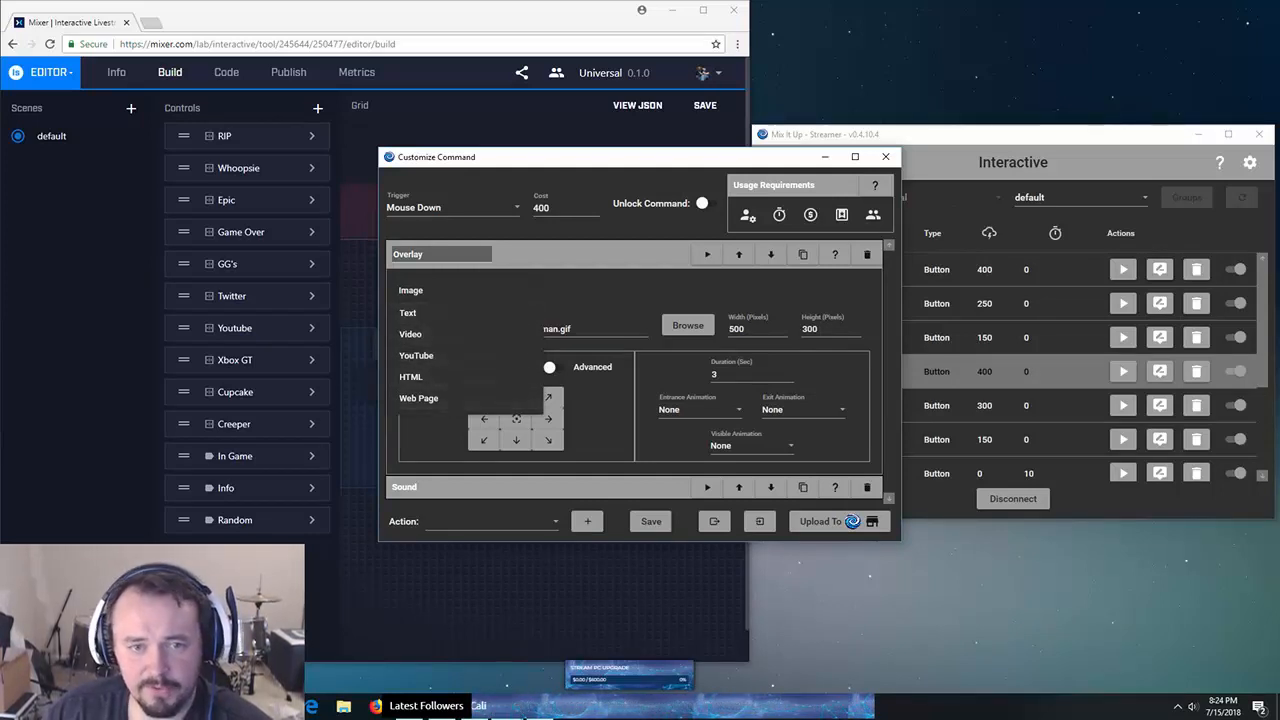
{"action": "left_click", "coordinate": [411, 290]}
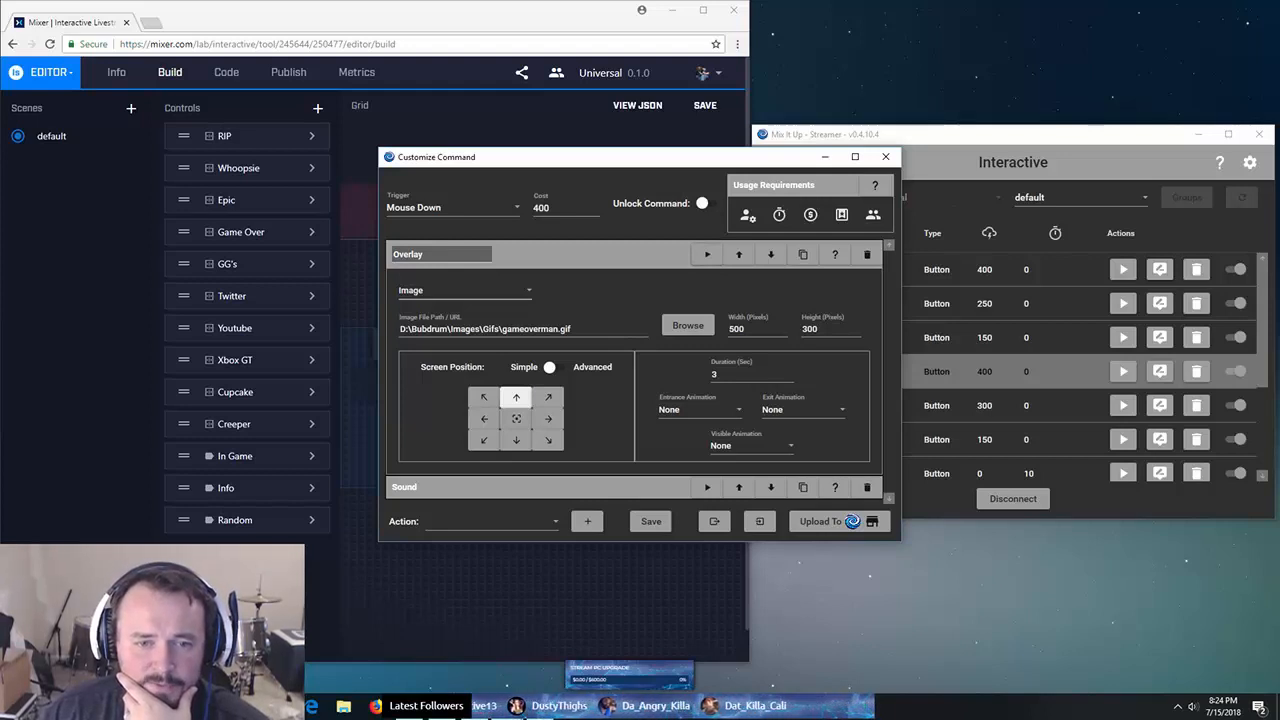
- Check the position and entrance animation options, leave them unchanged, and close the Game Over settings
{"action": "left_click", "coordinate": [555, 367]}
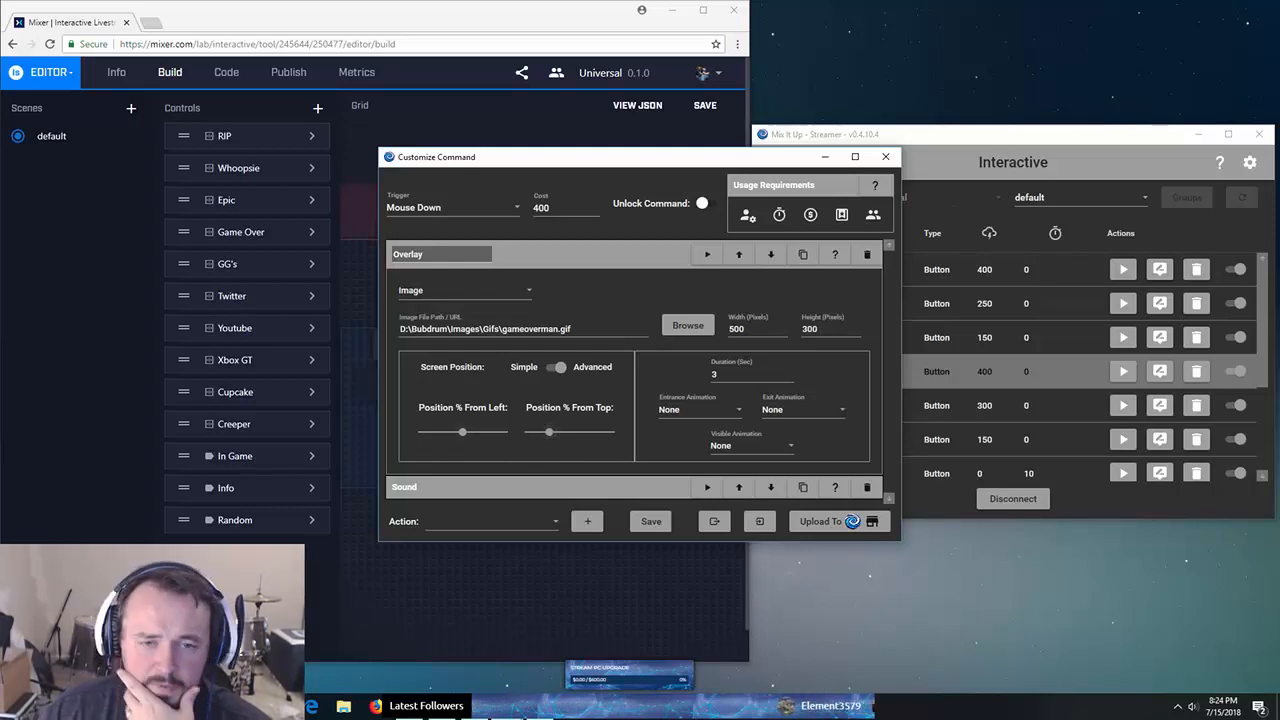
{"action": "left_click", "coordinate": [556, 367]}
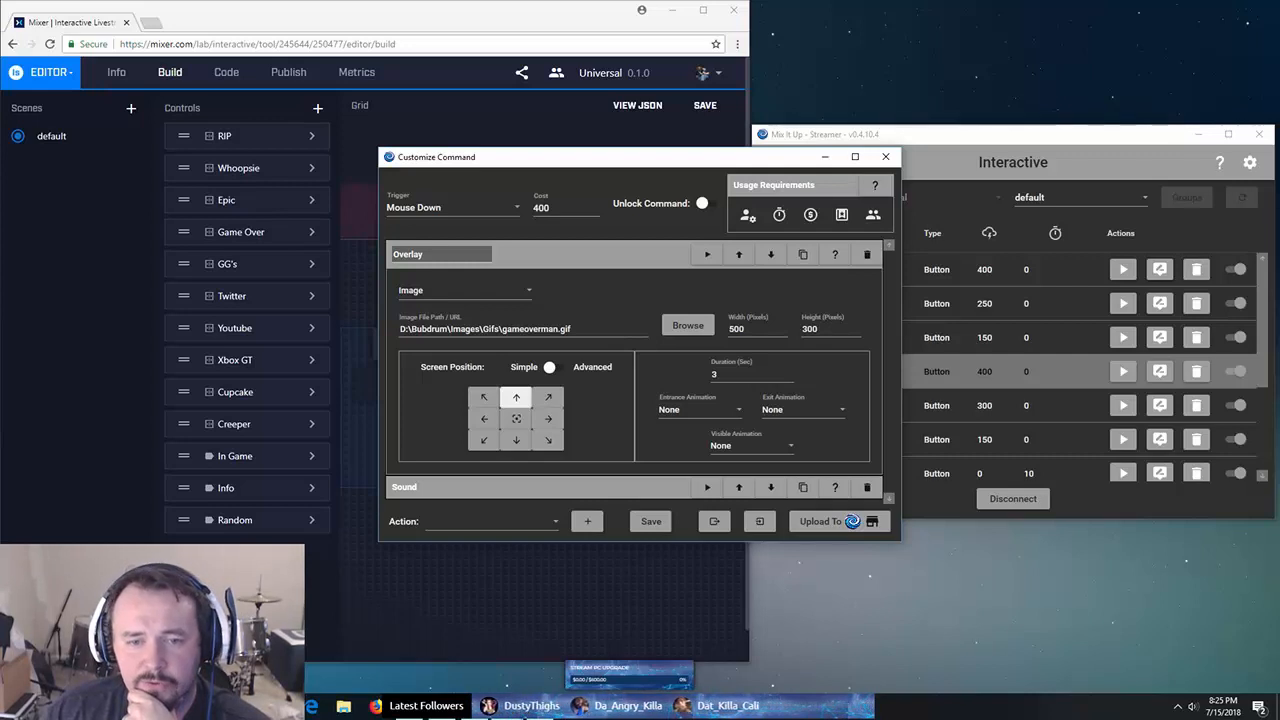
{"action": "left_click", "coordinate": [700, 410]}
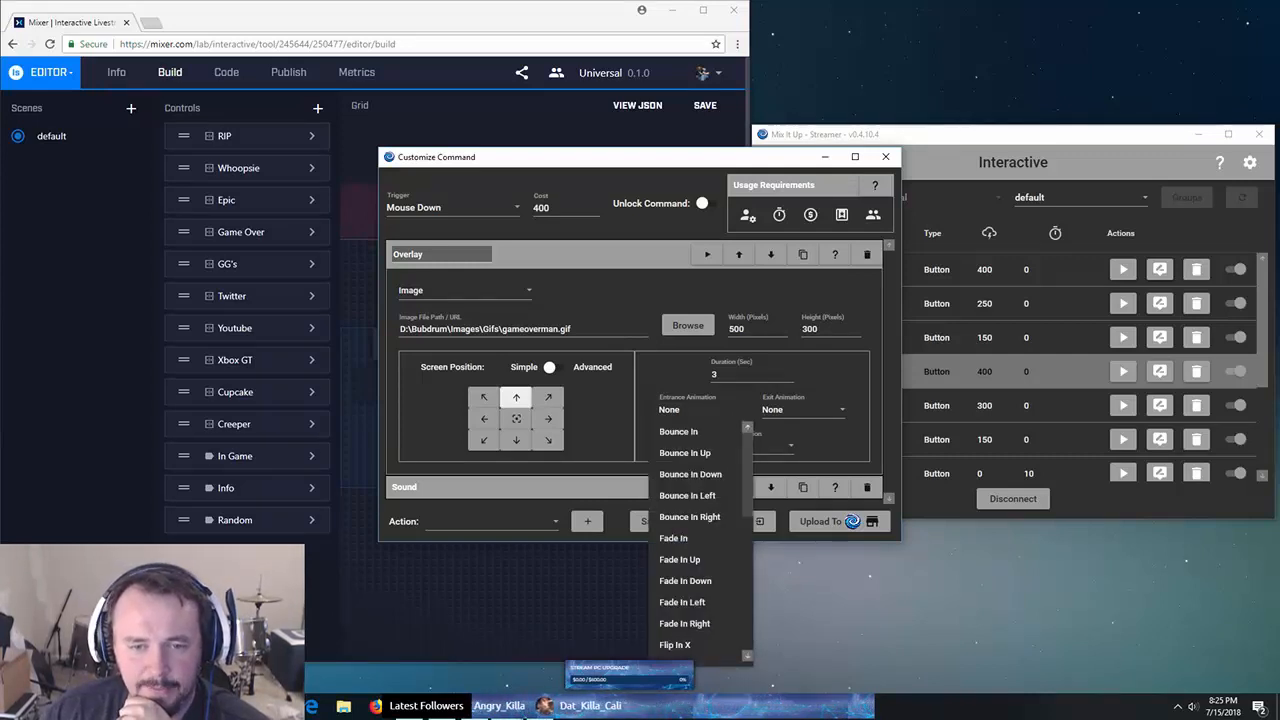
{"action": "scroll", "coordinate": [700, 540], "scroll_direction": "down", "scroll_amount": 8}
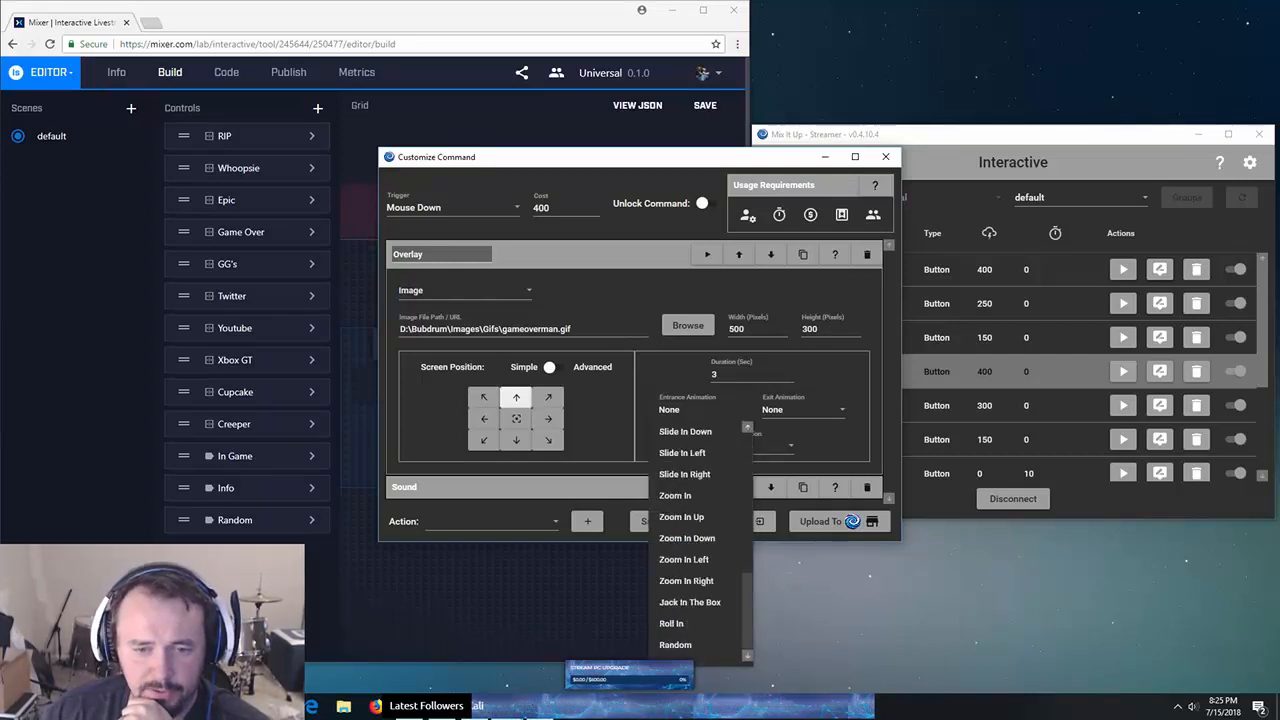
{"action": "scroll", "coordinate": [700, 540], "scroll_direction": "up", "scroll_amount": 8}
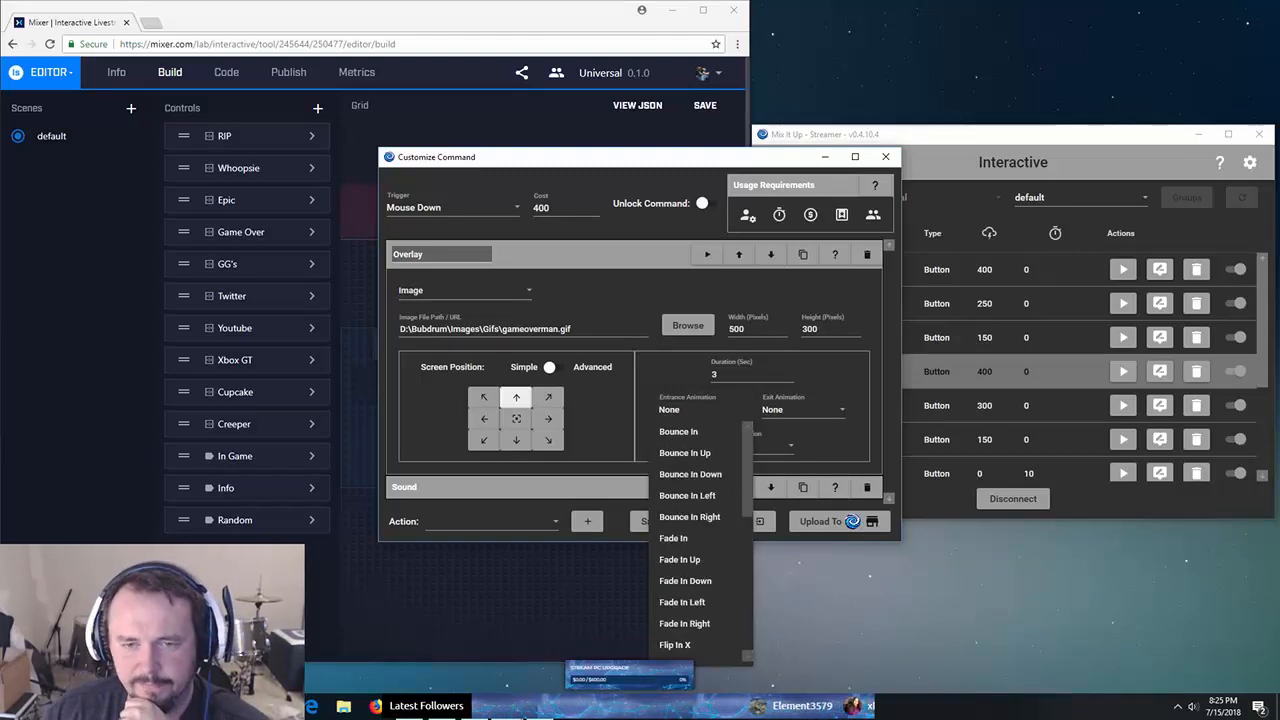
{"action": "key", "text": "Escape"}
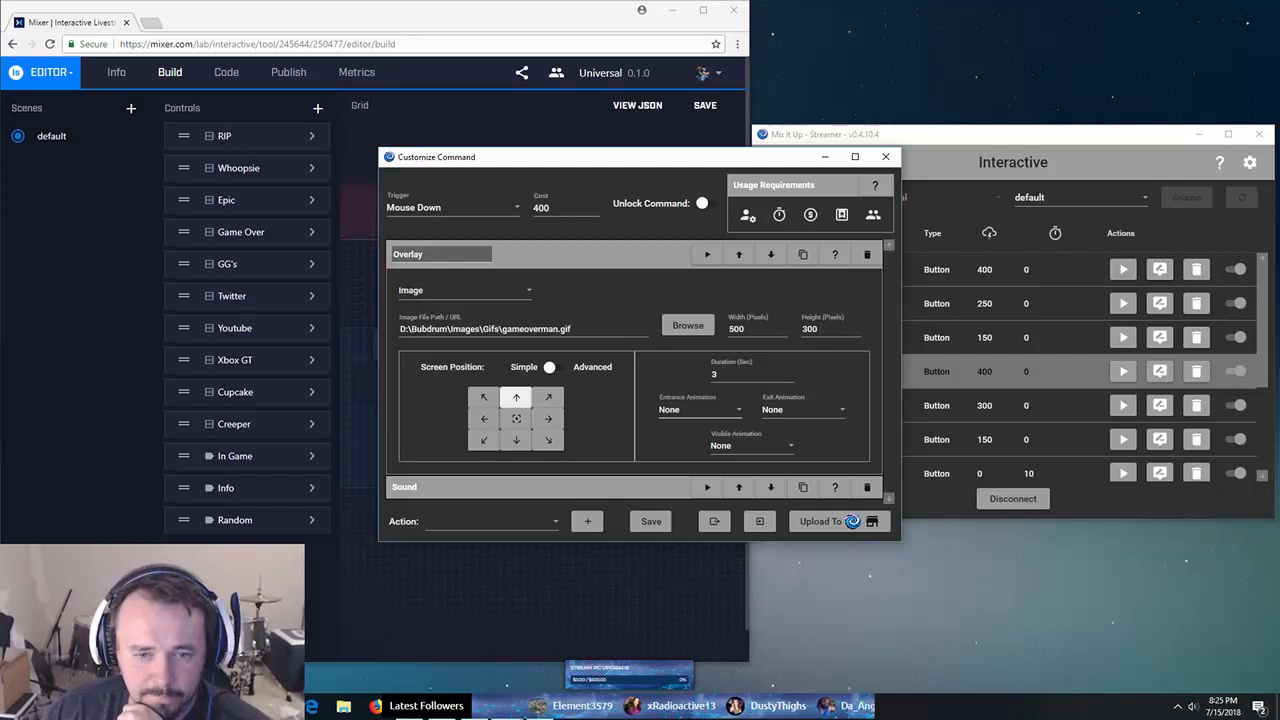
{"action": "left_click", "coordinate": [651, 521]}
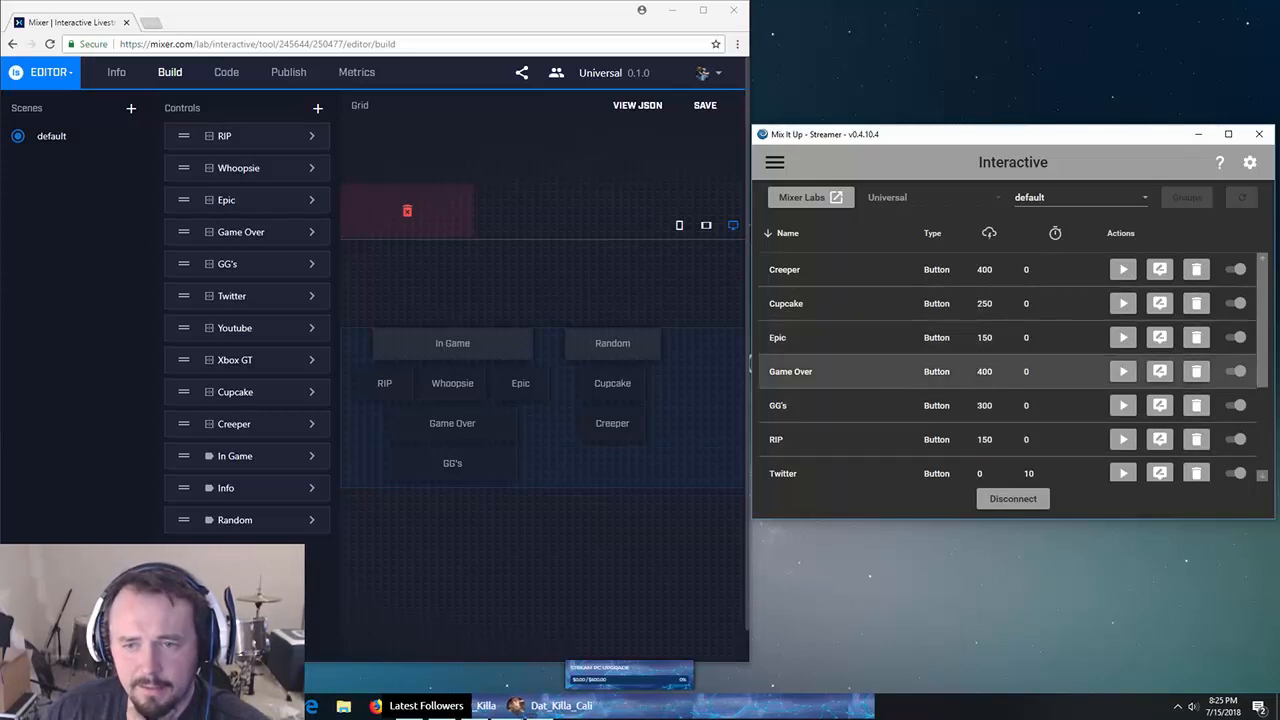
- Reopen the Game Over command settings and briefly expand then collapse its Sound action
{"action": "left_click", "coordinate": [1159, 371]}
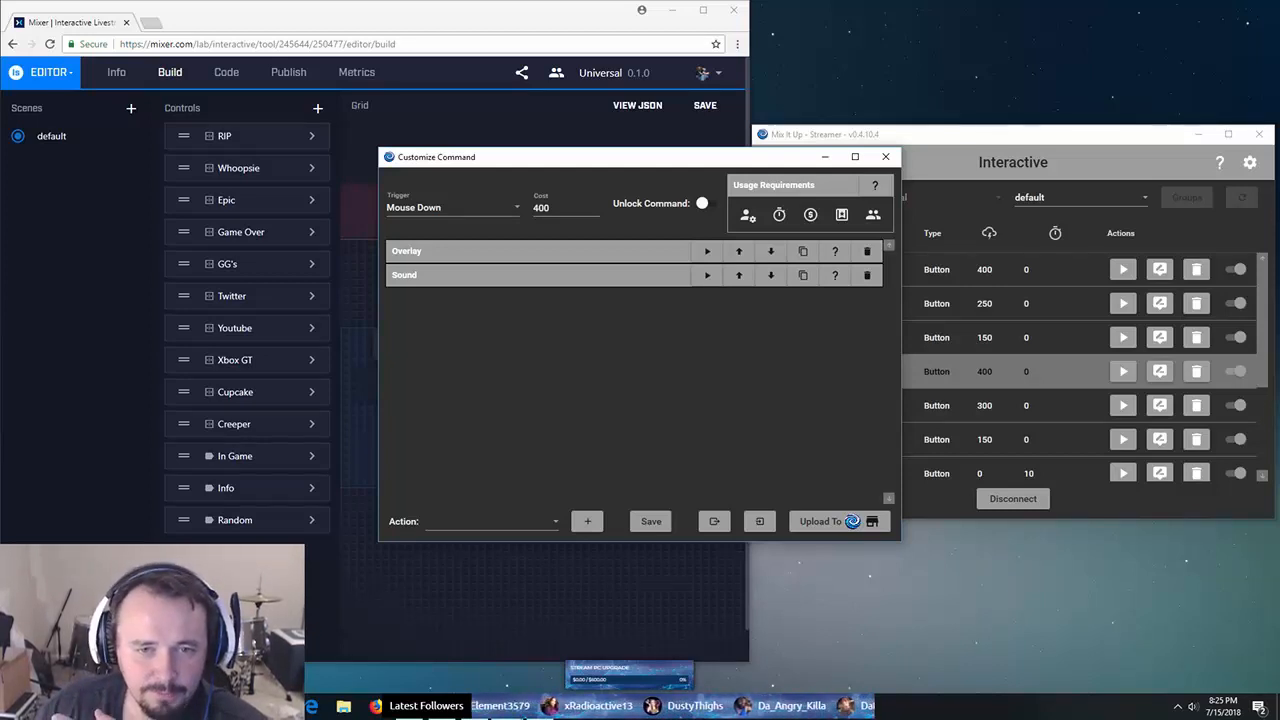
{"action": "left_click", "coordinate": [450, 275]}
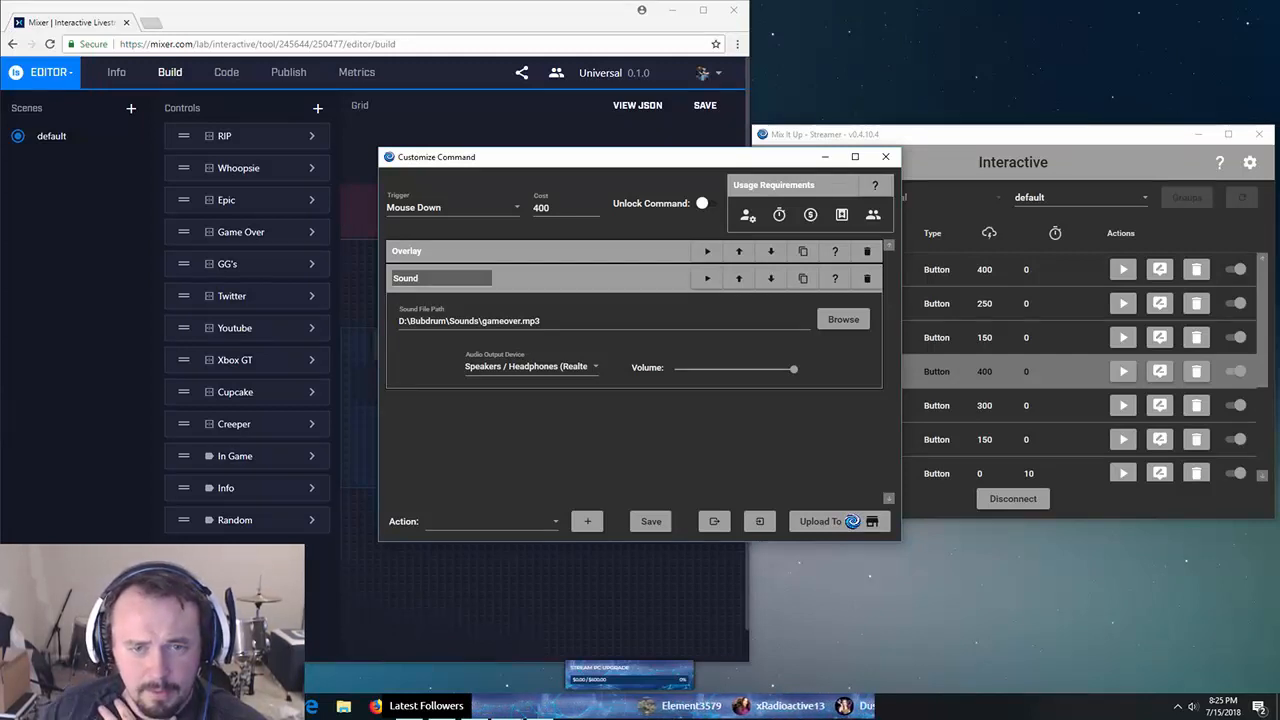
{"action": "left_click", "coordinate": [590, 278]}
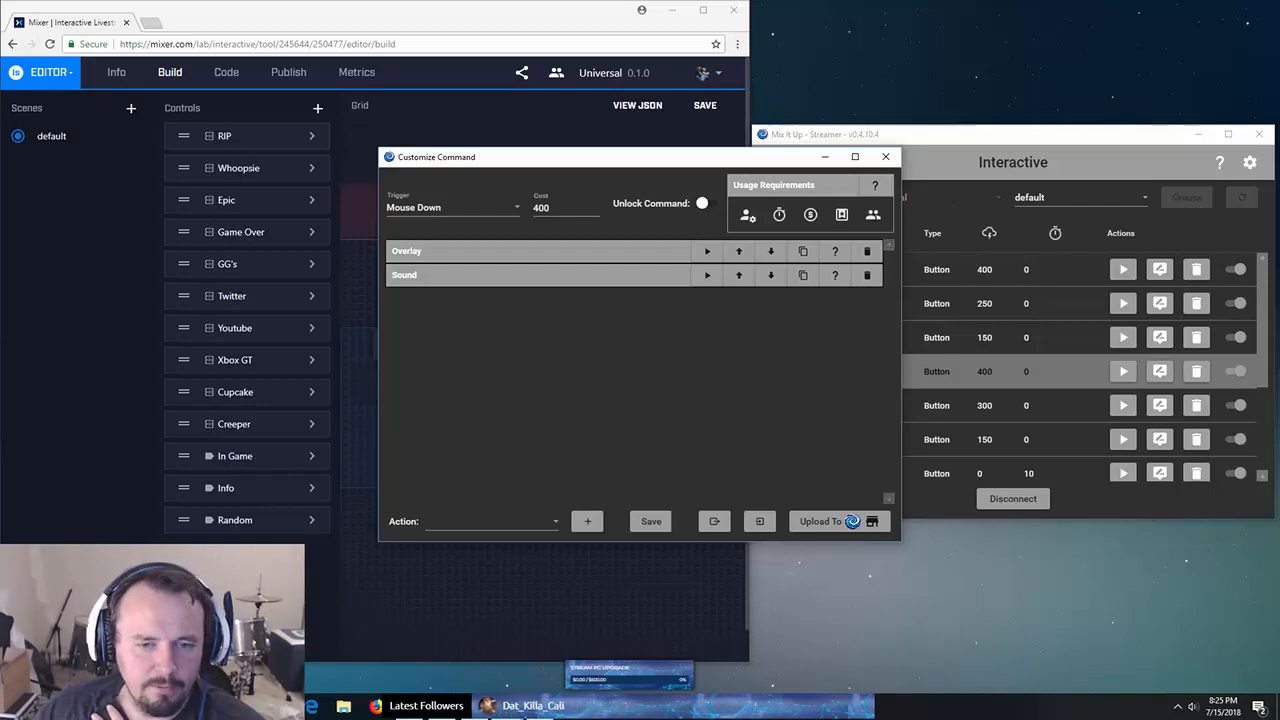
- Browse the action types without adding any, then expand the Overlay action showing gameoverman.gif at 500×300
{"action": "left_click", "coordinate": [492, 521]}
{"action": "scroll", "coordinate": [492, 477], "scroll_direction": "down", "scroll_amount": 3}
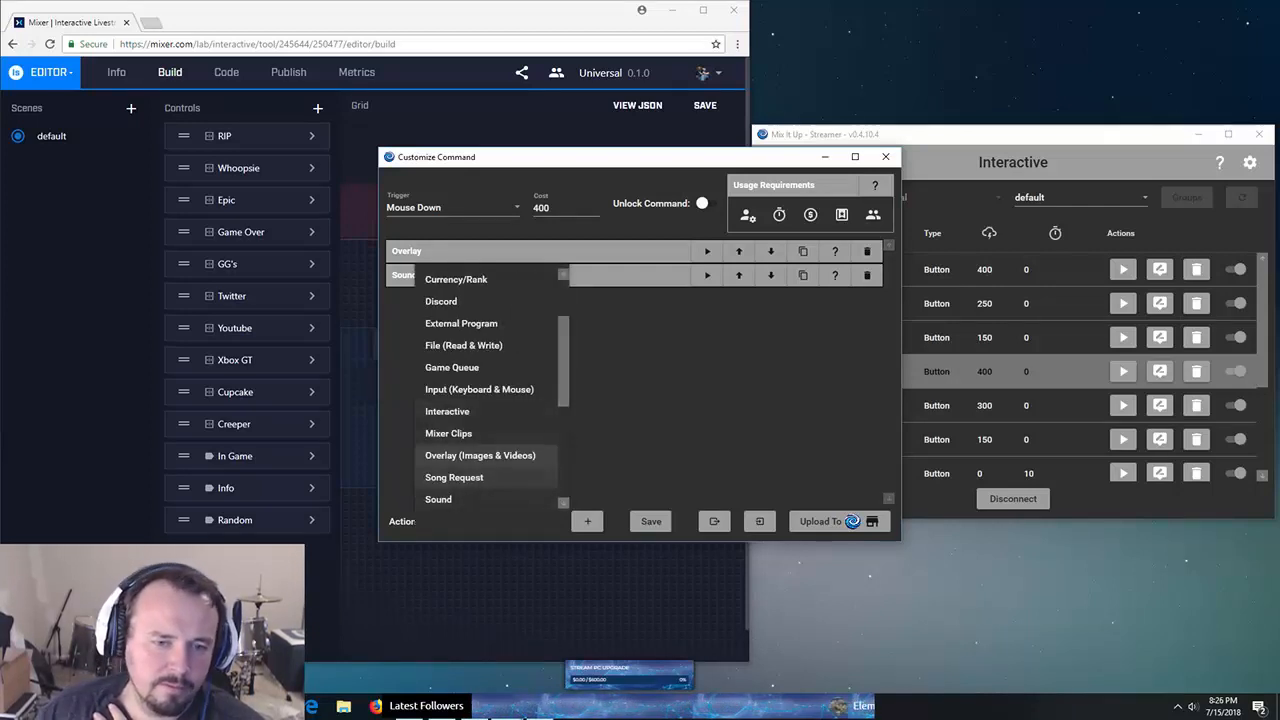
{"action": "scroll", "coordinate": [480, 455], "scroll_direction": "down", "scroll_amount": 5}
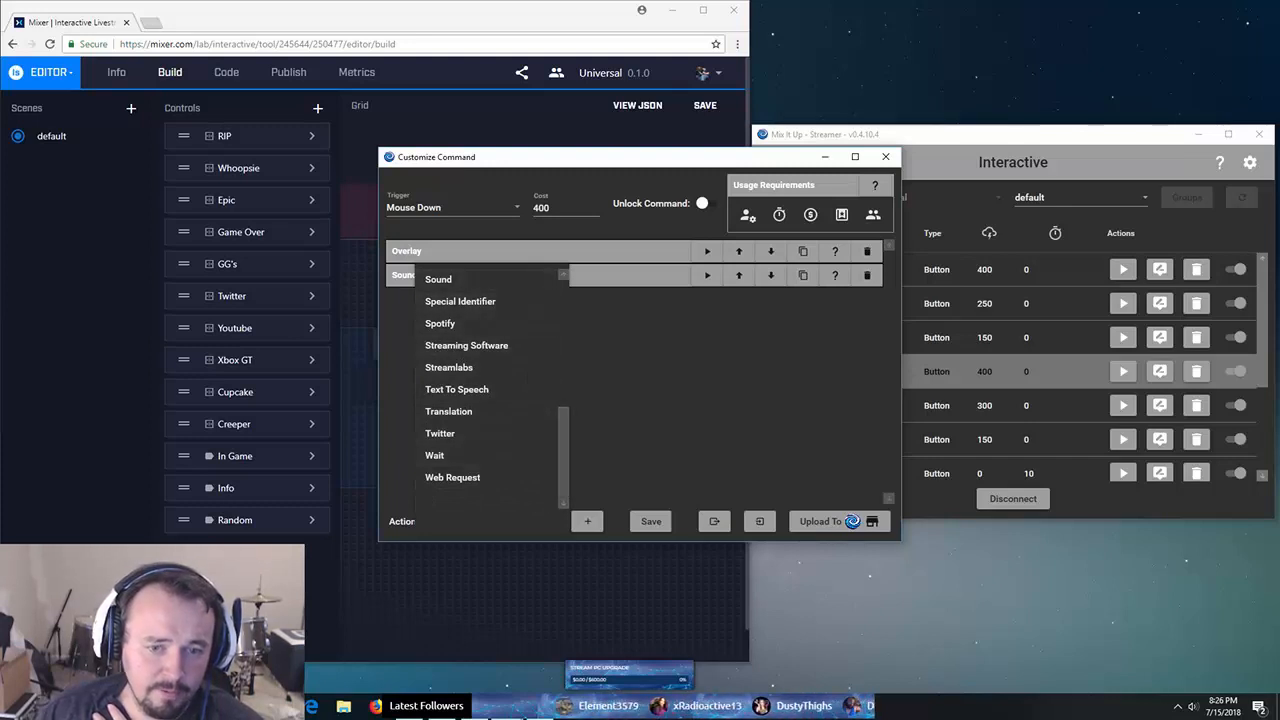
{"action": "left_click", "coordinate": [587, 521]}
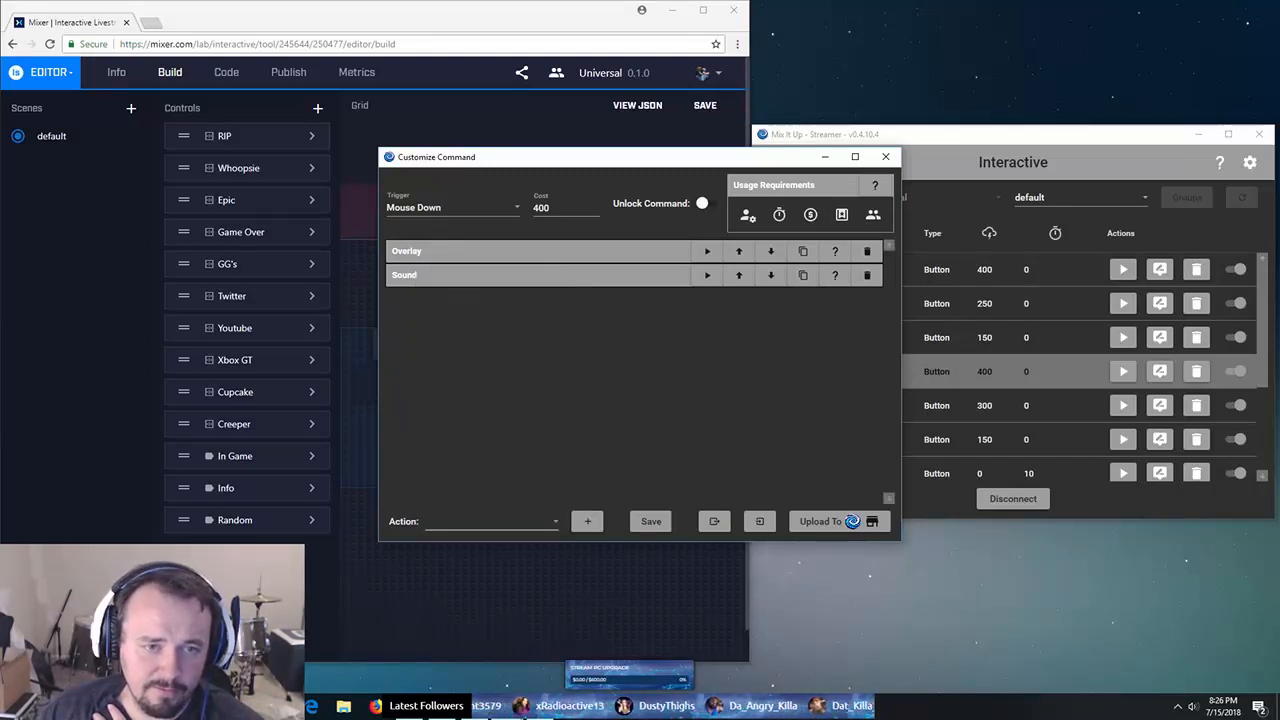
{"action": "double_click", "coordinate": [408, 252]}
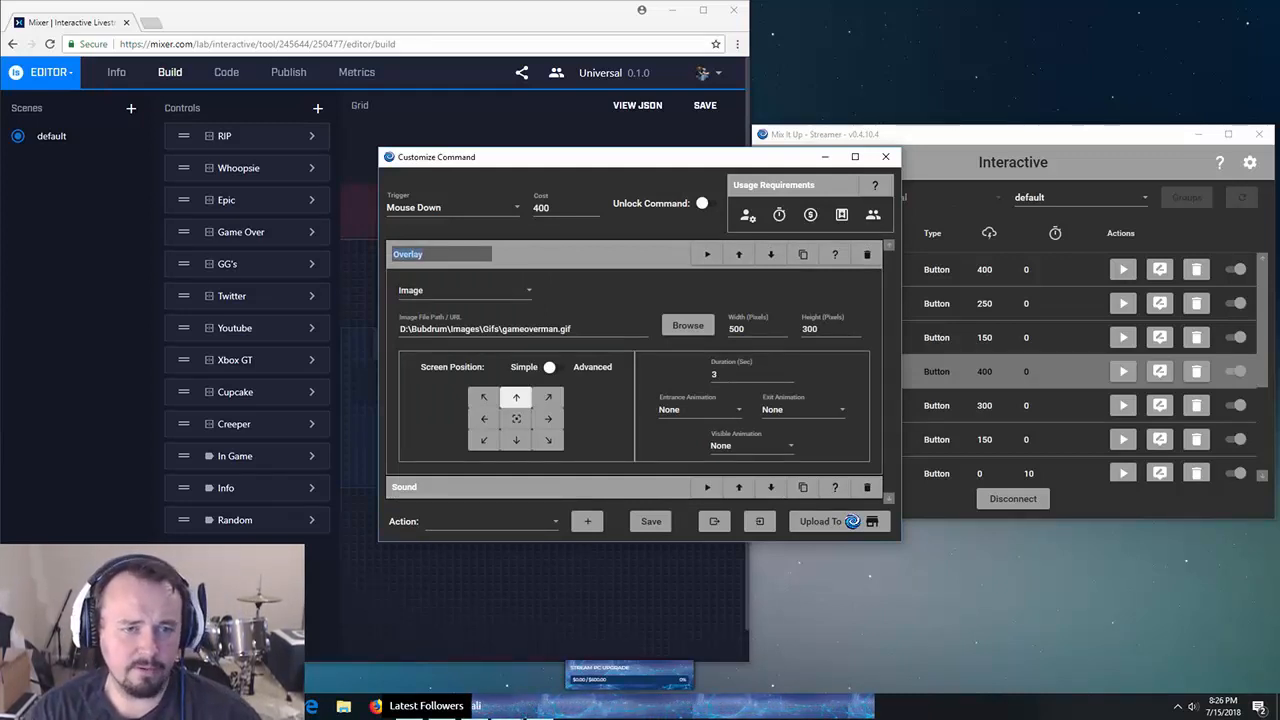
- Restore the Overlay action's name to 'Overlay' and collapse its settings
{"action": "type", "text": "Gam"}
{"action": "key", "text": "BackSpace"}
{"action": "key", "text": "BackSpace"}
{"action": "key", "text": "BackSpace"}
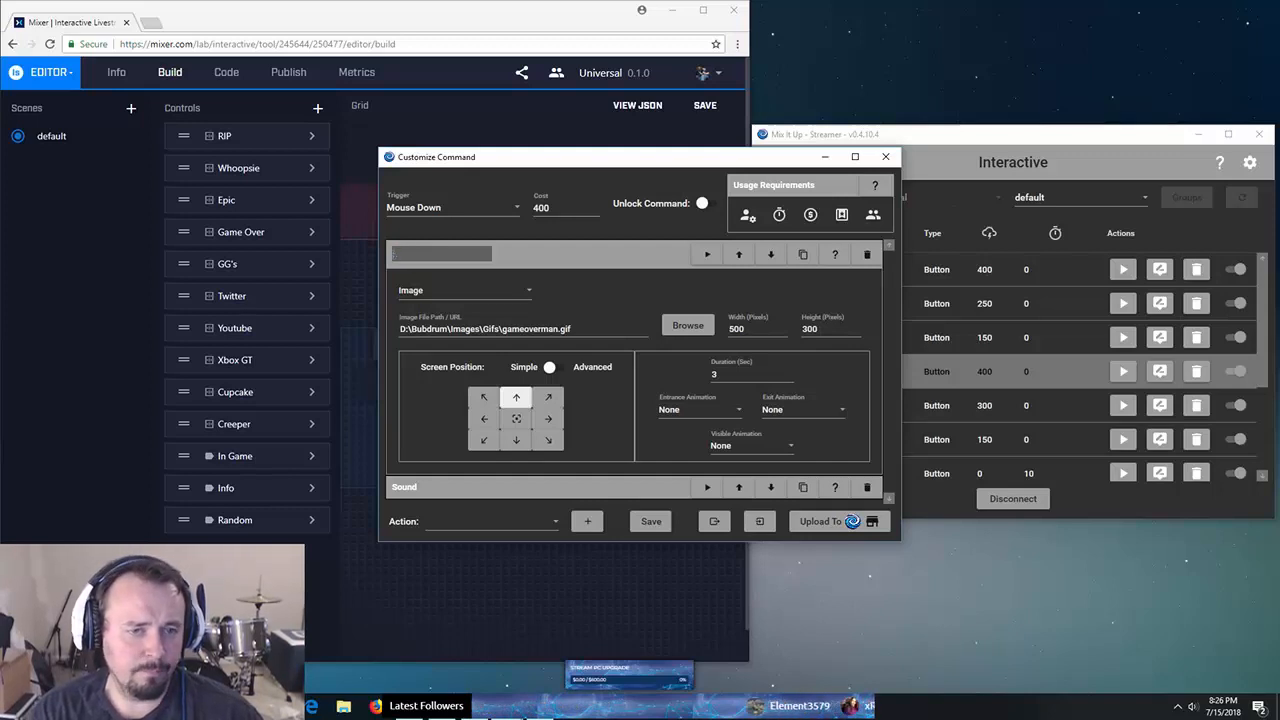
{"action": "type", "text": "Overlay"}
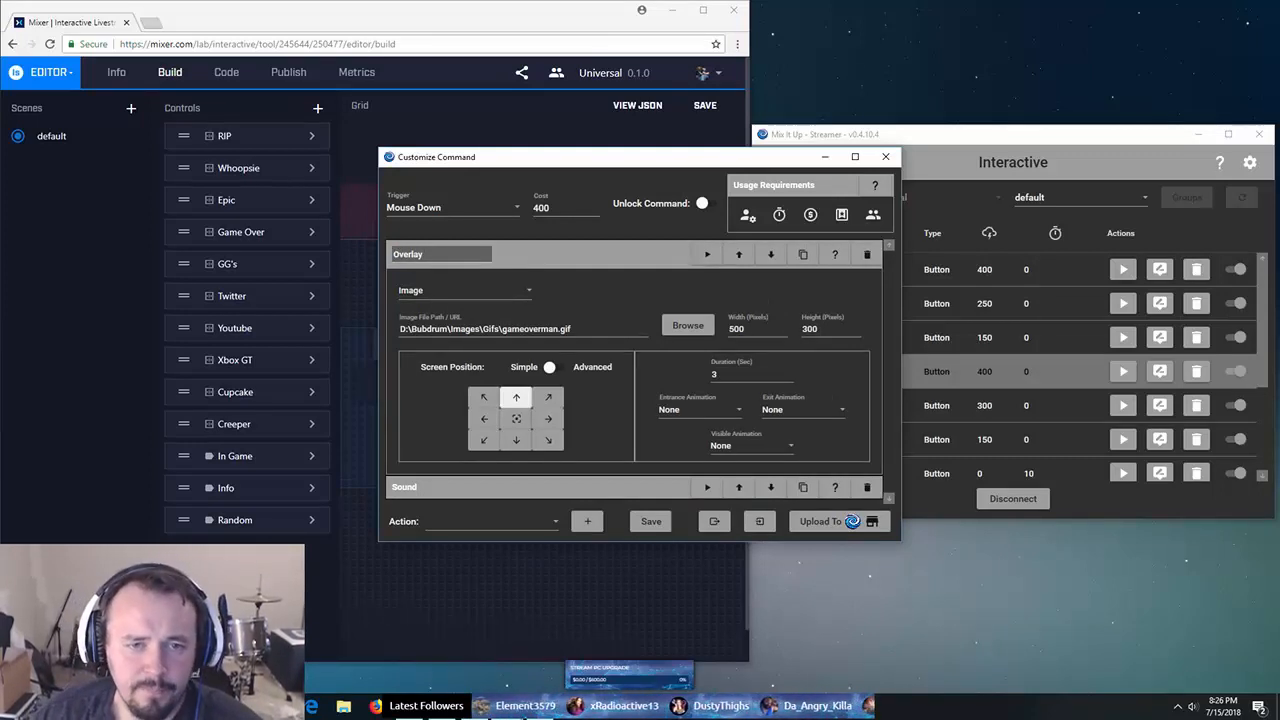
{"action": "left_click", "coordinate": [590, 254]}
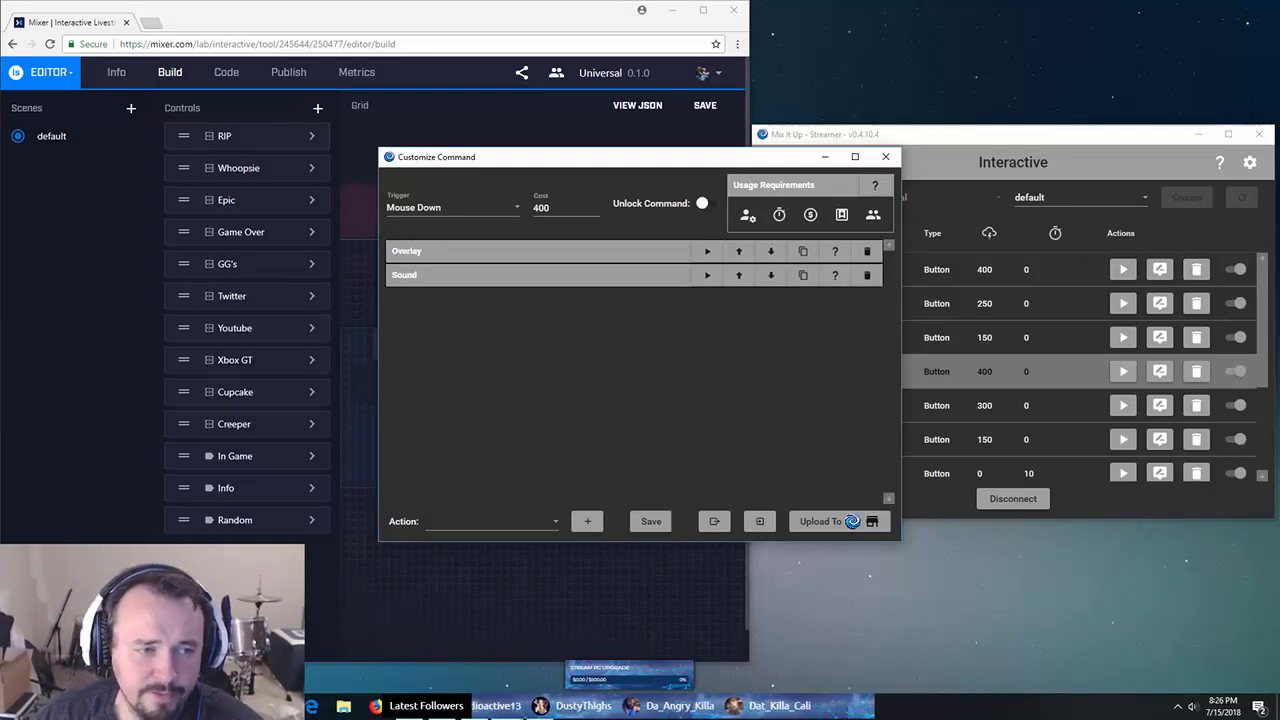
- Expand the Sound action and confirm gameover.mp3 plays through Speakers / Headphones, then move the window right
{"action": "left_click", "coordinate": [560, 275]}
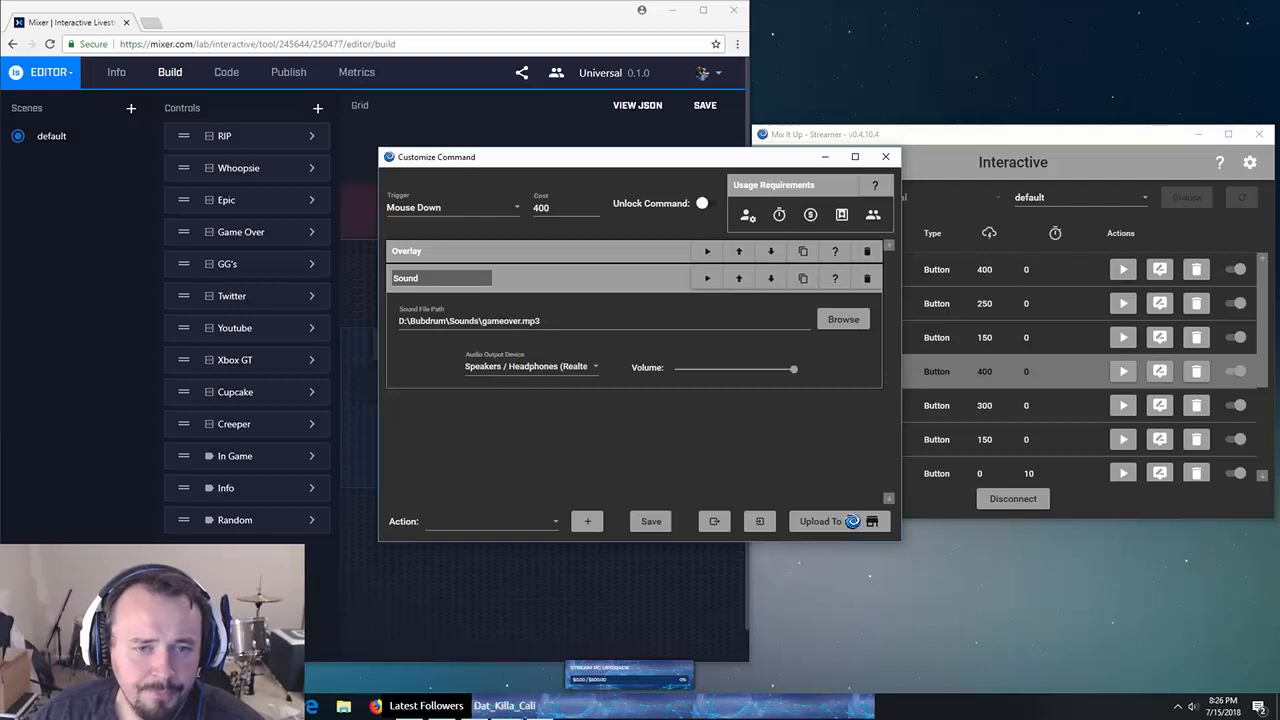
{"action": "left_click", "coordinate": [532, 367]}
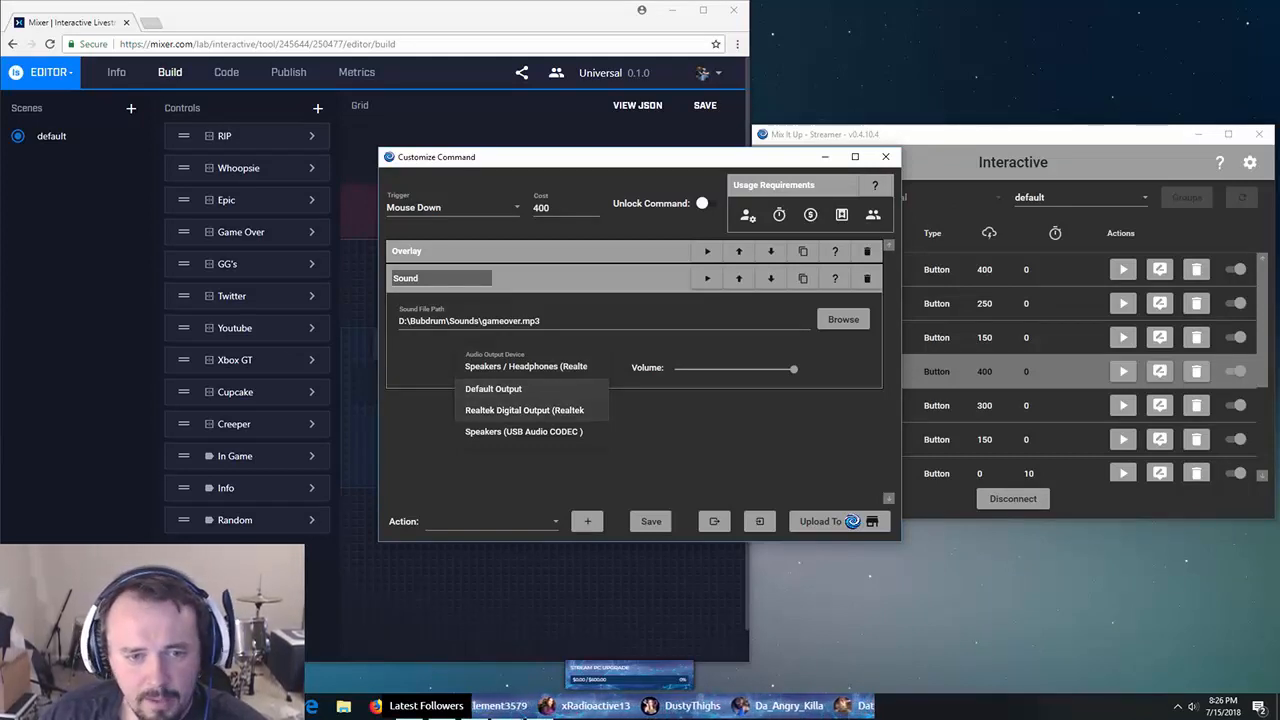
{"action": "key", "text": "Escape"}
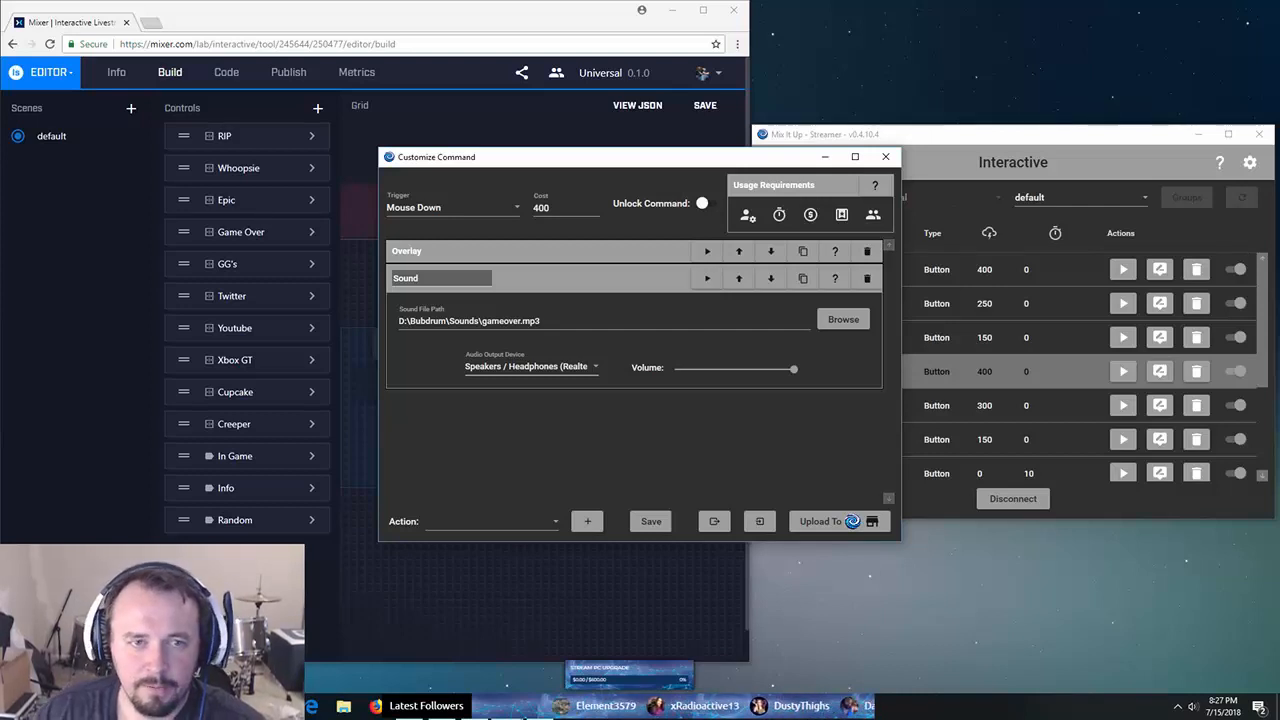
{"action": "left_click_drag", "start_coordinate": [524, 160], "coordinate": [567, 151]}
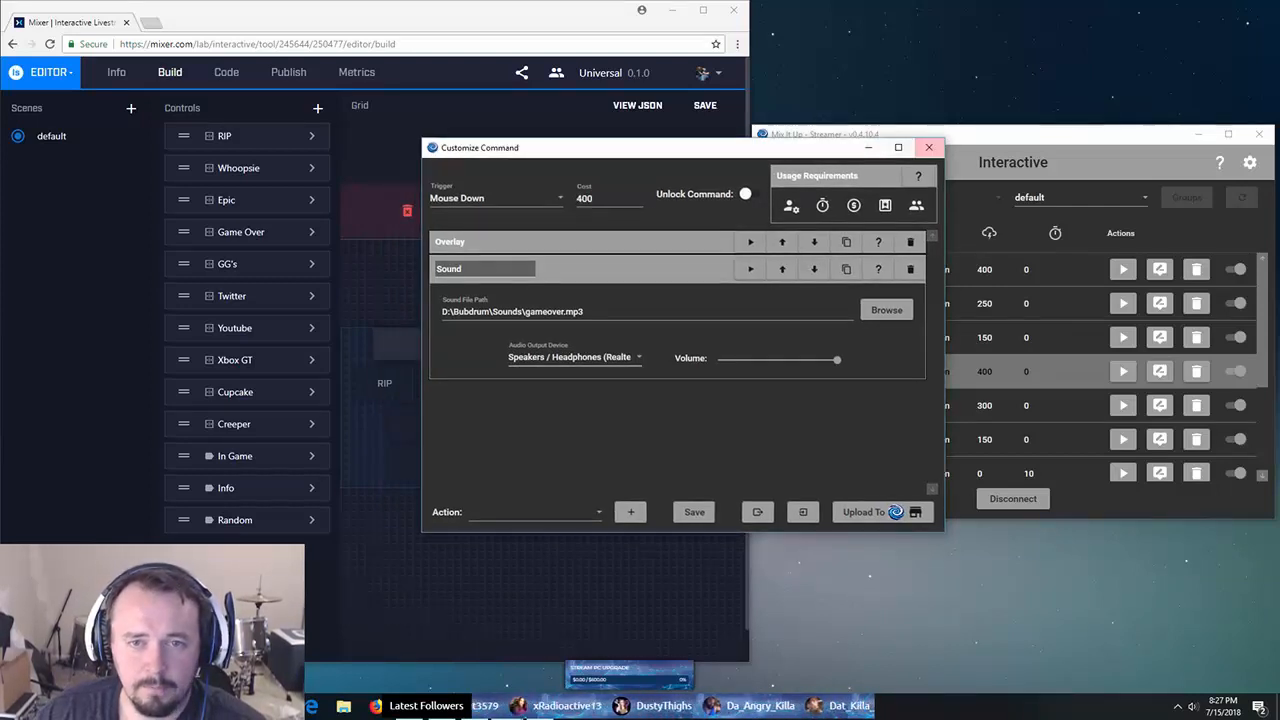
- Test-run the Game Over command and rearrange the Mix It Up and editor windows
{"action": "left_click", "coordinate": [751, 242]}
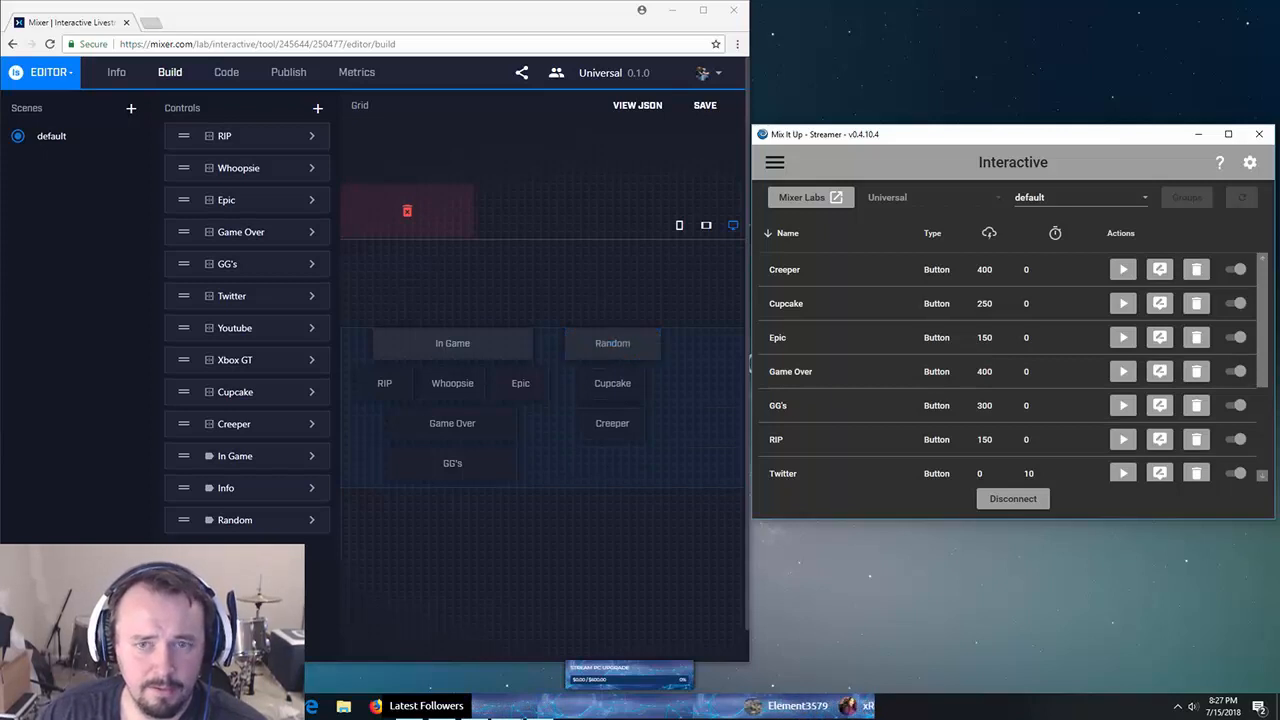
{"action": "left_click_drag", "start_coordinate": [858, 136], "coordinate": [336, 164]}
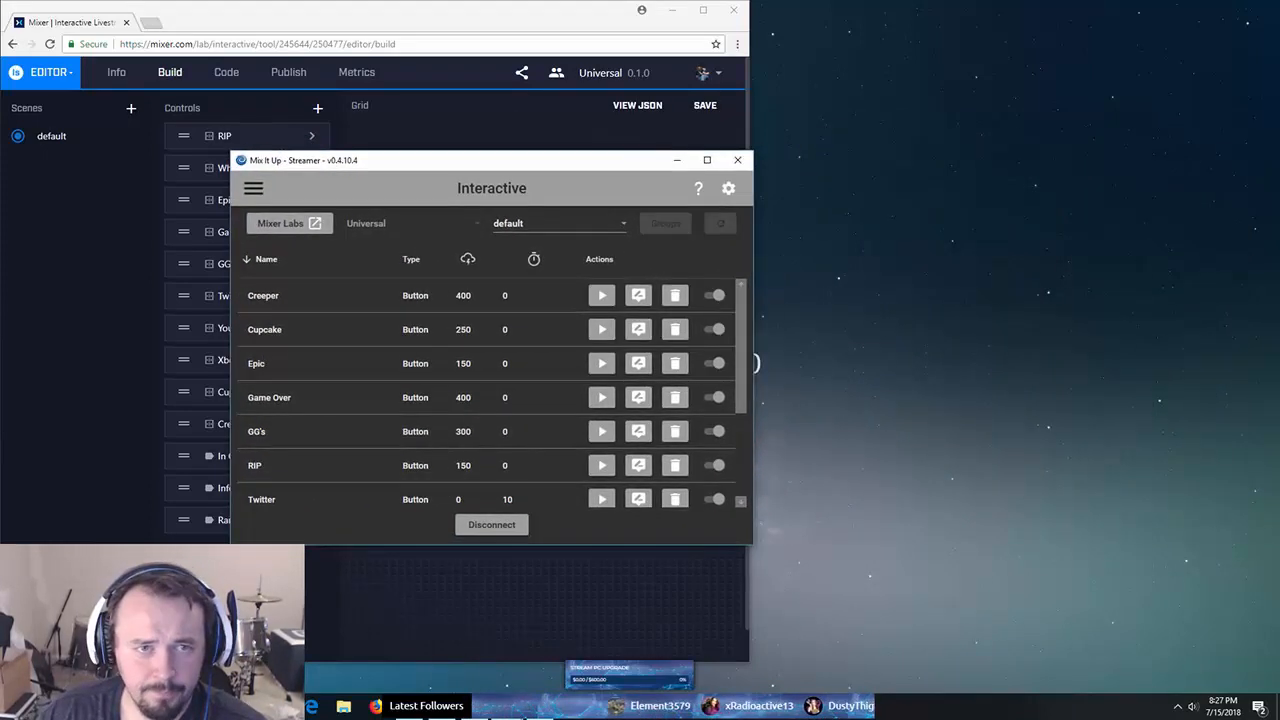
{"action": "left_click_drag", "start_coordinate": [394, 18], "coordinate": [760, 30]}
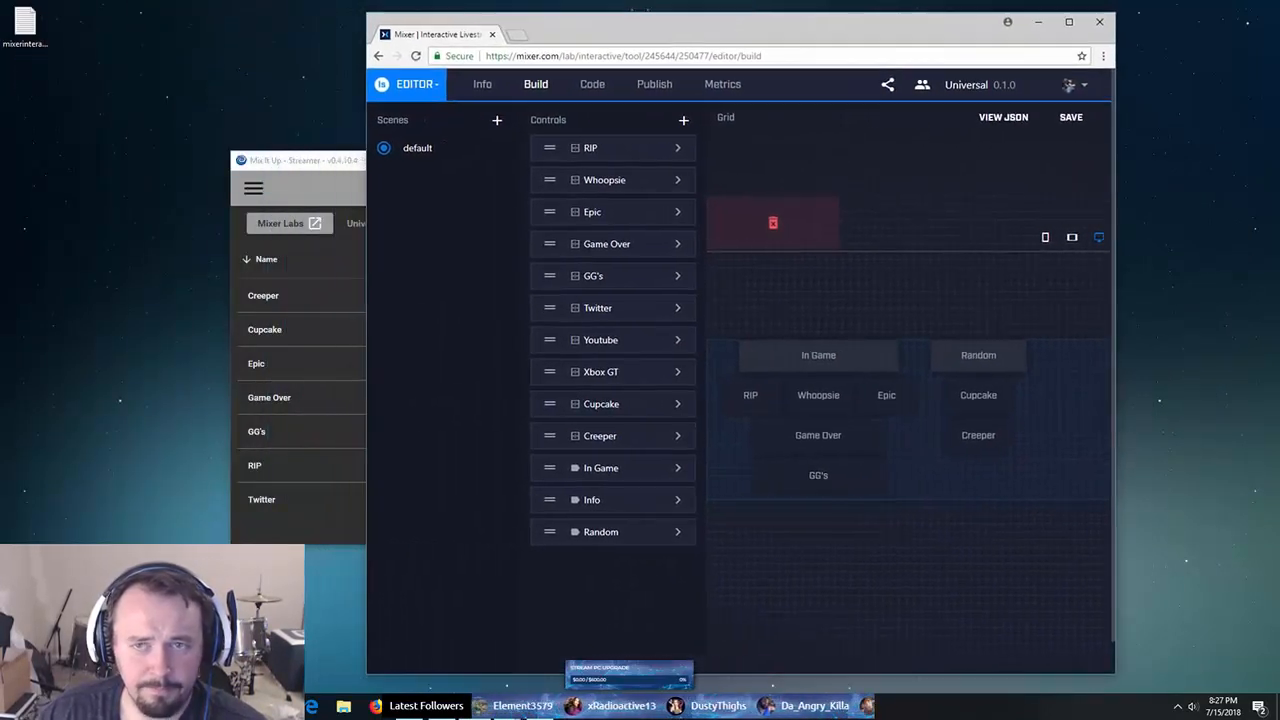
- Load the channel page mixer.com/b in a new tab, widen the browser, and return to the editor
{"action": "left_click", "coordinate": [516, 34]}
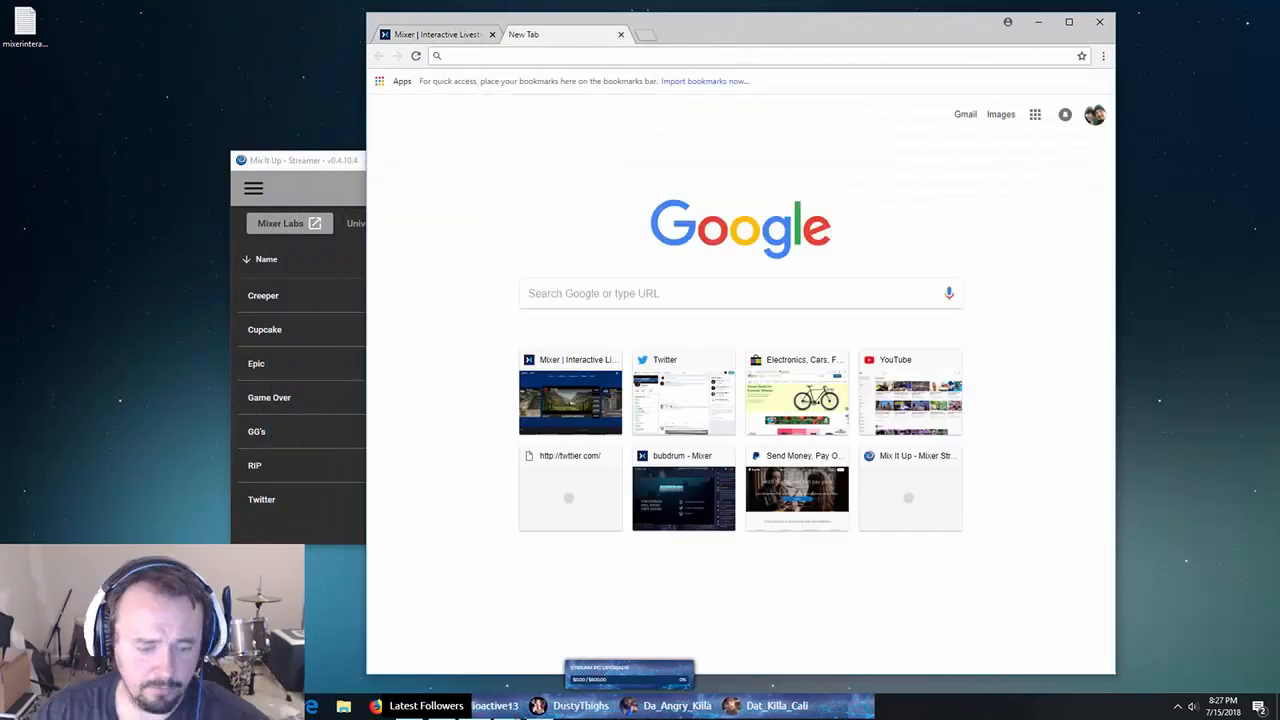
{"action": "type", "text": "mixer.com"}
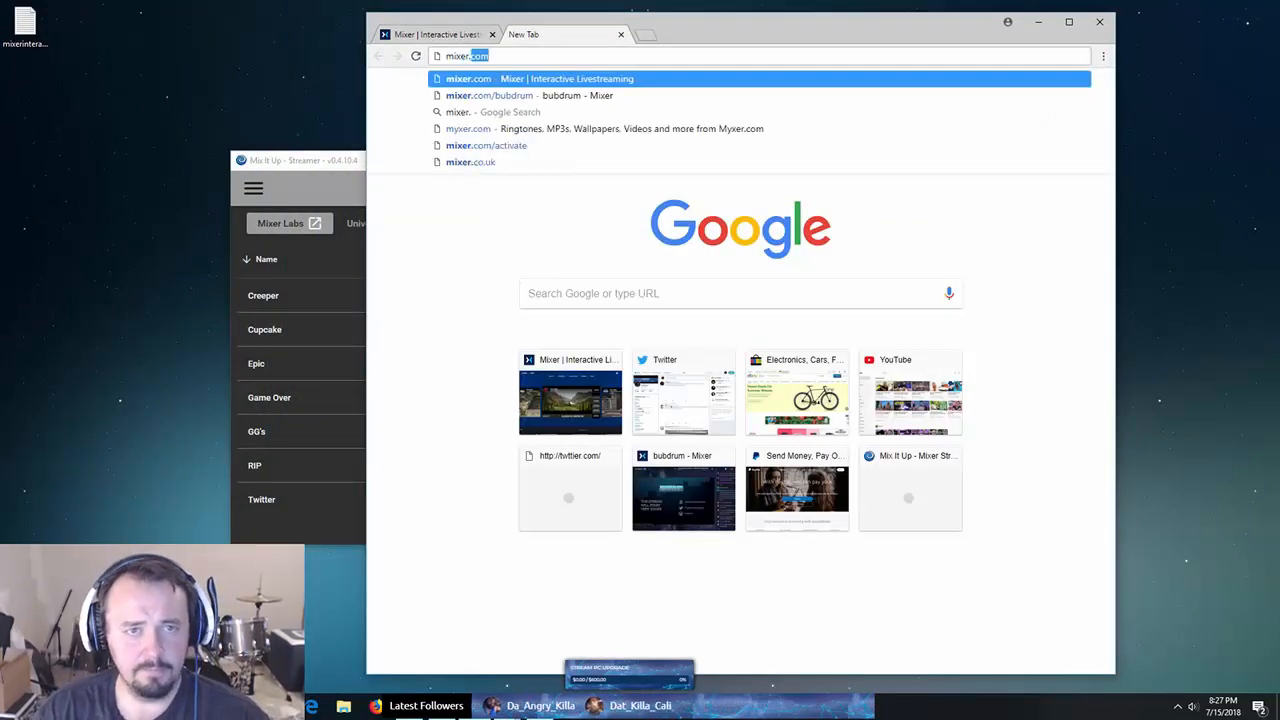
{"action": "type", "text": "/bubd"}
{"action": "key", "text": "Return"}
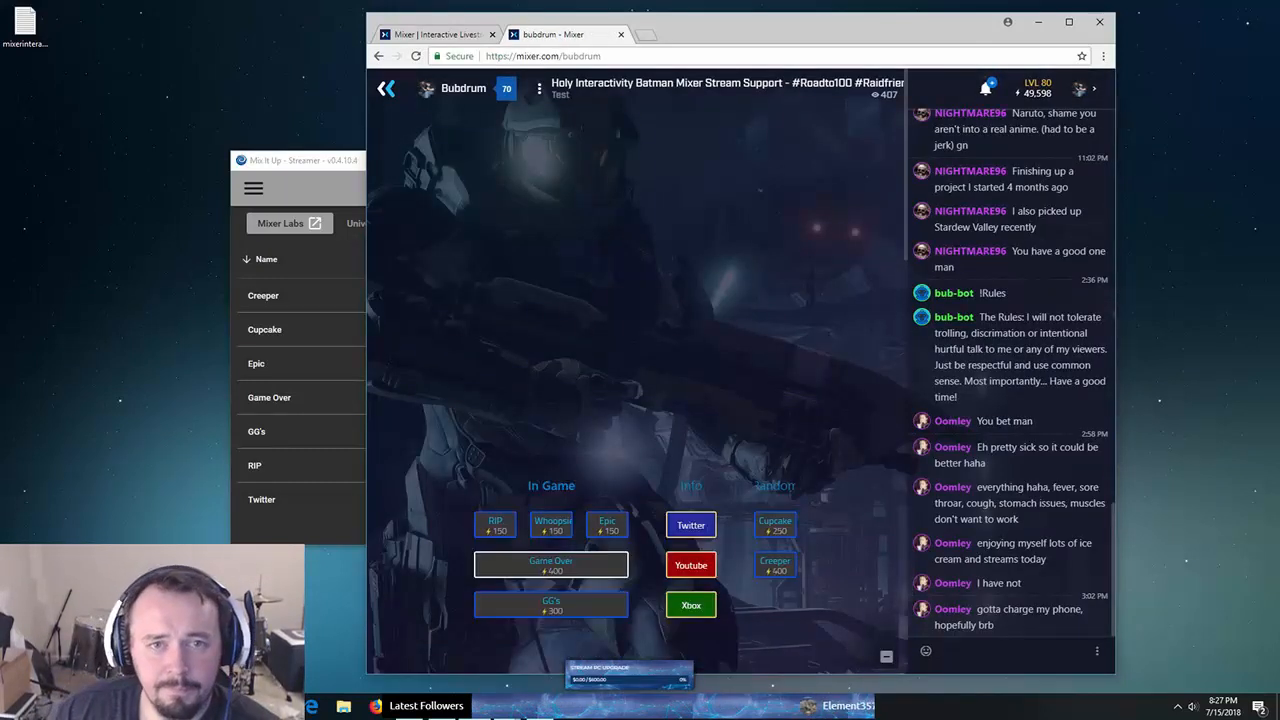
{"action": "left_click_drag", "start_coordinate": [293, 160], "coordinate": [0, 190]}
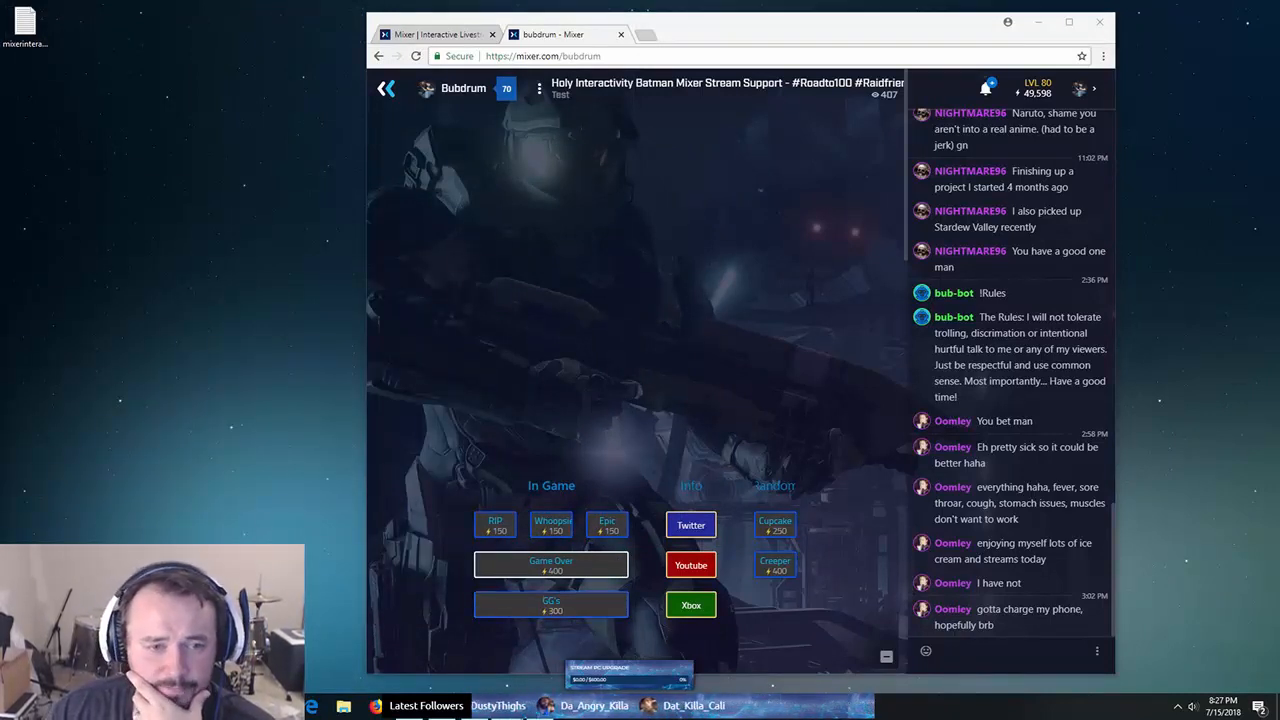
{"action": "left_click_drag", "start_coordinate": [367, 371], "coordinate": [91, 371]}
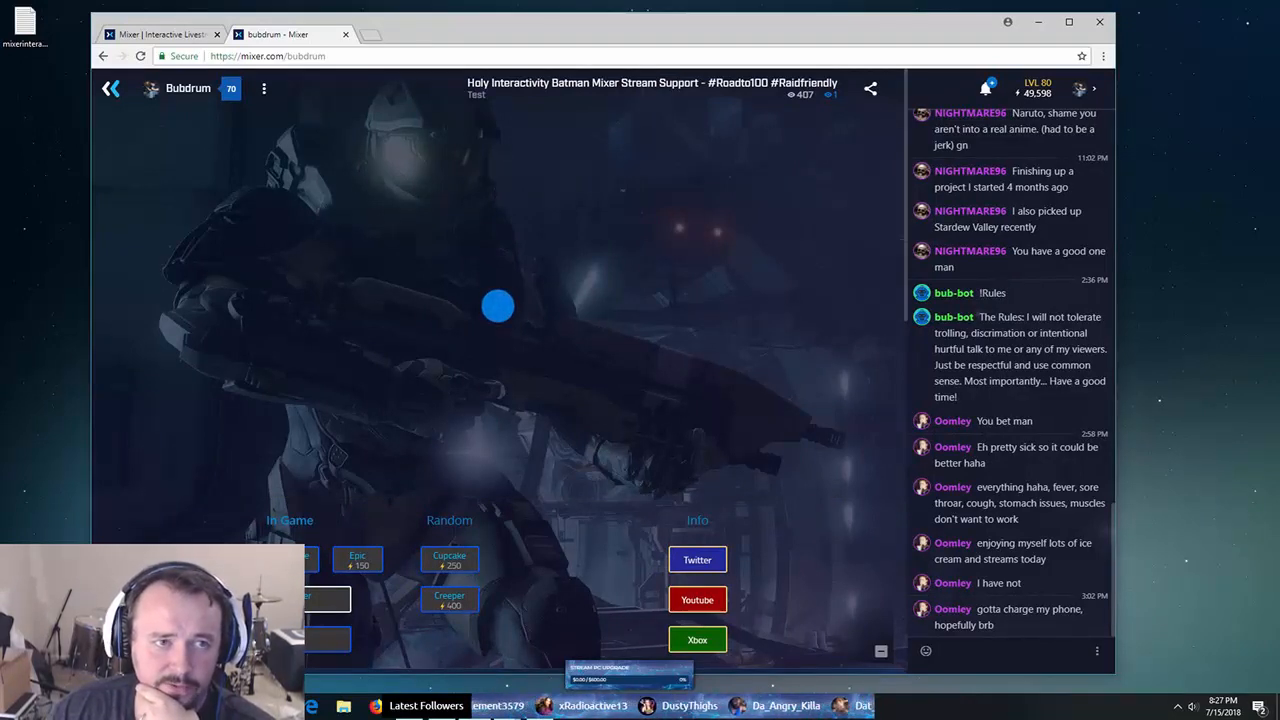
{"action": "key", "text": "ctrl+Tab"}
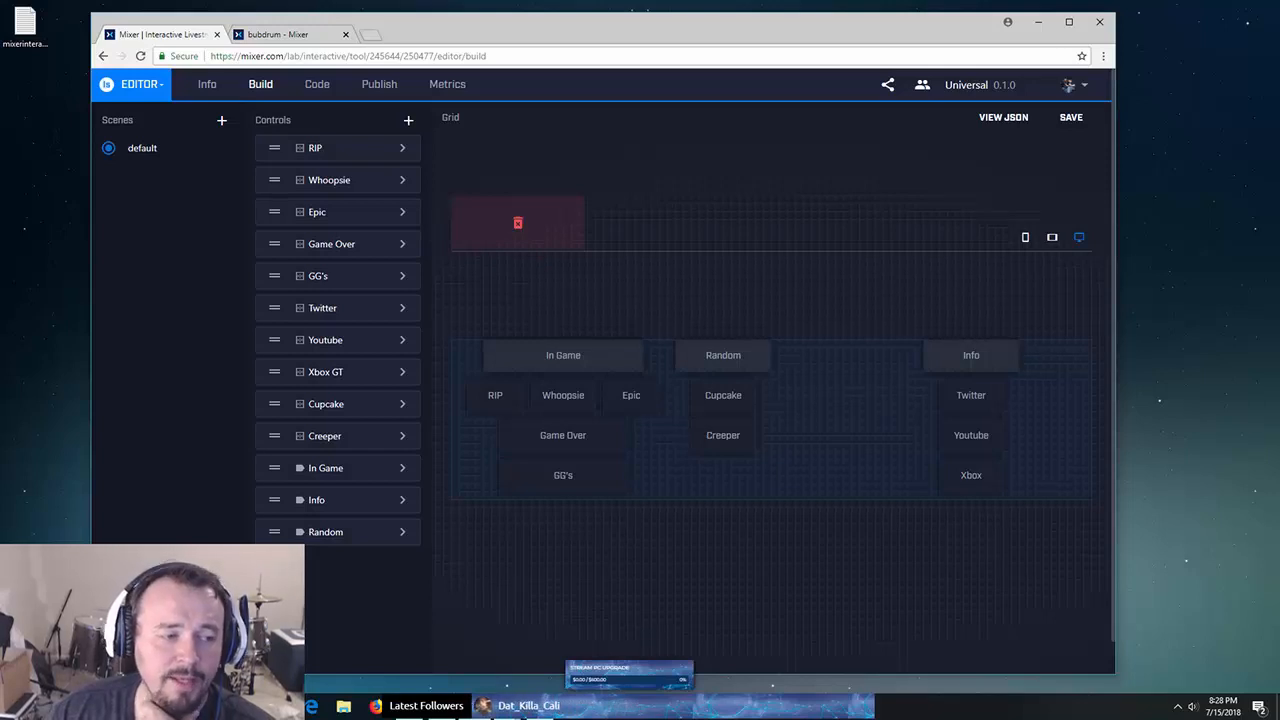
- Peek at the Game Over control settings and Mix It Up's button list, then show the live channel page
{"action": "left_click_drag", "start_coordinate": [0, 138], "coordinate": [36, 151]}
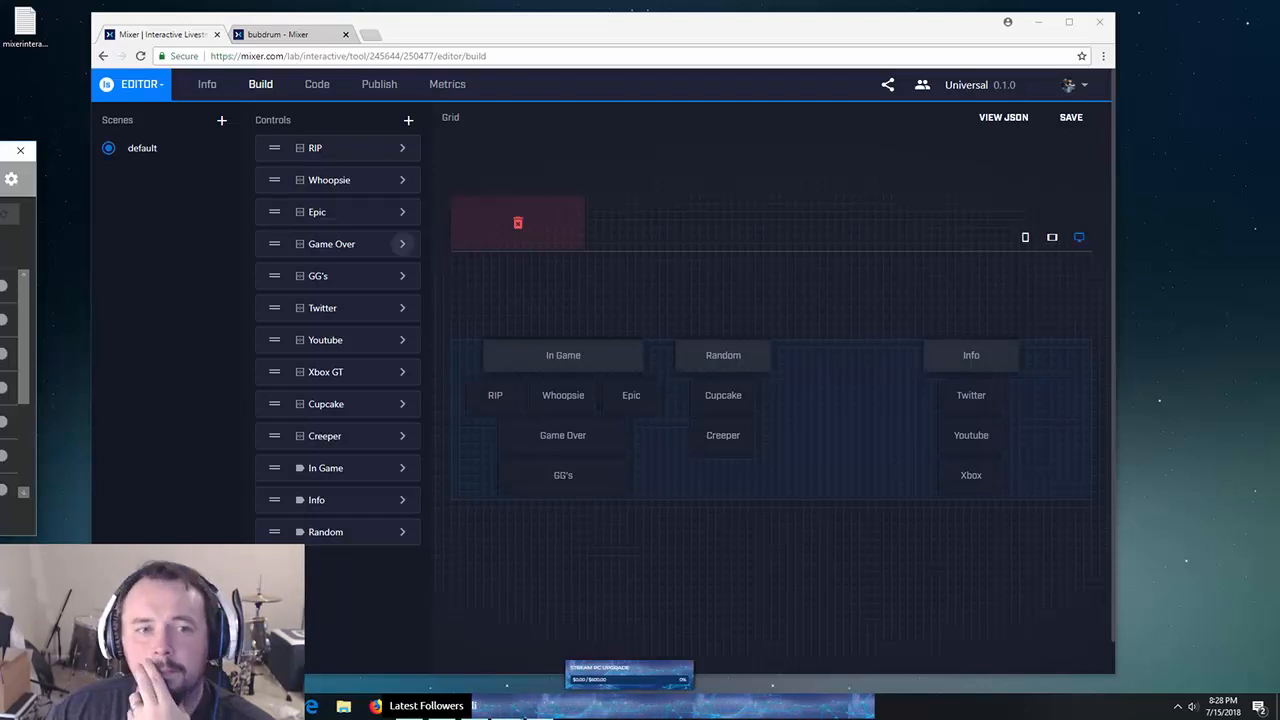
{"action": "left_click", "coordinate": [402, 244]}
{"action": "left_click", "coordinate": [402, 244]}
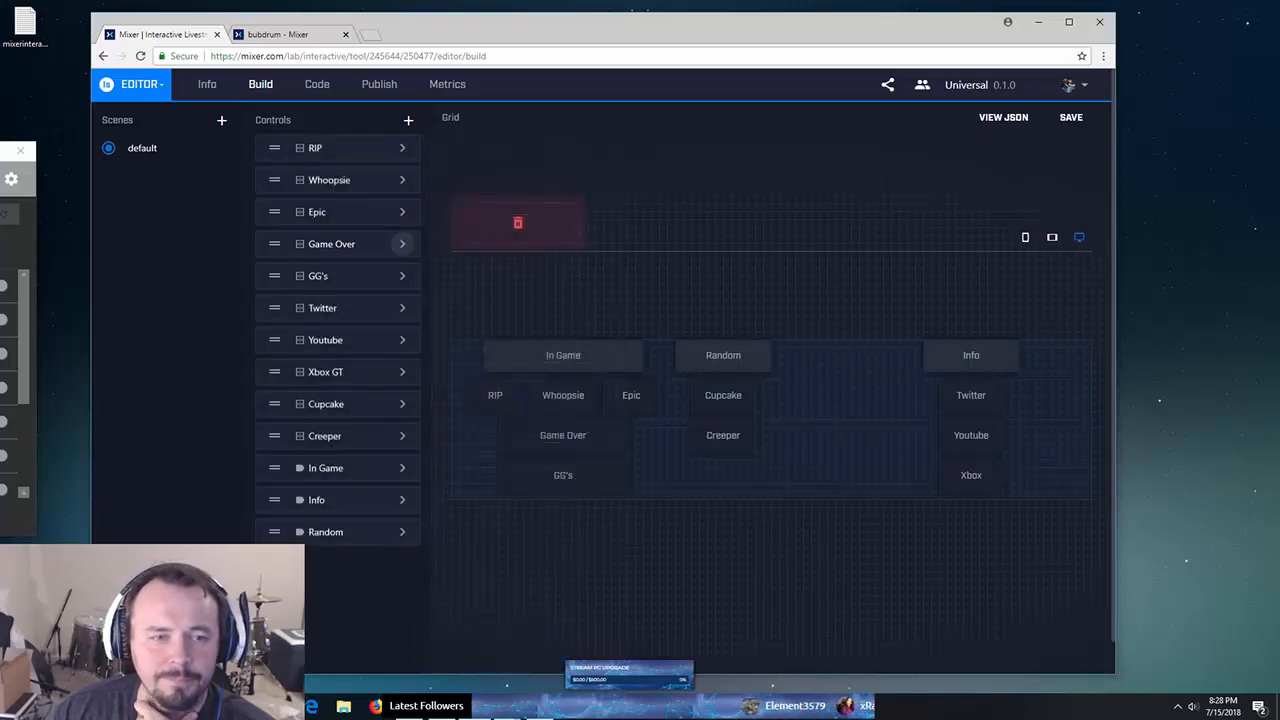
{"action": "left_click_drag", "start_coordinate": [2, 156], "coordinate": [753, 143]}
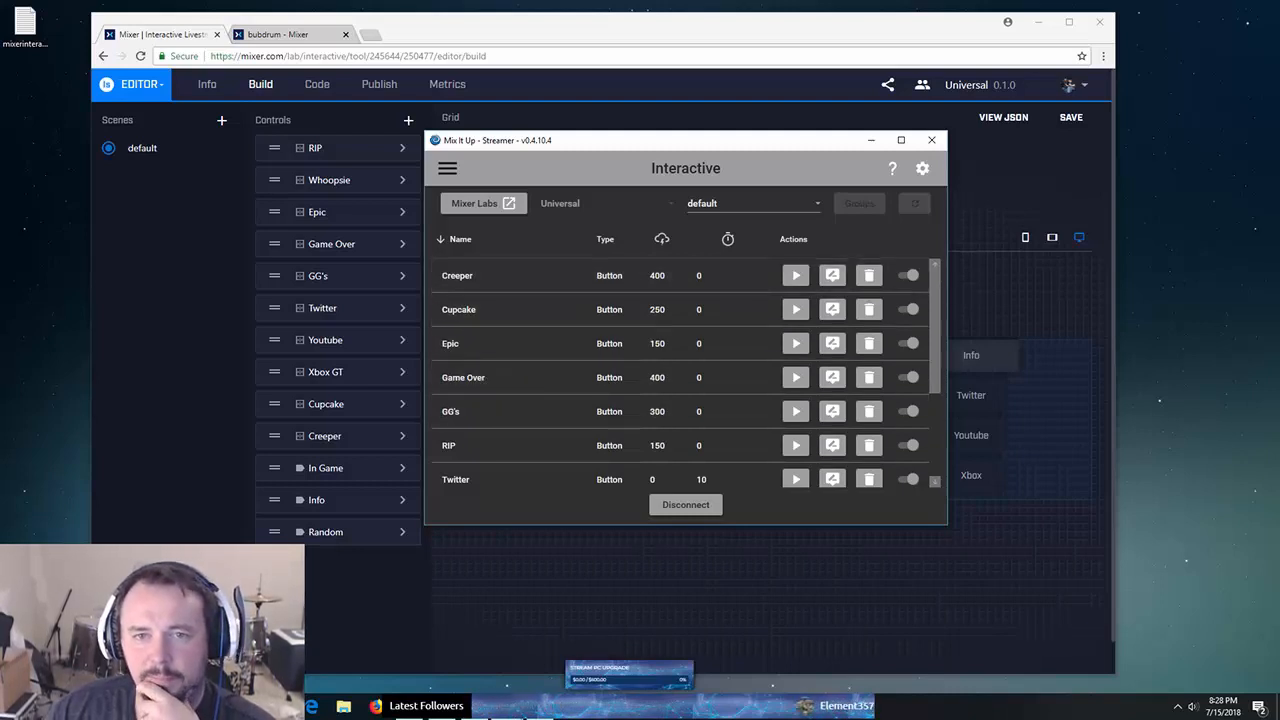
{"action": "left_click_drag", "start_coordinate": [790, 143], "coordinate": [0, 255]}
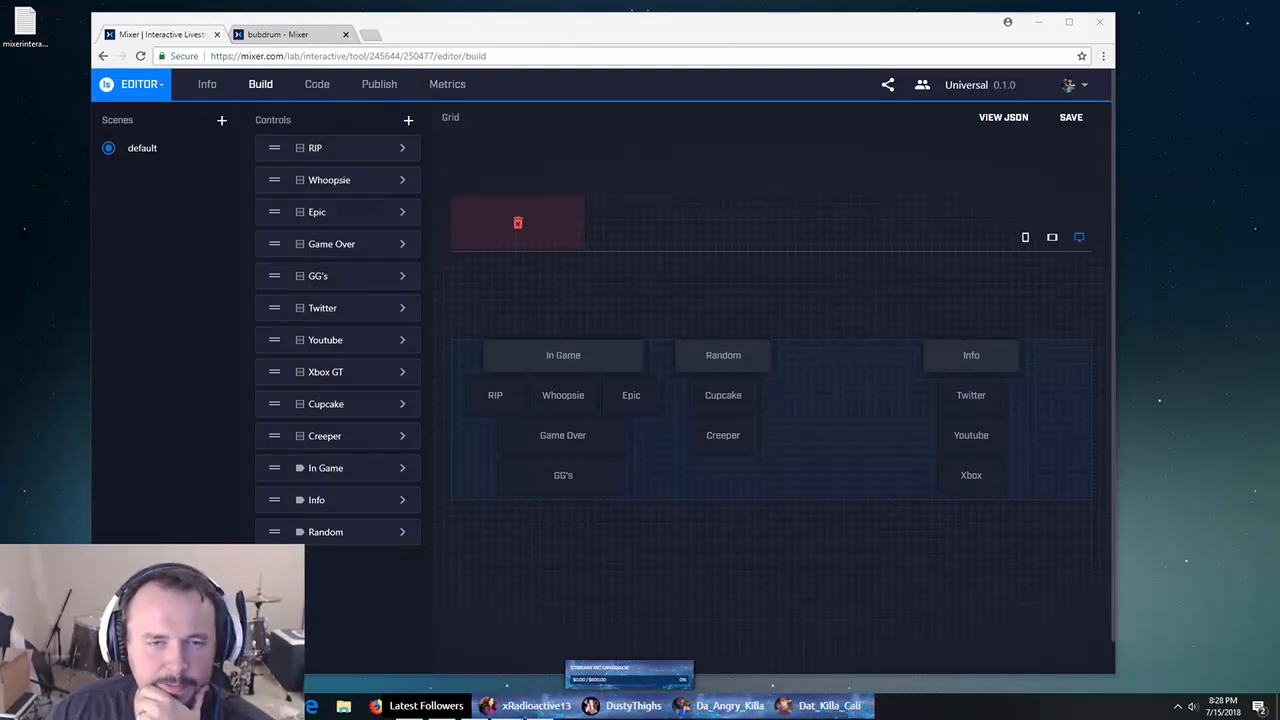
{"action": "left_click", "coordinate": [265, 34]}
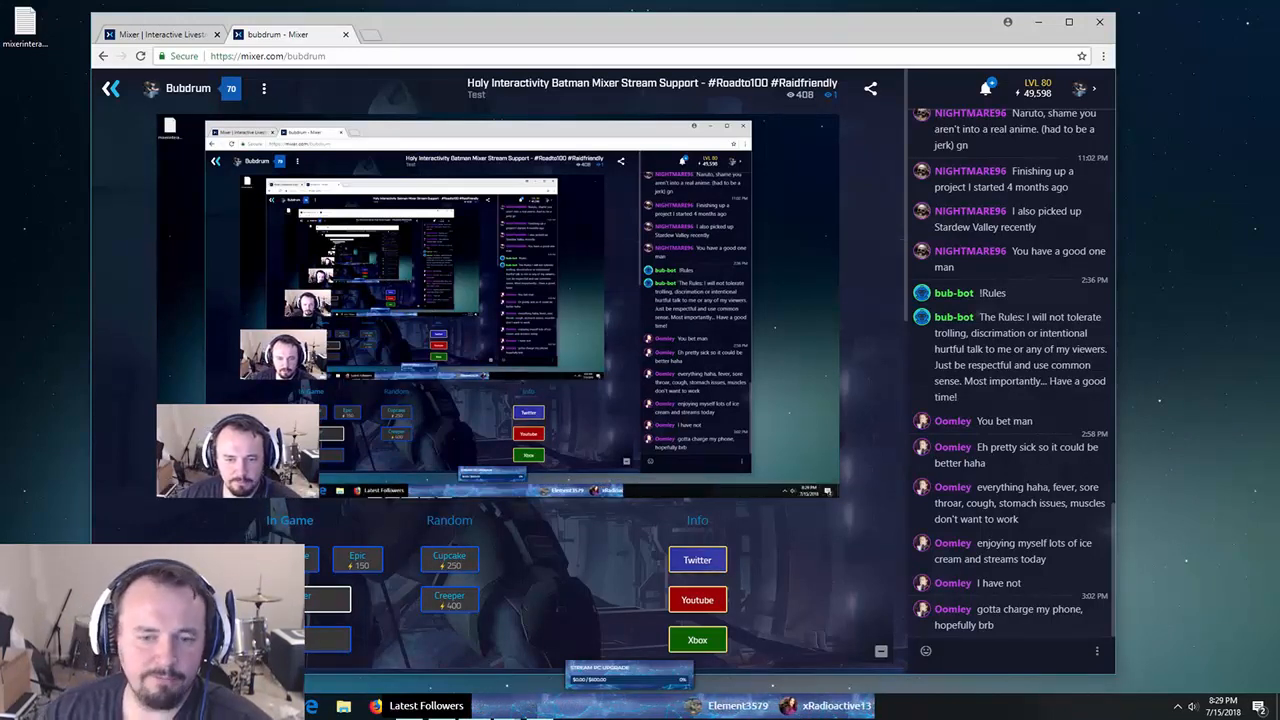
- Fire the Twitter and Youtube stream buttons, then return to the editor with Mix It Up's Interactive window in front
{"action": "left_click", "coordinate": [697, 560]}
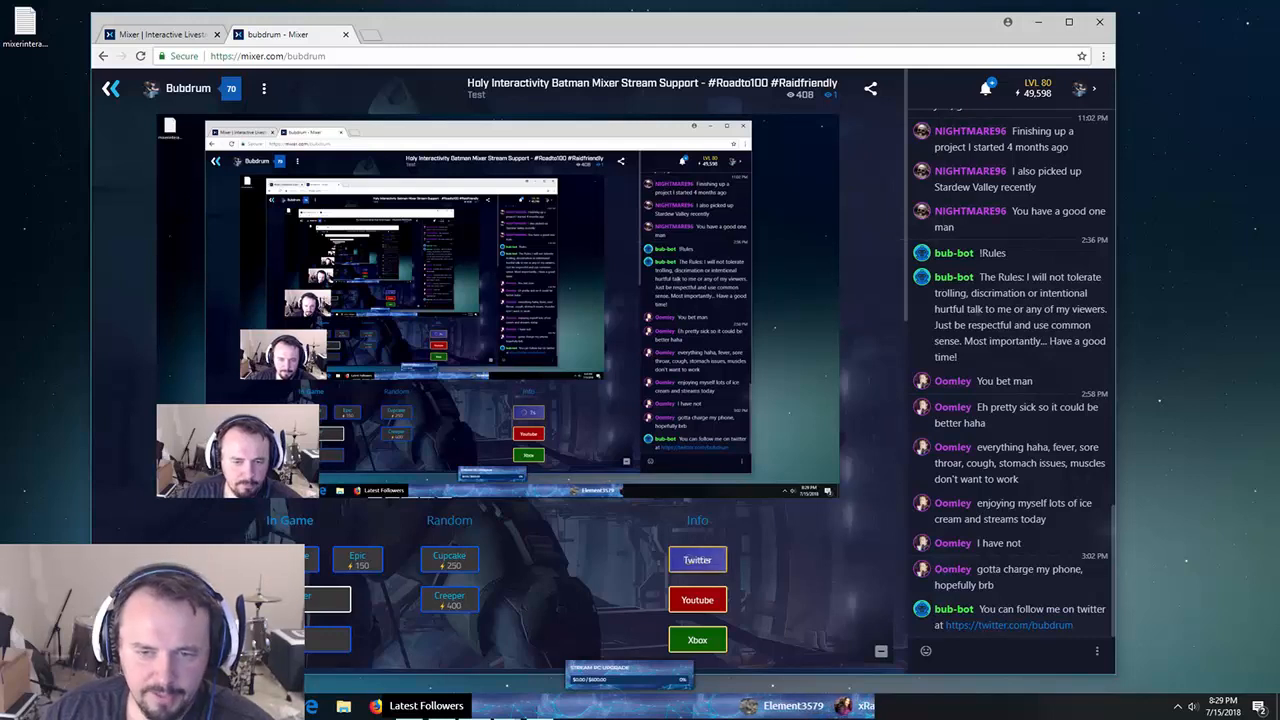
{"action": "left_click", "coordinate": [697, 600]}
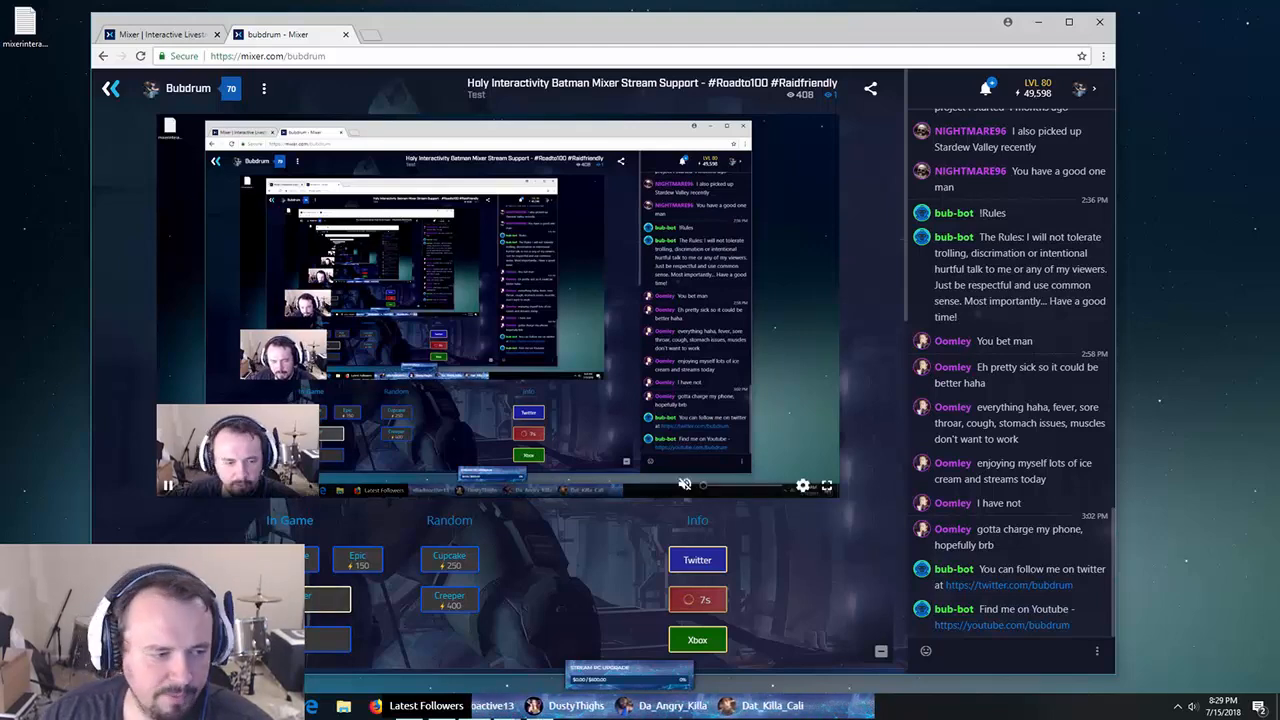
{"action": "left_click_drag", "start_coordinate": [0, 213], "coordinate": [914, 153]}
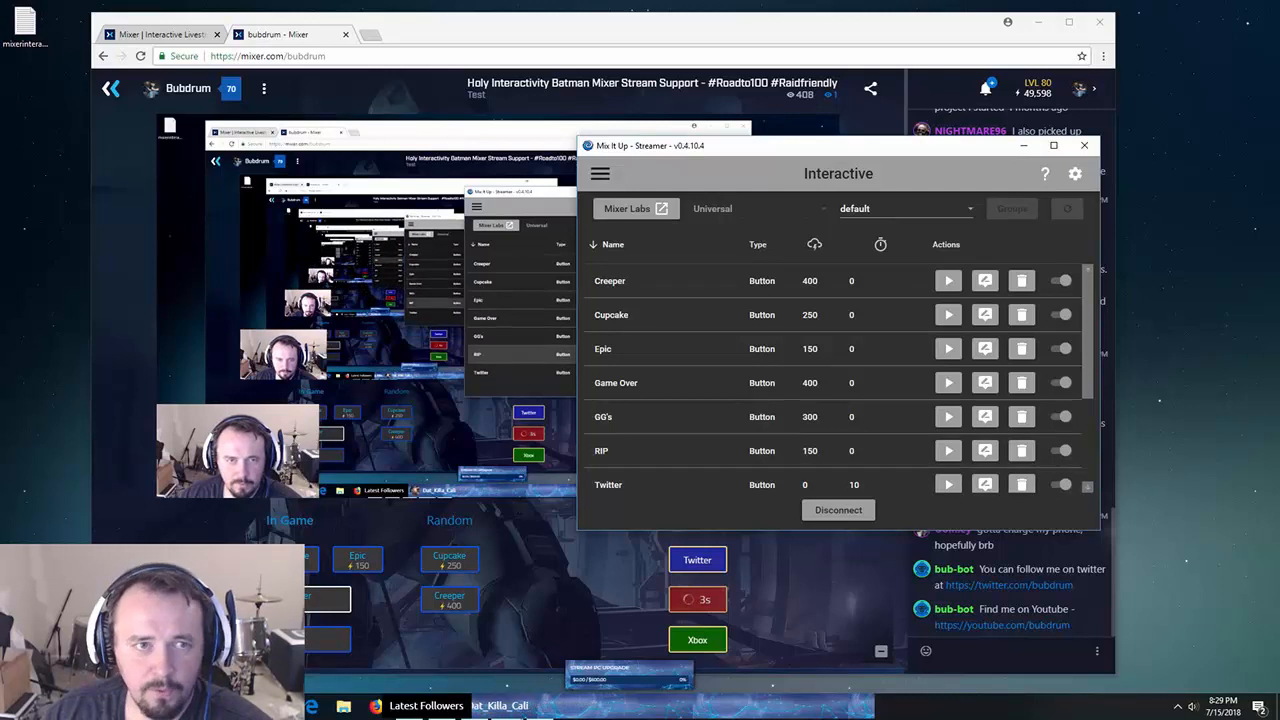
{"action": "left_click", "coordinate": [162, 34]}
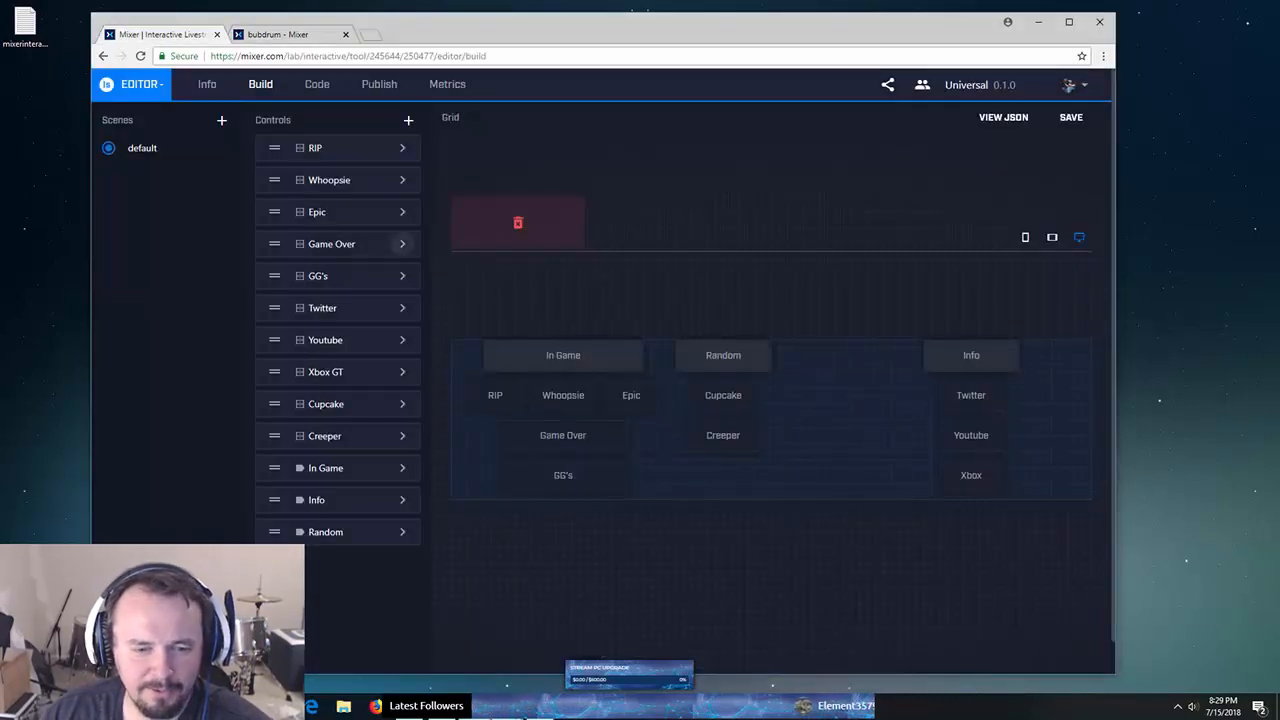
{"action": "left_click", "coordinate": [505, 706]}
{"action": "left_click", "coordinate": [450, 645]}
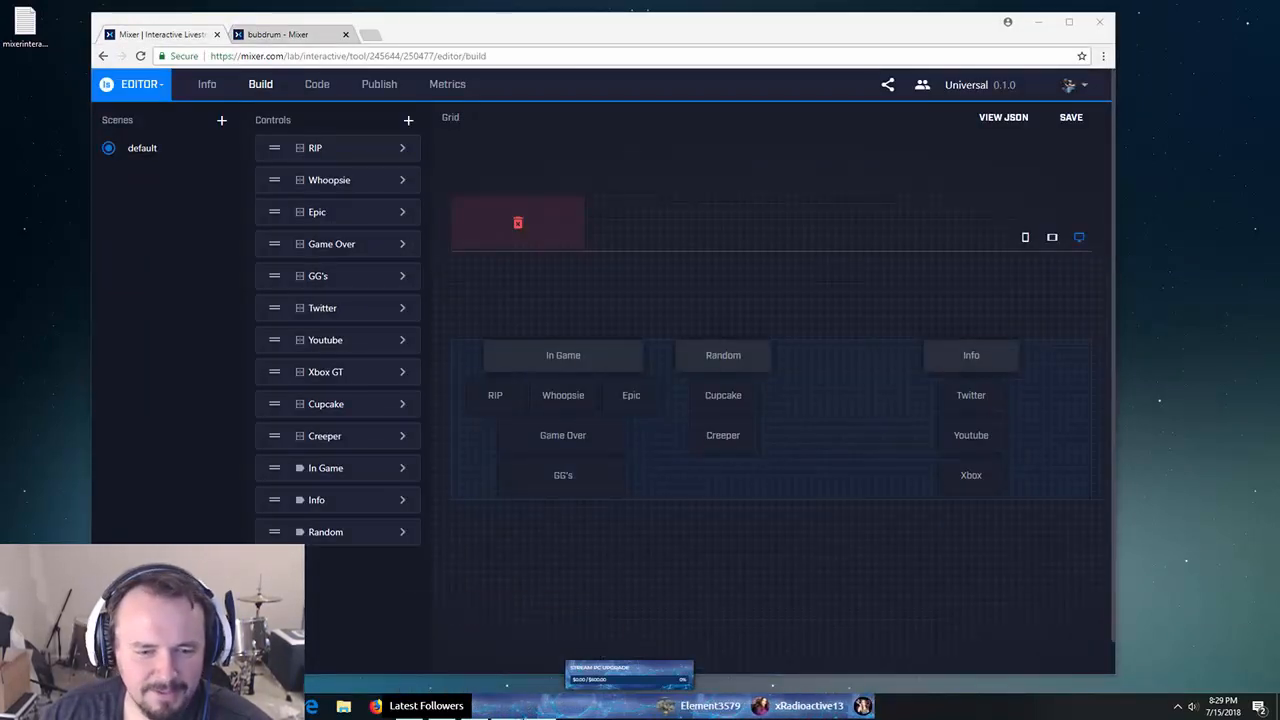
{"action": "mouse_move", "coordinate": [505, 706]}
{"action": "left_click", "coordinate": [447, 640]}
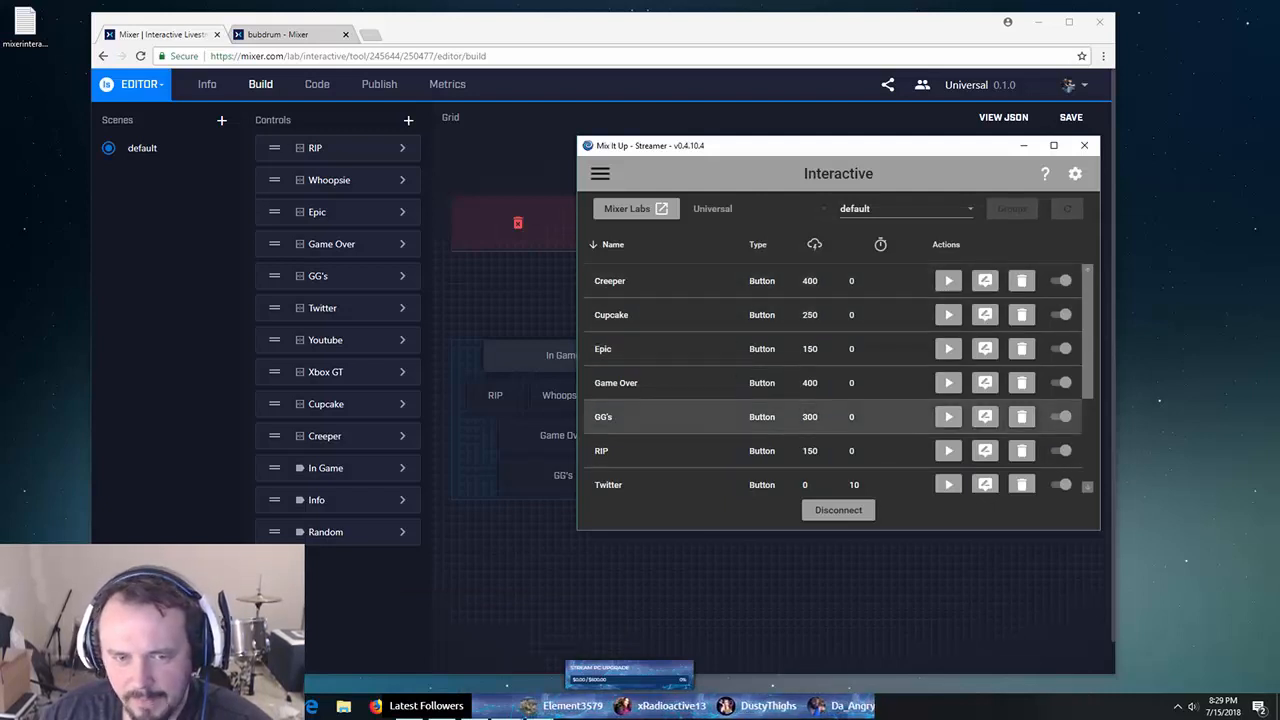
- Open the Twitter button's command settings from the Interactive list
{"action": "scroll", "coordinate": [830, 410], "scroll_direction": "down", "scroll_amount": 3}
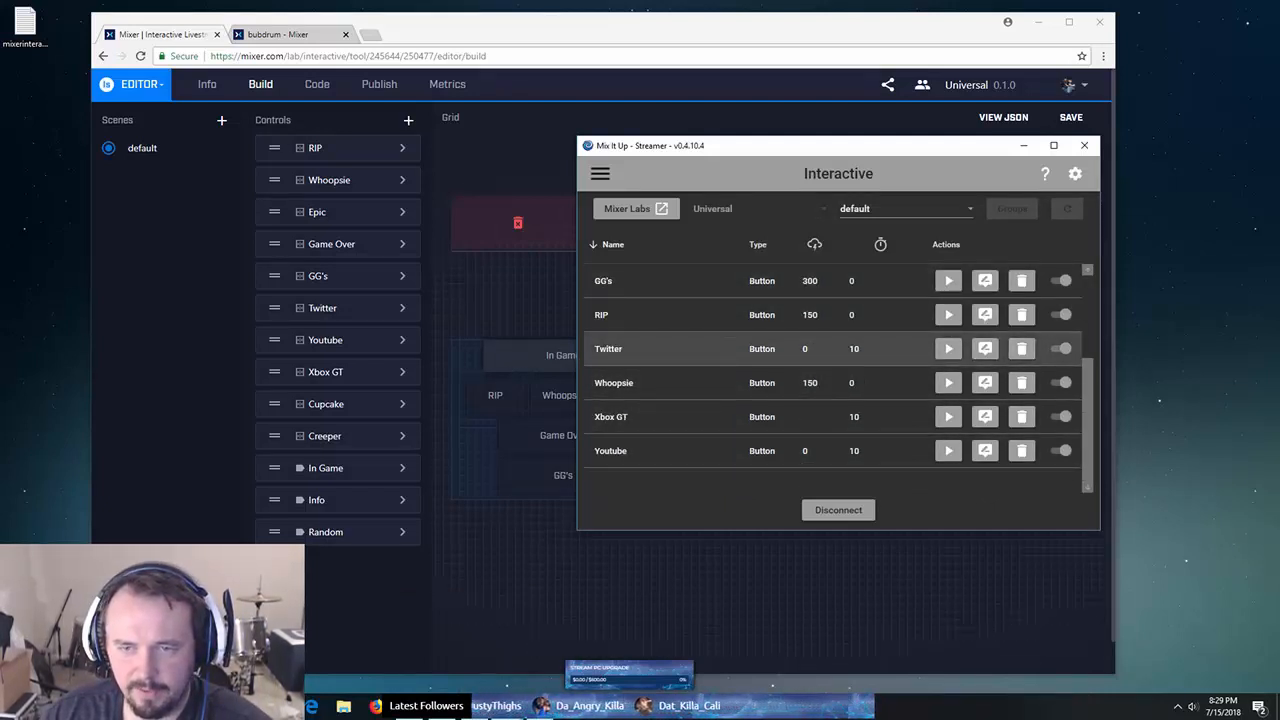
{"action": "left_click", "coordinate": [985, 348]}
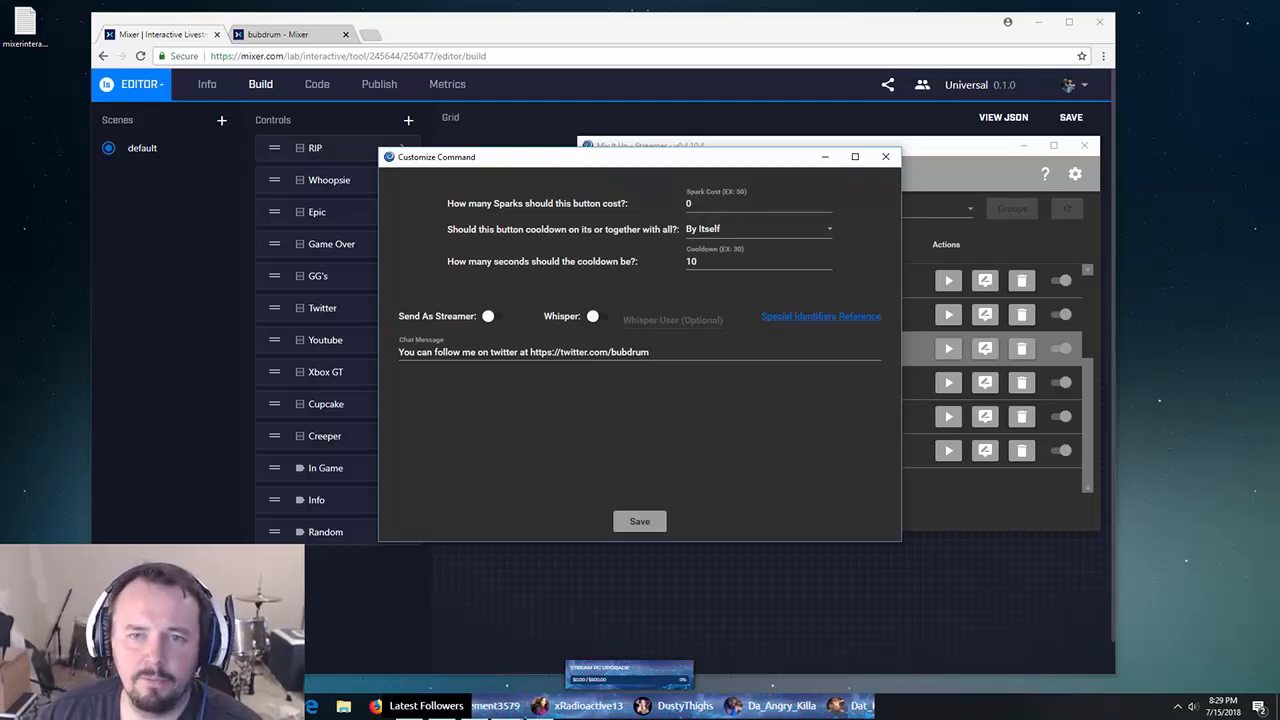
{"action": "left_click_drag", "start_coordinate": [777, 162], "coordinate": [400, 265]}
- Glance at Game Over's settings and action type list, close them, and center the Twitter settings
{"action": "scroll", "coordinate": [838, 348], "scroll_direction": "up", "scroll_amount": 4}
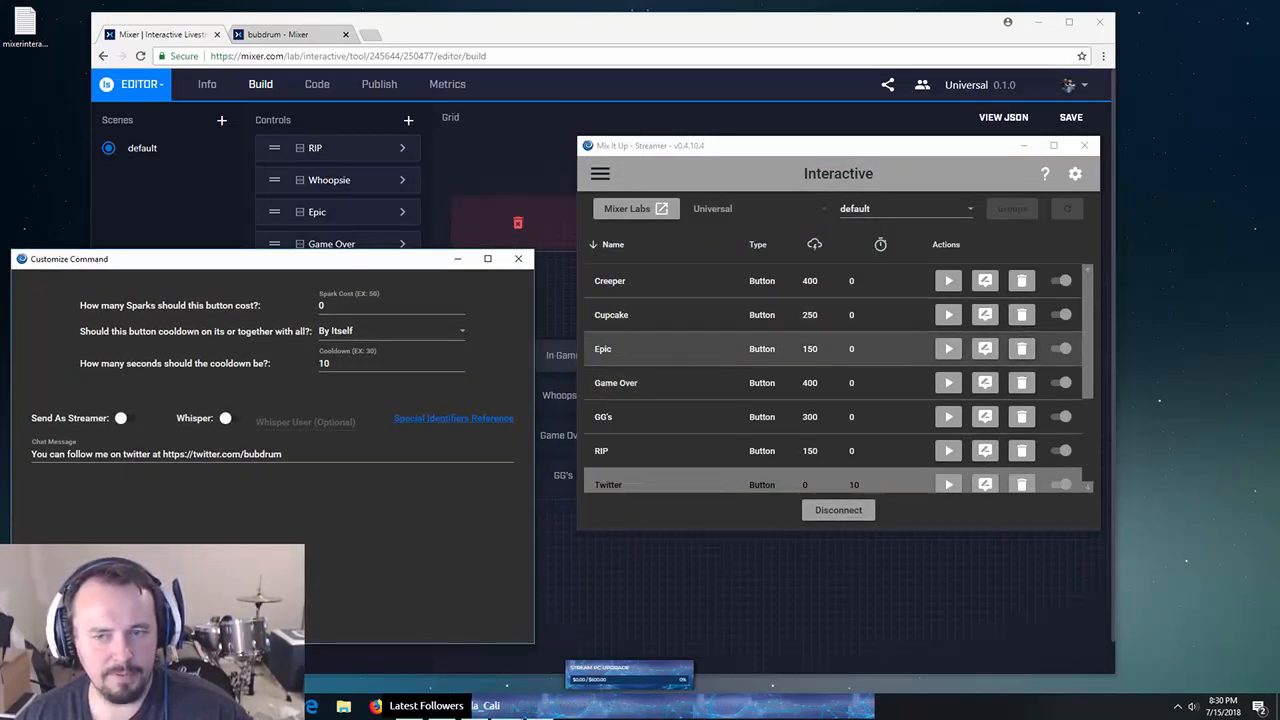
{"action": "left_click", "coordinate": [985, 382]}
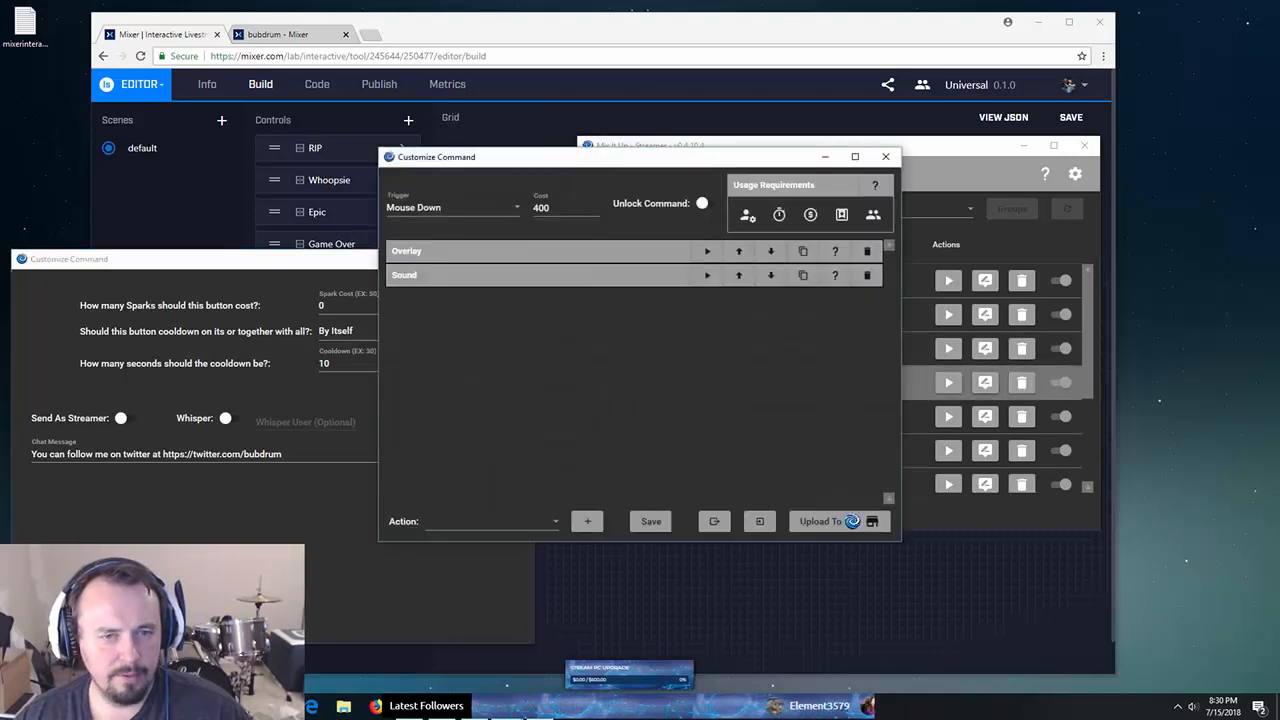
{"action": "left_click", "coordinate": [492, 521]}
{"action": "scroll", "coordinate": [488, 420], "scroll_direction": "down", "scroll_amount": 4}
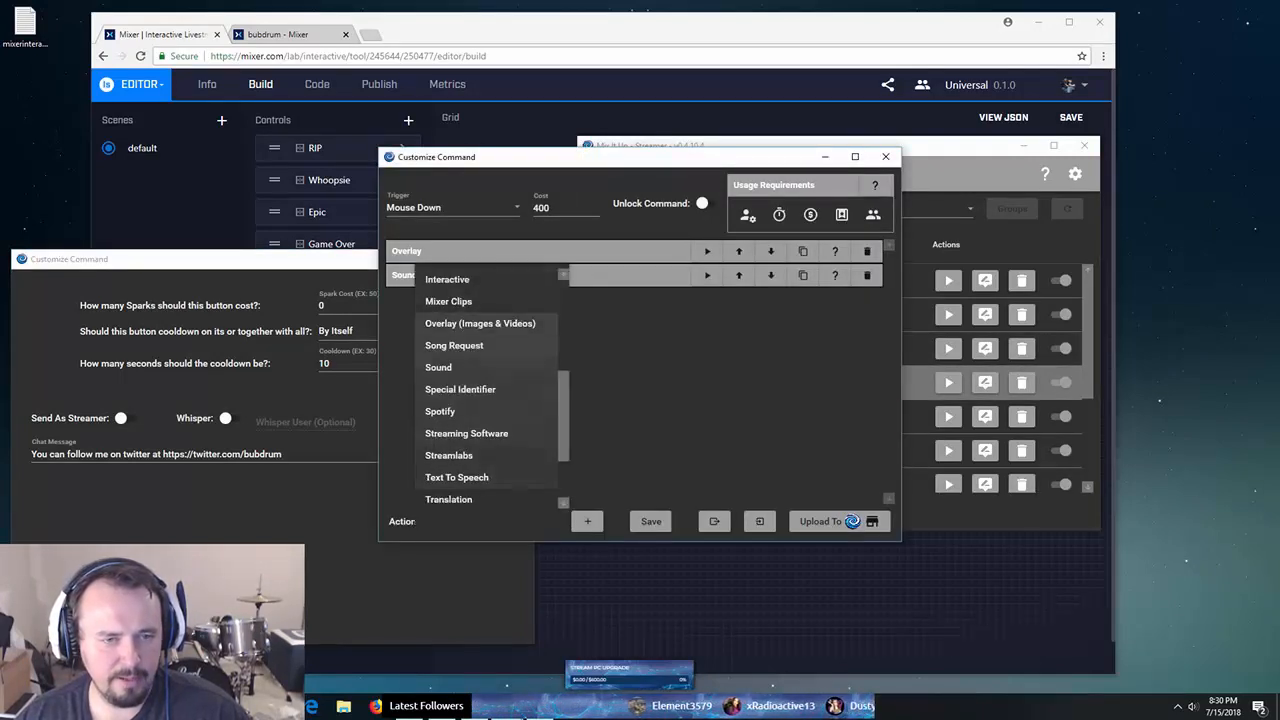
{"action": "scroll", "coordinate": [488, 420], "scroll_direction": "up", "scroll_amount": 2}
{"action": "scroll", "coordinate": [488, 390], "scroll_direction": "up", "scroll_amount": 2}
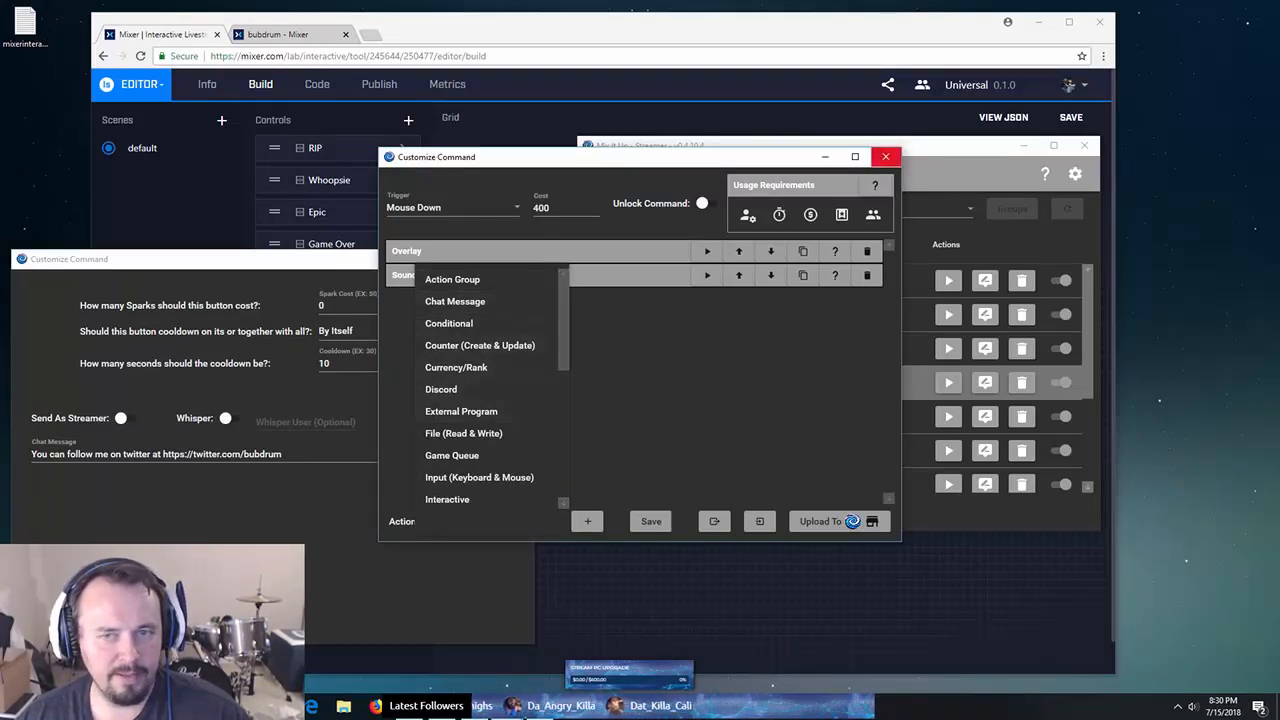
{"action": "left_click", "coordinate": [887, 157]}
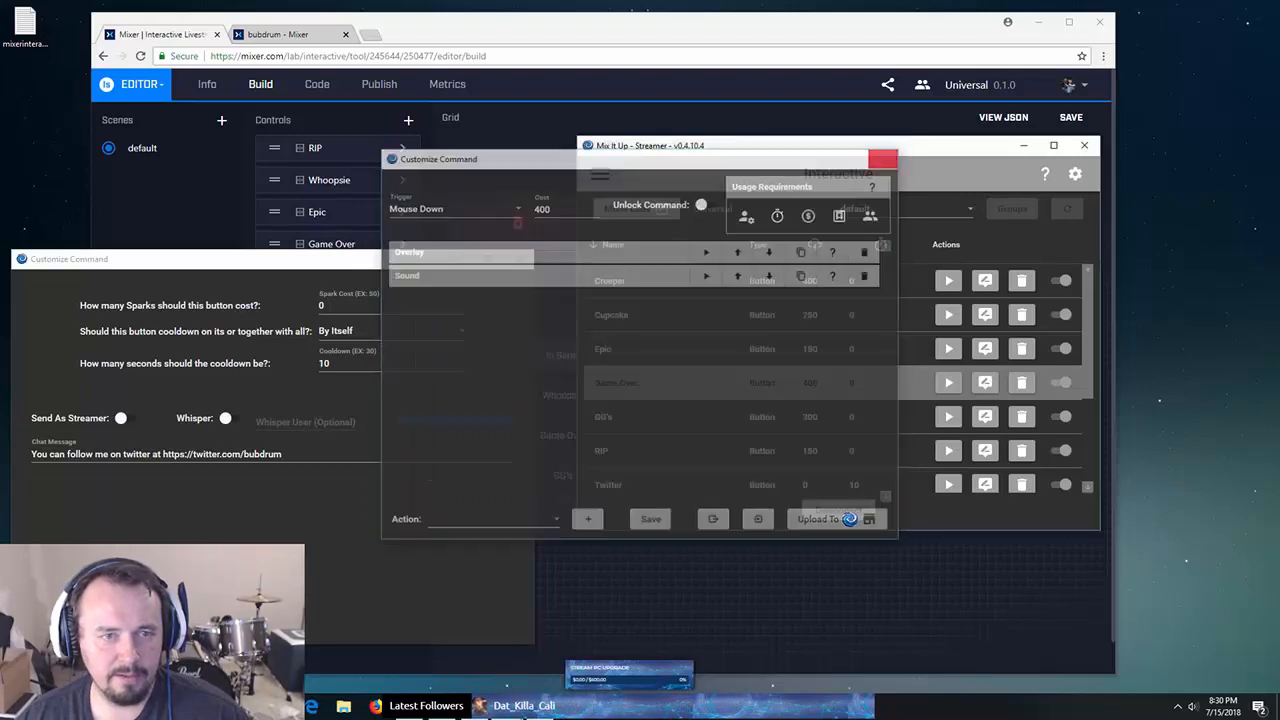
{"action": "left_click", "coordinate": [885, 157]}
{"action": "left_click_drag", "start_coordinate": [409, 271], "coordinate": [976, 208]}
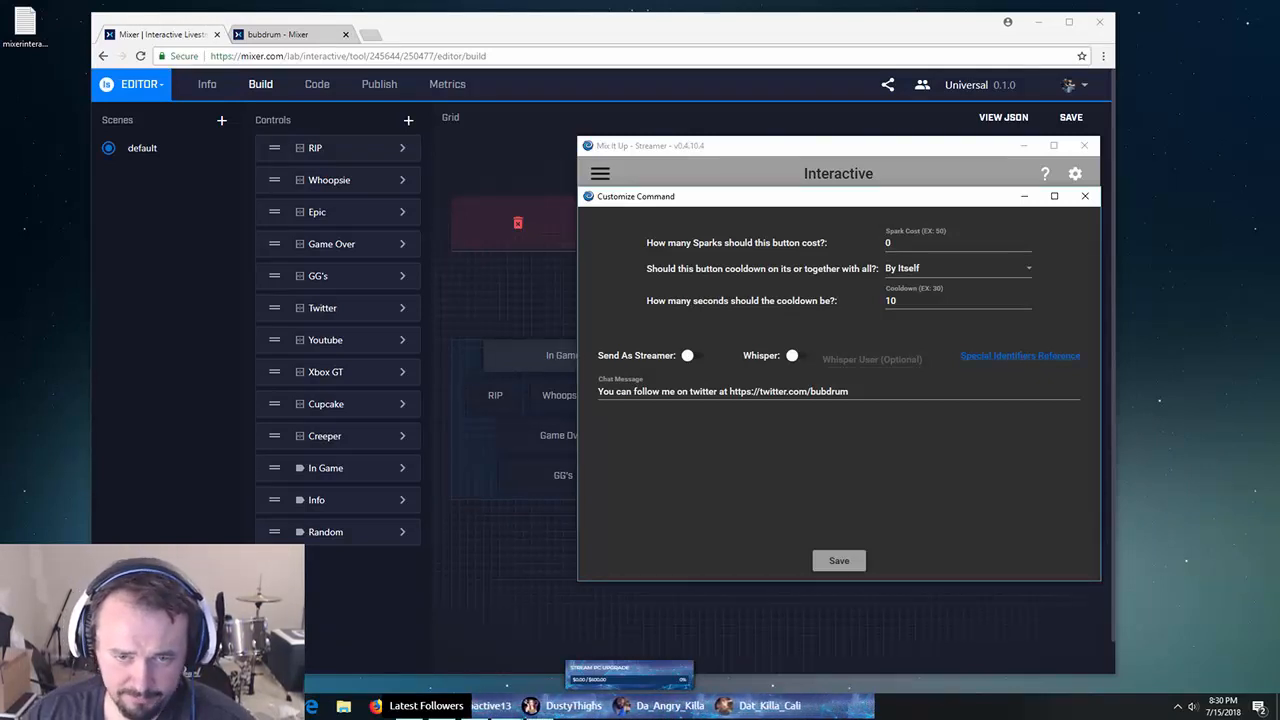
- Toggle the Twitter chat message's send-as-streamer and whisper options, leaving both off
{"action": "left_click", "coordinate": [689, 356]}
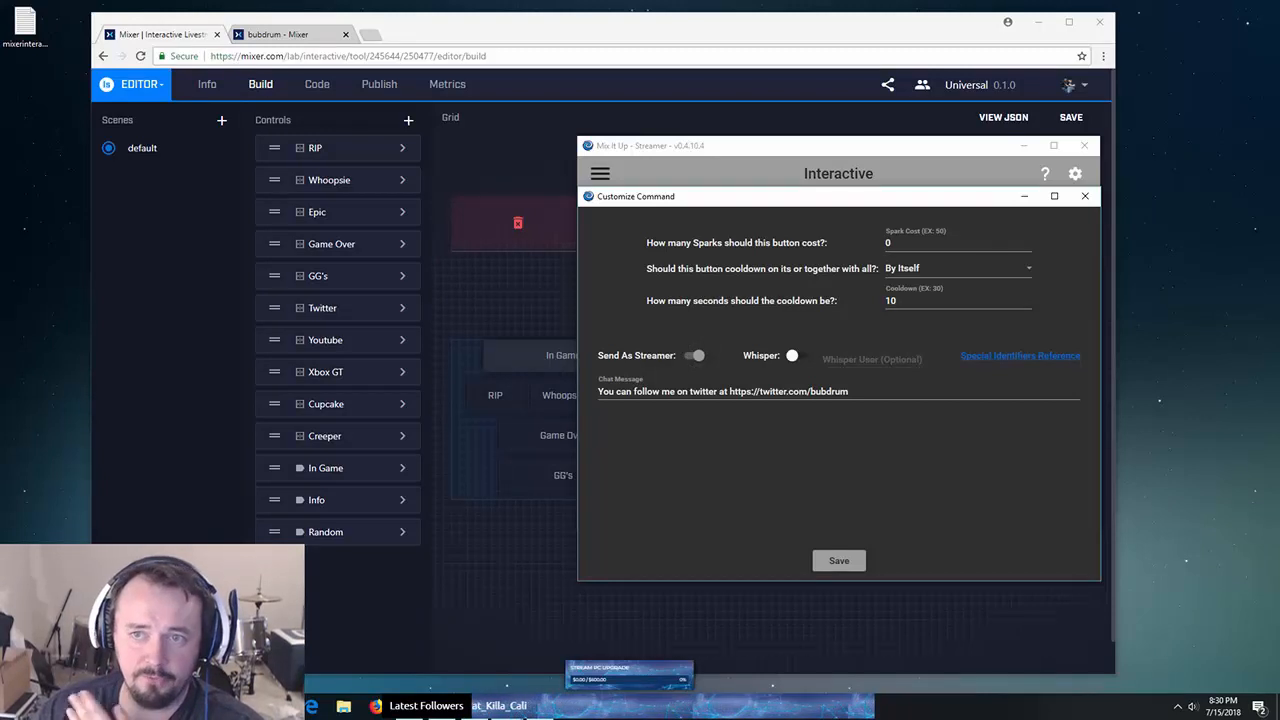
{"action": "left_click", "coordinate": [692, 356]}
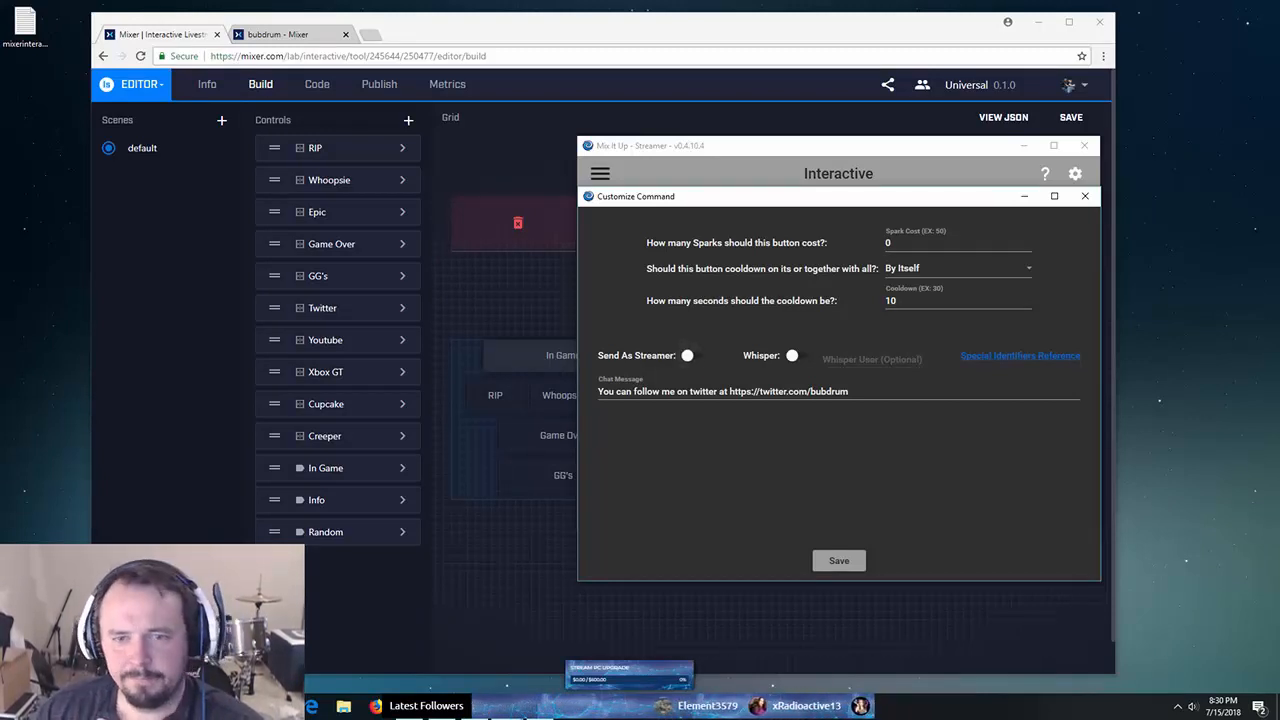
{"action": "left_click", "coordinate": [796, 356]}
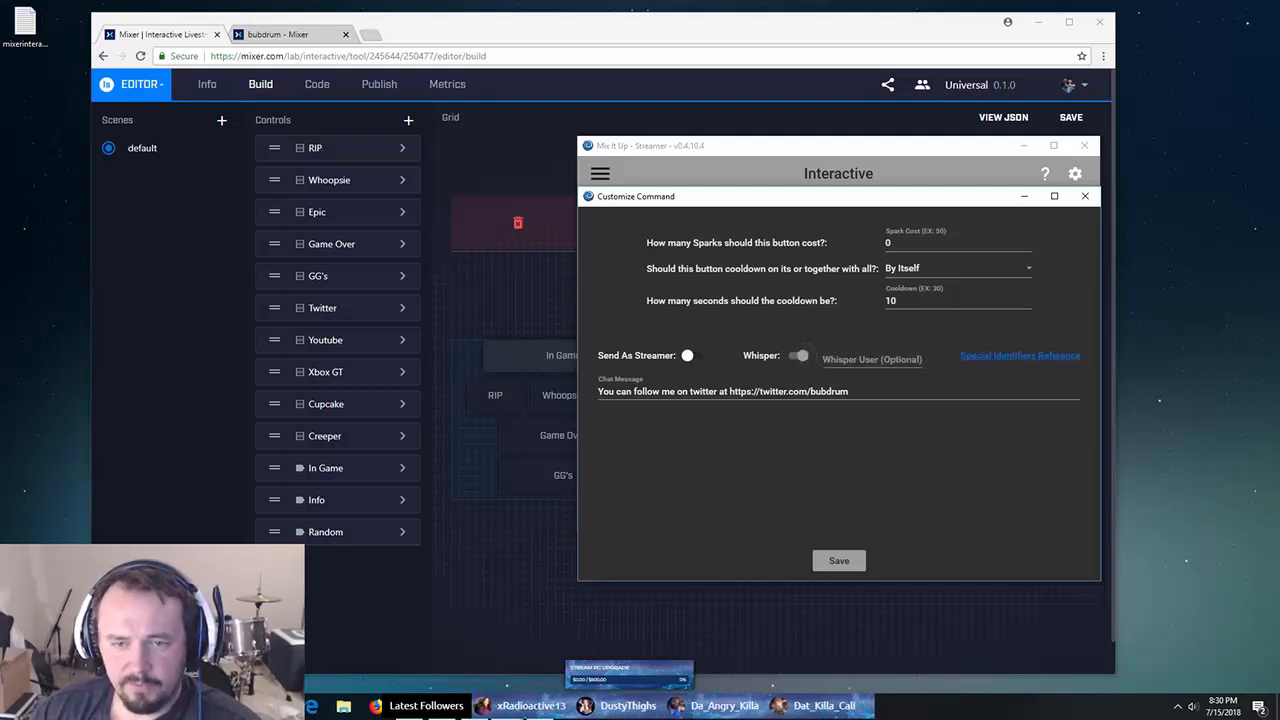
{"action": "left_click", "coordinate": [798, 356]}
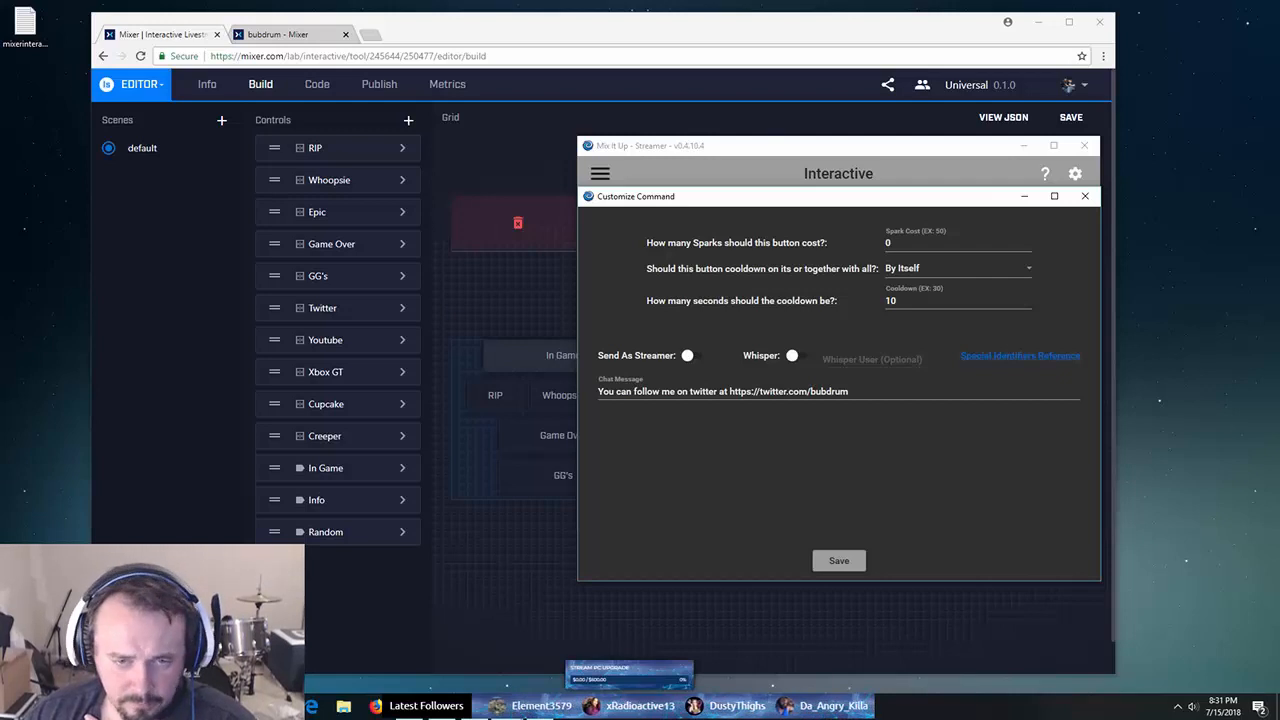
- Select the Twitter chat message text, save the command, and minimize Mix It Up
{"action": "key", "text": "ctrl+a"}
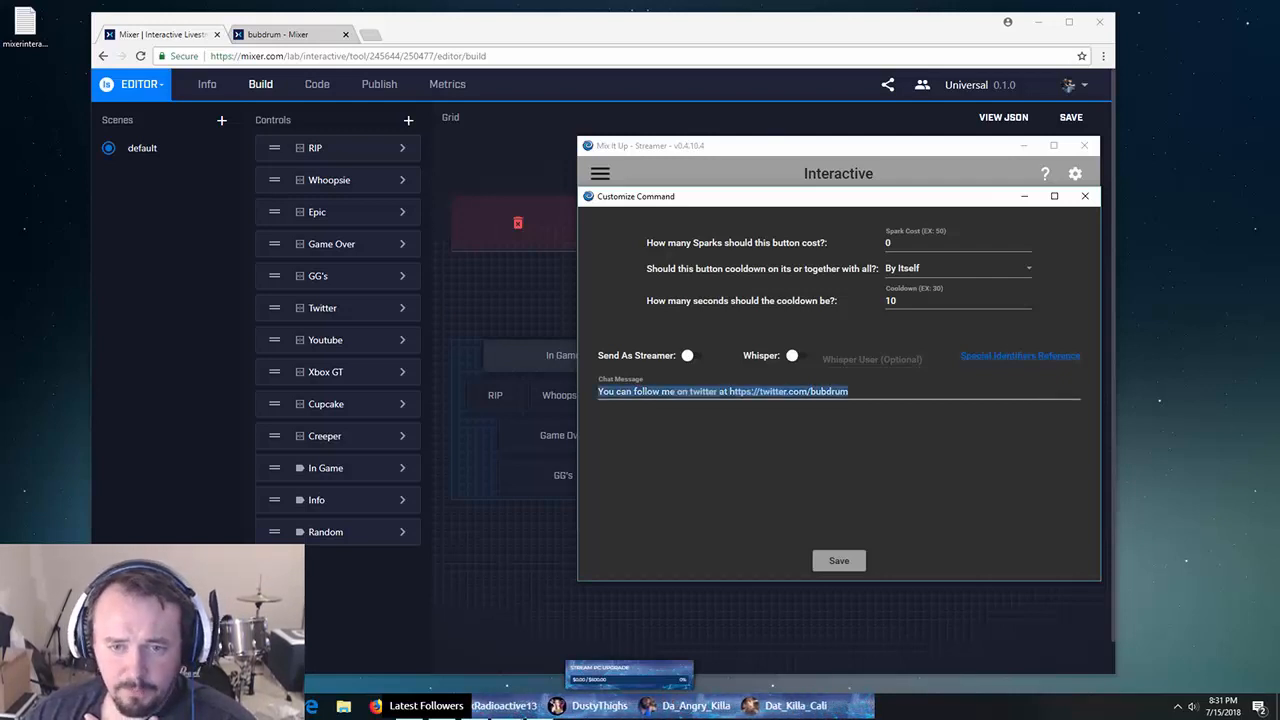
{"action": "left_click", "coordinate": [839, 561]}
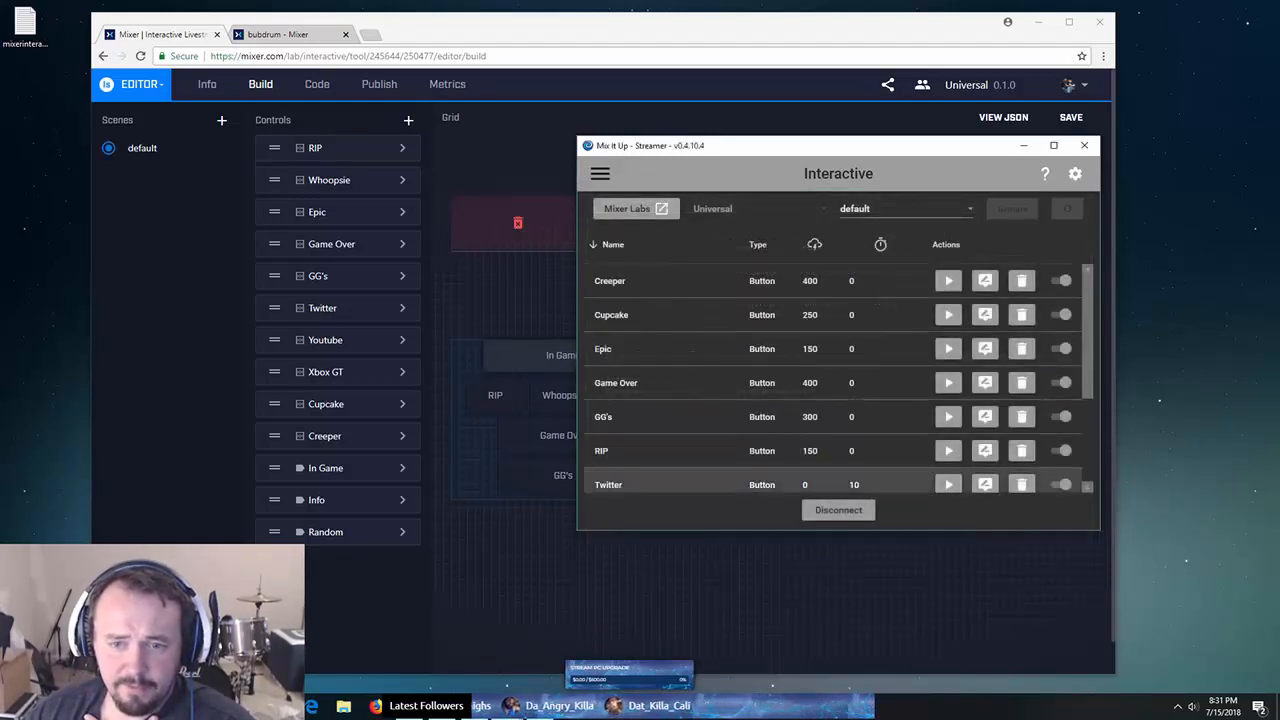
{"action": "left_click", "coordinate": [1024, 146]}
- Switch to the live channel tab, then briefly restore and re-minimize Mix It Up
{"action": "left_click", "coordinate": [280, 34]}
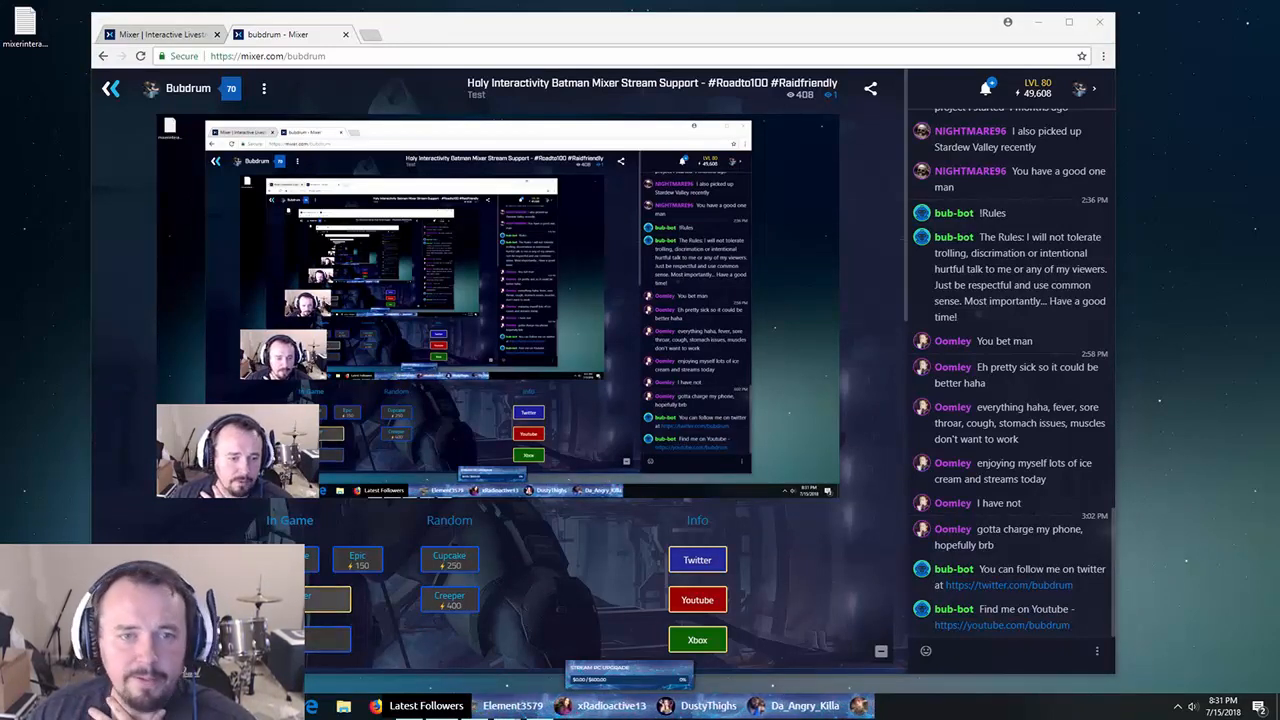
{"action": "mouse_move", "coordinate": [508, 706]}
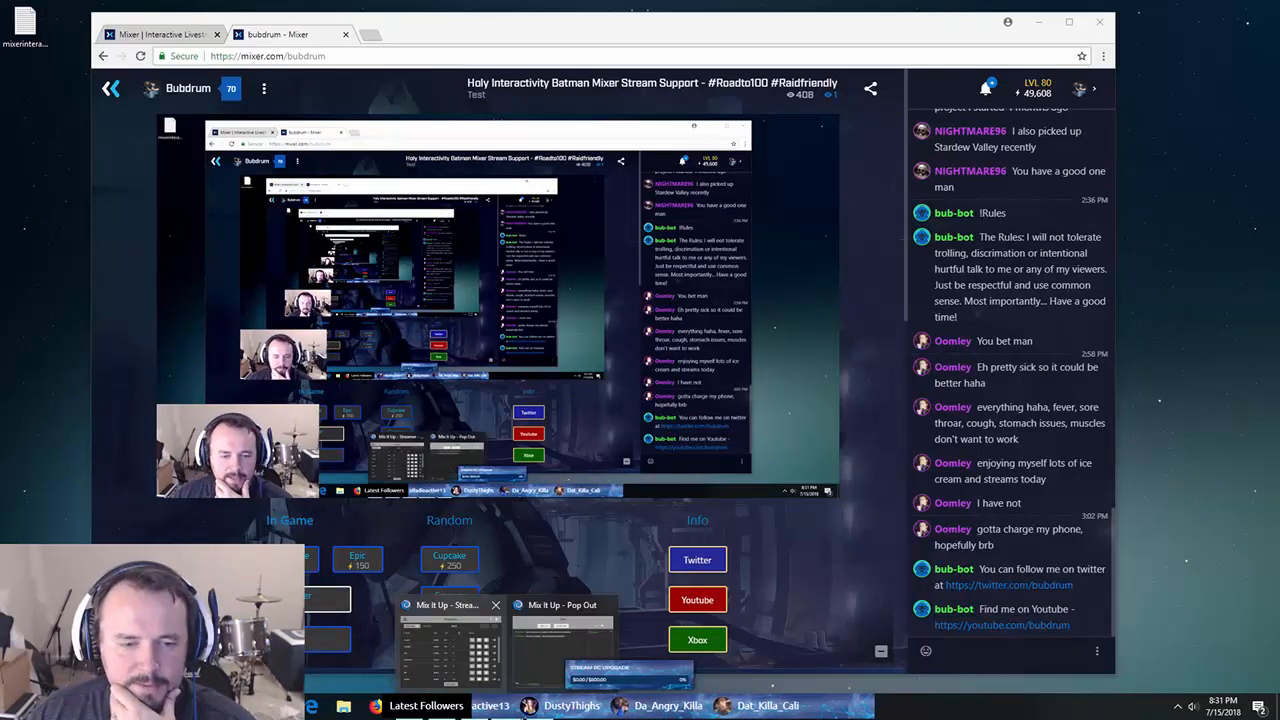
{"action": "left_click", "coordinate": [450, 645]}
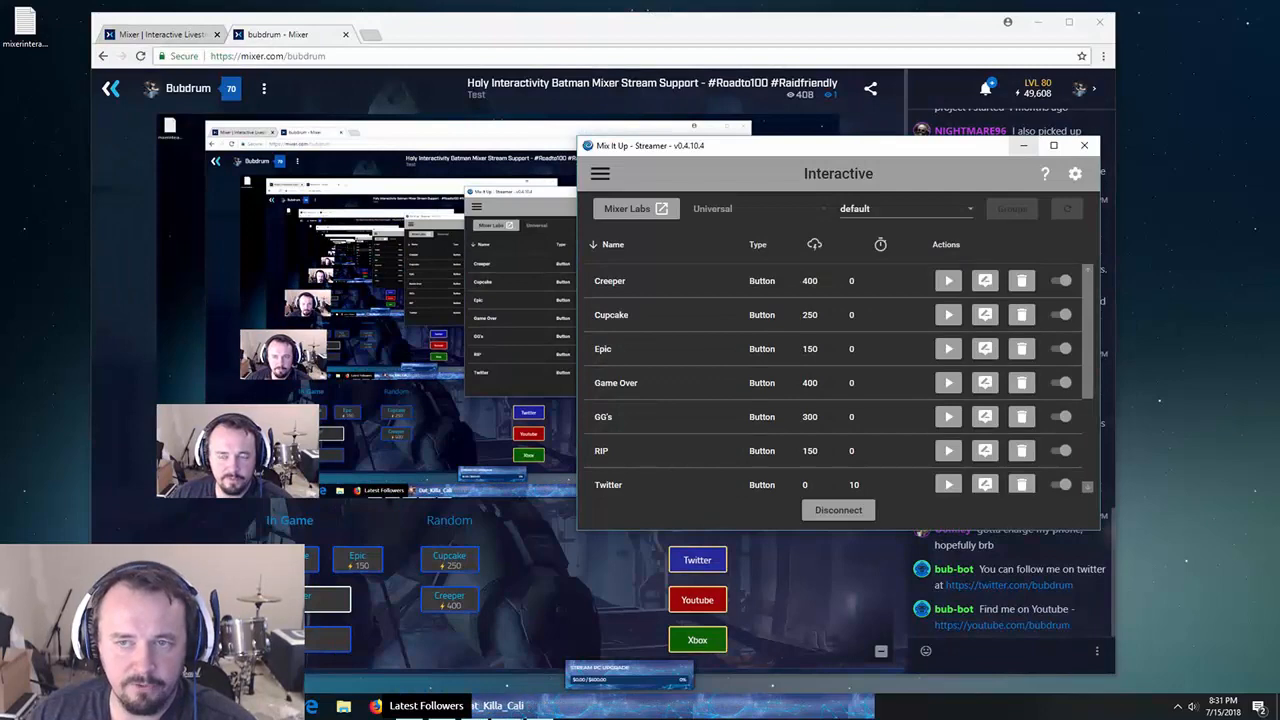
{"action": "left_click", "coordinate": [1023, 146]}
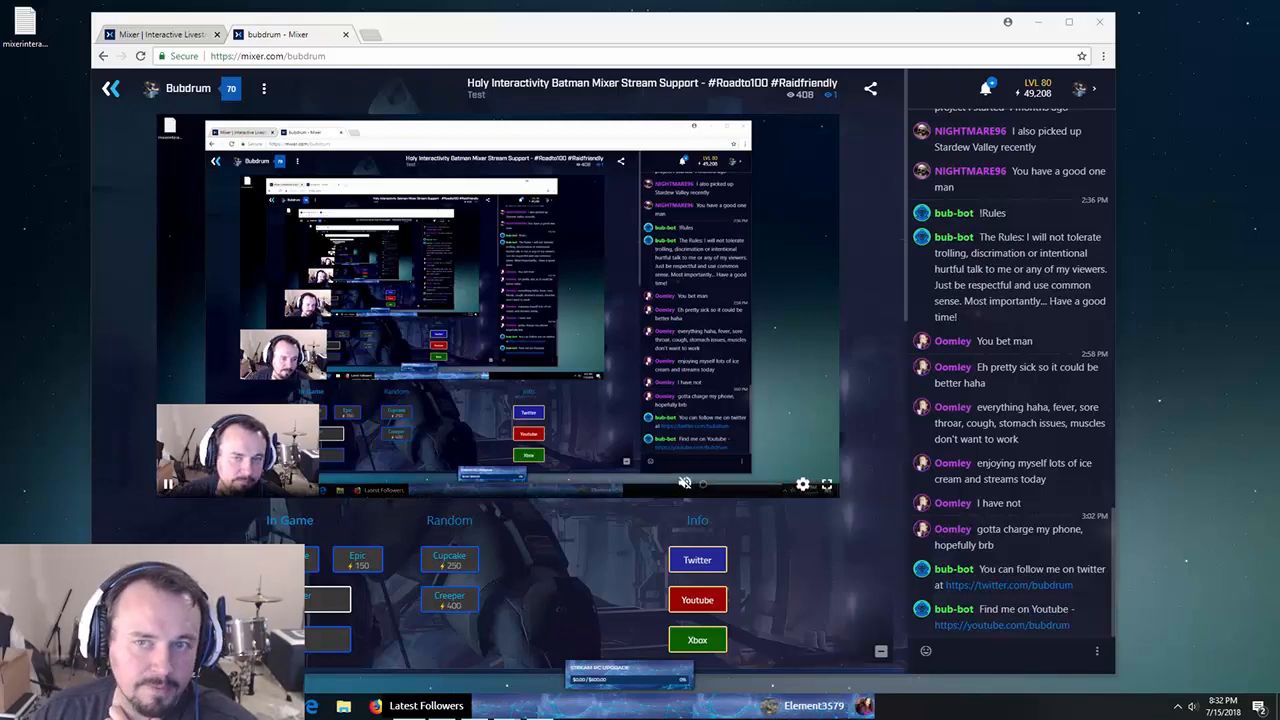
- Restore Mix It Up and navigate to its Services page via the page menu
{"action": "mouse_move", "coordinate": [507, 706]}
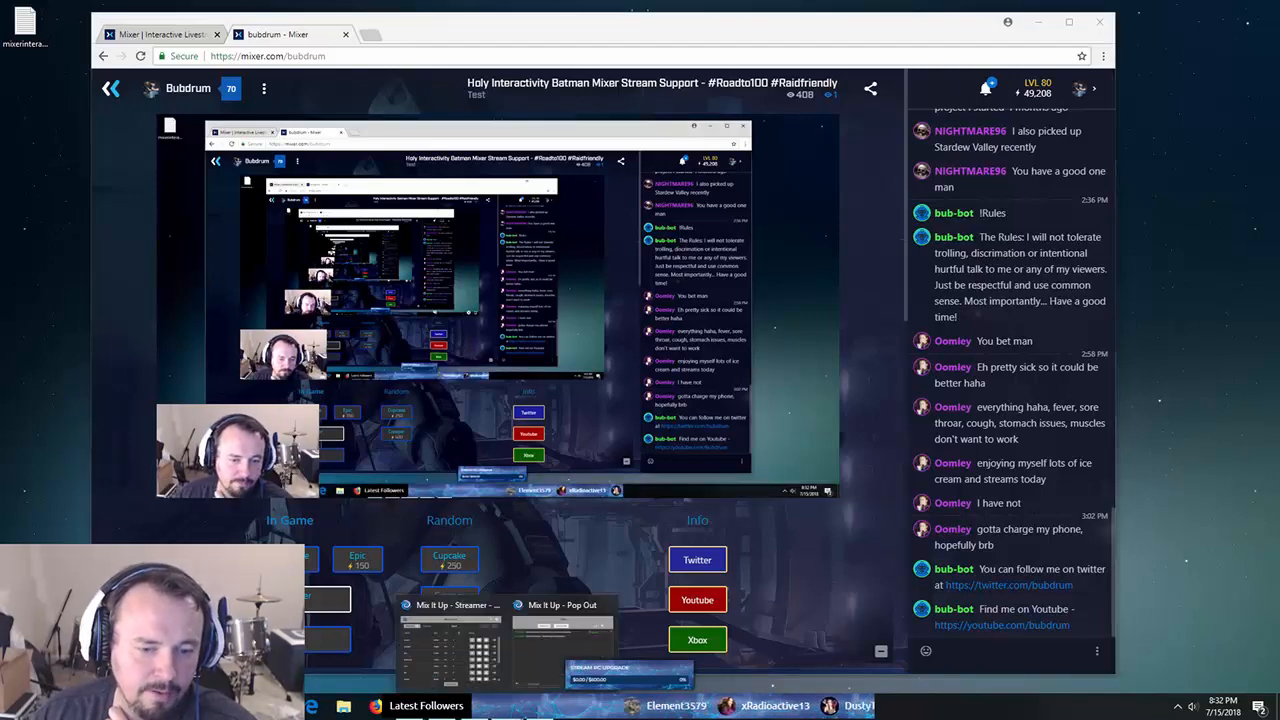
{"action": "mouse_move", "coordinate": [450, 645]}
{"action": "left_click", "coordinate": [451, 645]}
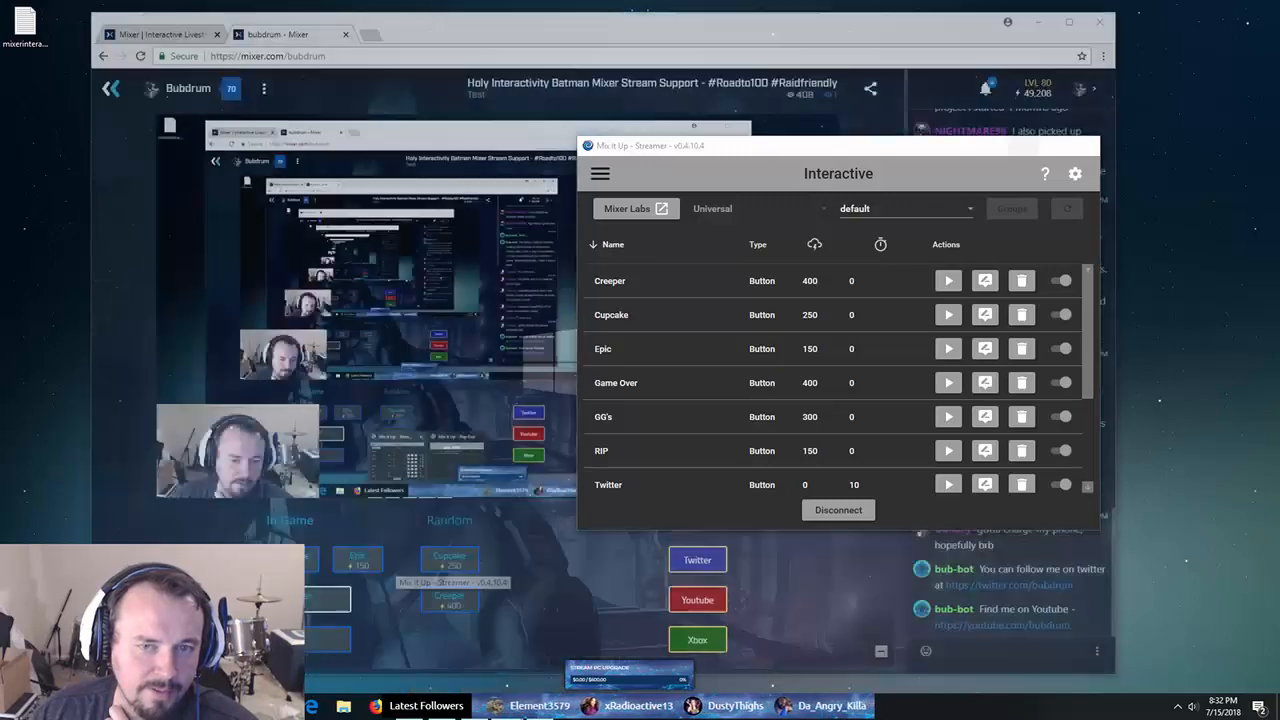
{"action": "left_click", "coordinate": [600, 173]}
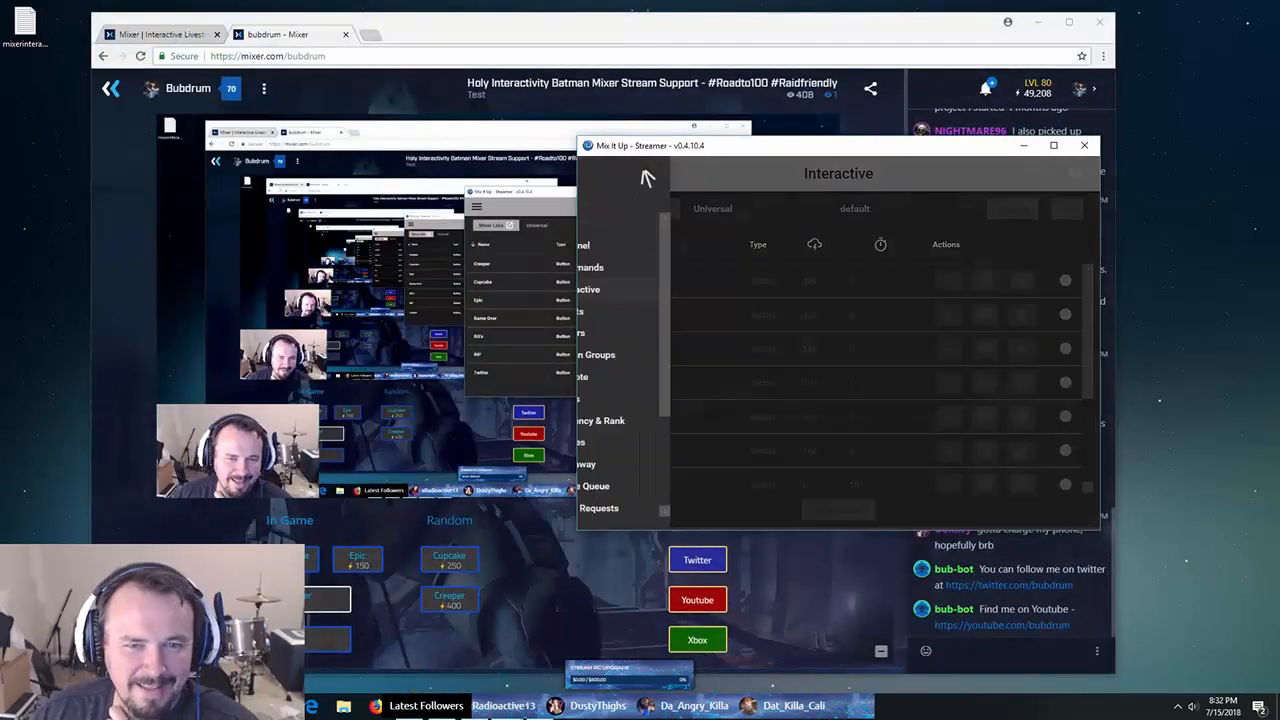
{"action": "scroll", "coordinate": [640, 398], "scroll_direction": "down", "scroll_amount": 3}
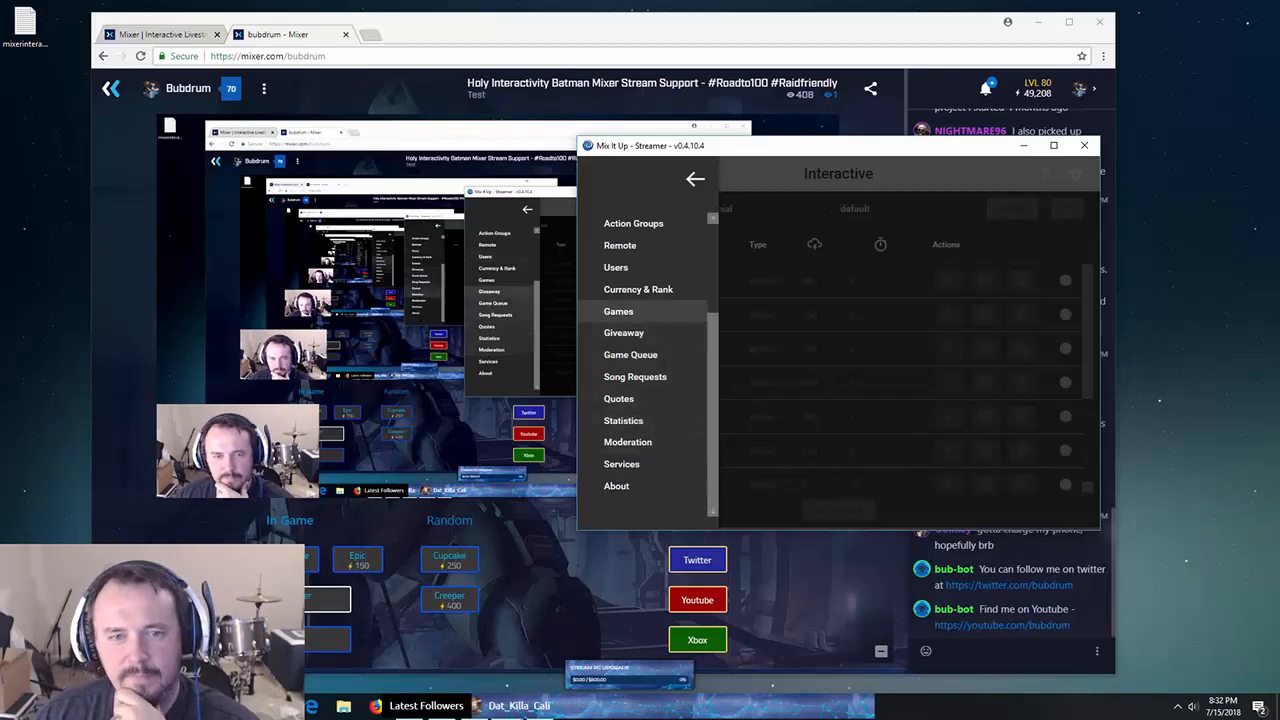
{"action": "scroll", "coordinate": [640, 400], "scroll_direction": "up", "scroll_amount": 3}
{"action": "scroll", "coordinate": [640, 398], "scroll_direction": "down", "scroll_amount": 3}
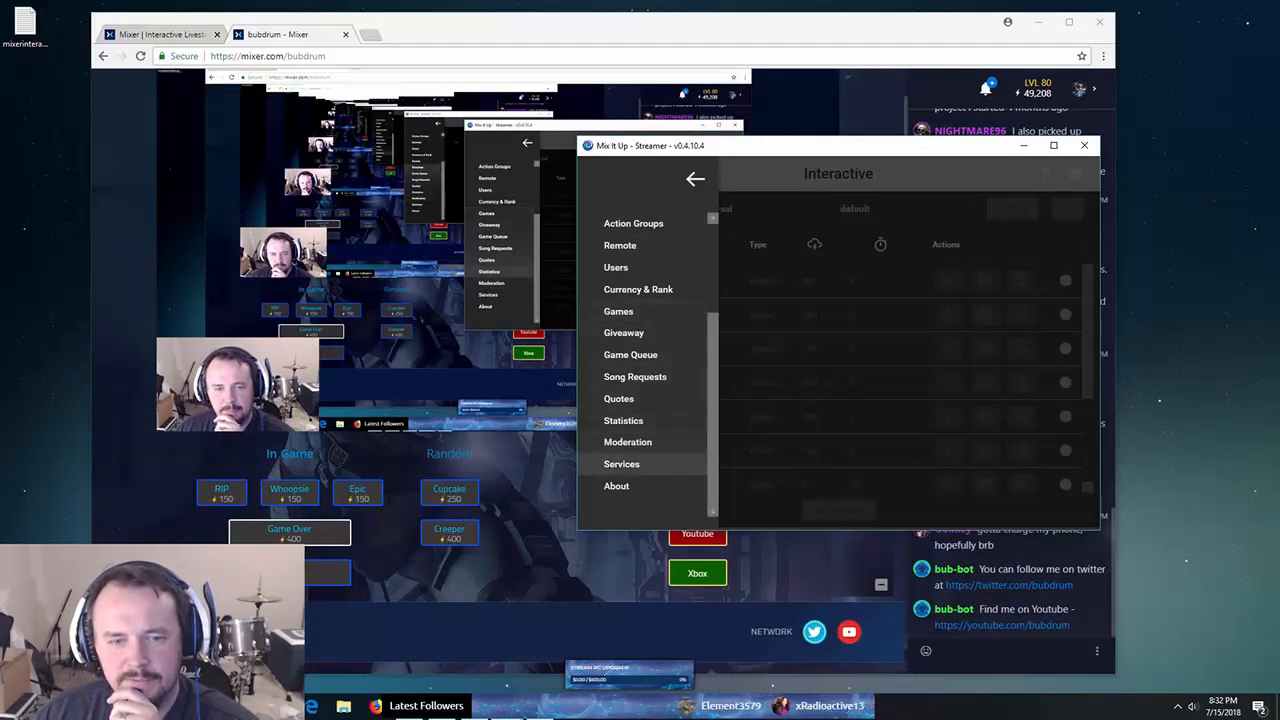
{"action": "left_click", "coordinate": [622, 464]}
{"action": "left_click", "coordinate": [1023, 146]}
{"action": "left_click", "coordinate": [162, 34]}
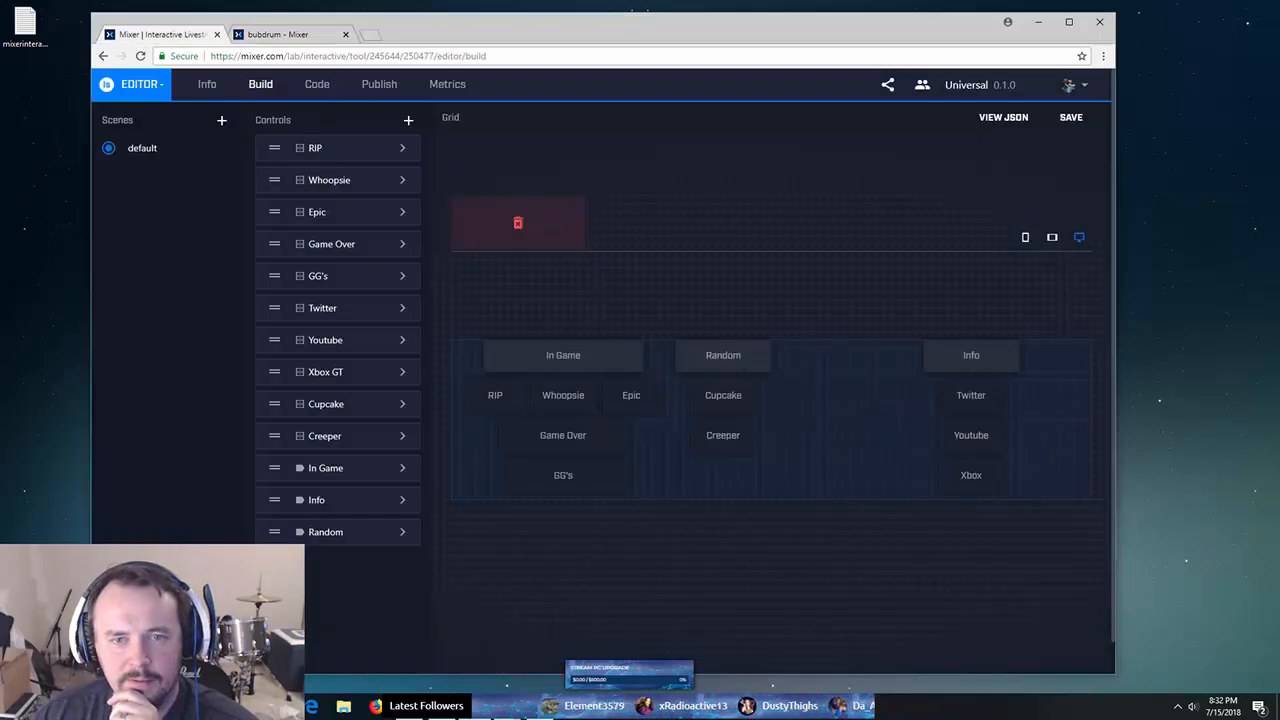
{"action": "left_click", "coordinate": [504, 706]}
{"action": "left_click", "coordinate": [451, 647]}
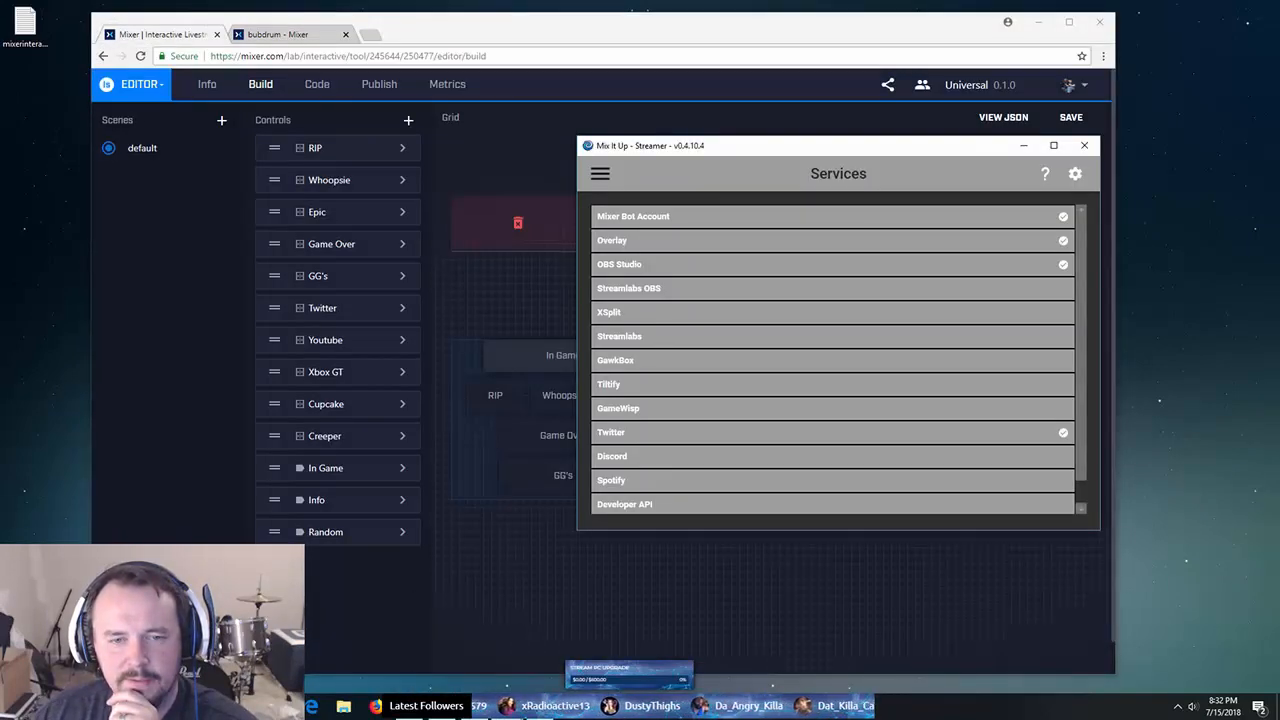
{"action": "left_click", "coordinate": [640, 241]}
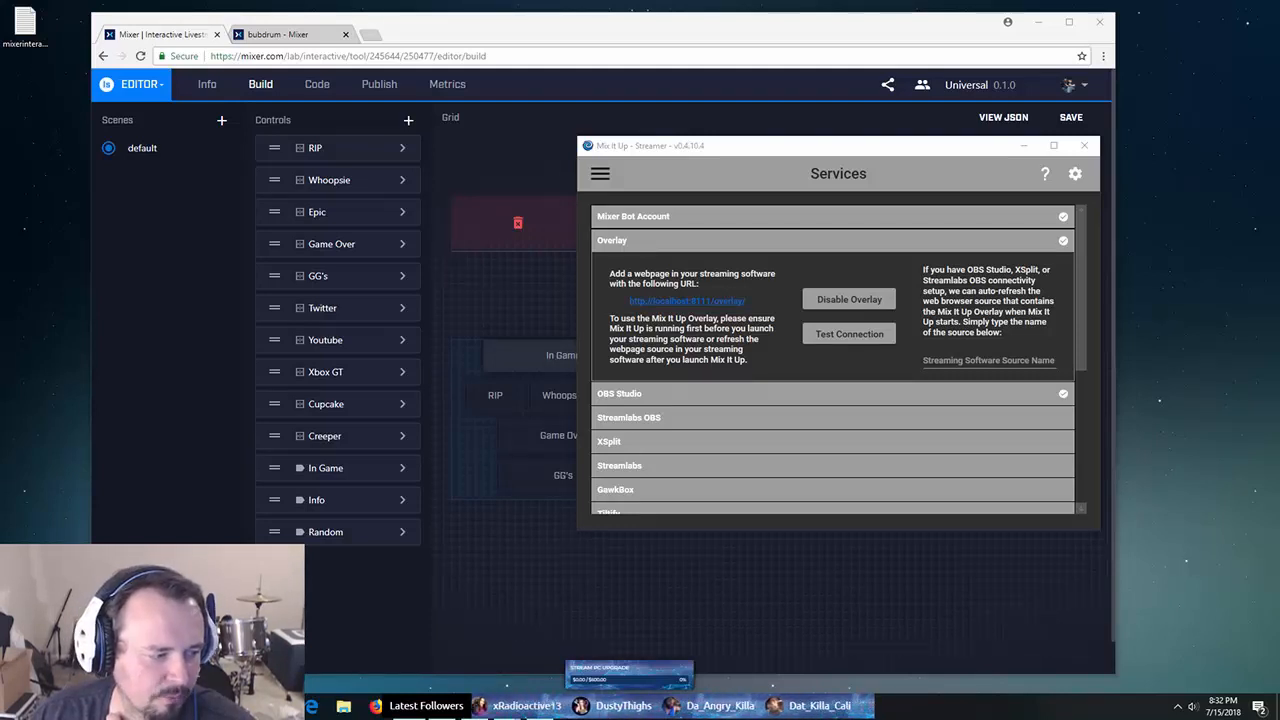
{"action": "left_click_drag", "start_coordinate": [0, 102], "coordinate": [759, 105]}
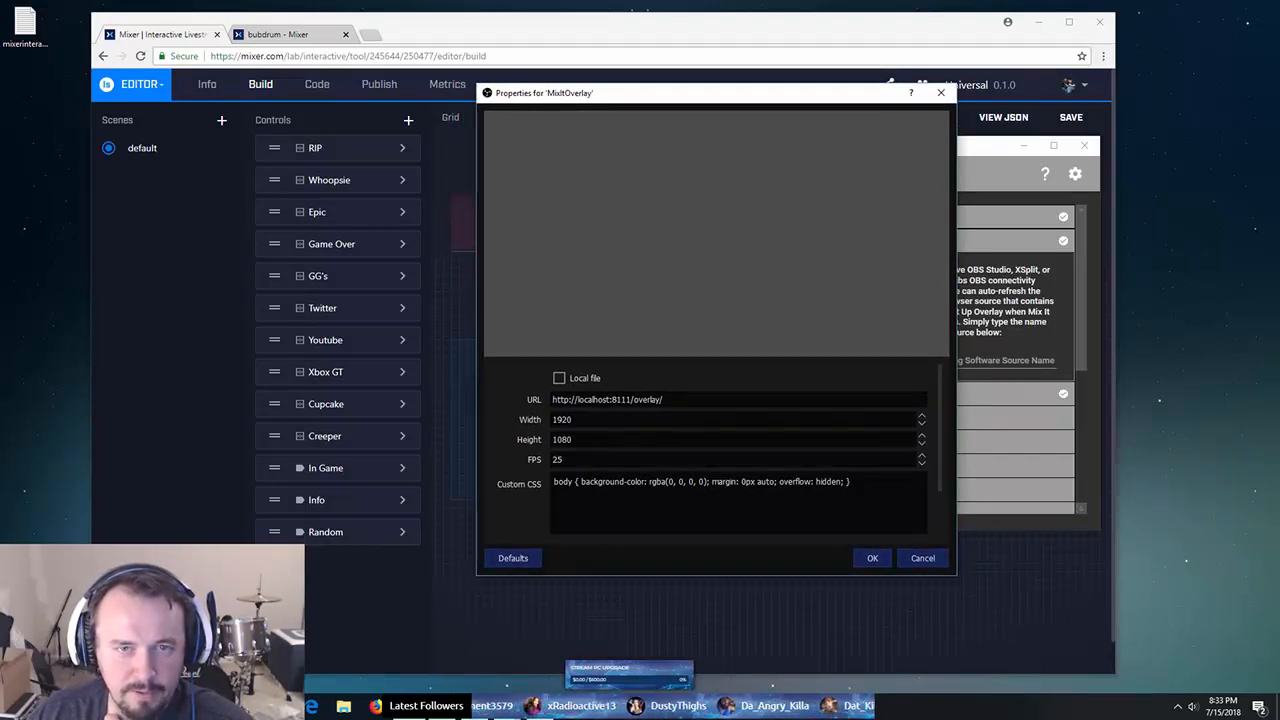
- Rerun Mix It Up's overlay connection test until it succeeds, then close the MixItOverlay properties unchanged
{"action": "left_click_drag", "start_coordinate": [700, 92], "coordinate": [319, 130]}
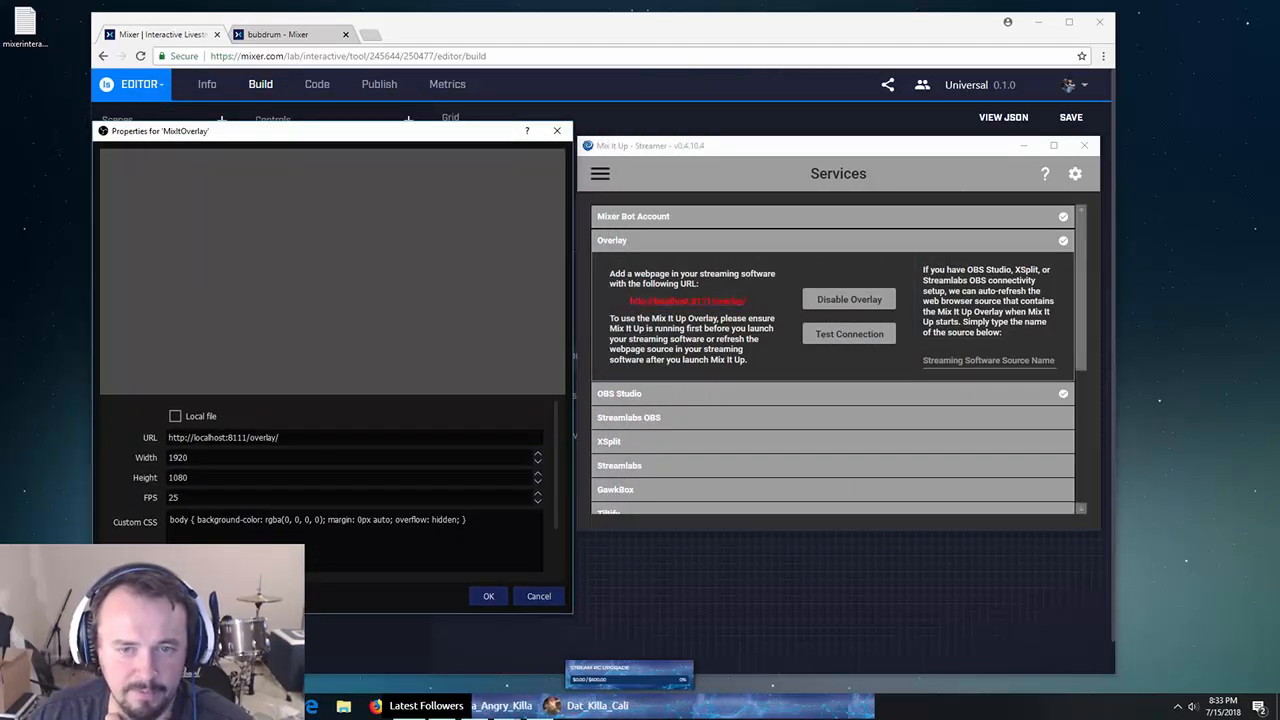
{"action": "left_click", "coordinate": [838, 146]}
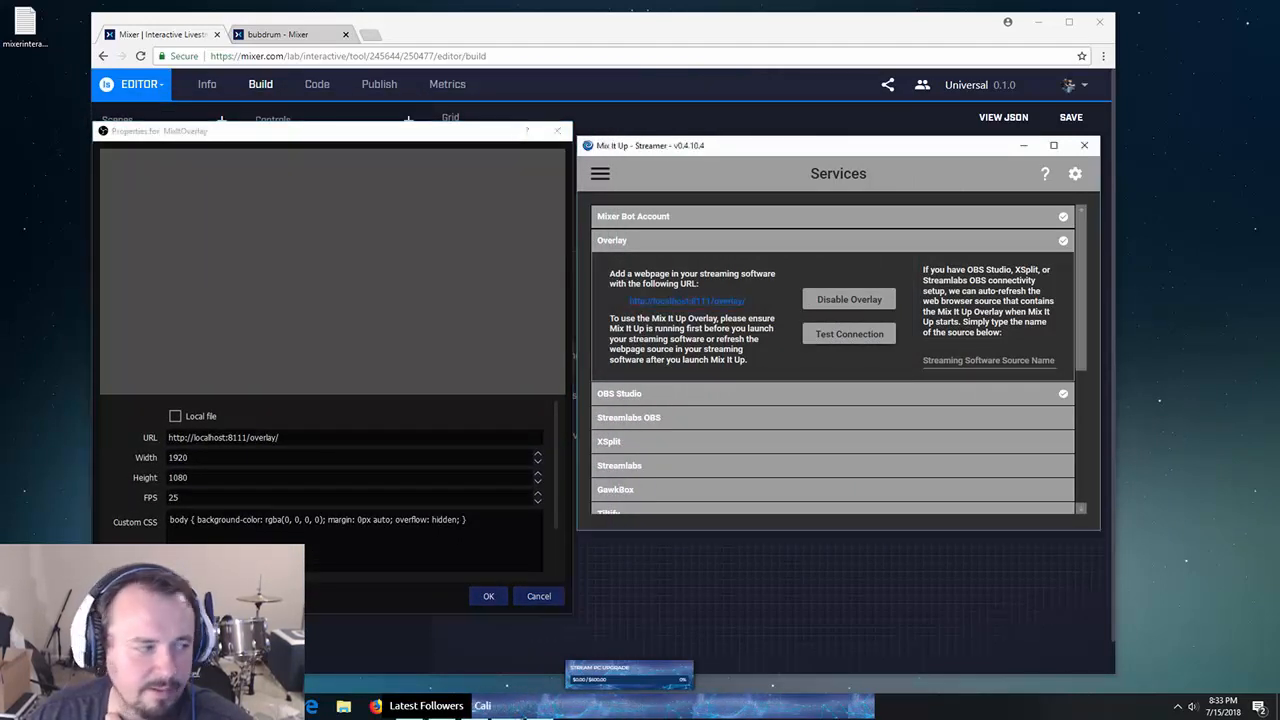
{"action": "left_click", "coordinate": [849, 334]}
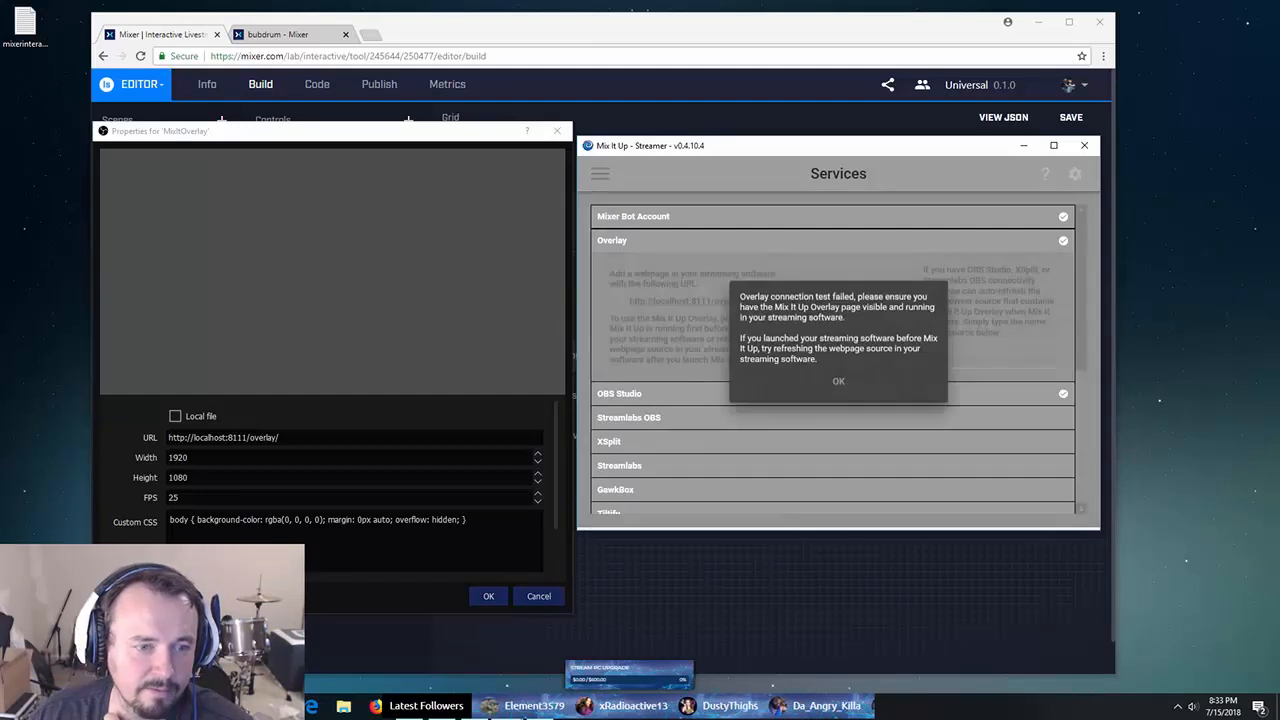
{"action": "left_click", "coordinate": [838, 381]}
{"action": "scroll", "coordinate": [350, 490], "scroll_direction": "down", "scroll_amount": 2}
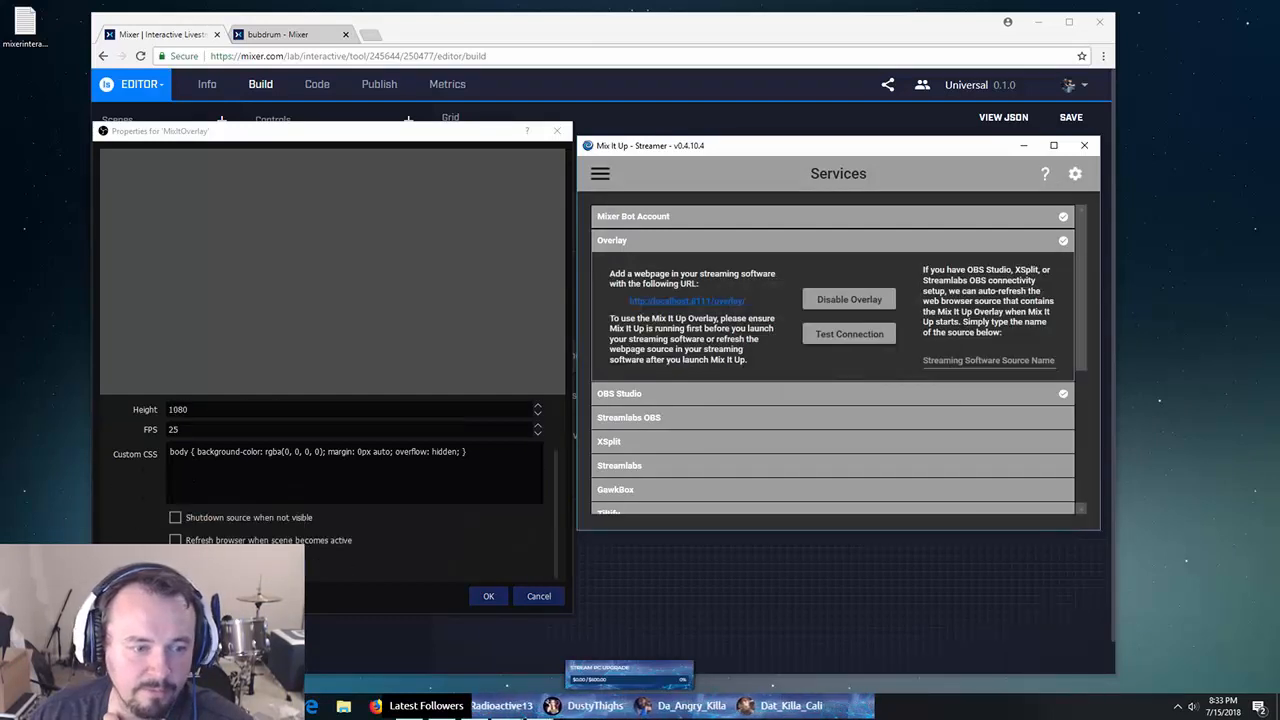
{"action": "scroll", "coordinate": [333, 400], "scroll_direction": "up", "scroll_amount": 2}
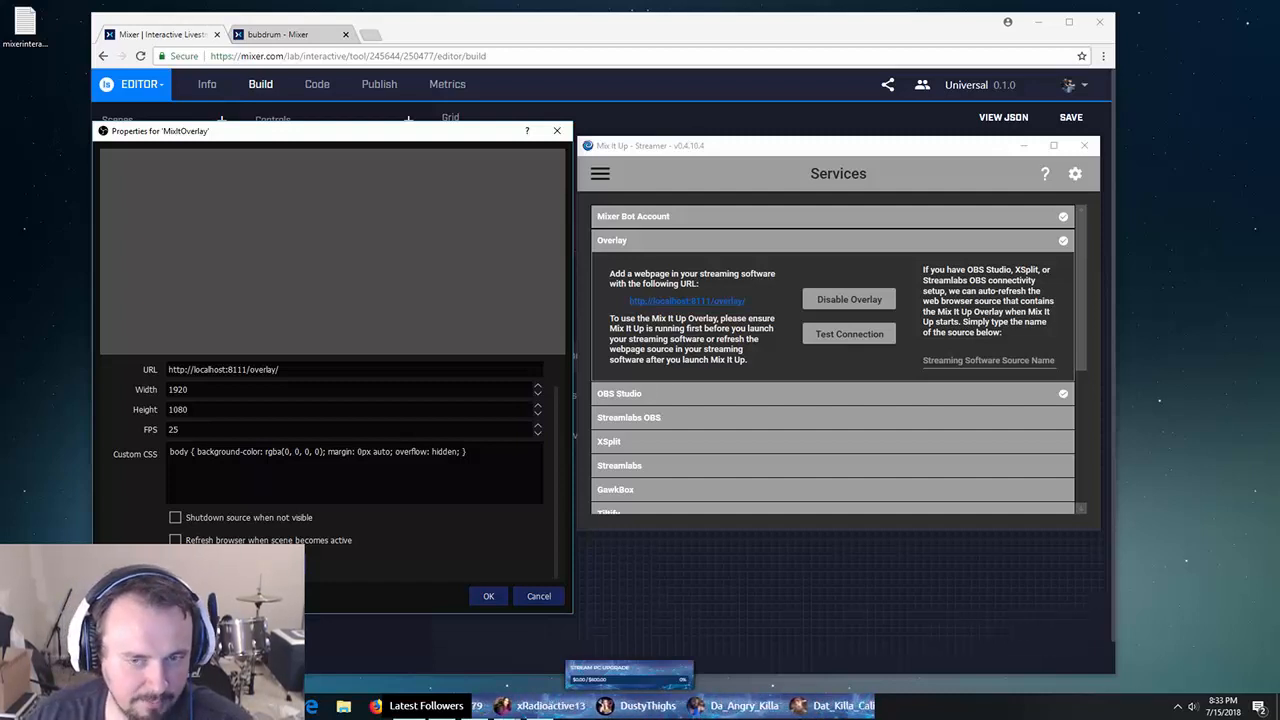
{"action": "left_click", "coordinate": [849, 333]}
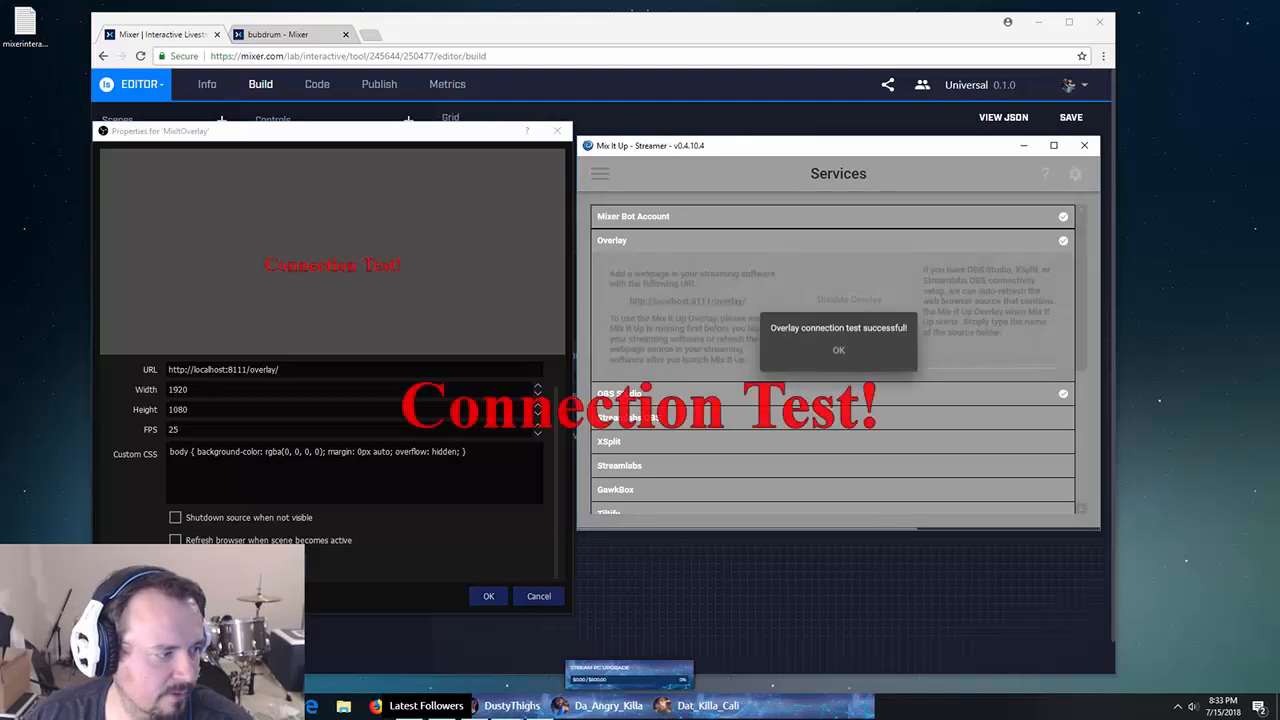
{"action": "left_click", "coordinate": [838, 350]}
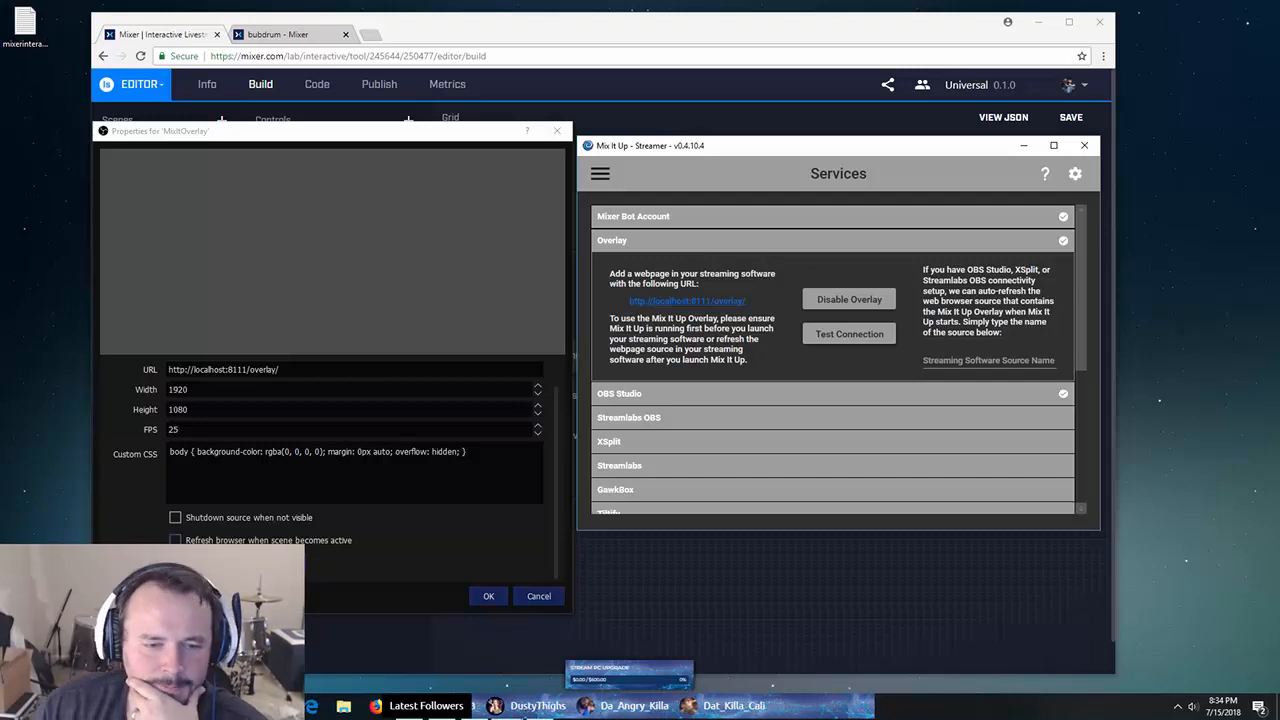
{"action": "left_click", "coordinate": [488, 596]}
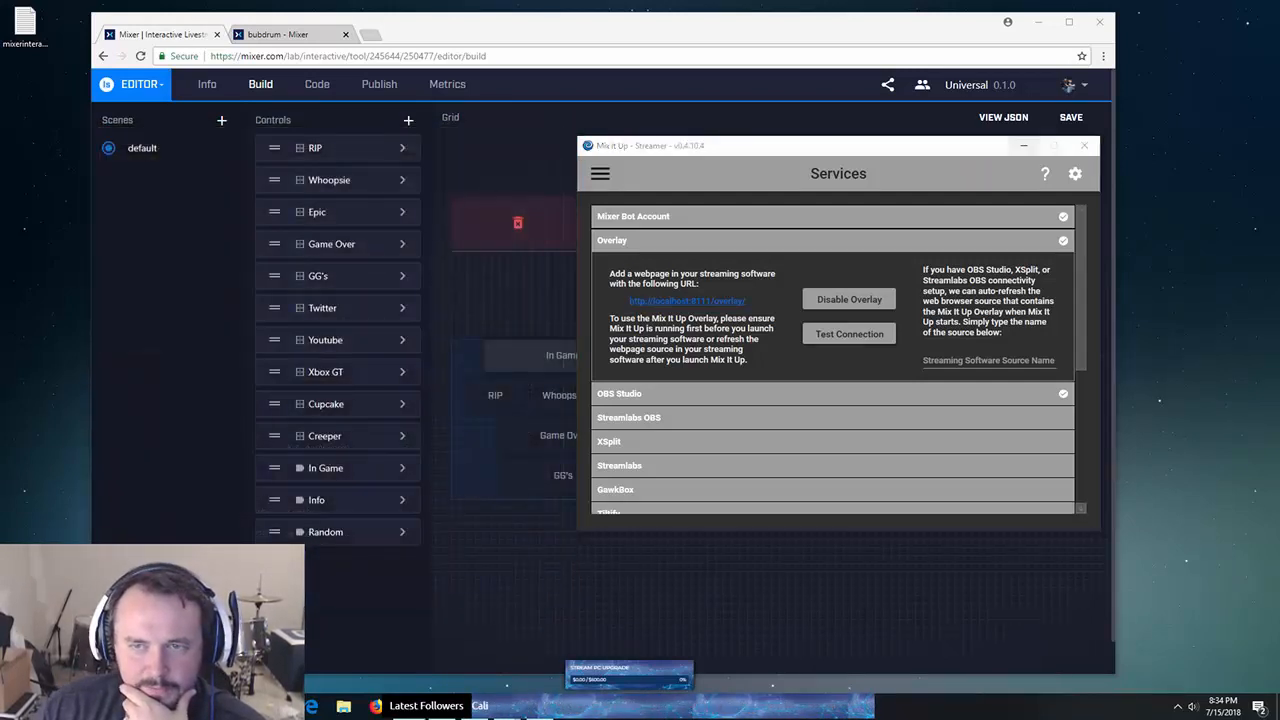
{"action": "left_click", "coordinate": [1023, 145]}
- On the live Mixer channel page, trigger the Epic MixPlay button to show the EPIC graphic
{"action": "left_click", "coordinate": [282, 34]}
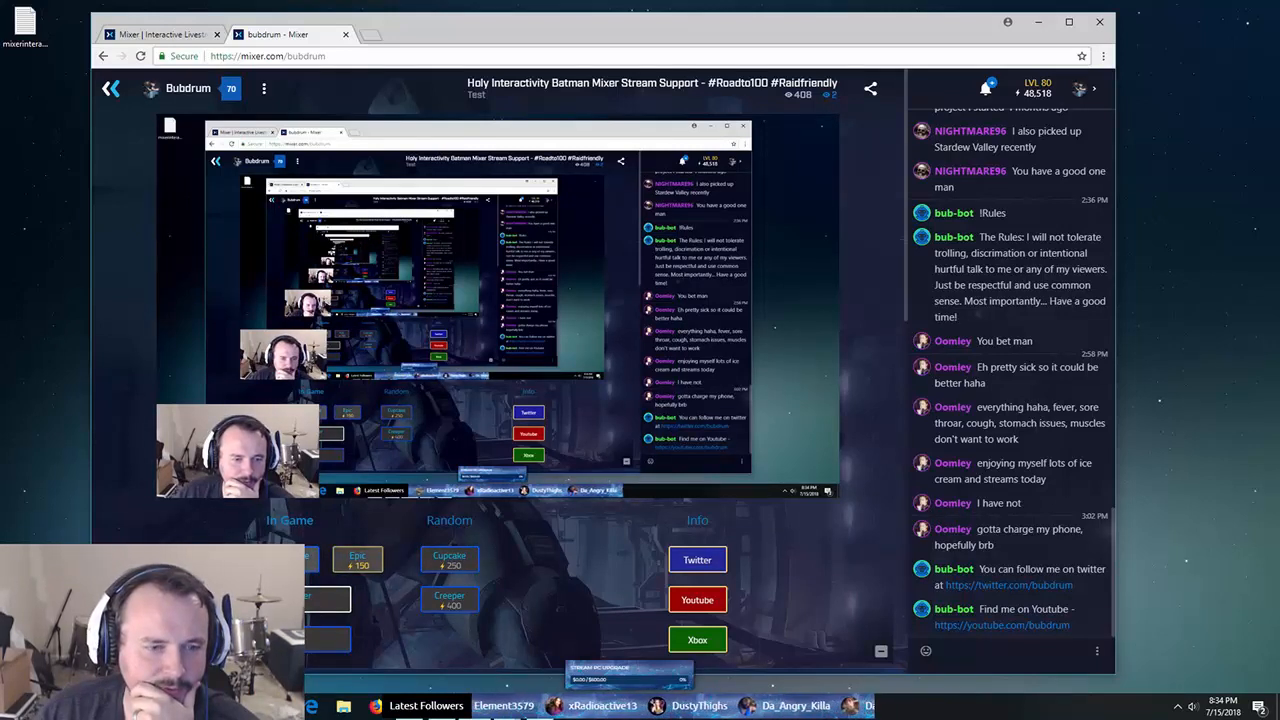
{"action": "left_click", "coordinate": [357, 560]}
{"action": "mouse_move", "coordinate": [474, 706]}
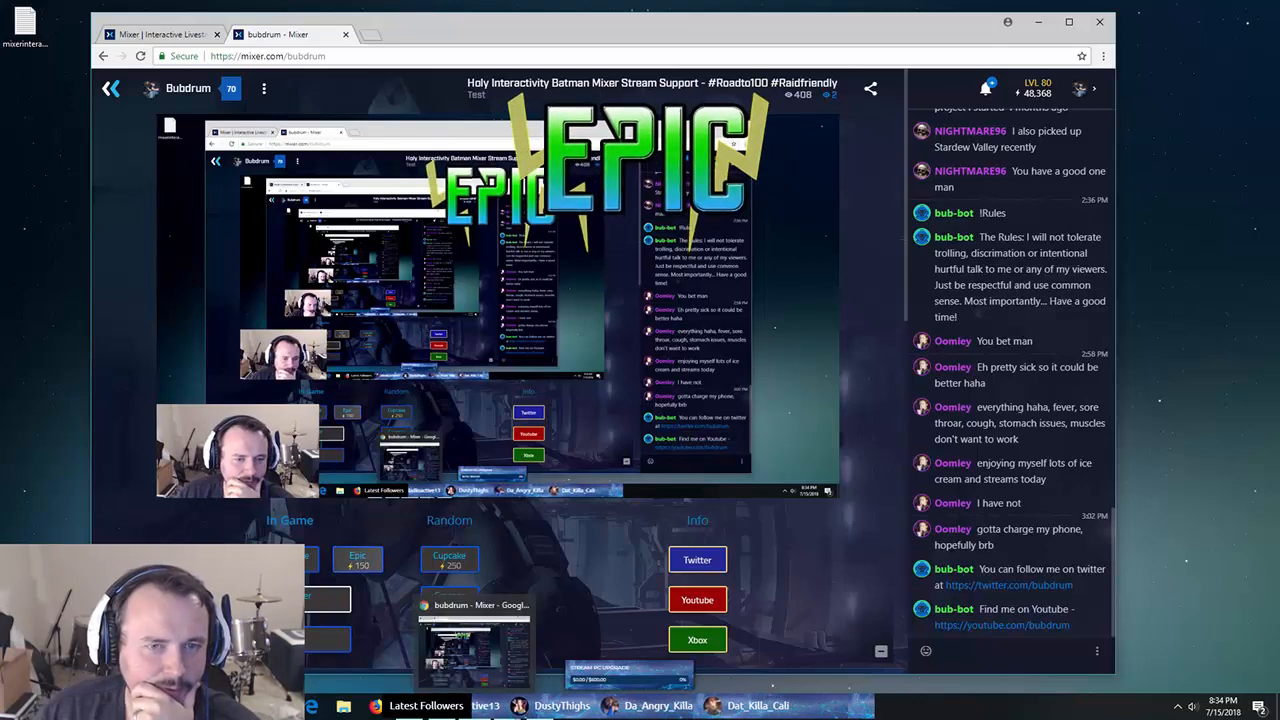
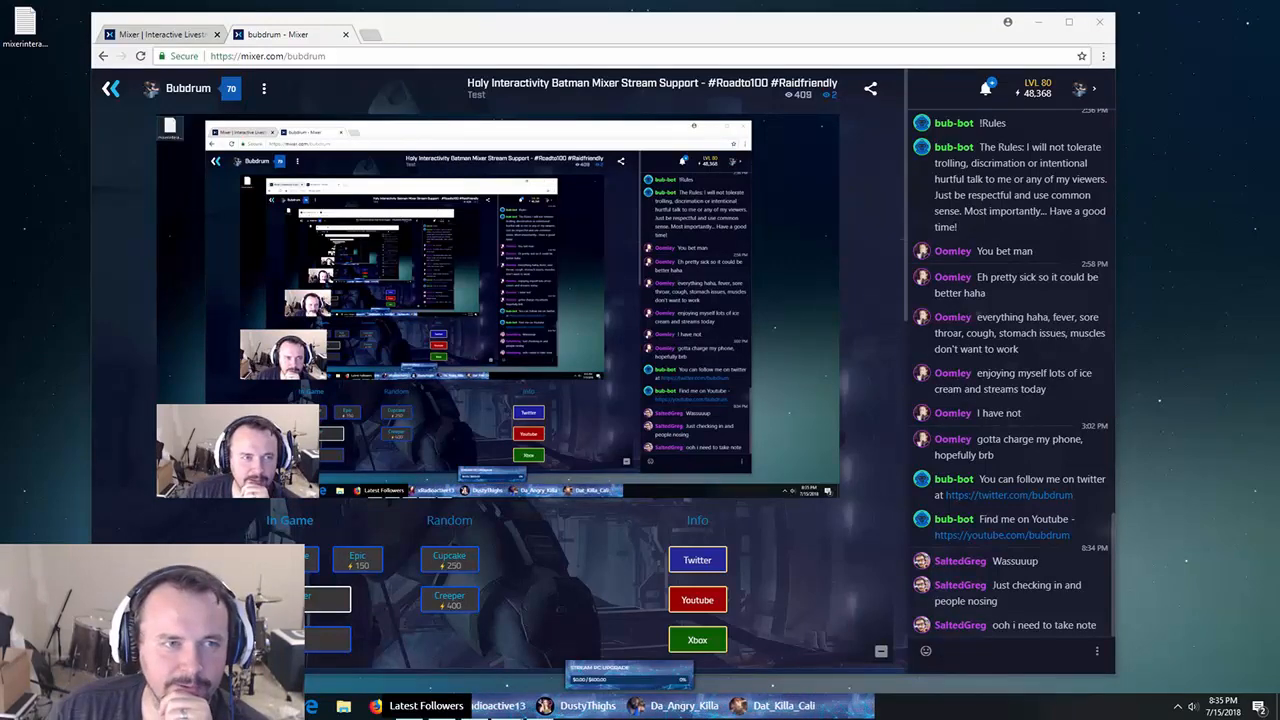
- Check the MixPlay button grid in the Interactive editor, return to the bubdrum channel page, and open a new tab
{"action": "left_click", "coordinate": [160, 34]}
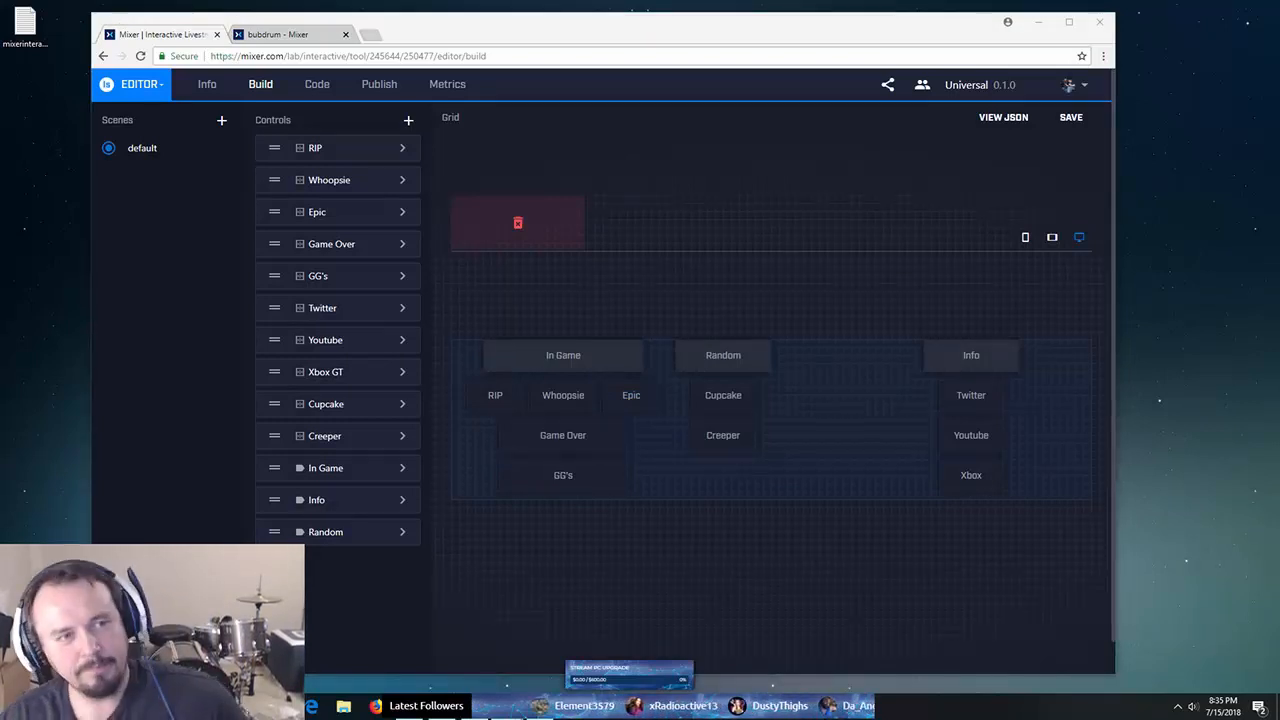
{"action": "left_click", "coordinate": [278, 34]}
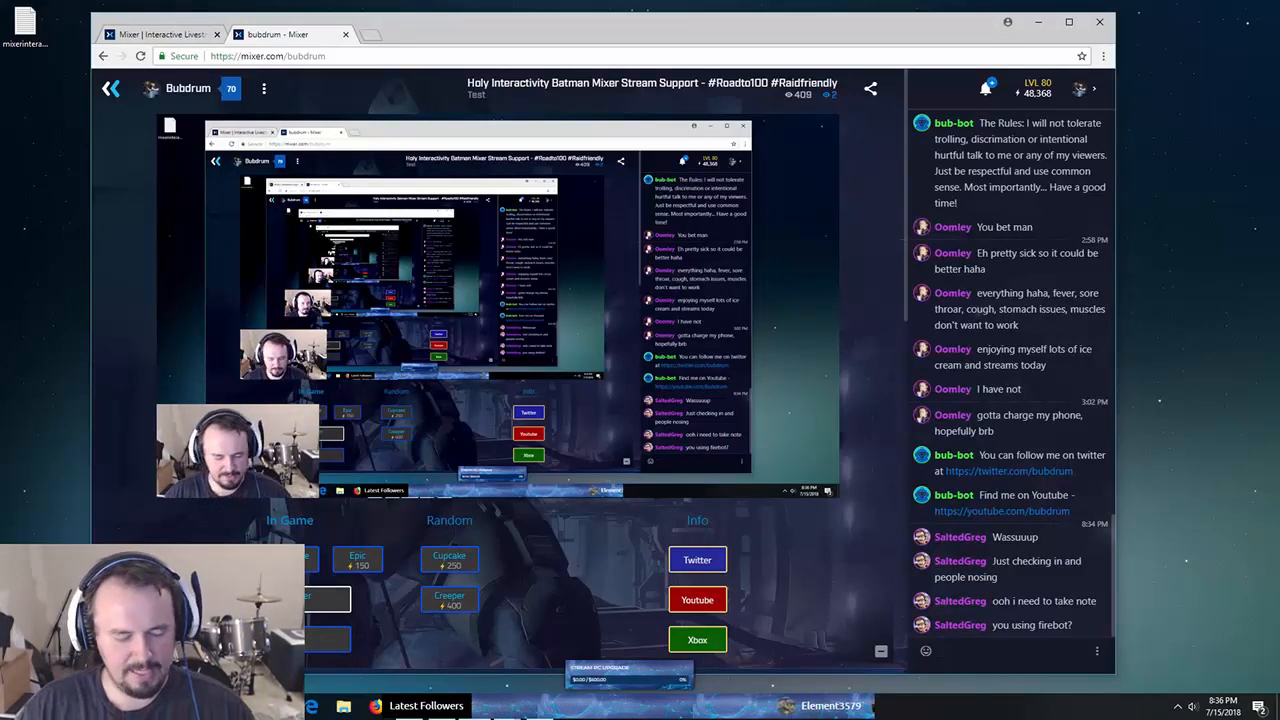
{"action": "key", "text": "ctrl+t"}
- Load mixitupapp.com and scroll through its introduction and features sections
{"action": "type", "text": "mix"}
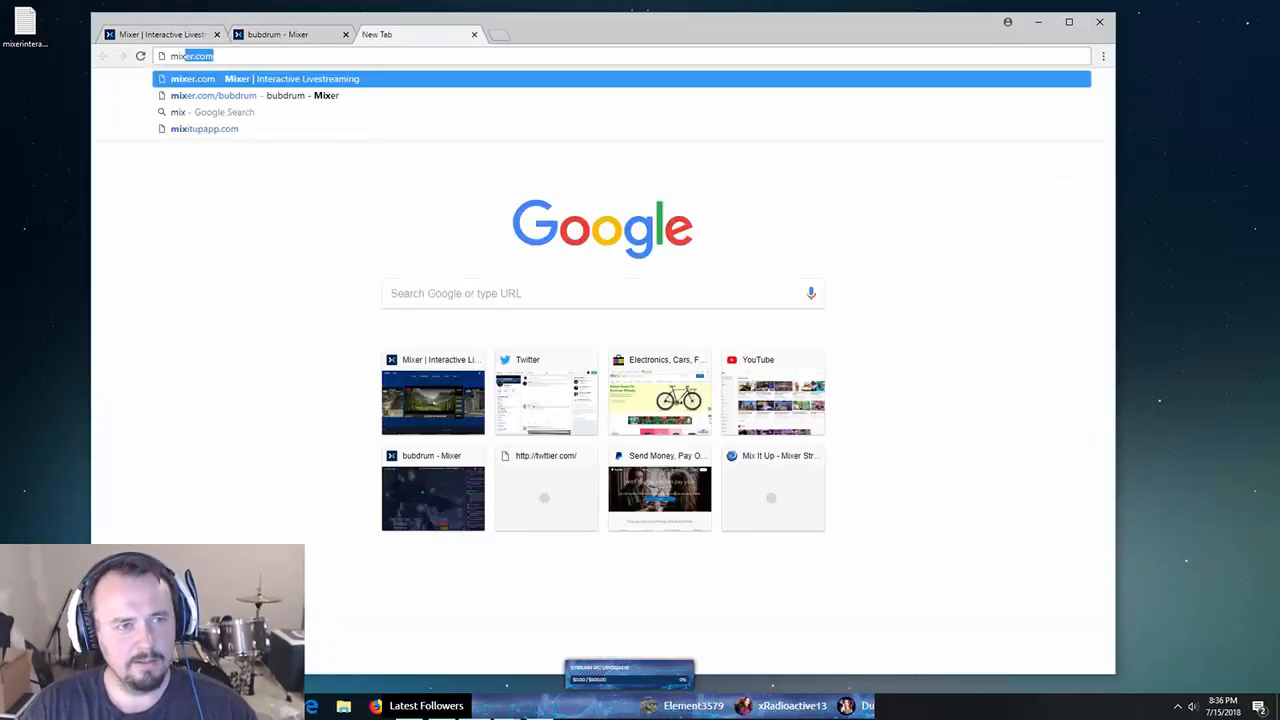
{"action": "type", "text": "itupapp.co"}
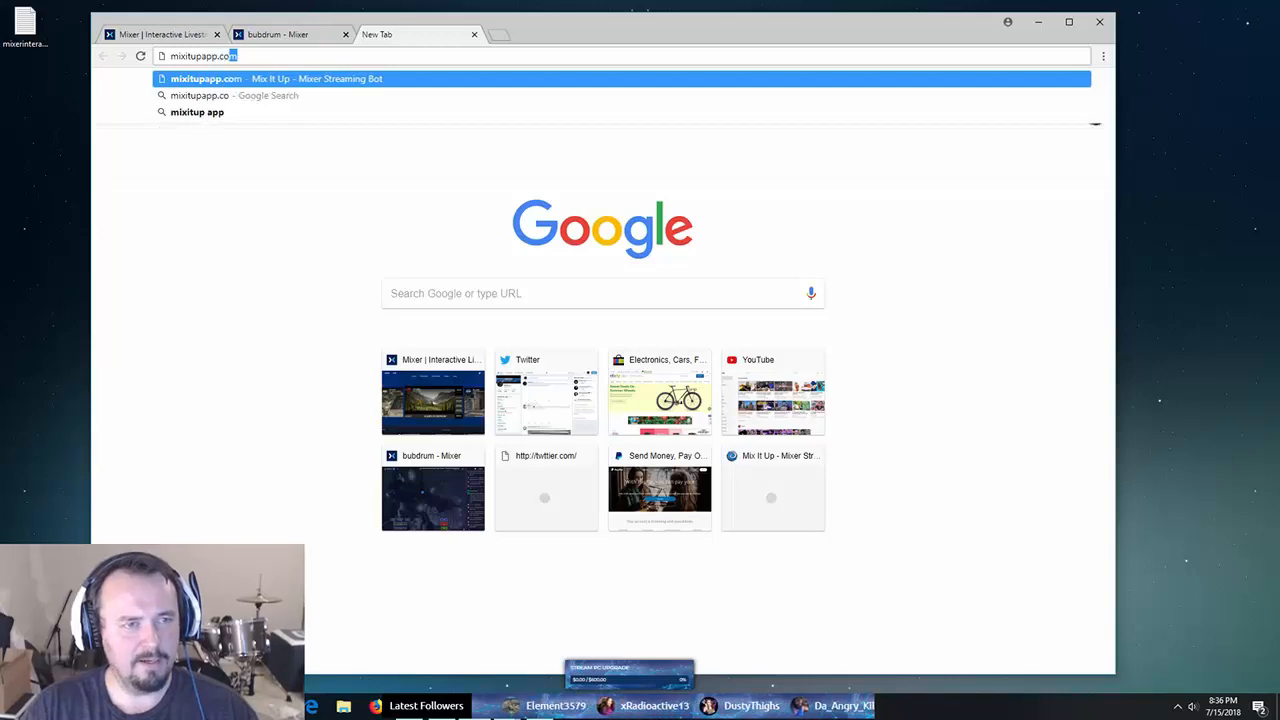
{"action": "key", "text": "Return"}
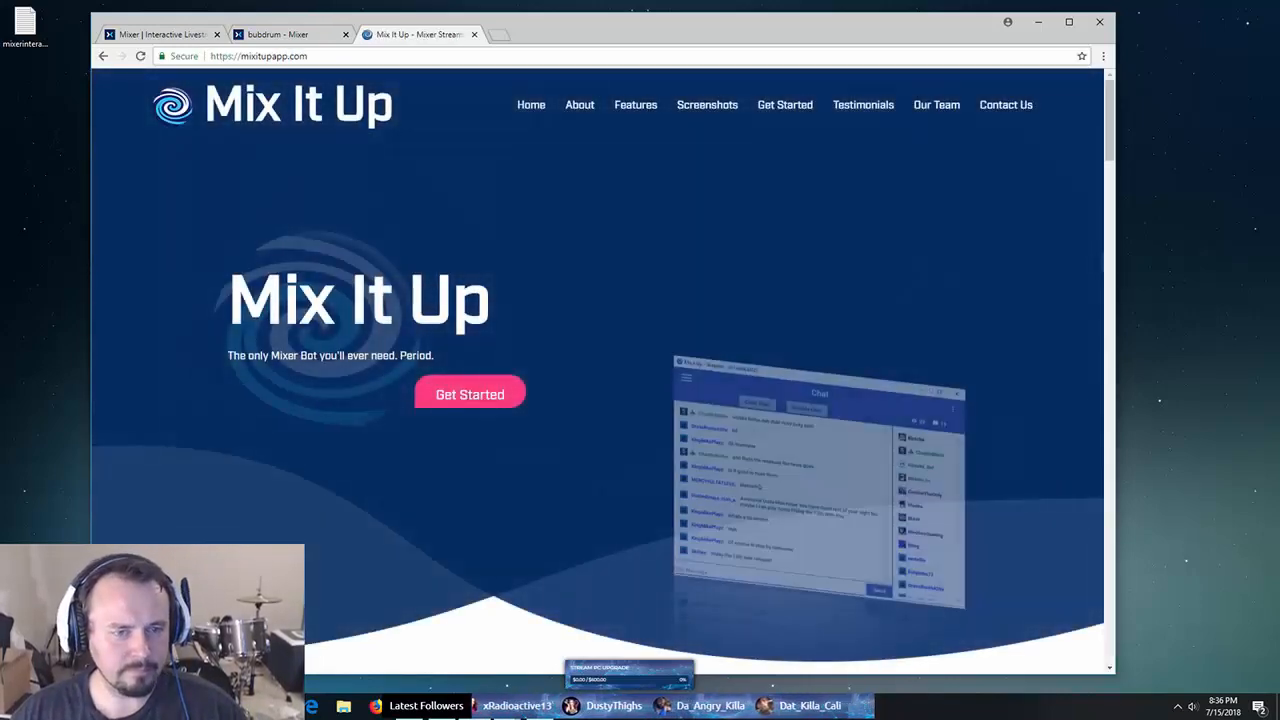
{"action": "scroll", "coordinate": [597, 400], "scroll_direction": "down", "scroll_amount": 4}
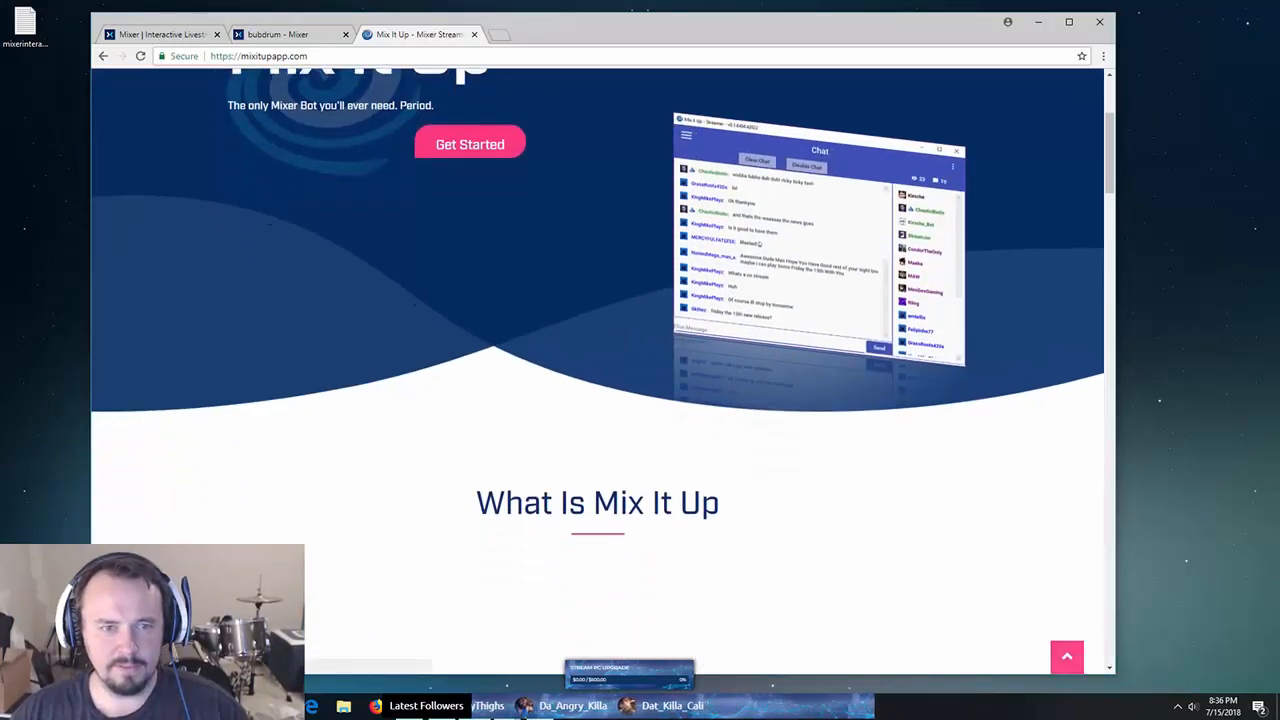
{"action": "scroll", "coordinate": [597, 390], "scroll_direction": "up", "scroll_amount": 5}
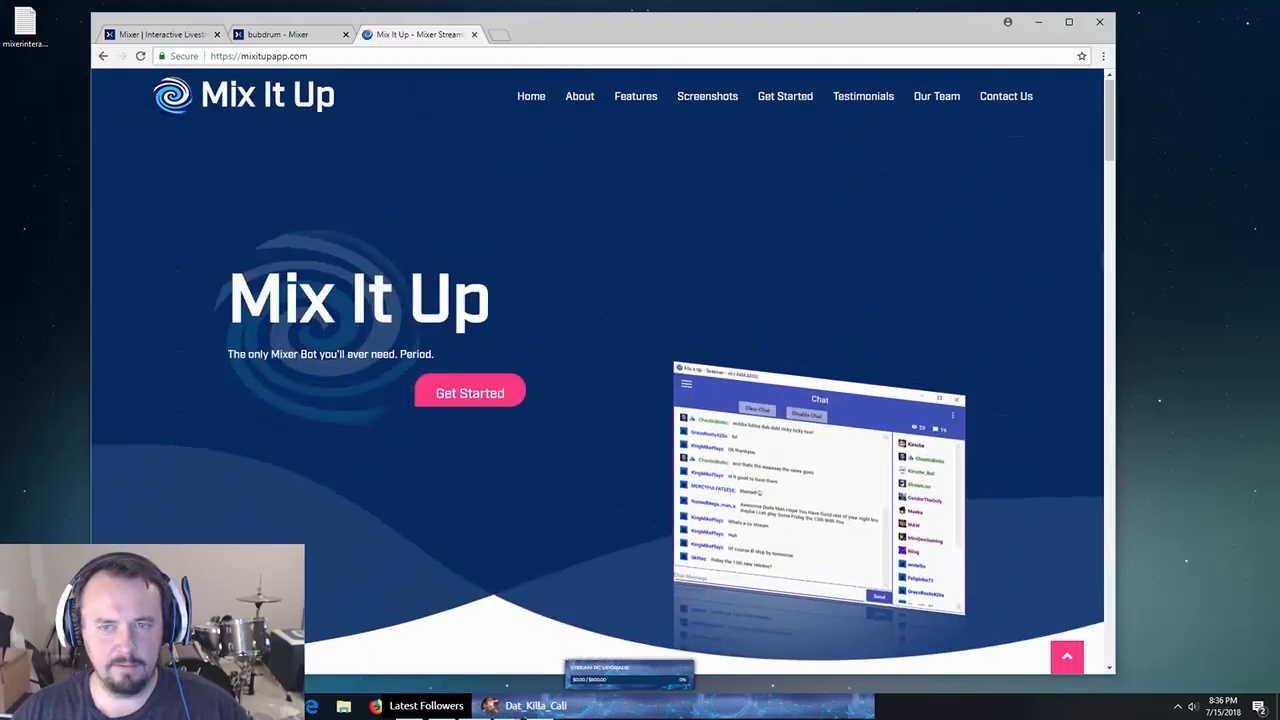
{"action": "scroll", "coordinate": [597, 390], "scroll_direction": "down", "scroll_amount": 5}
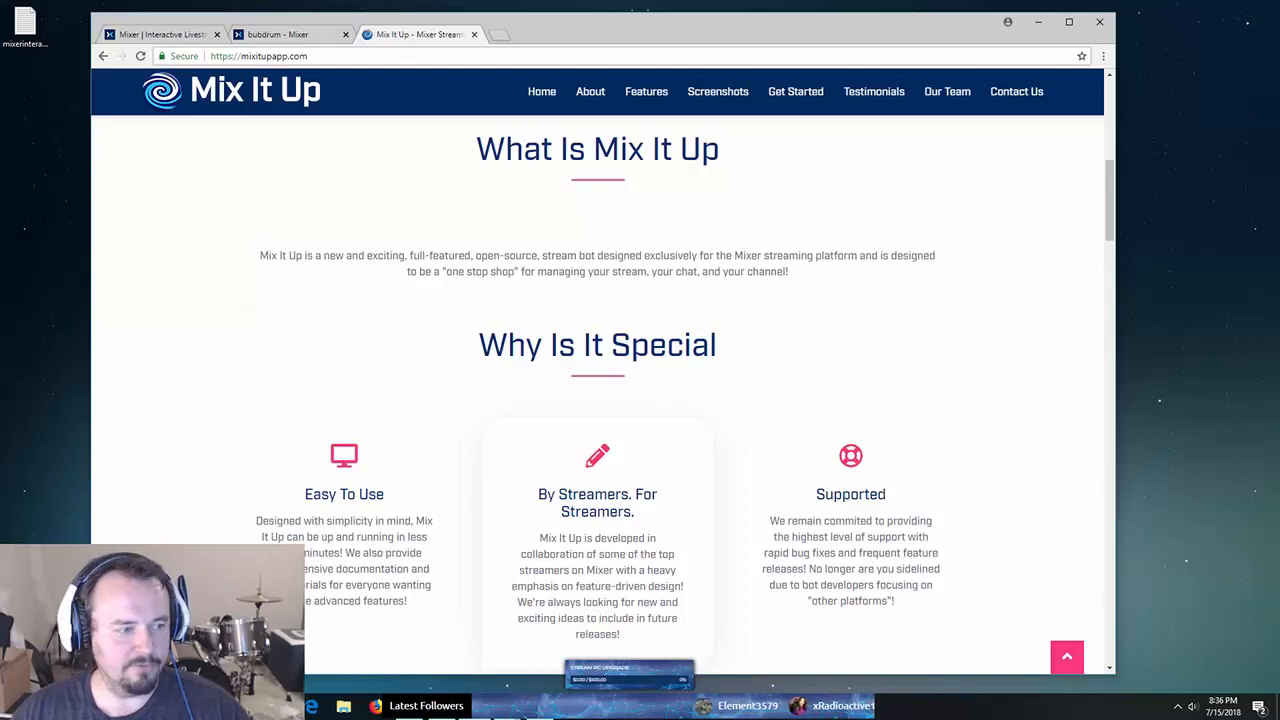
{"action": "scroll", "coordinate": [597, 390], "scroll_direction": "up", "scroll_amount": 5}
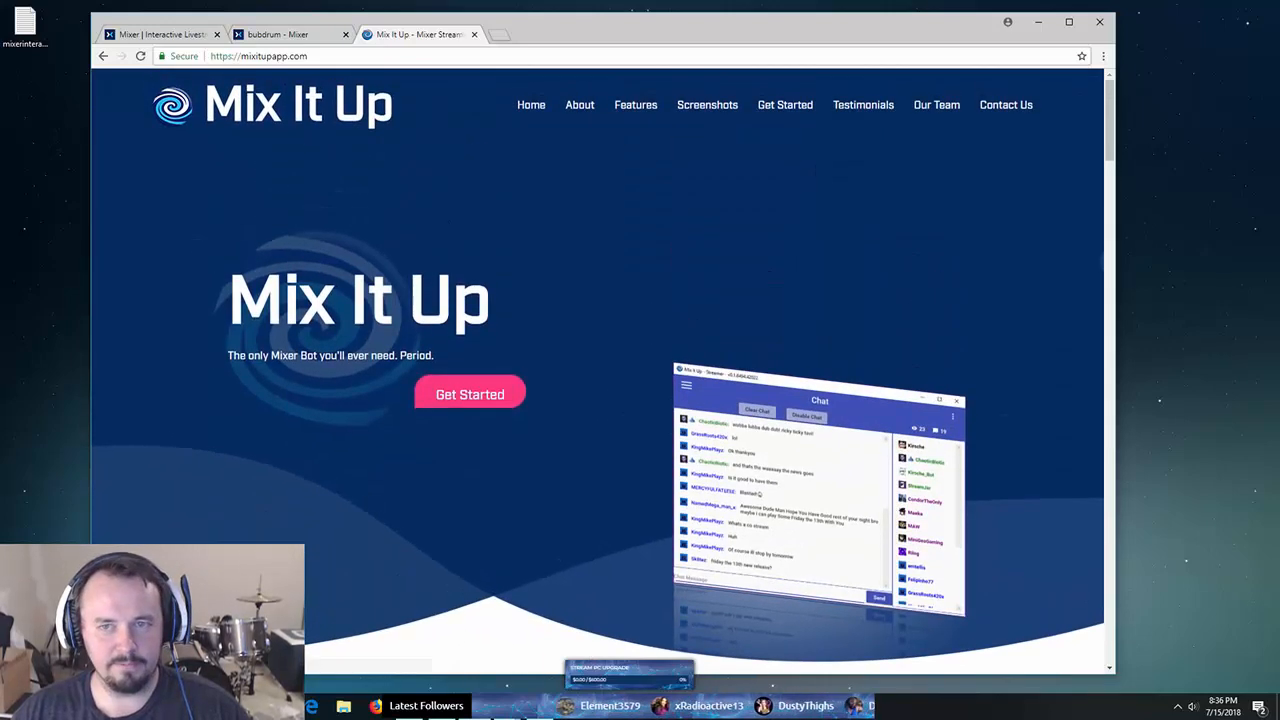
{"action": "scroll", "coordinate": [597, 390], "scroll_direction": "down", "scroll_amount": 20}
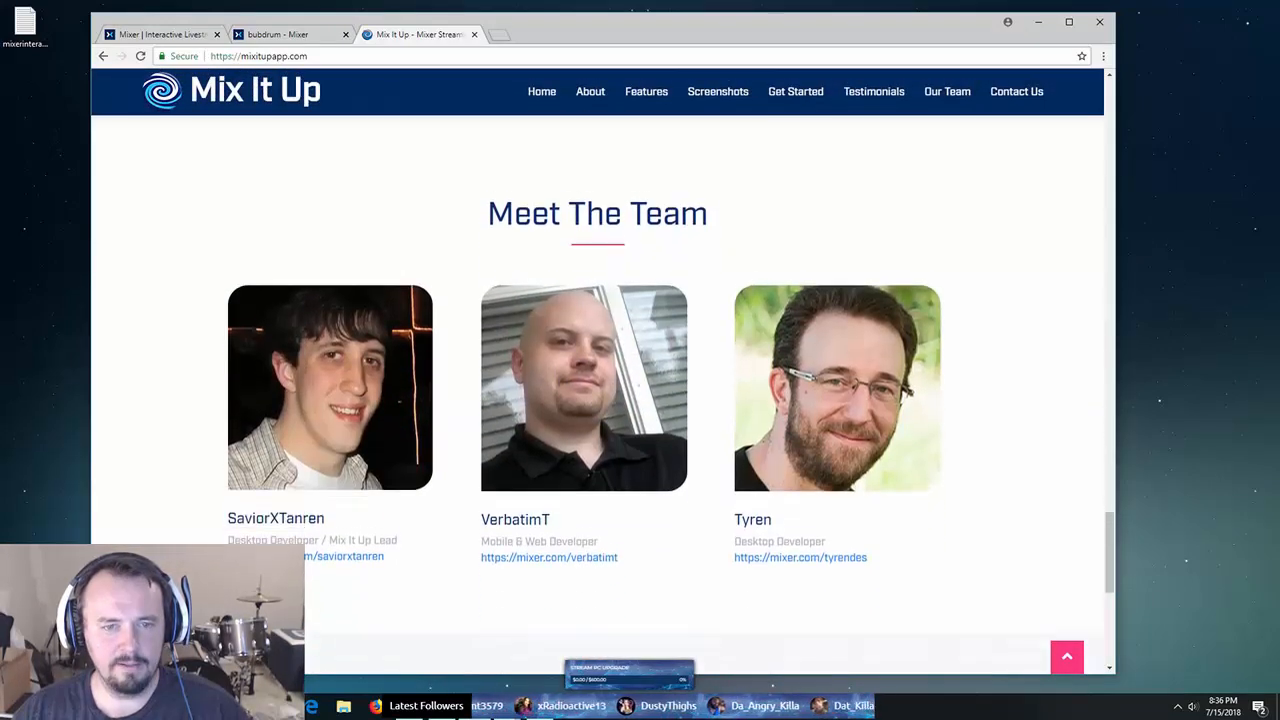
{"action": "scroll", "coordinate": [597, 390], "scroll_direction": "down", "scroll_amount": 1}
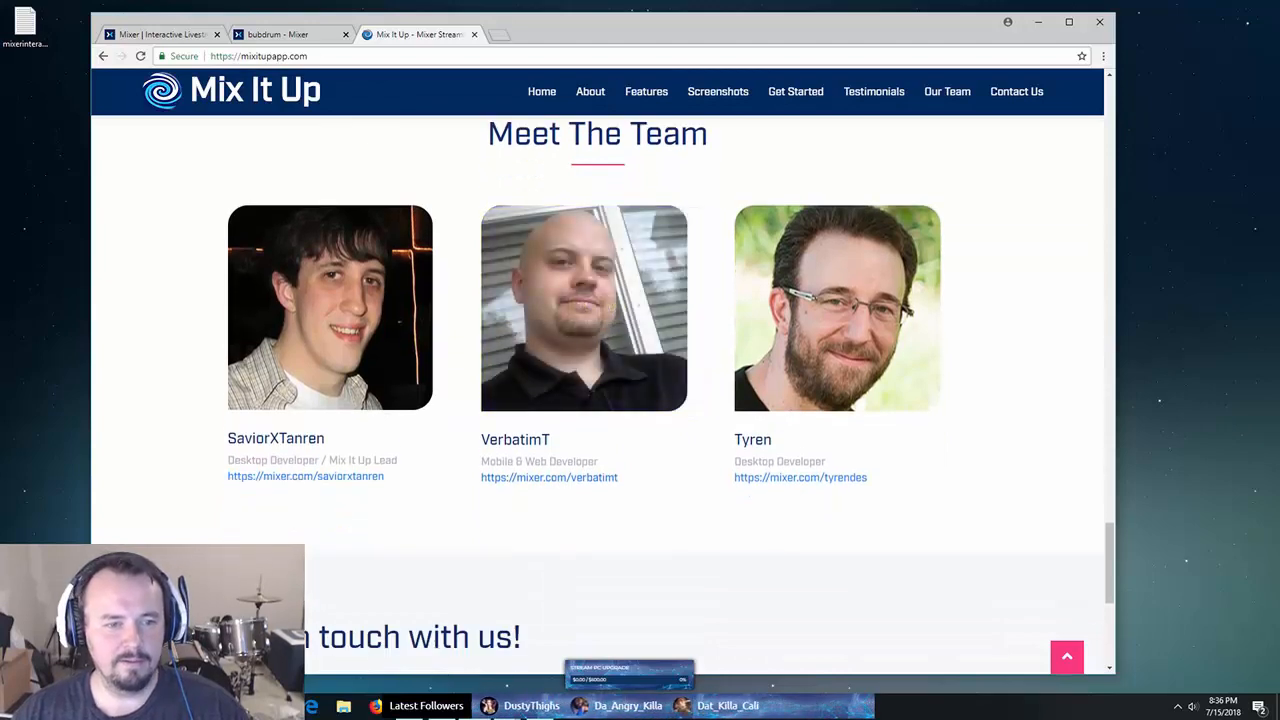
- Browse the team and testimonials sections, then bring the bot's chat window over the browser
{"action": "mouse_move", "coordinate": [344, 307]}
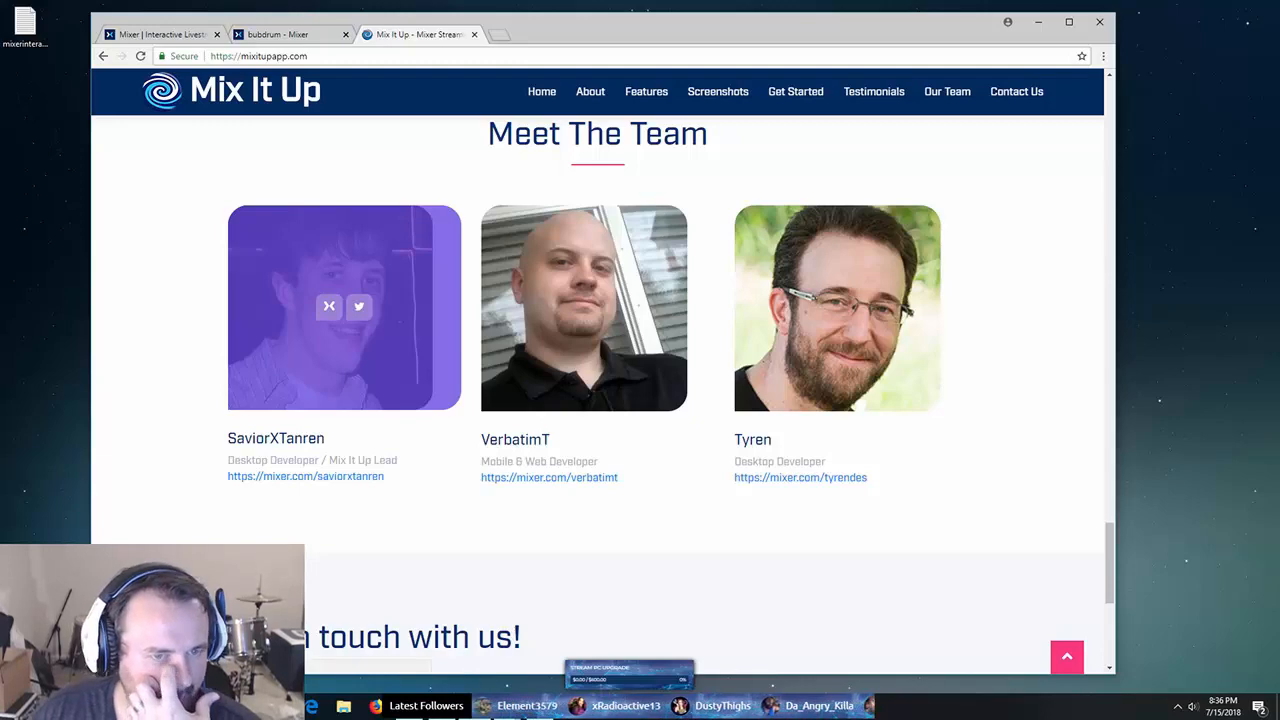
{"action": "scroll", "coordinate": [597, 380], "scroll_direction": "down", "scroll_amount": 2}
{"action": "scroll", "coordinate": [597, 380], "scroll_direction": "up", "scroll_amount": 3}
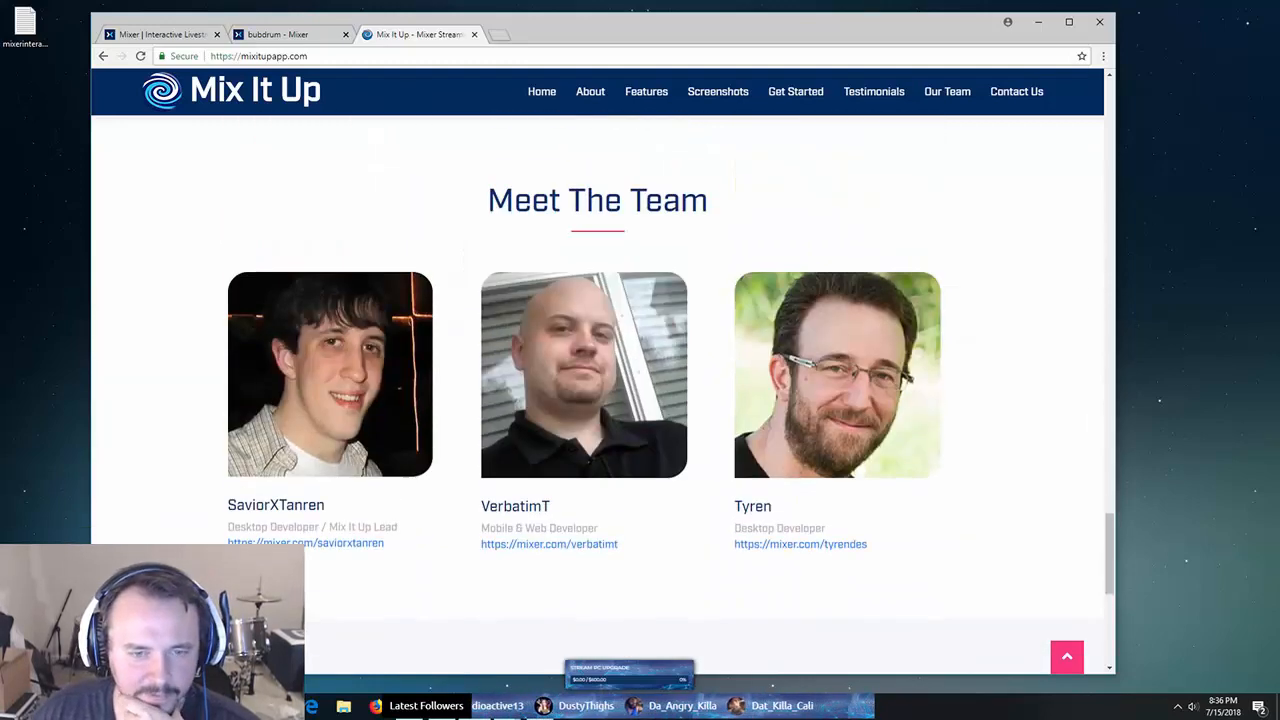
{"action": "scroll", "coordinate": [597, 380], "scroll_direction": "down", "scroll_amount": 2}
{"action": "scroll", "coordinate": [597, 380], "scroll_direction": "up", "scroll_amount": 2}
{"action": "mouse_move", "coordinate": [597, 375]}
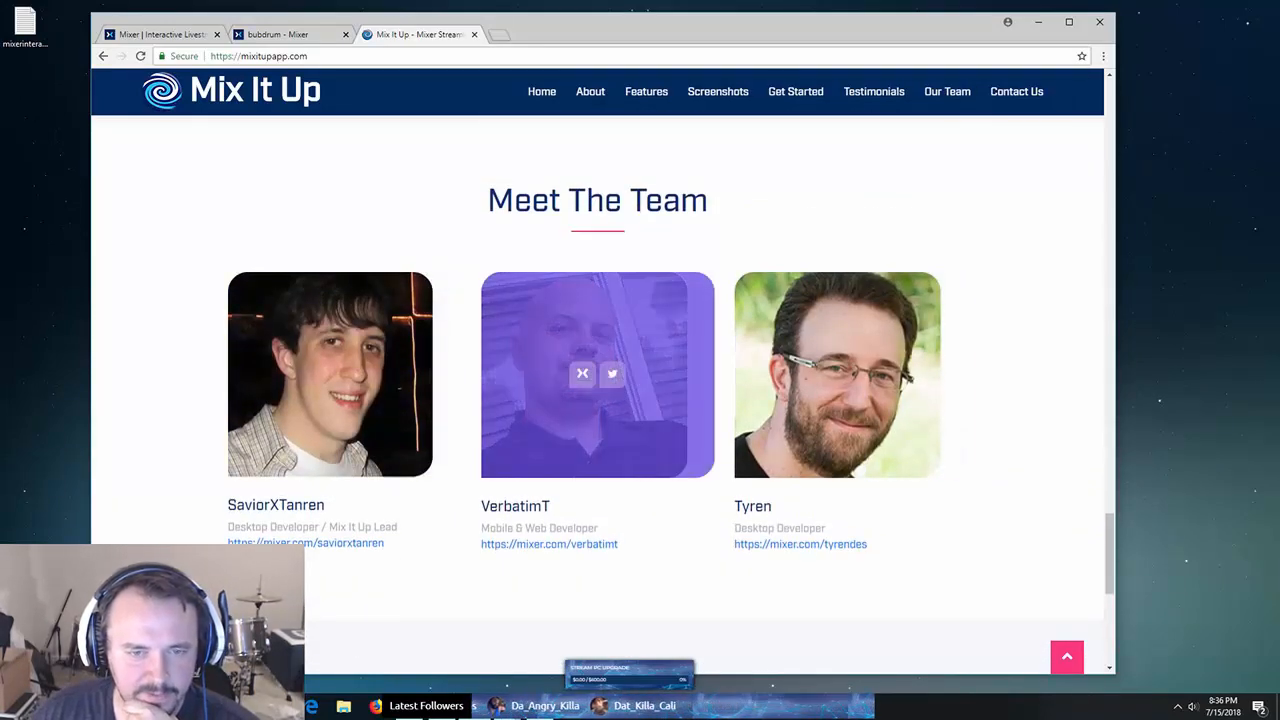
{"action": "scroll", "coordinate": [597, 380], "scroll_direction": "up", "scroll_amount": 5}
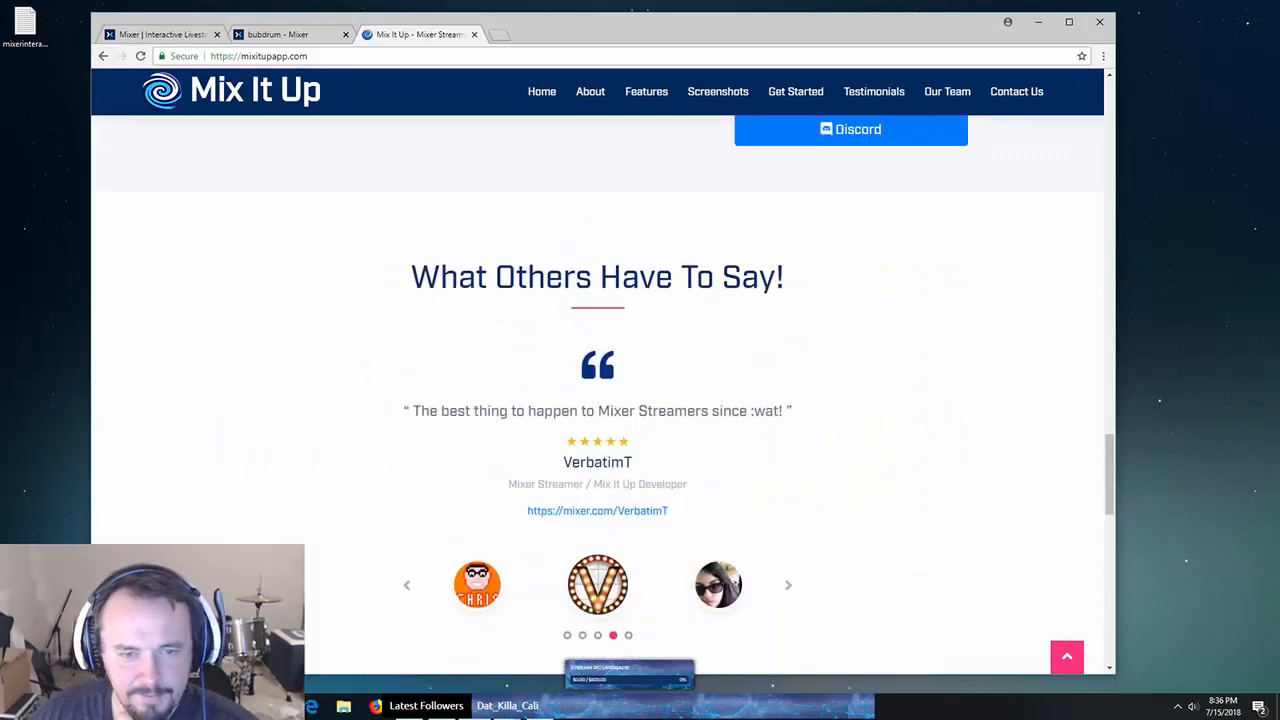
{"action": "scroll", "coordinate": [597, 380], "scroll_direction": "up", "scroll_amount": 4}
{"action": "scroll", "coordinate": [597, 380], "scroll_direction": "up", "scroll_amount": 6}
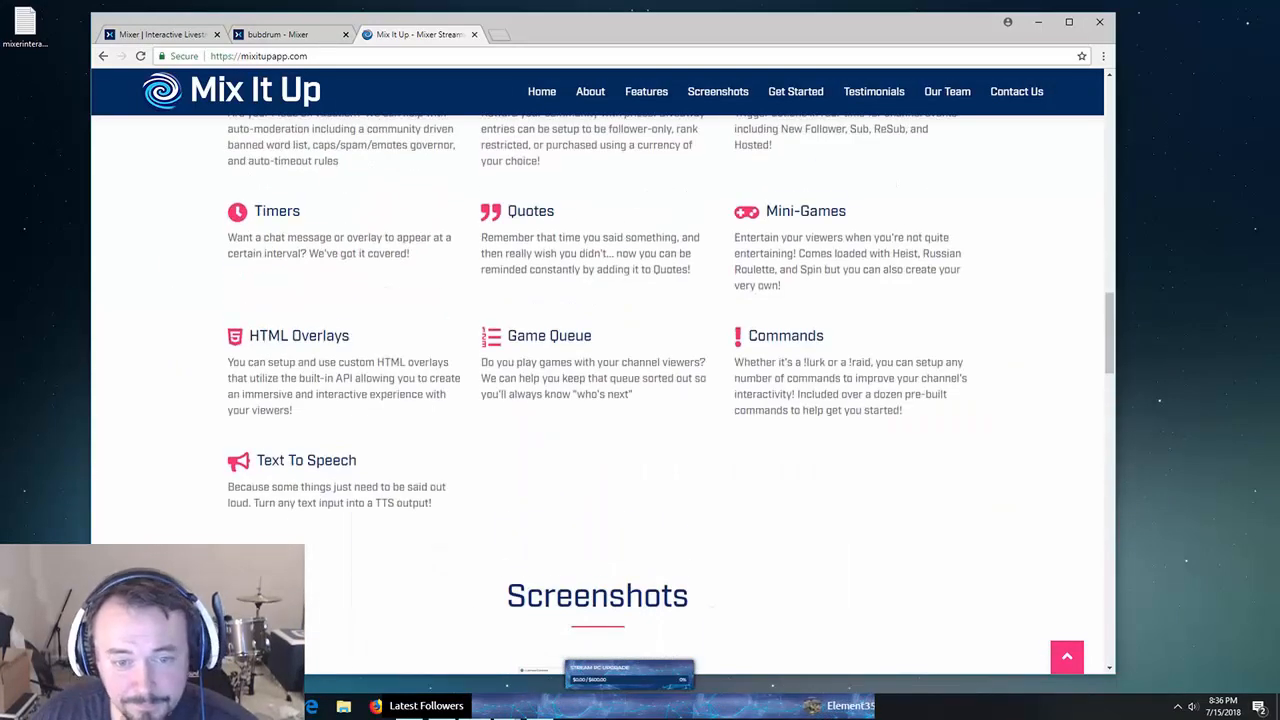
{"action": "scroll", "coordinate": [597, 380], "scroll_direction": "up", "scroll_amount": 6}
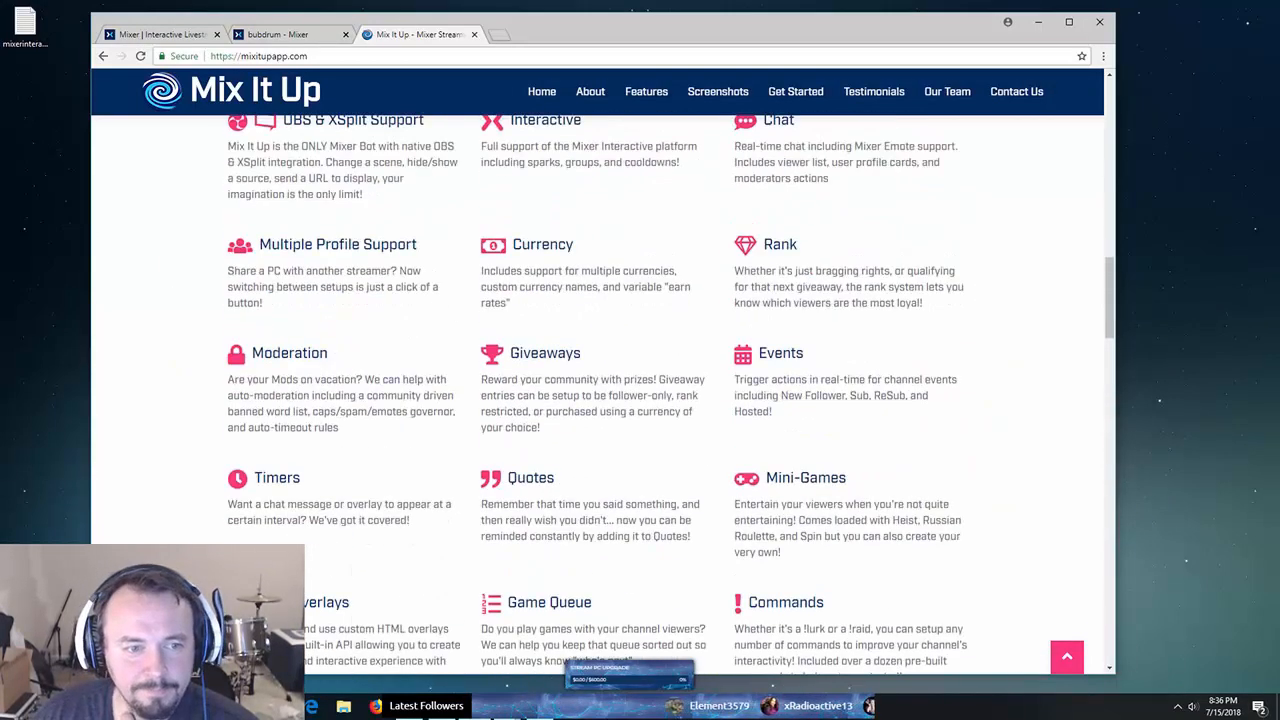
{"action": "scroll", "coordinate": [597, 380], "scroll_direction": "up", "scroll_amount": 3}
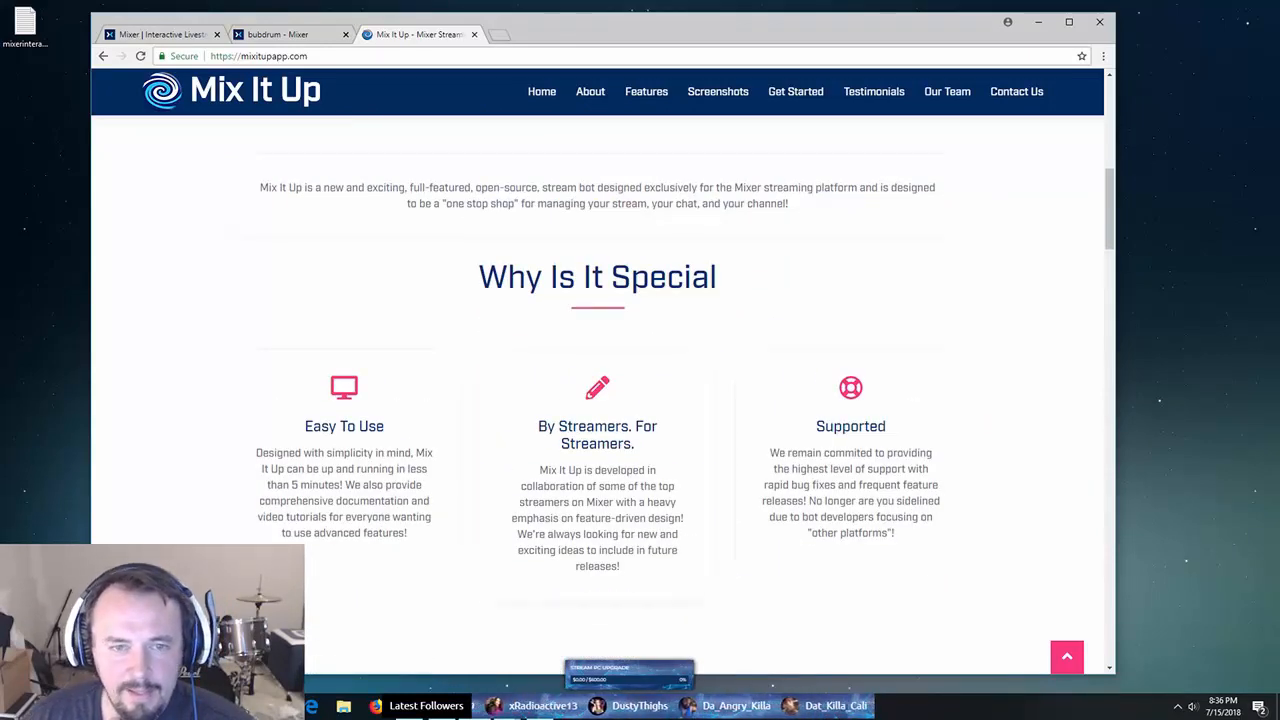
{"action": "scroll", "coordinate": [597, 380], "scroll_direction": "down", "scroll_amount": 15}
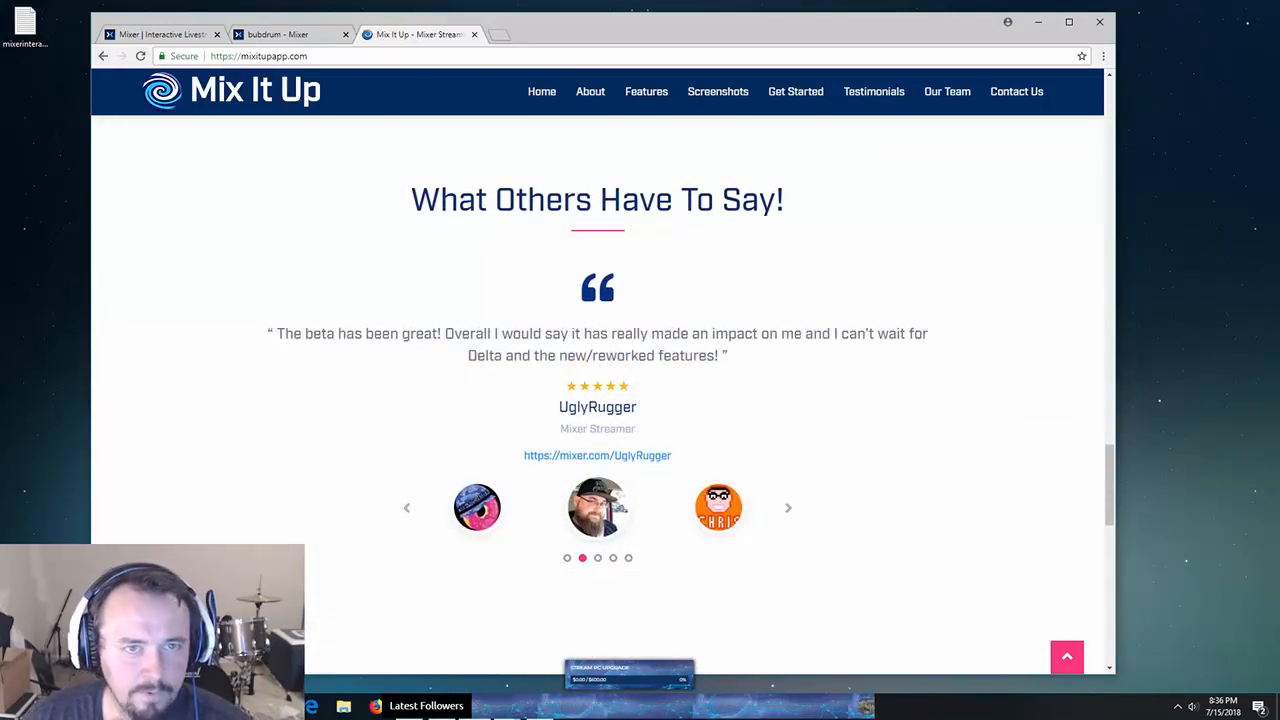
{"action": "left_click_drag", "start_coordinate": [593, 36], "coordinate": [640, 56]}
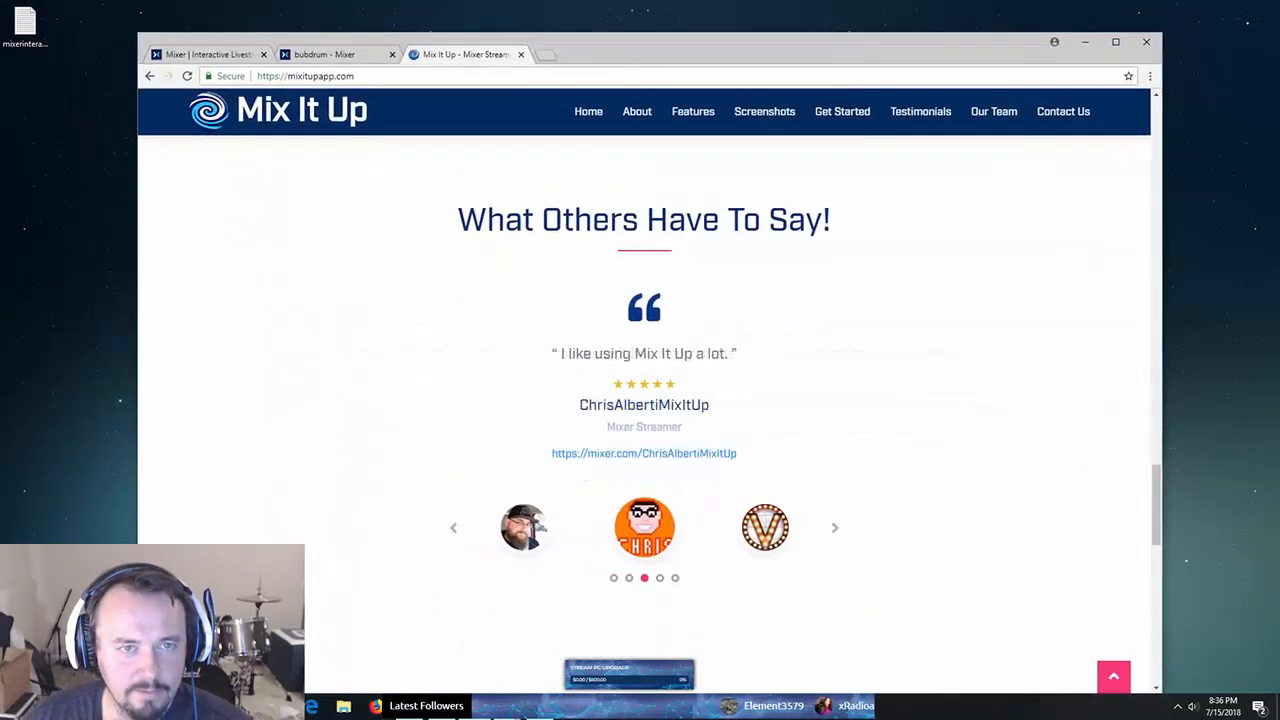
{"action": "left_click_drag", "start_coordinate": [1279, 134], "coordinate": [493, 141]}
- Move the browser aside and line up the chat pop-out next to the Mix It Up Services window
{"action": "key", "text": "alt+Tab"}
{"action": "left_click", "coordinate": [440, 707]}
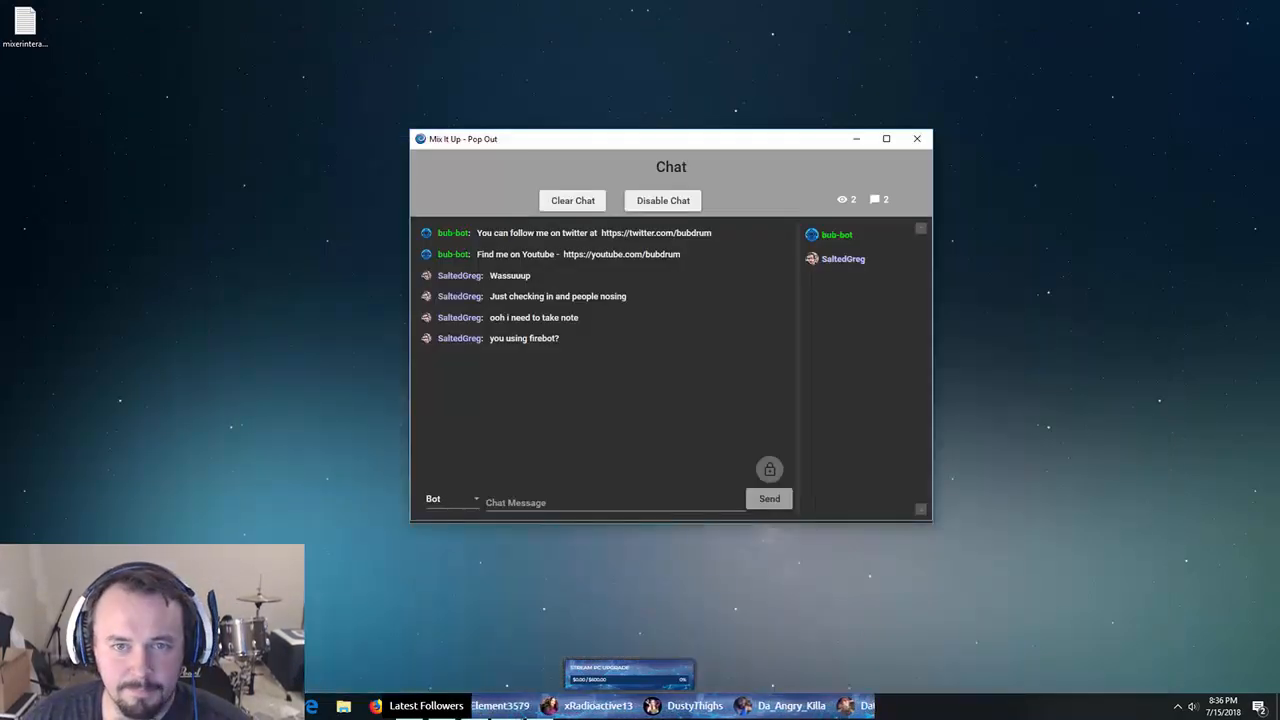
{"action": "left_click_drag", "start_coordinate": [632, 140], "coordinate": [770, 110]}
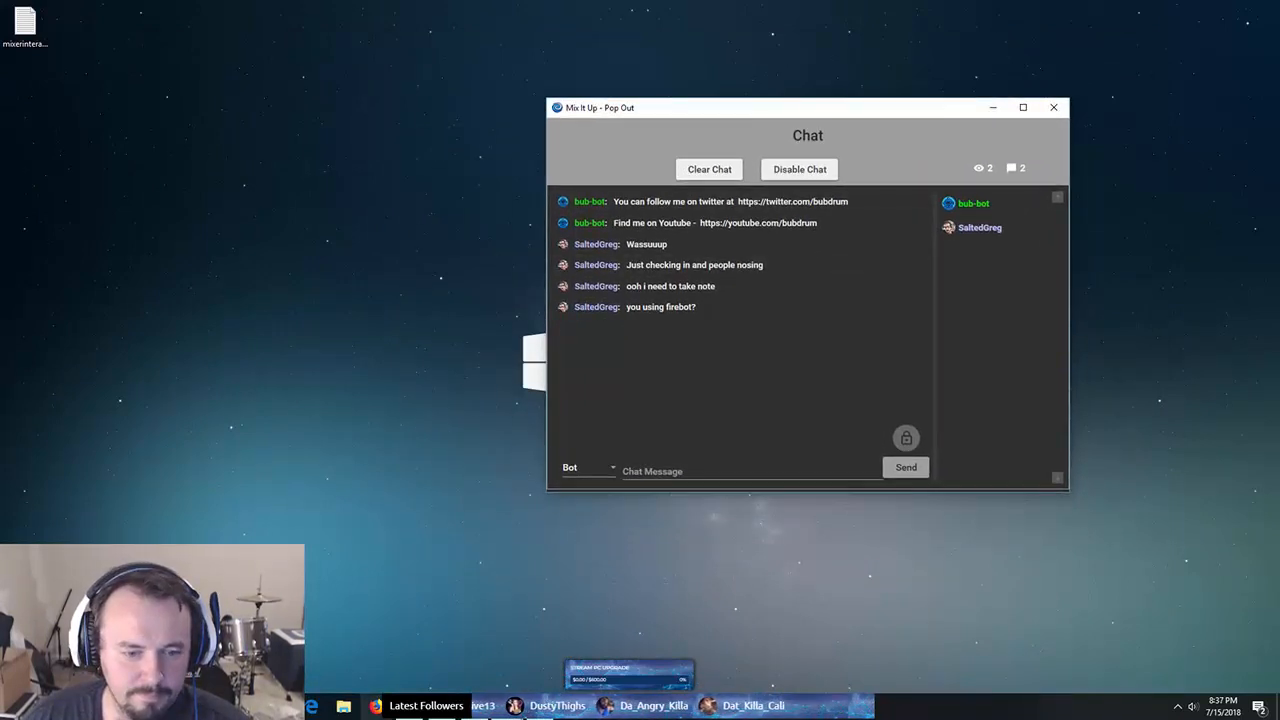
{"action": "left_click", "coordinate": [375, 706]}
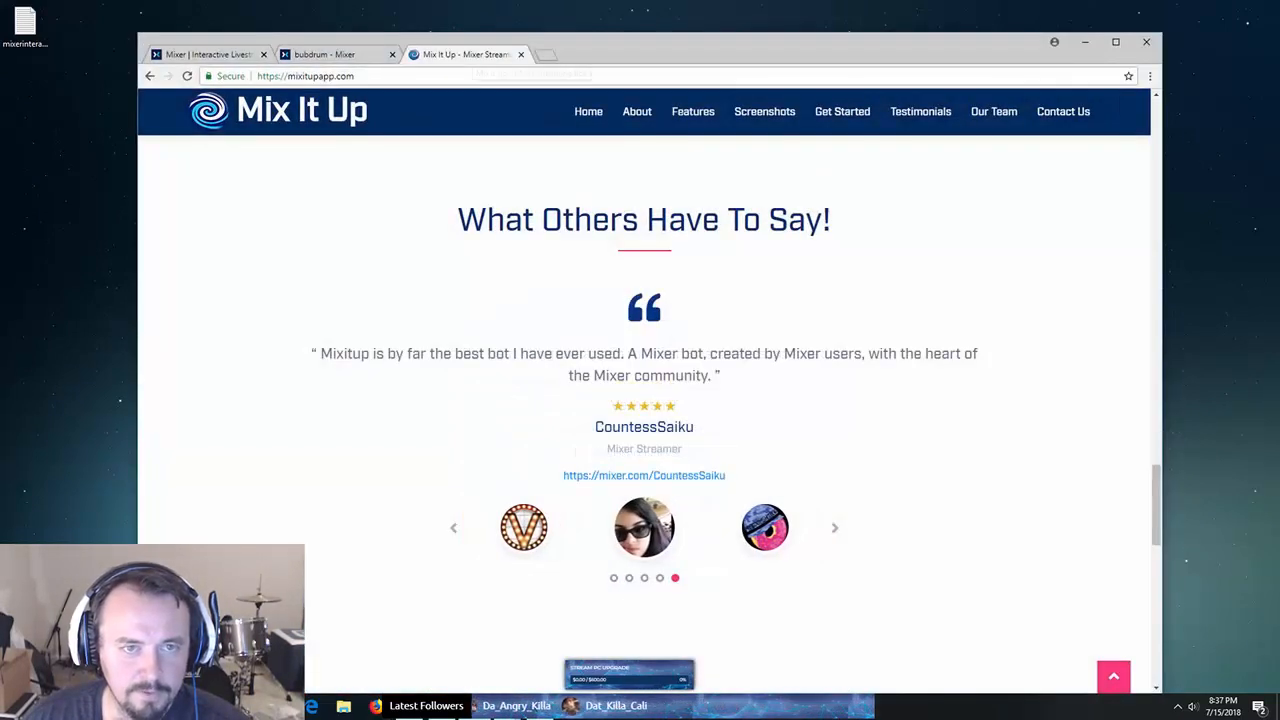
{"action": "left_click_drag", "start_coordinate": [600, 47], "coordinate": [0, 125]}
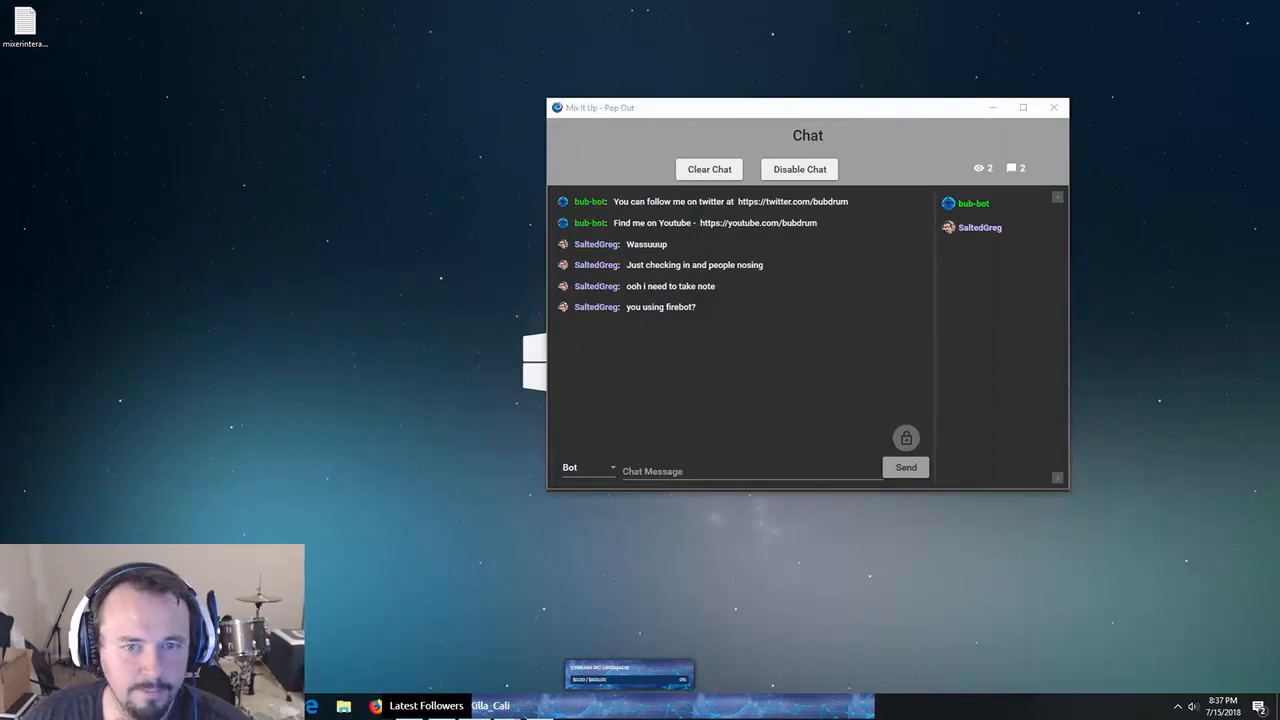
{"action": "left_click_drag", "start_coordinate": [628, 104], "coordinate": [383, 86]}
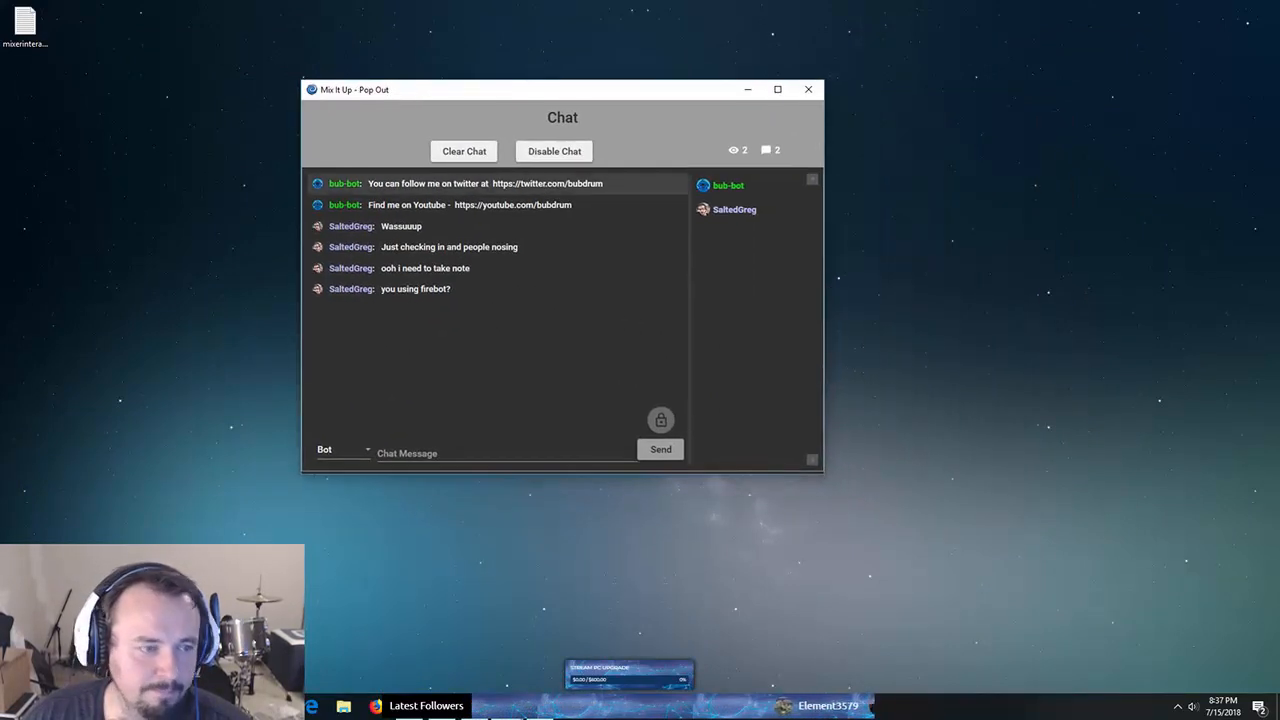
{"action": "left_click", "coordinate": [506, 706]}
{"action": "left_click", "coordinate": [450, 645]}
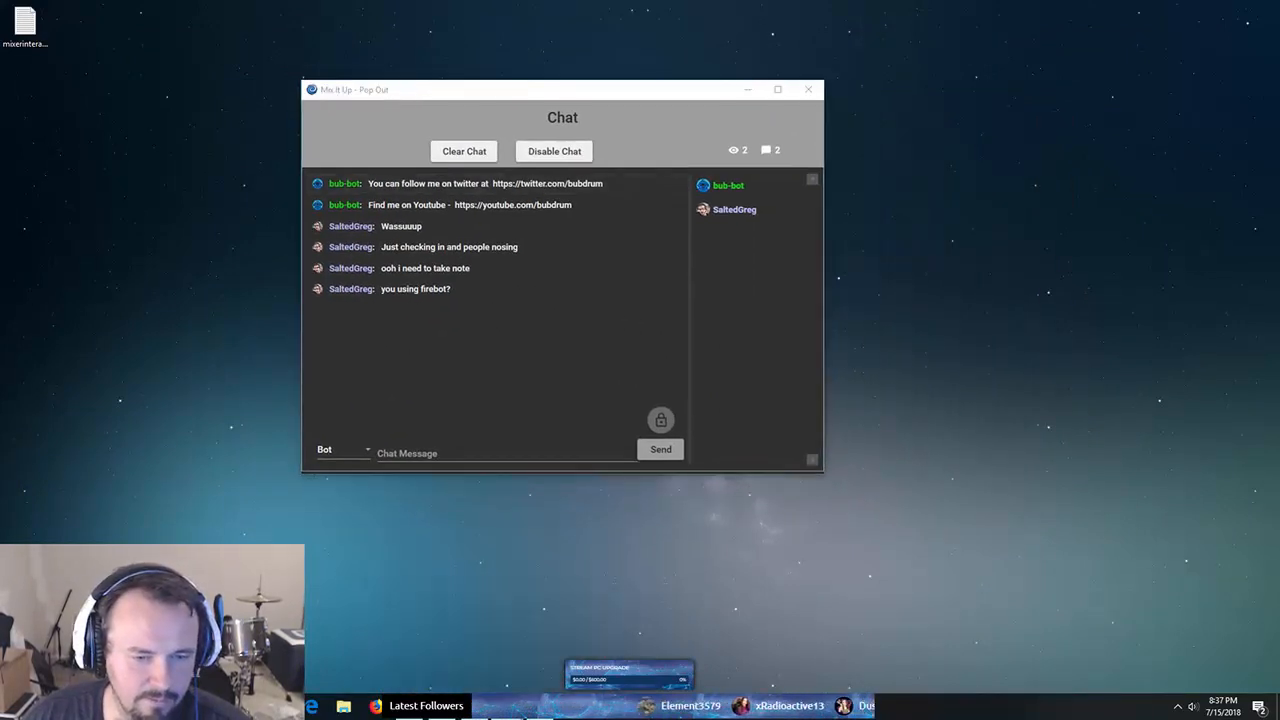
{"action": "left_click_drag", "start_coordinate": [765, 146], "coordinate": [930, 115]}
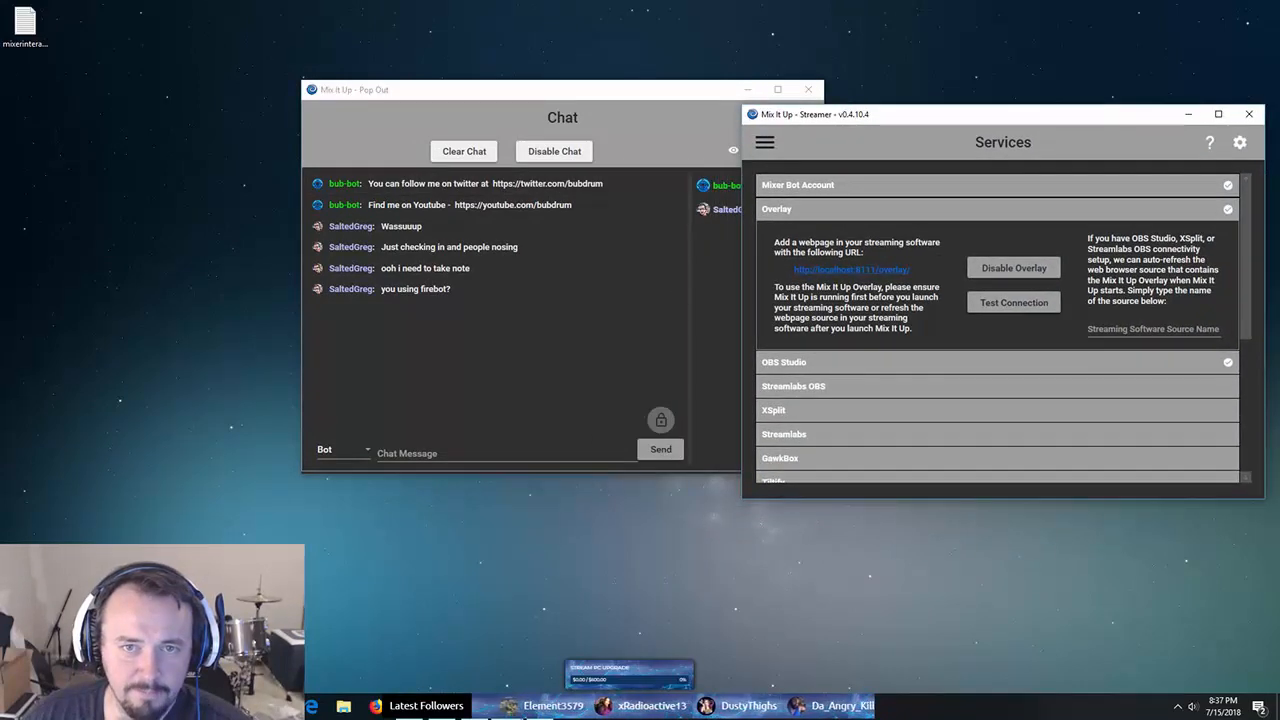
{"action": "left_click_drag", "start_coordinate": [689, 98], "coordinate": [582, 124]}
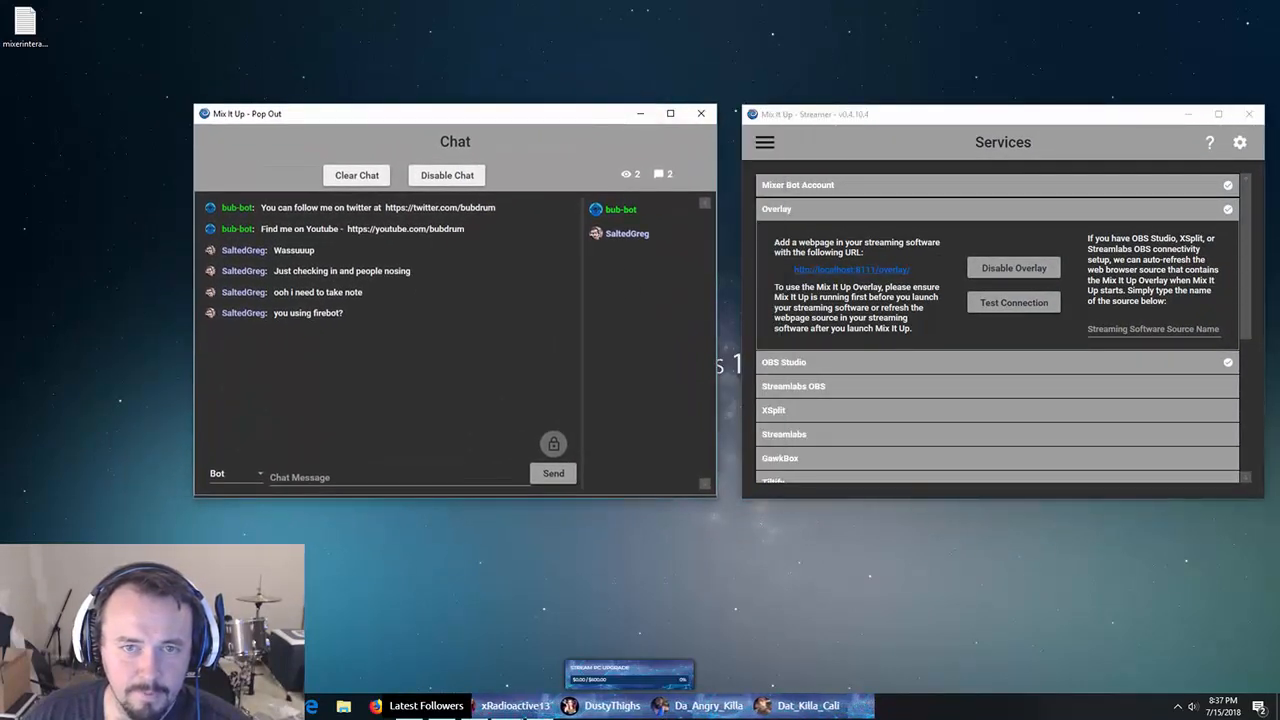
{"action": "left_click_drag", "start_coordinate": [836, 115], "coordinate": [802, 113]}
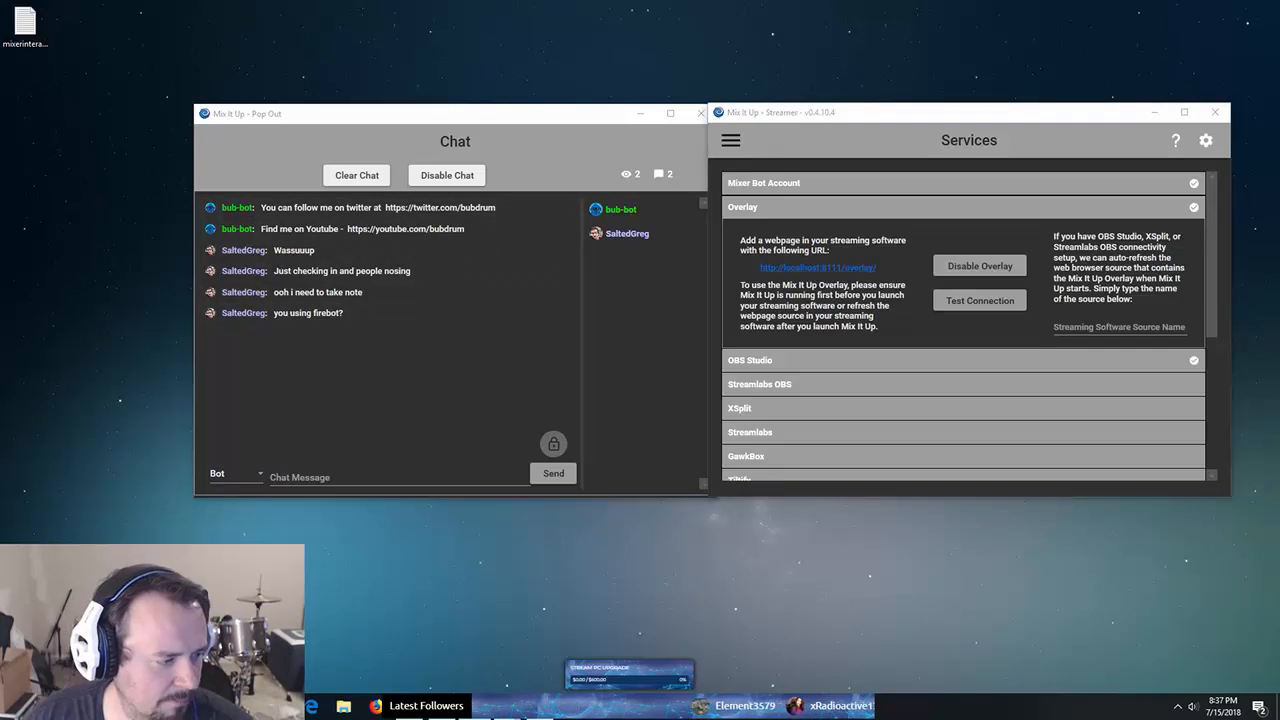
- Look over the Chat page, then switch to the Channel page
{"action": "left_click", "coordinate": [731, 141]}
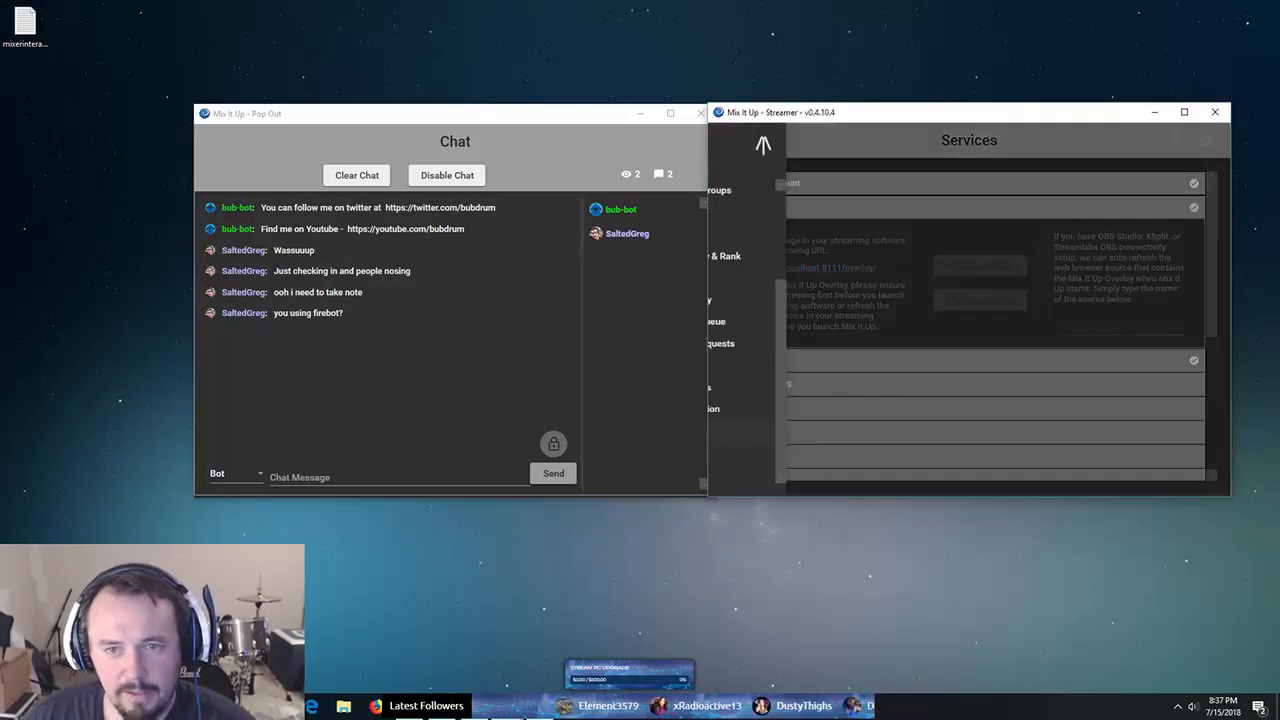
{"action": "scroll", "coordinate": [780, 260], "scroll_direction": "up", "scroll_amount": 3}
{"action": "left_click", "coordinate": [748, 190]}
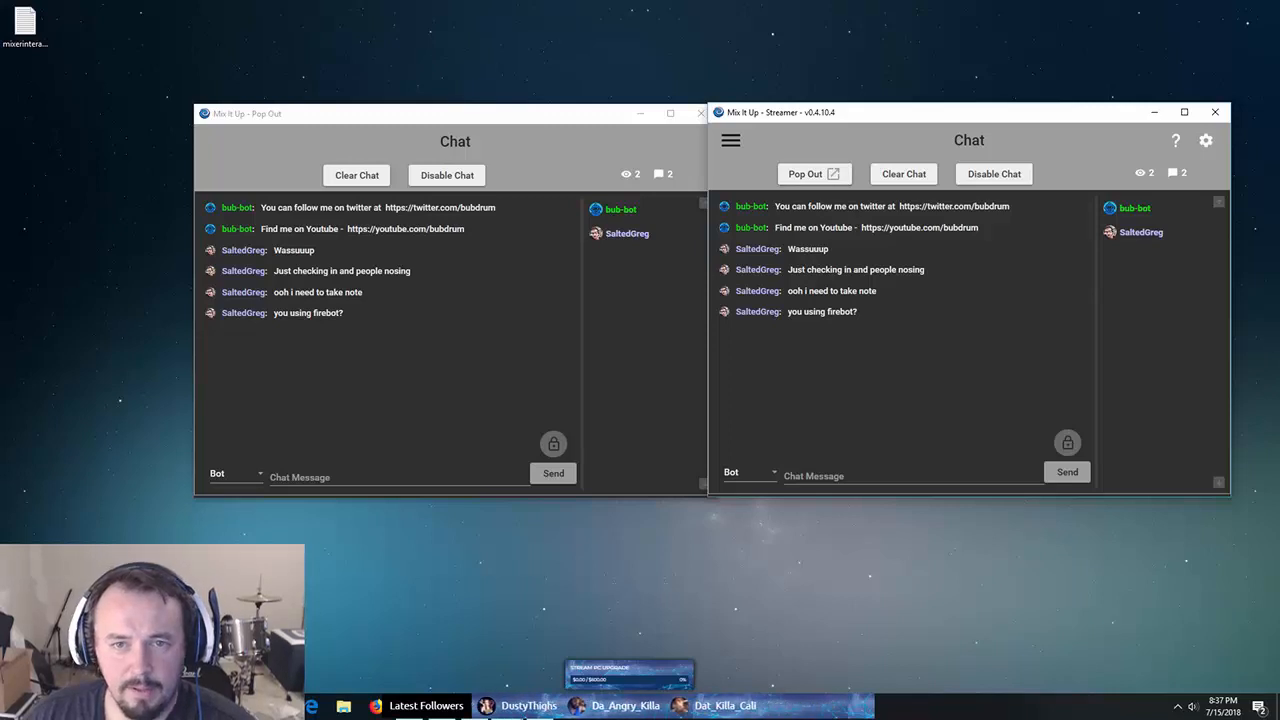
{"action": "left_click", "coordinate": [731, 141]}
{"action": "left_click", "coordinate": [757, 209]}
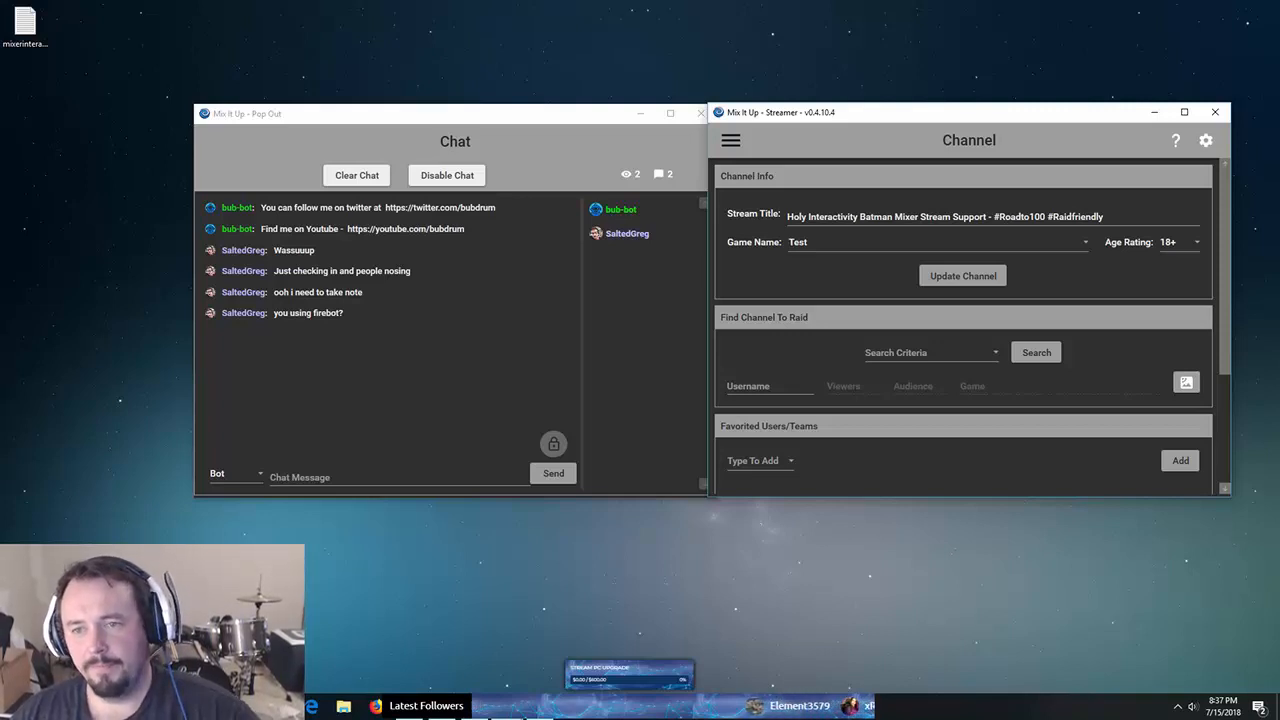
- Scroll the Channel page, open and close the raid Search Criteria, then go to Commands
{"action": "scroll", "coordinate": [968, 326], "scroll_direction": "down", "scroll_amount": 1}
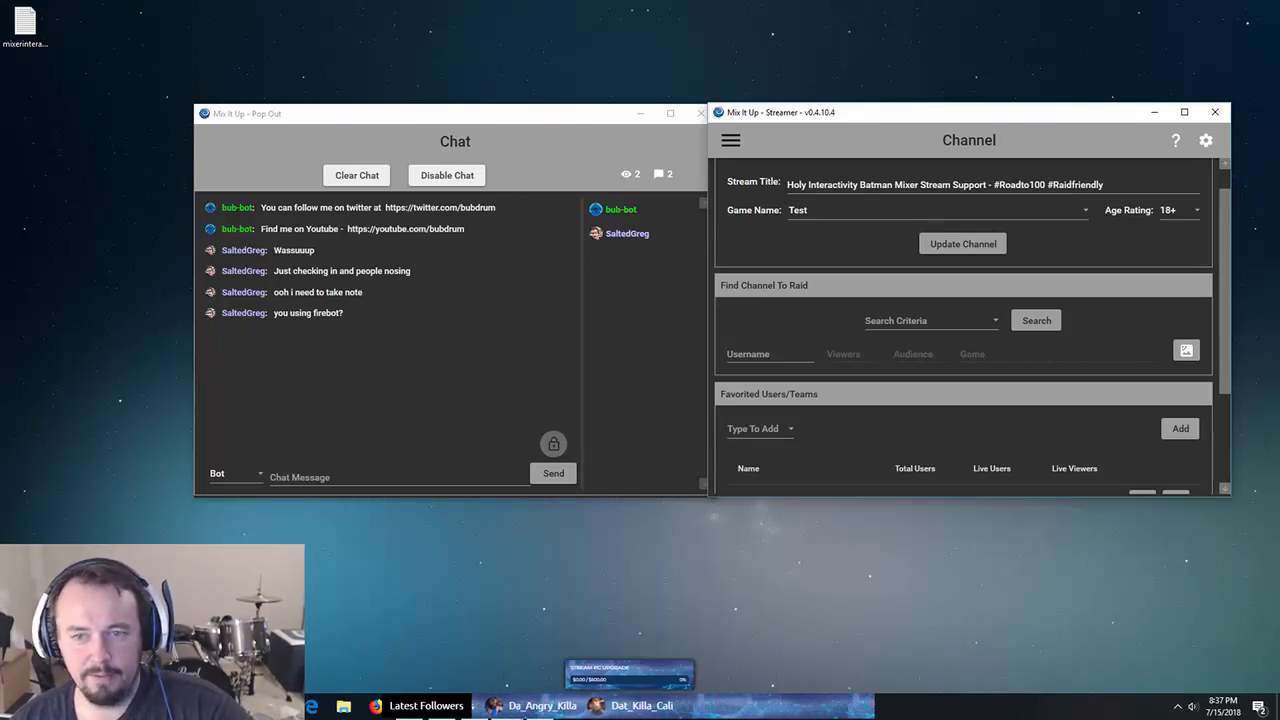
{"action": "left_click", "coordinate": [931, 321]}
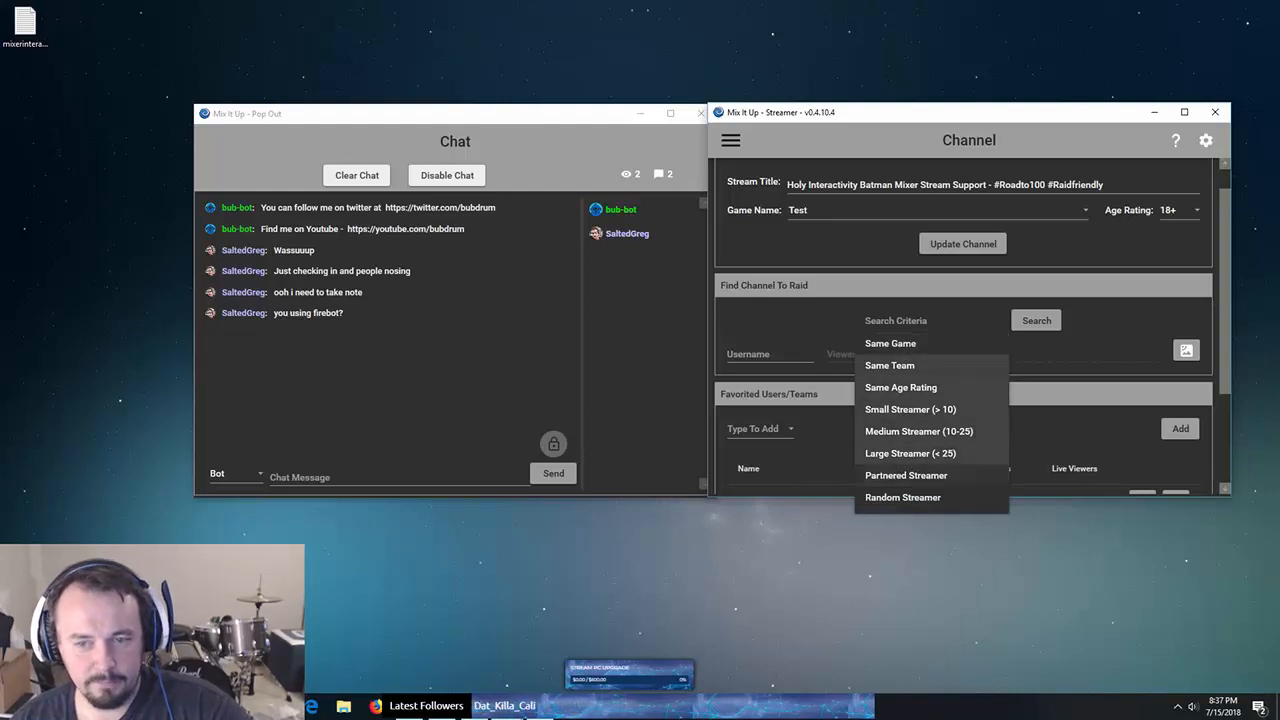
{"action": "left_click", "coordinate": [931, 321]}
{"action": "scroll", "coordinate": [963, 328], "scroll_direction": "down", "scroll_amount": 1}
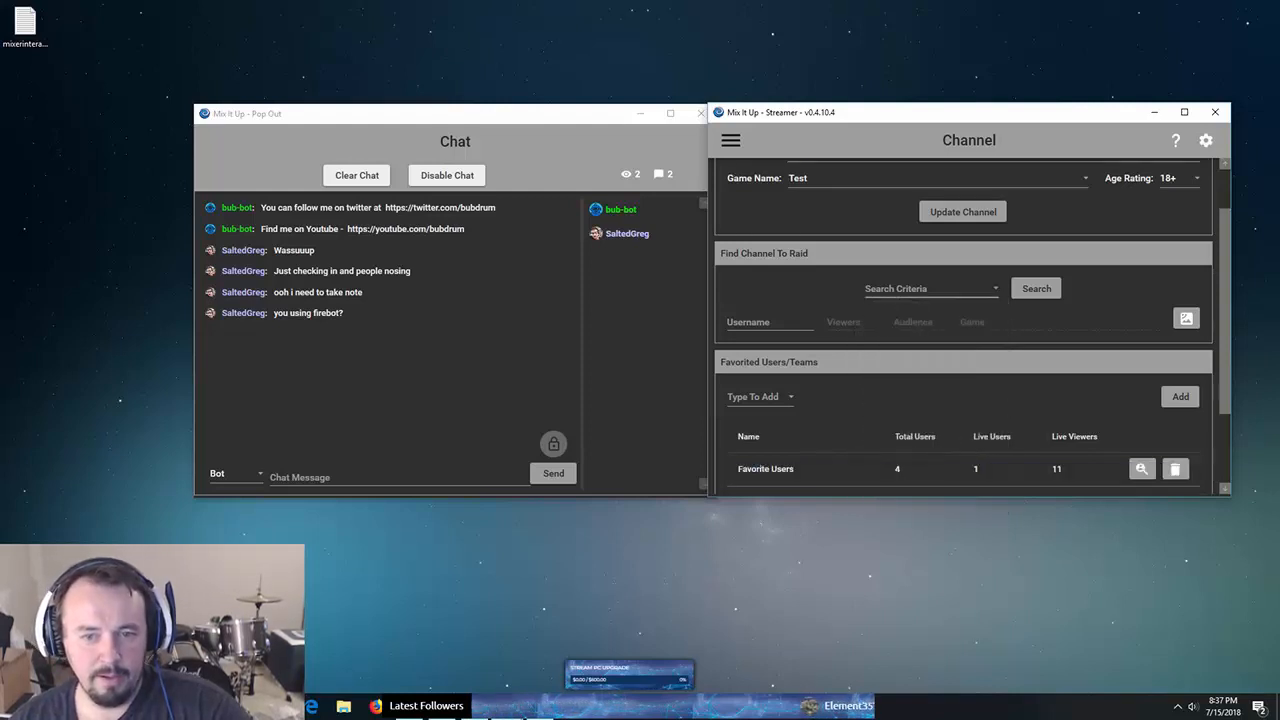
{"action": "scroll", "coordinate": [963, 324], "scroll_direction": "down", "scroll_amount": 1}
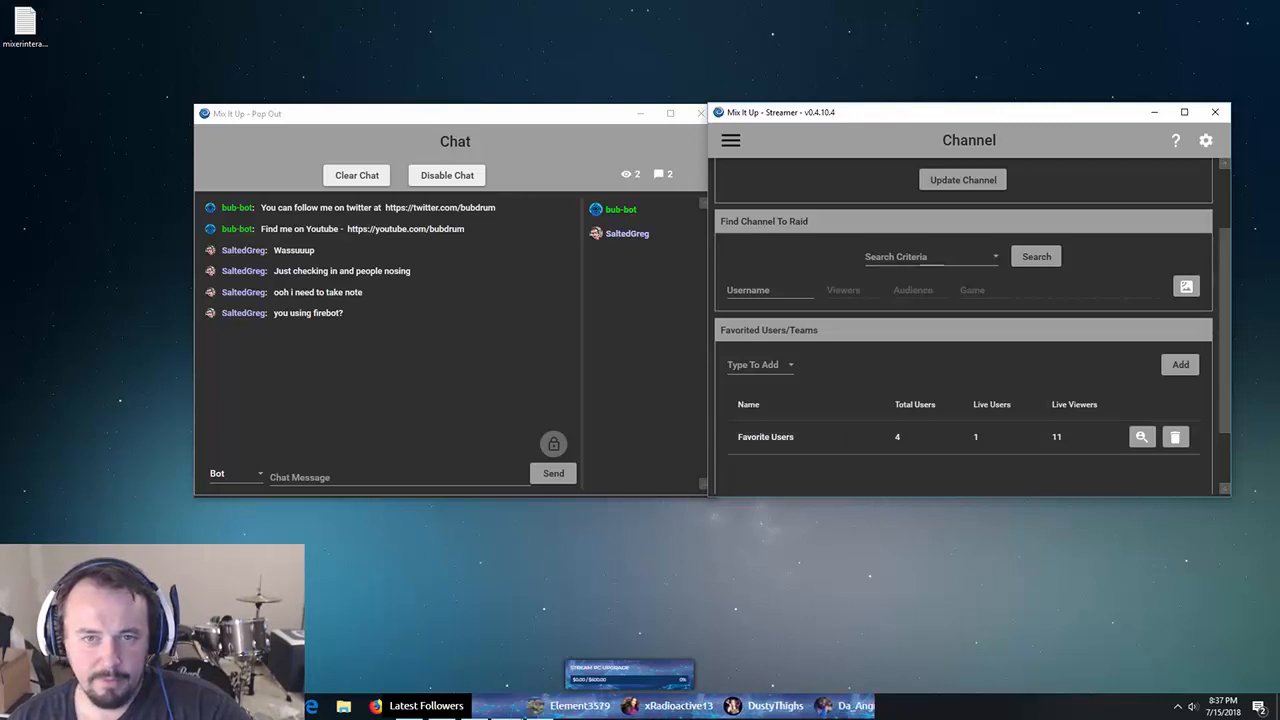
{"action": "left_click", "coordinate": [730, 140]}
{"action": "left_click", "coordinate": [760, 231]}
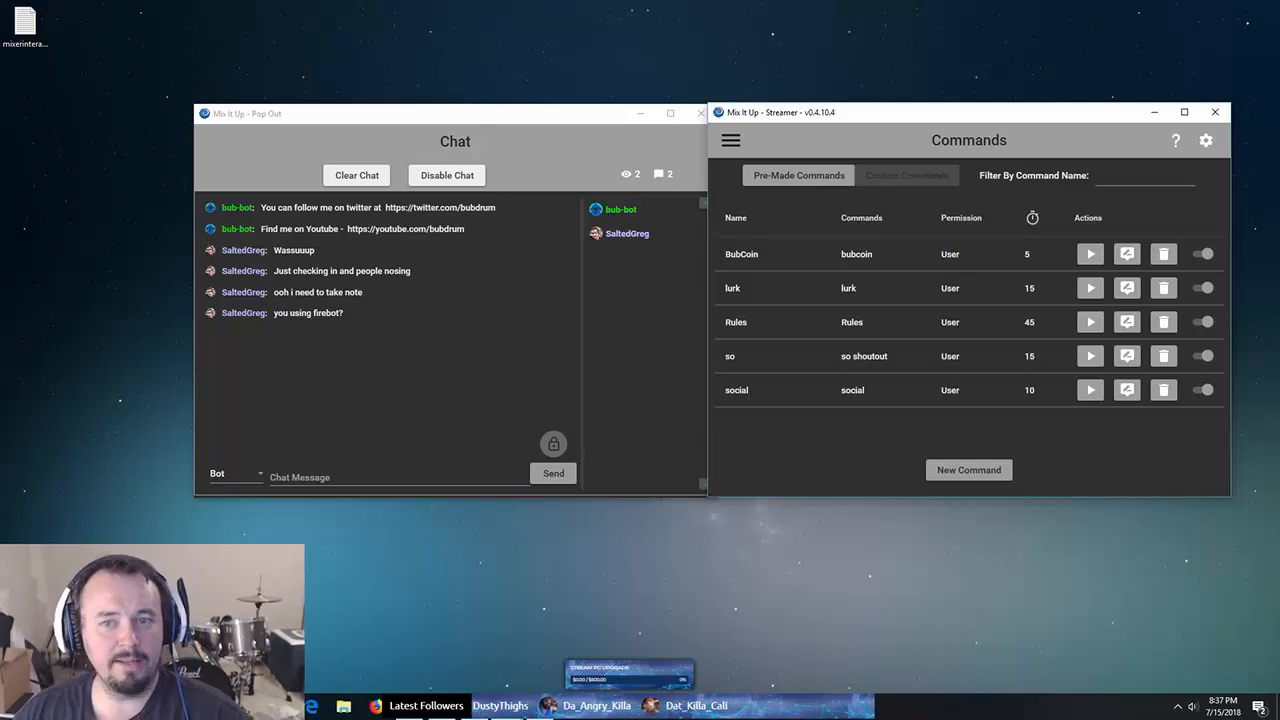
- Test-run the pre-made Commands command so the bot posts the command list in chat
{"action": "left_click", "coordinate": [798, 175]}
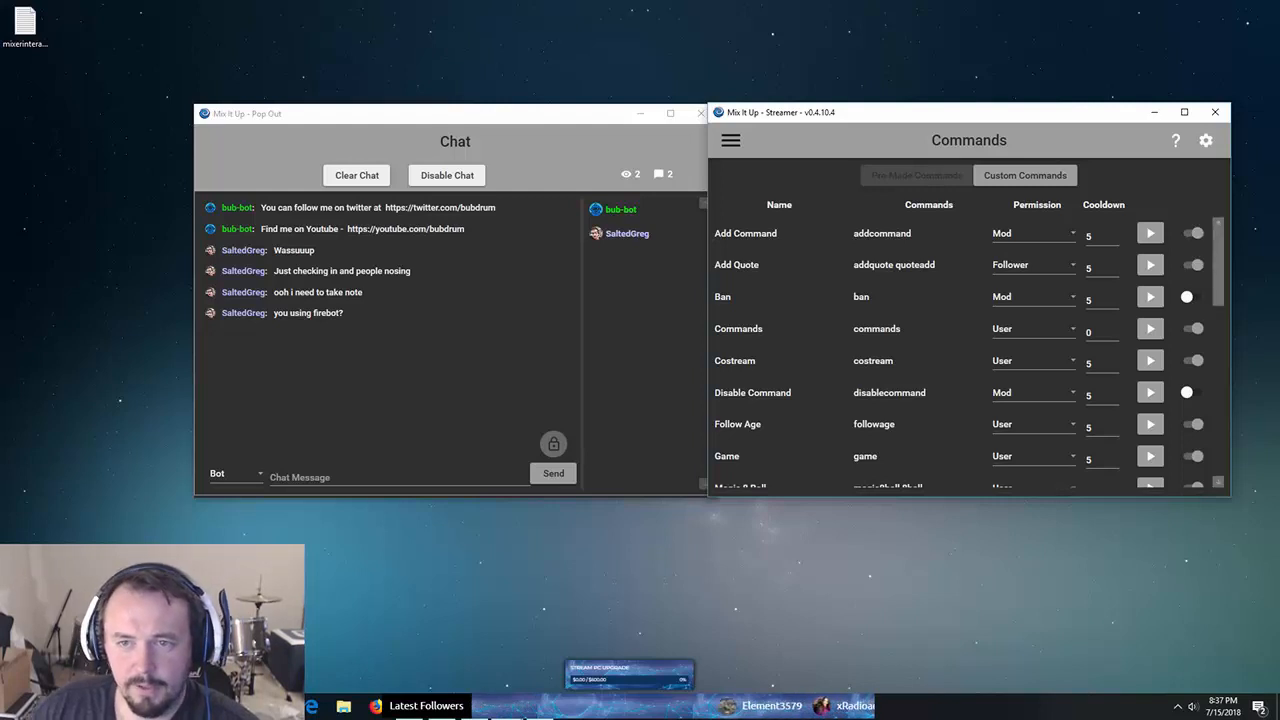
{"action": "scroll", "coordinate": [968, 357], "scroll_direction": "down", "scroll_amount": 4}
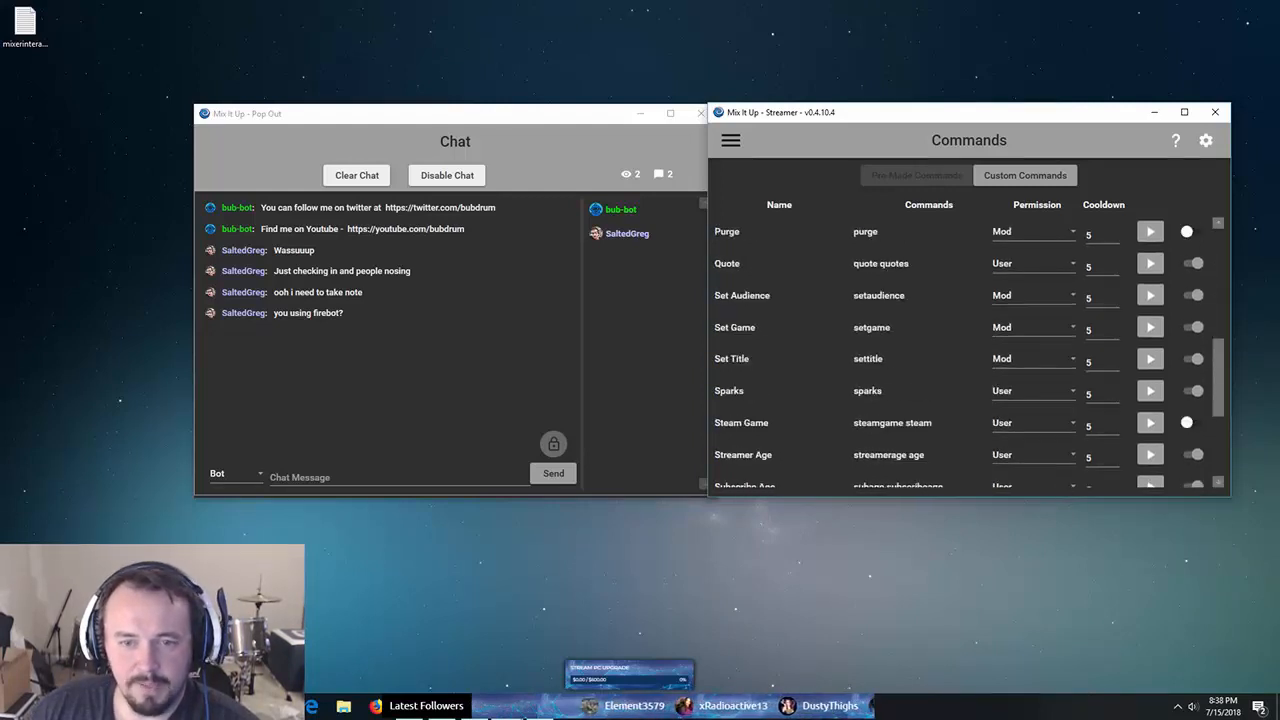
{"action": "scroll", "coordinate": [968, 357], "scroll_direction": "up", "scroll_amount": 1}
{"action": "scroll", "coordinate": [968, 357], "scroll_direction": "up", "scroll_amount": 3}
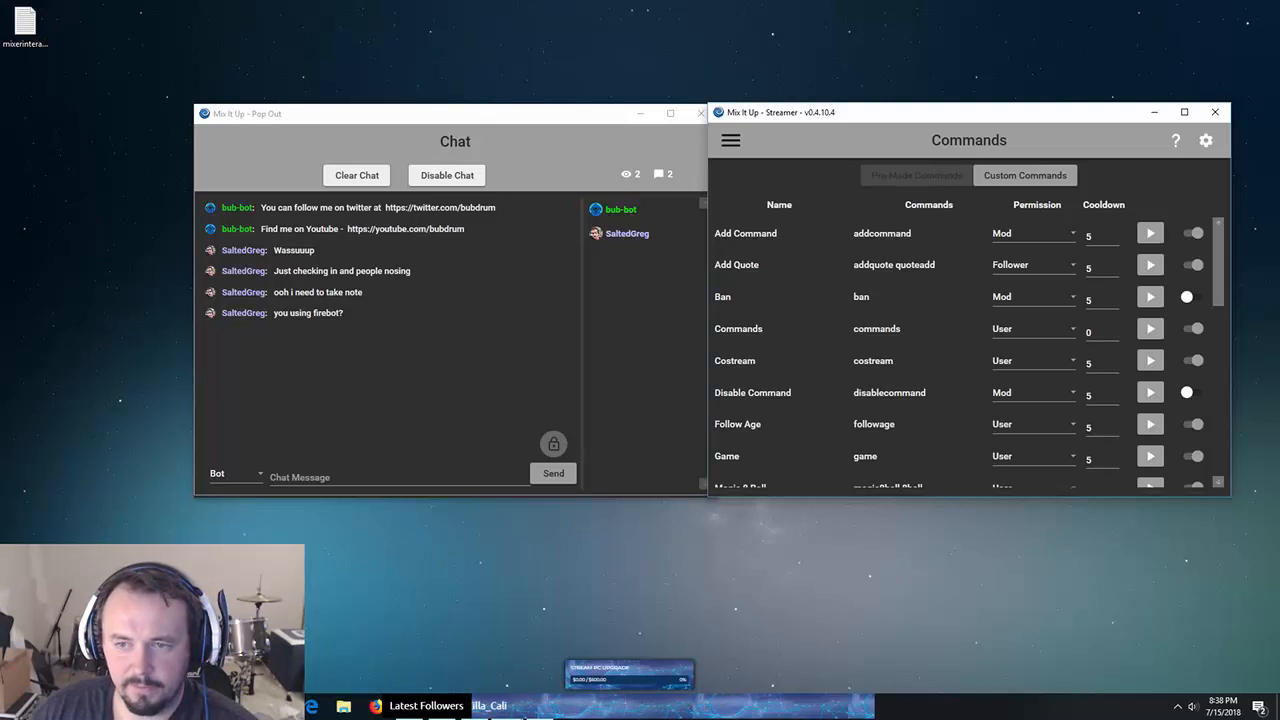
{"action": "left_click", "coordinate": [1150, 328]}
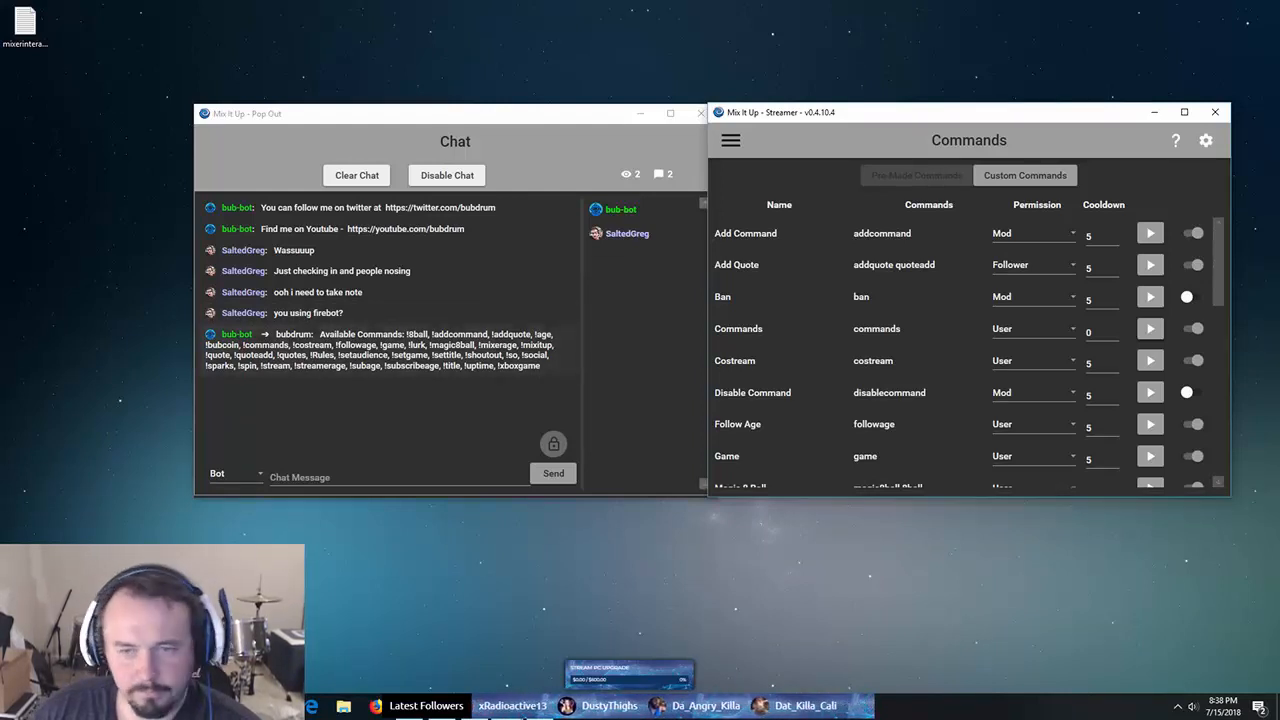
{"action": "scroll", "coordinate": [968, 358], "scroll_direction": "down", "scroll_amount": 3}
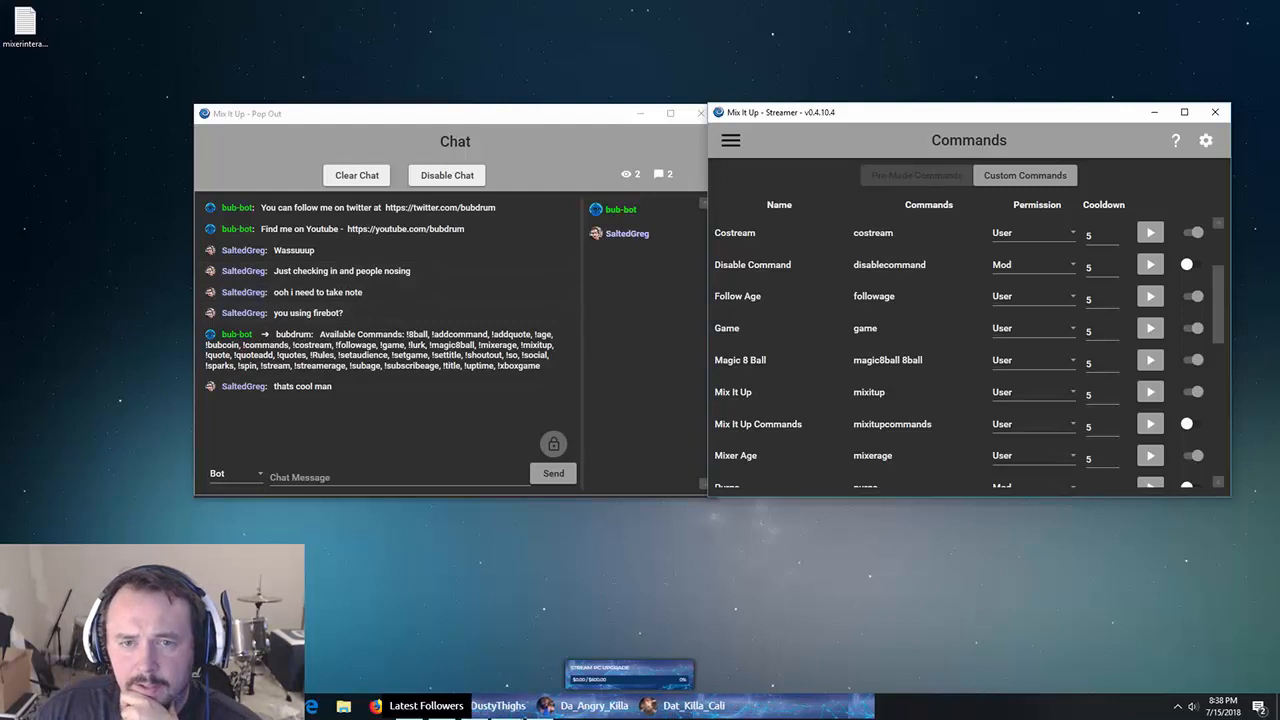
- Return to the streamer's custom commands list
{"action": "left_click", "coordinate": [731, 140]}
{"action": "left_click", "coordinate": [1025, 175]}
{"action": "left_click", "coordinate": [1025, 175]}
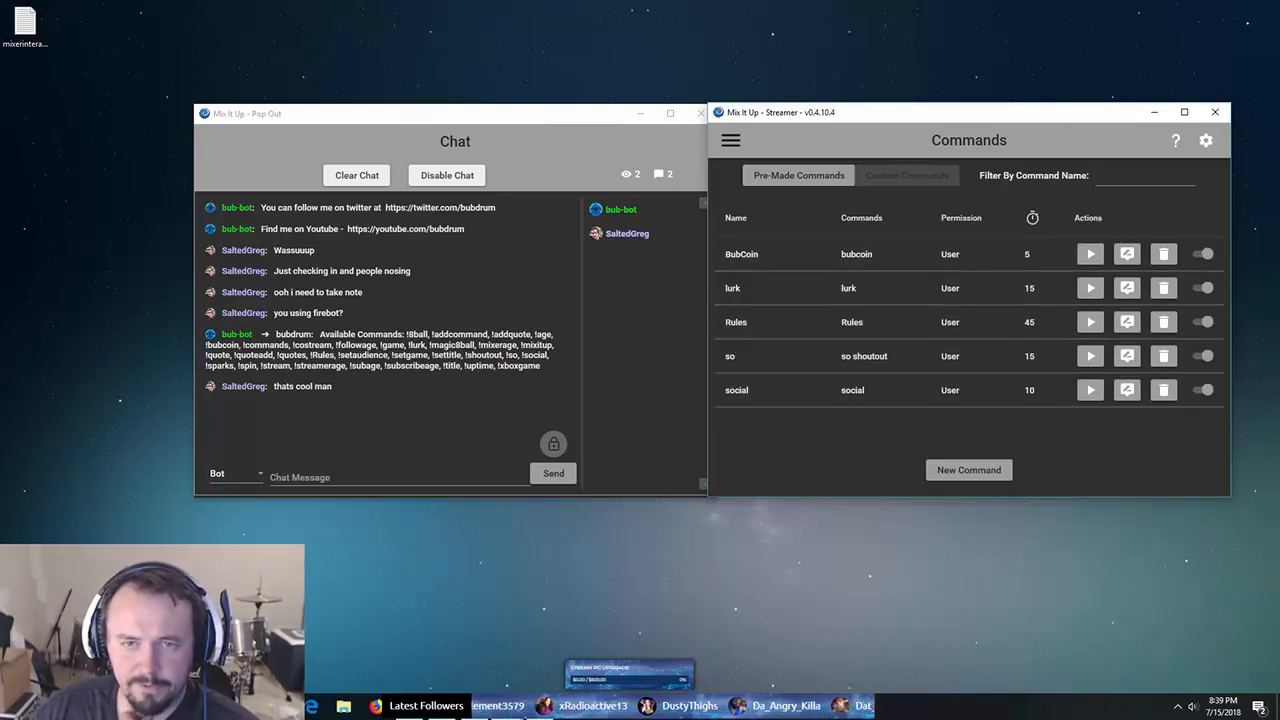
{"action": "left_click", "coordinate": [730, 140]}
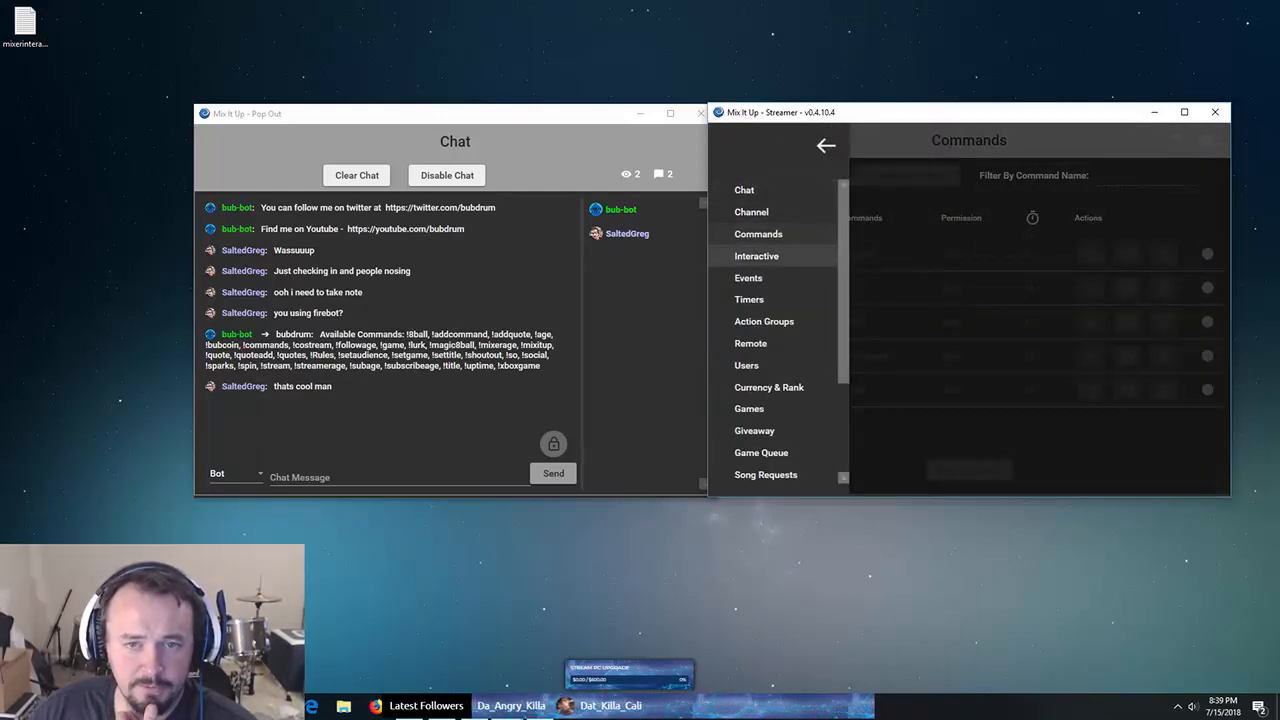
- Open the Interactive page and inspect Creeper's command, keeping Image as its overlay type
{"action": "left_click", "coordinate": [757, 256]}
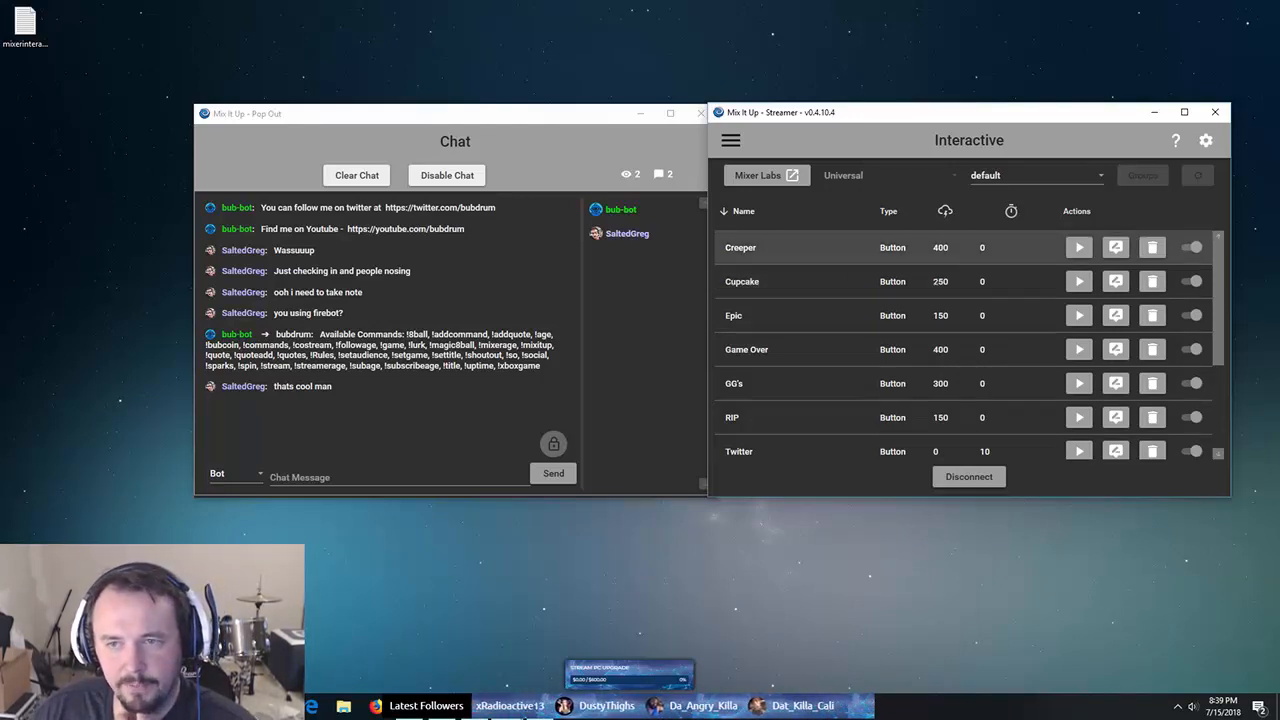
{"action": "left_click", "coordinate": [1115, 247]}
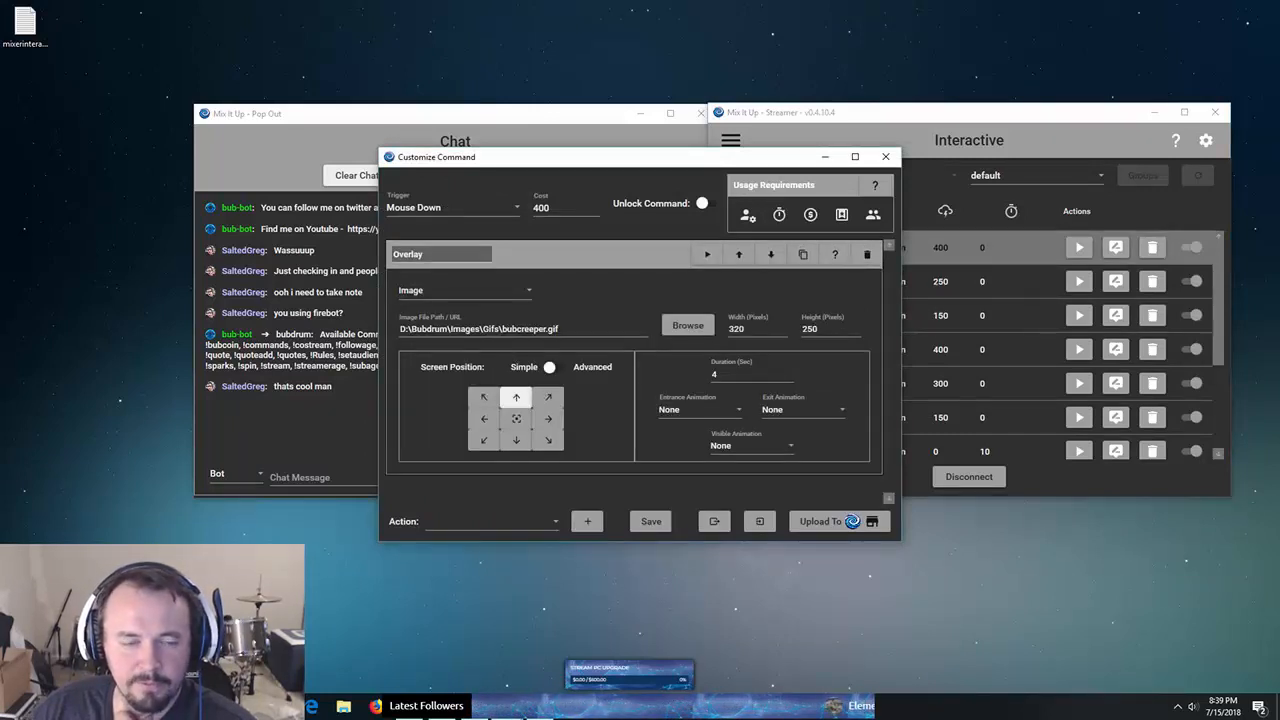
{"action": "left_click", "coordinate": [464, 290]}
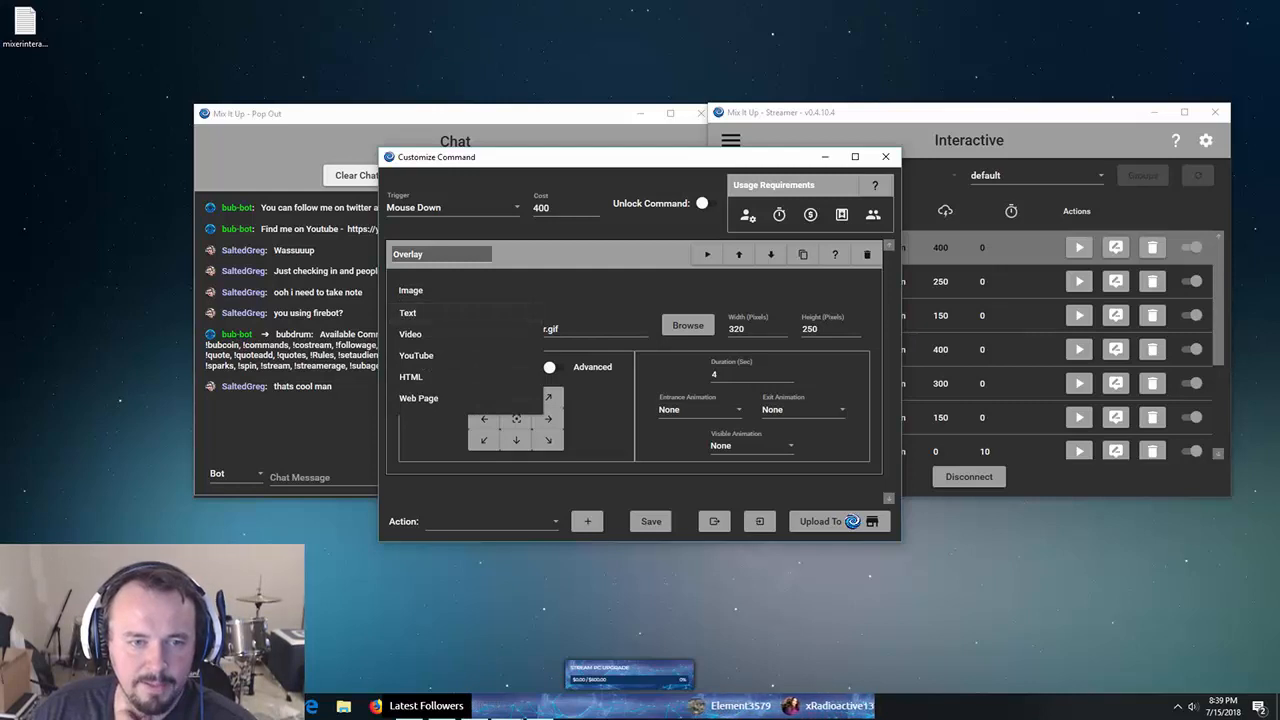
{"action": "left_click", "coordinate": [410, 290]}
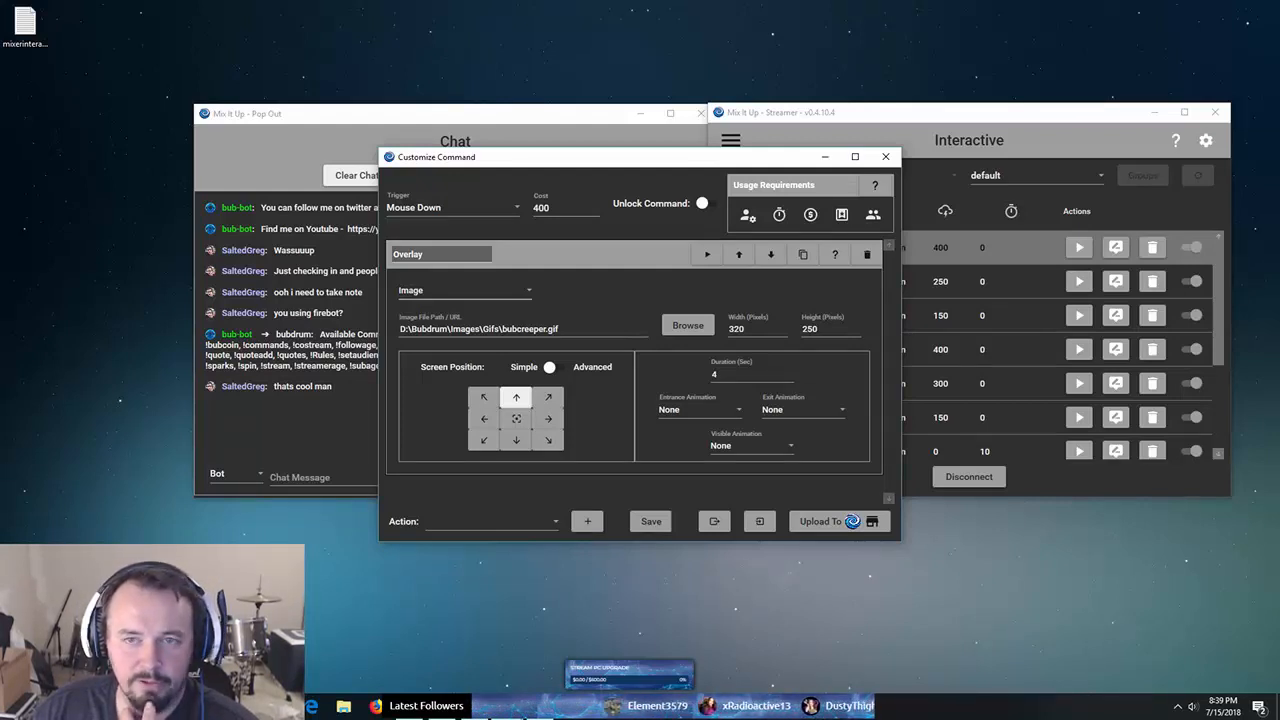
{"action": "left_click", "coordinate": [885, 156]}
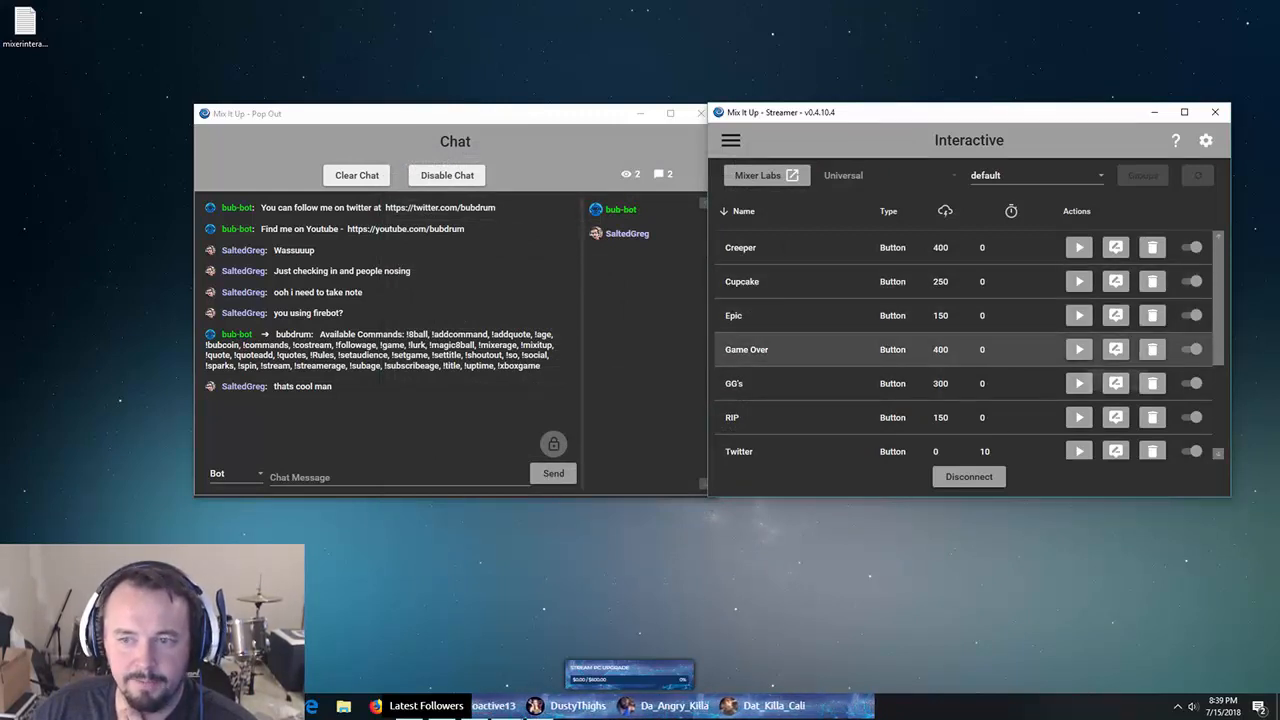
{"action": "left_click", "coordinate": [1115, 349]}
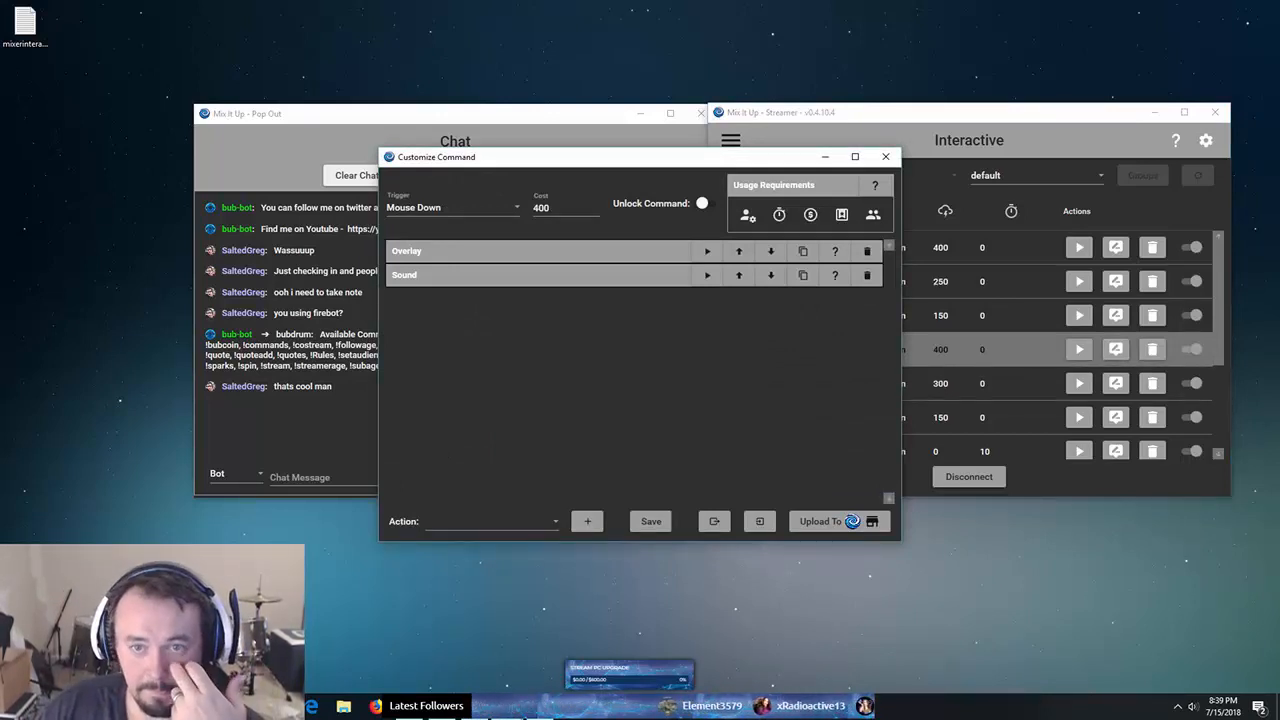
{"action": "left_click", "coordinate": [470, 251]}
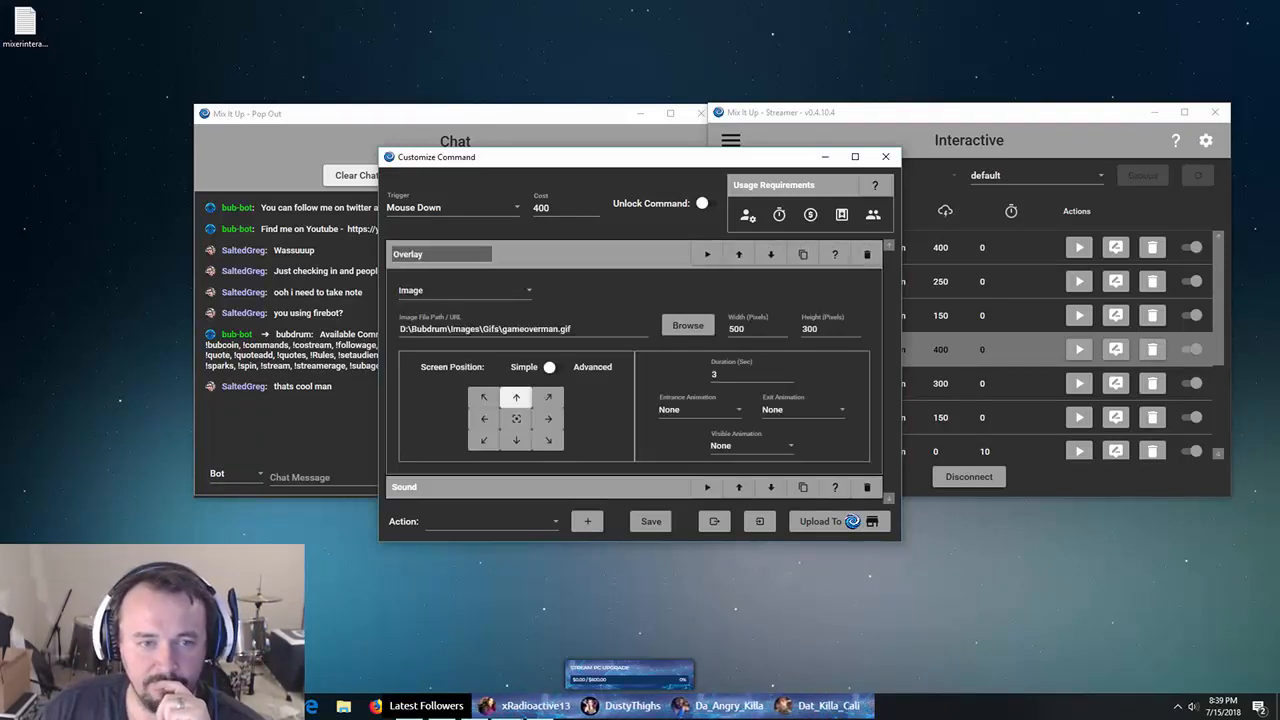
{"action": "left_click", "coordinate": [470, 487]}
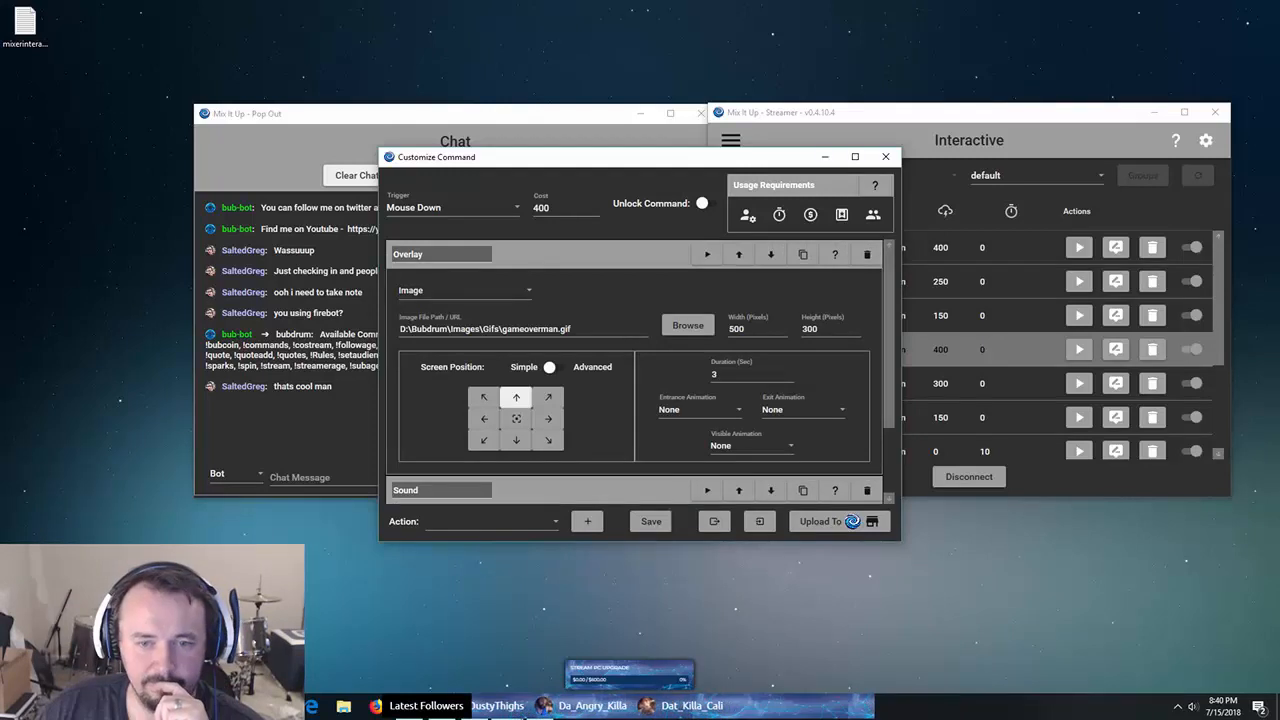
{"action": "scroll", "coordinate": [640, 372], "scroll_direction": "down", "scroll_amount": 1}
{"action": "scroll", "coordinate": [640, 372], "scroll_direction": "down", "scroll_amount": 2}
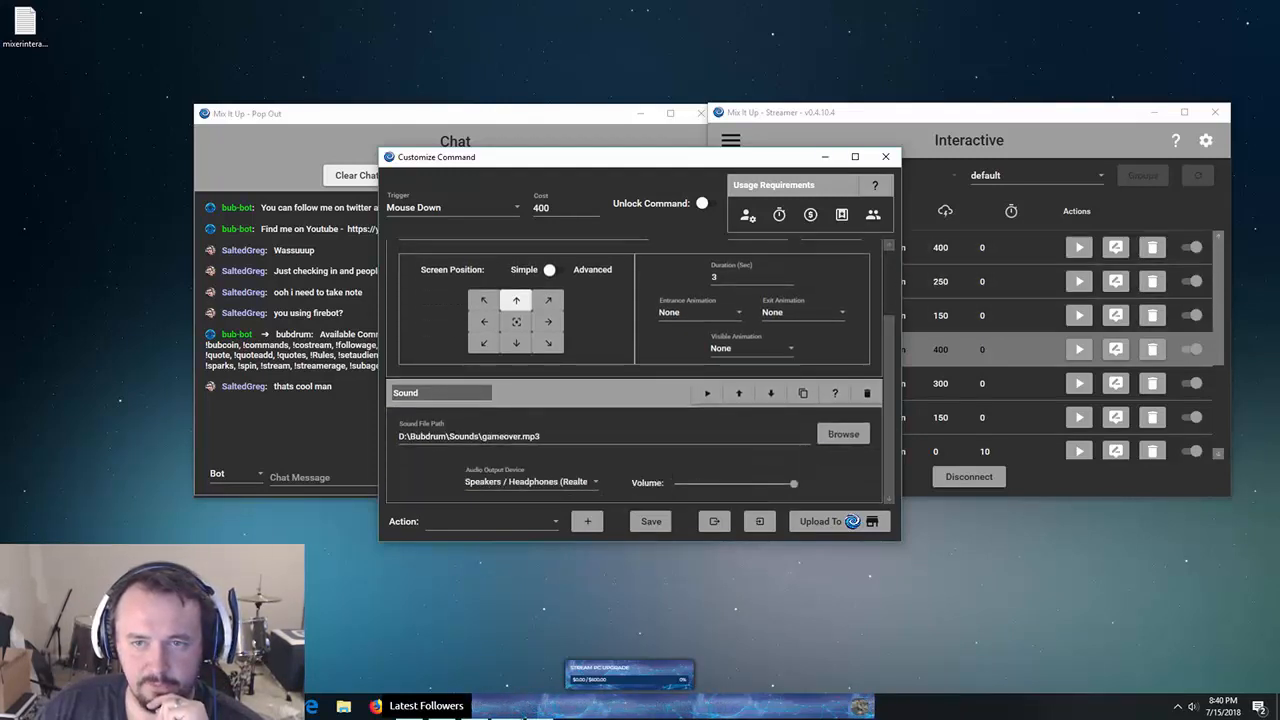
{"action": "left_click", "coordinate": [885, 156]}
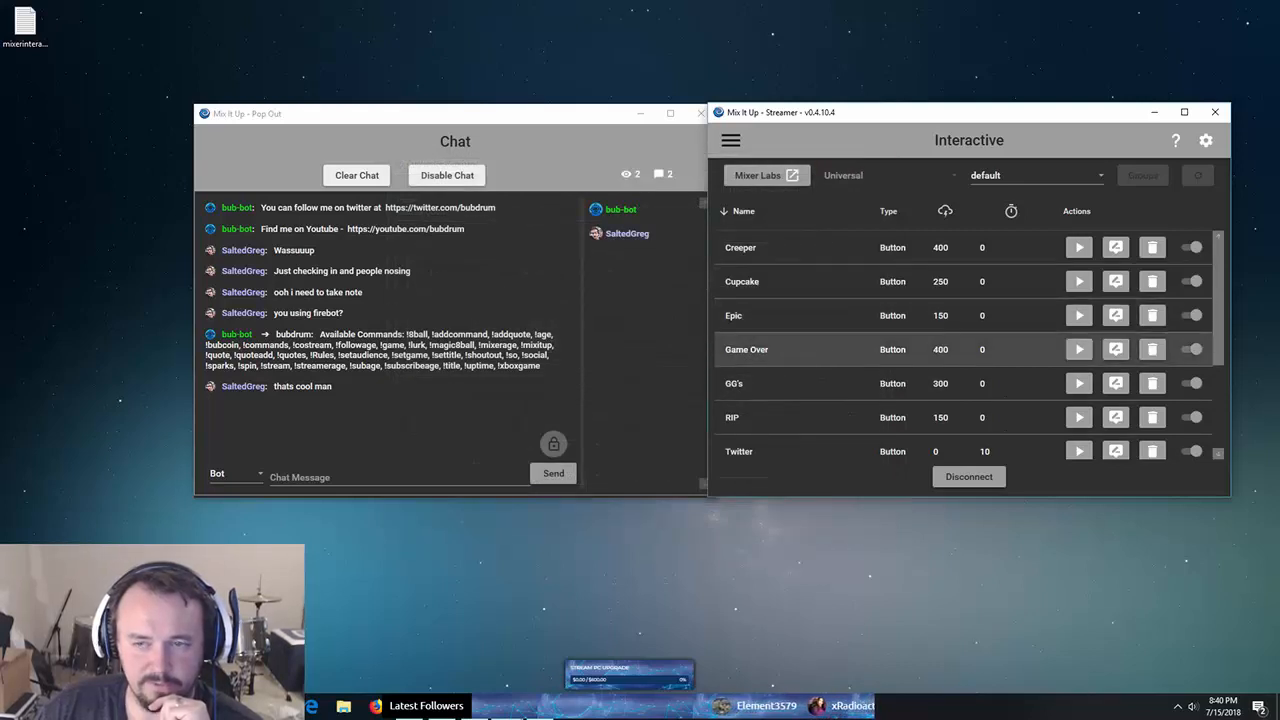
- Test-fire the Game Over, Xbox GT and Cupcake buttons from the Interactive list
{"action": "left_click", "coordinate": [1079, 349]}
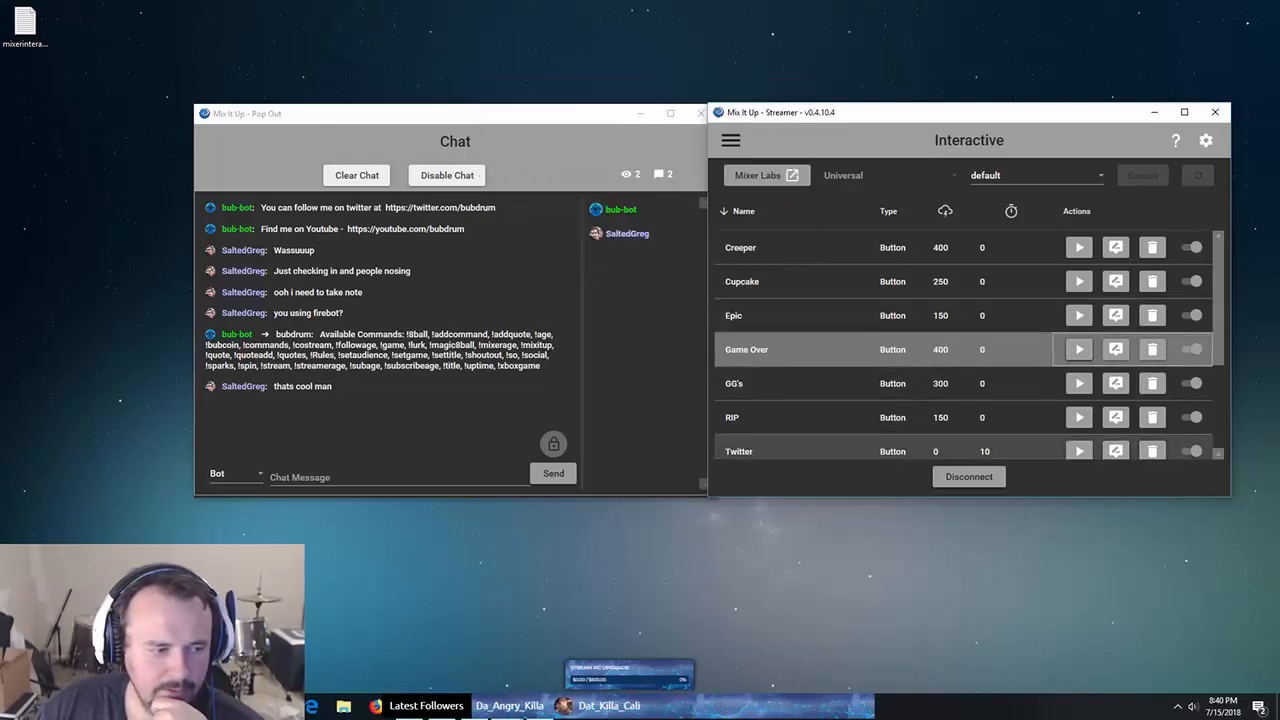
{"action": "scroll", "coordinate": [960, 383], "scroll_direction": "down", "scroll_amount": 2}
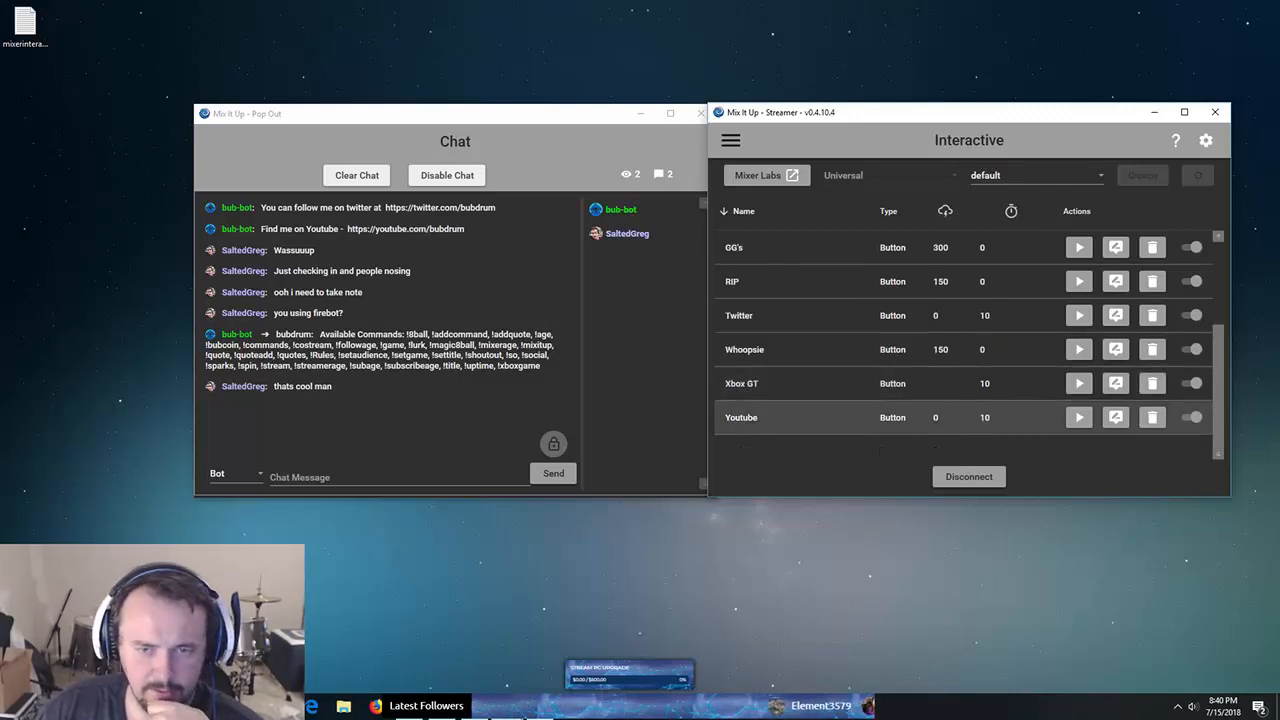
{"action": "scroll", "coordinate": [960, 417], "scroll_direction": "up", "scroll_amount": 2}
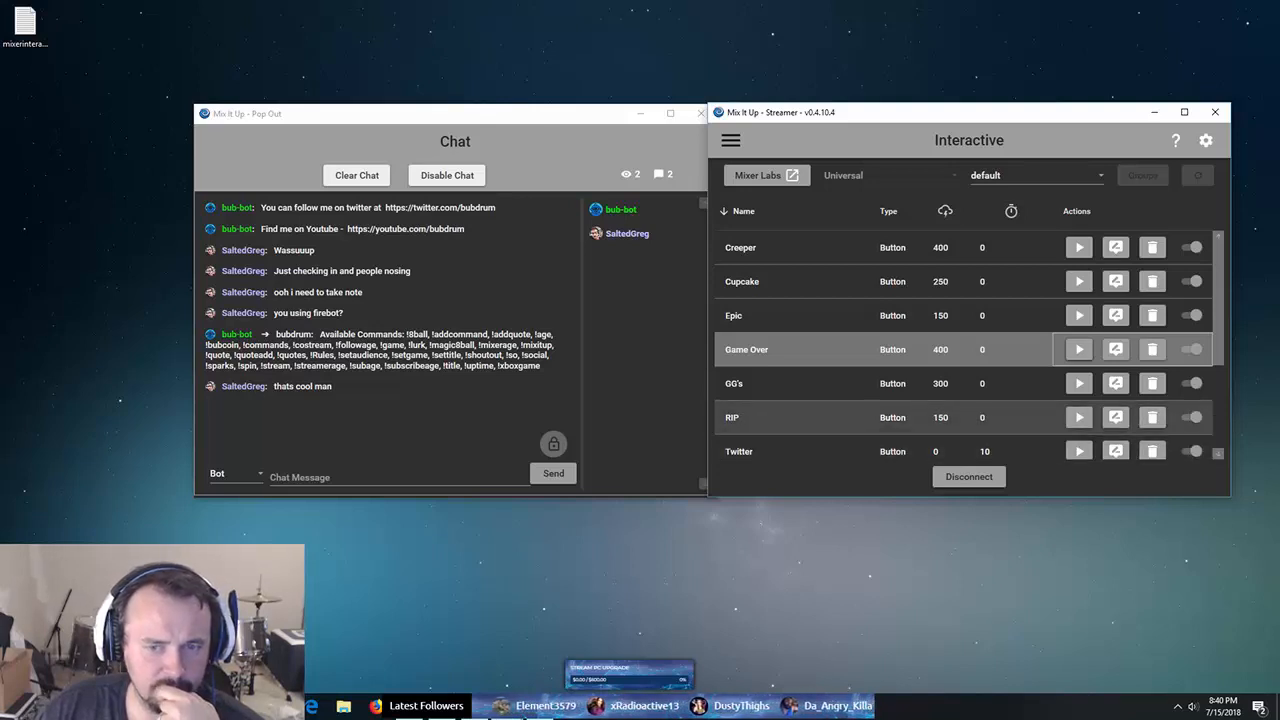
{"action": "scroll", "coordinate": [960, 349], "scroll_direction": "down", "scroll_amount": 2}
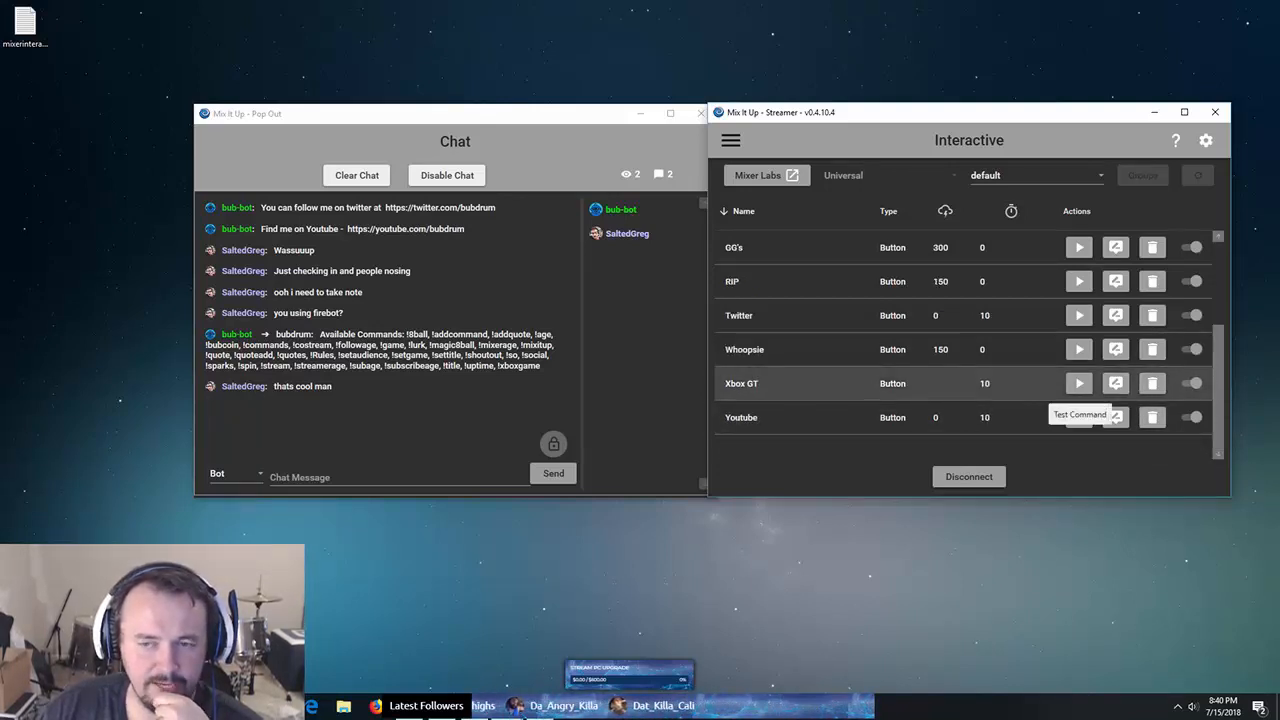
{"action": "left_click", "coordinate": [1080, 384]}
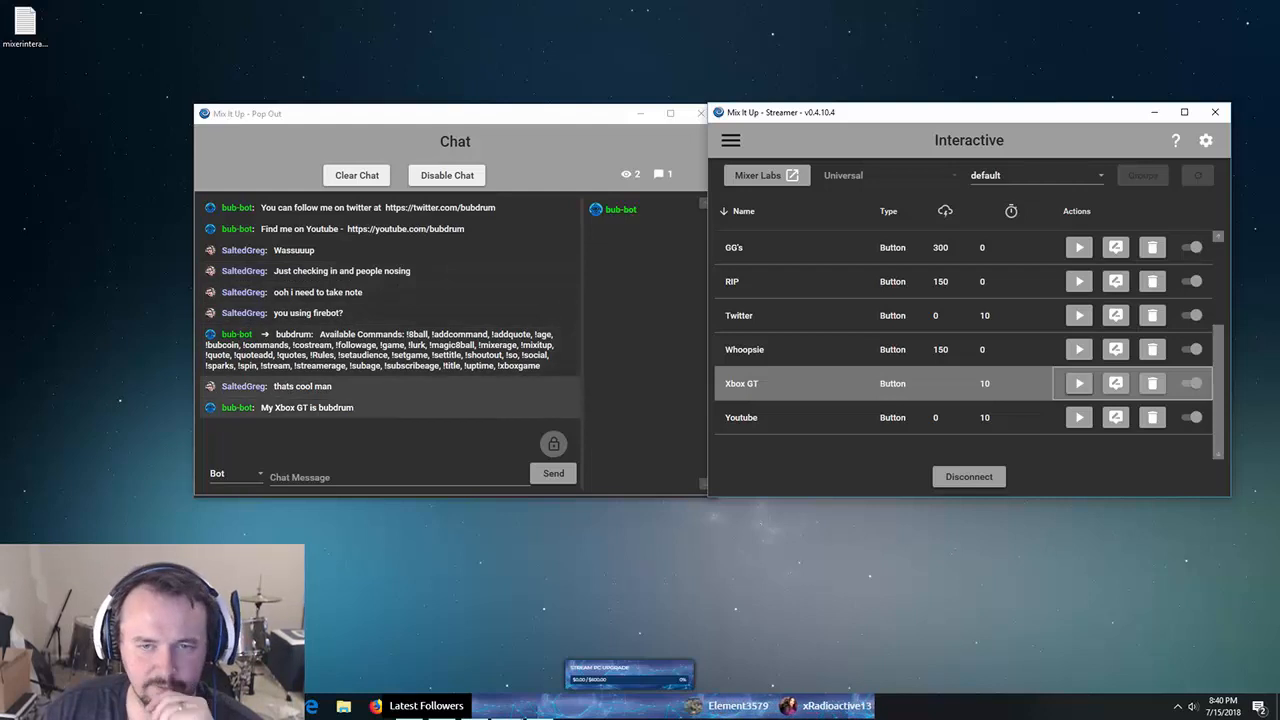
{"action": "scroll", "coordinate": [968, 340], "scroll_direction": "up", "scroll_amount": 2}
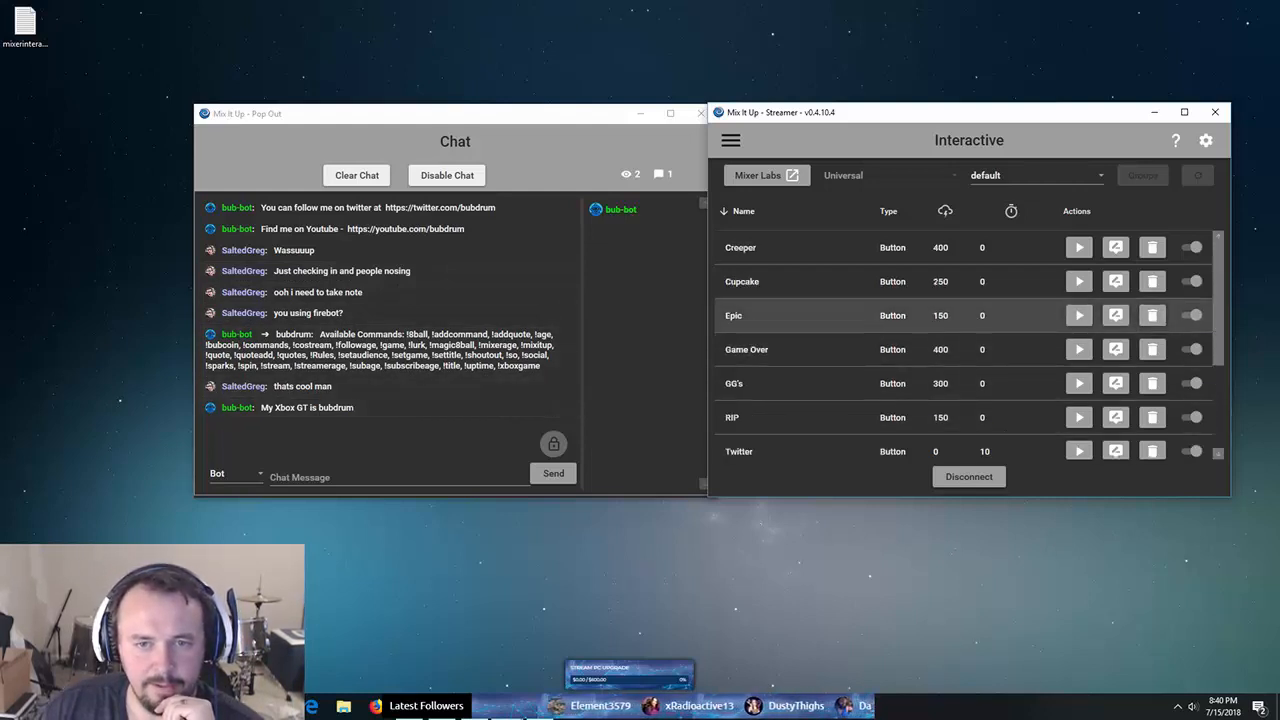
{"action": "left_click", "coordinate": [1079, 281]}
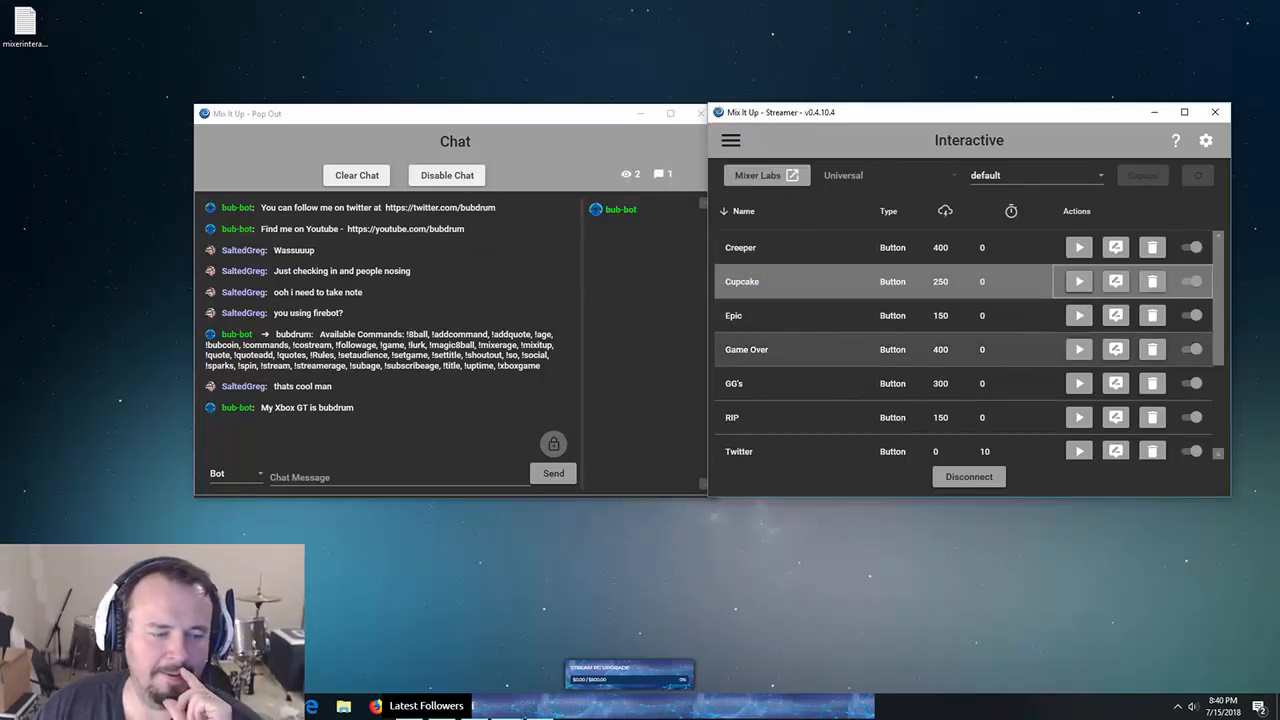
{"action": "scroll", "coordinate": [900, 417], "scroll_direction": "down", "scroll_amount": 3}
{"action": "scroll", "coordinate": [900, 417], "scroll_direction": "up", "scroll_amount": 3}
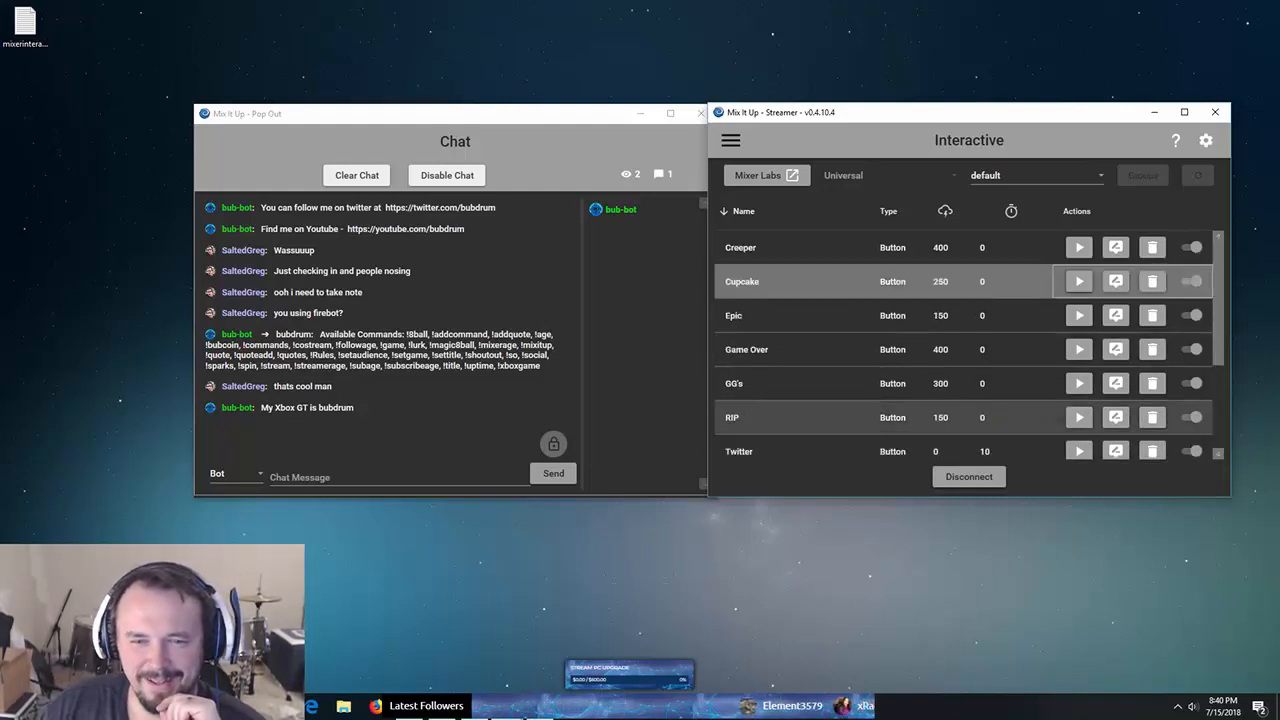
{"action": "left_click", "coordinate": [731, 141]}
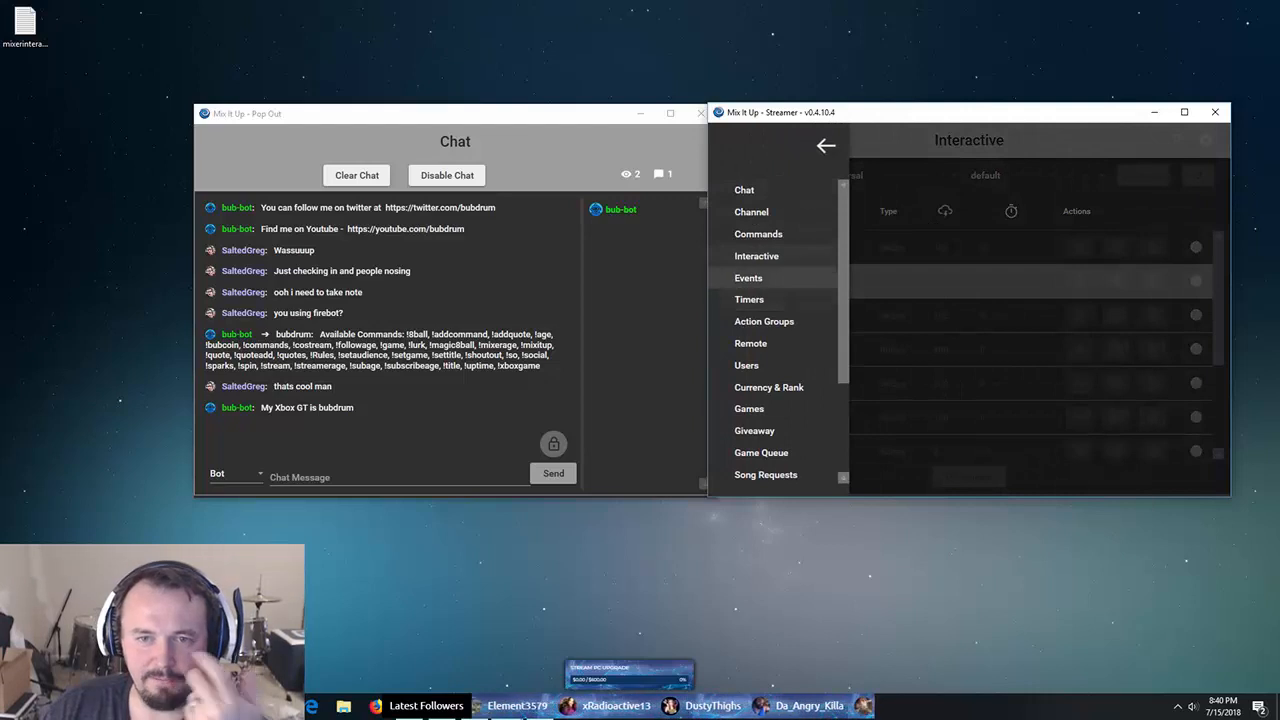
- On the Events page, review Channel Followed's text overlay, sound and image overlay actions
{"action": "left_click", "coordinate": [748, 278]}
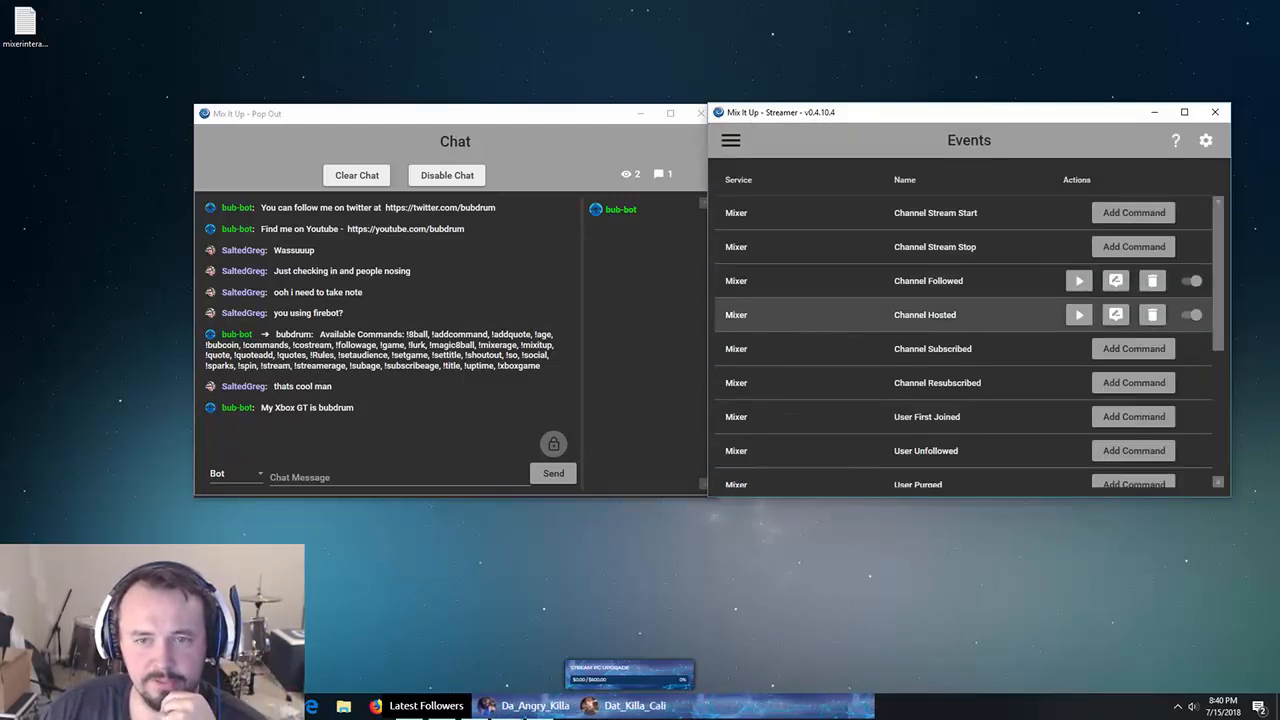
{"action": "left_click", "coordinate": [1115, 280]}
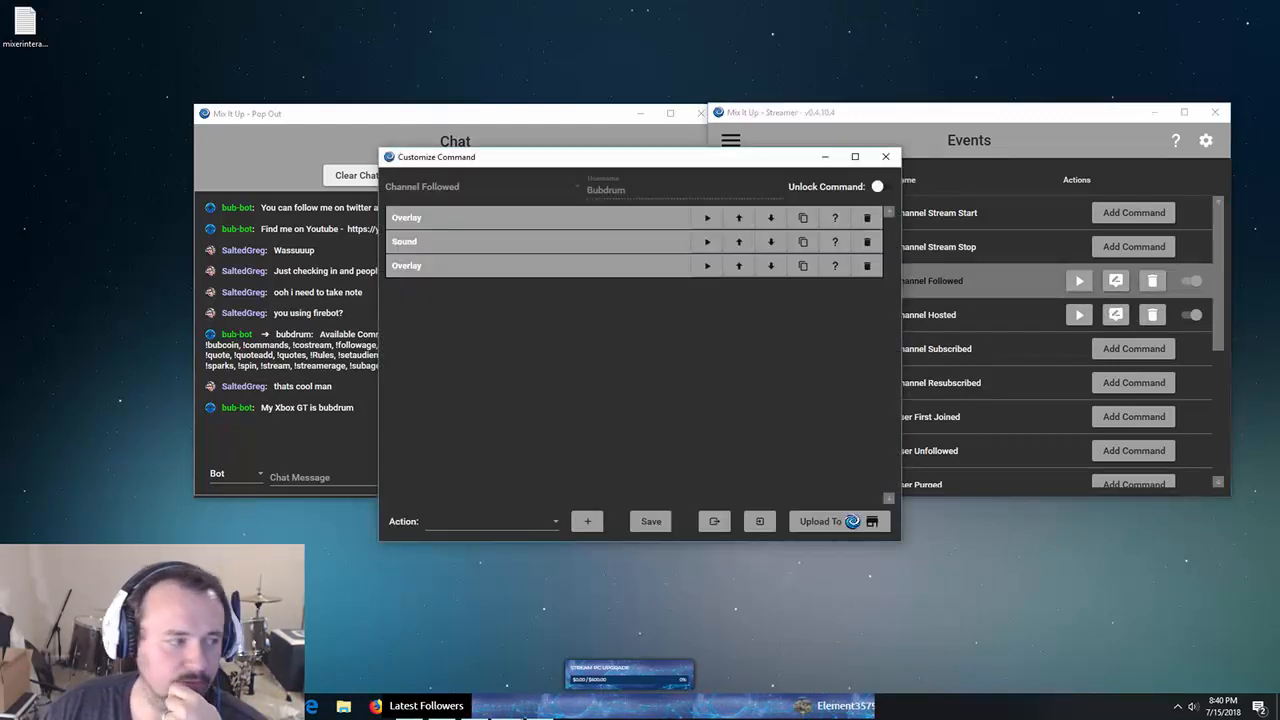
{"action": "left_click", "coordinate": [407, 266]}
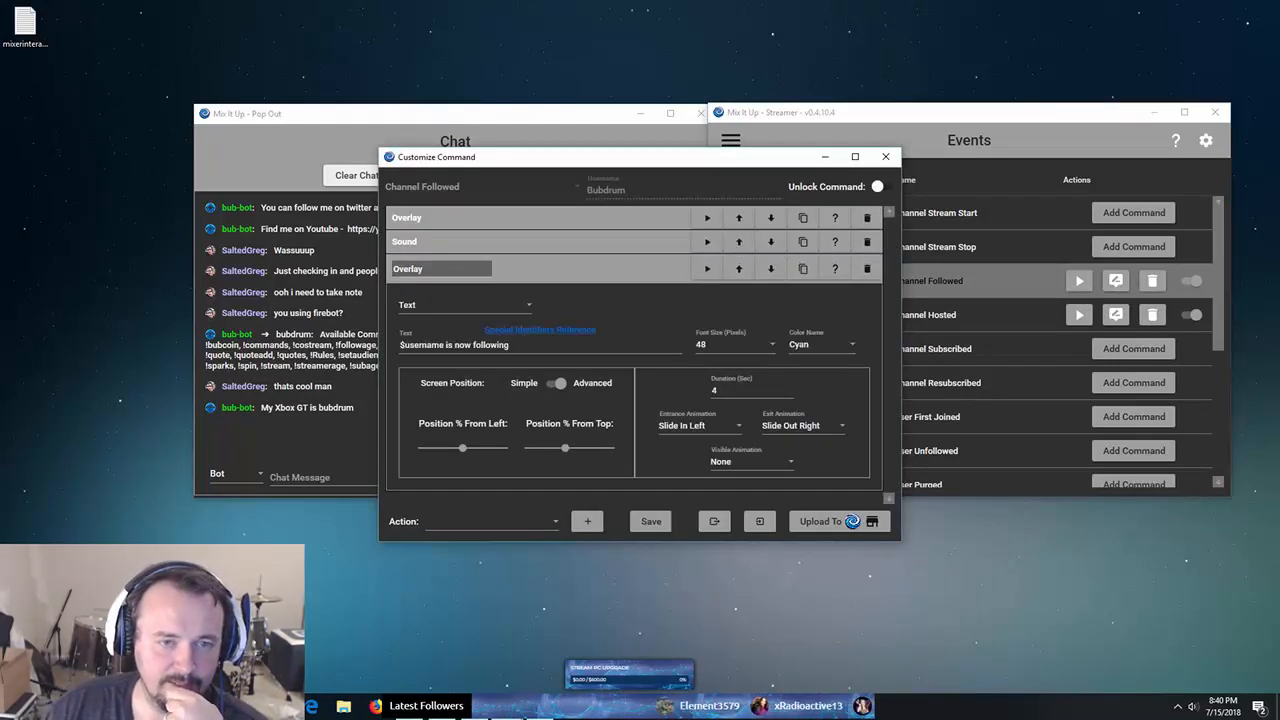
{"action": "left_click", "coordinate": [405, 242]}
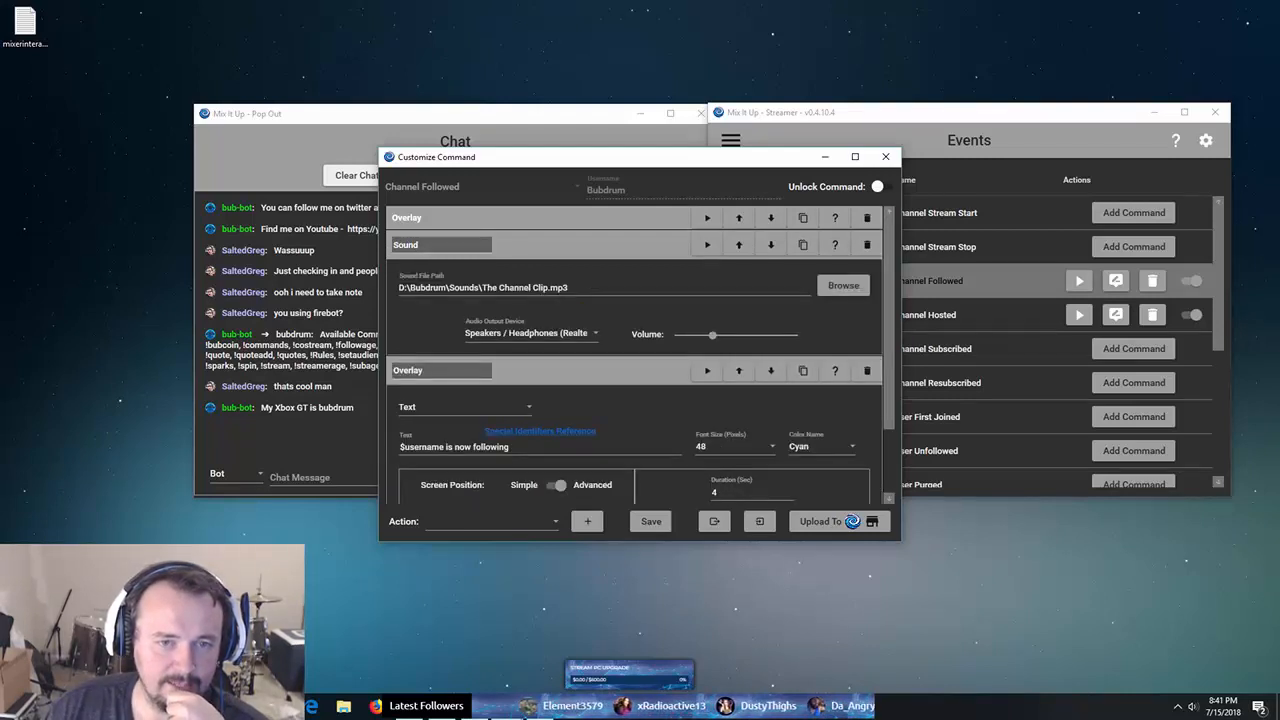
{"action": "left_click", "coordinate": [406, 217]}
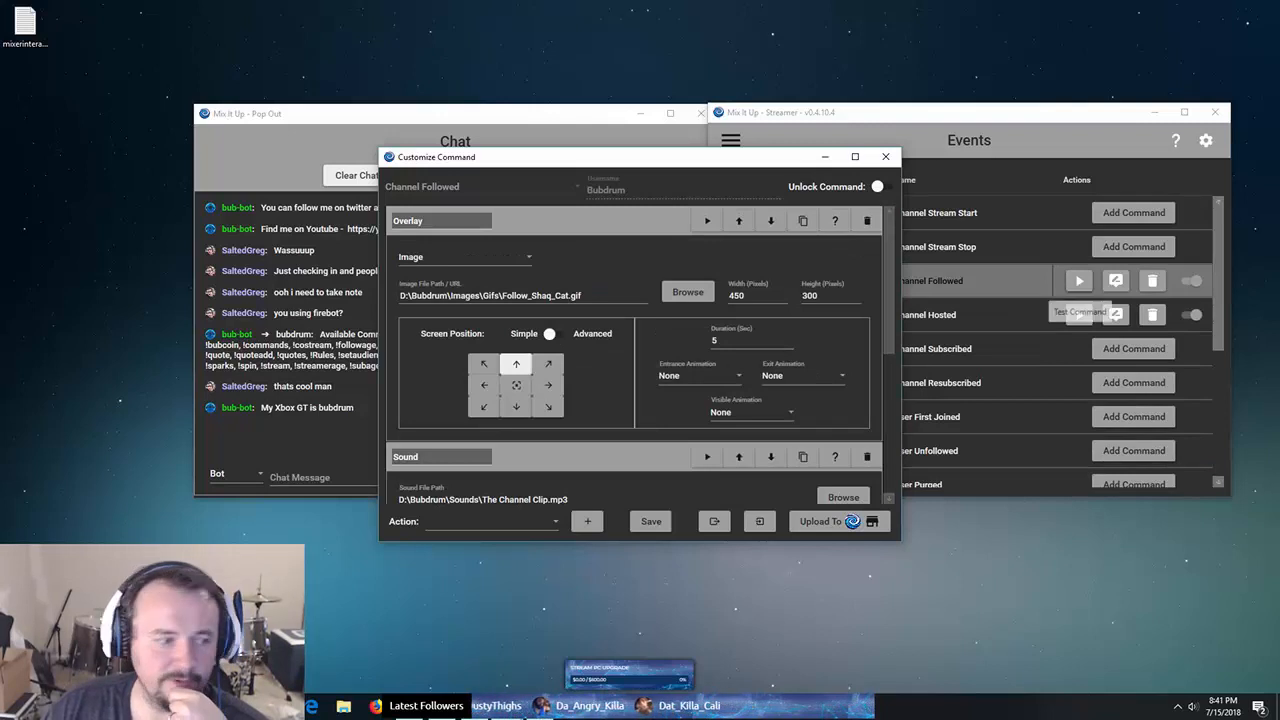
{"action": "left_click", "coordinate": [1079, 282]}
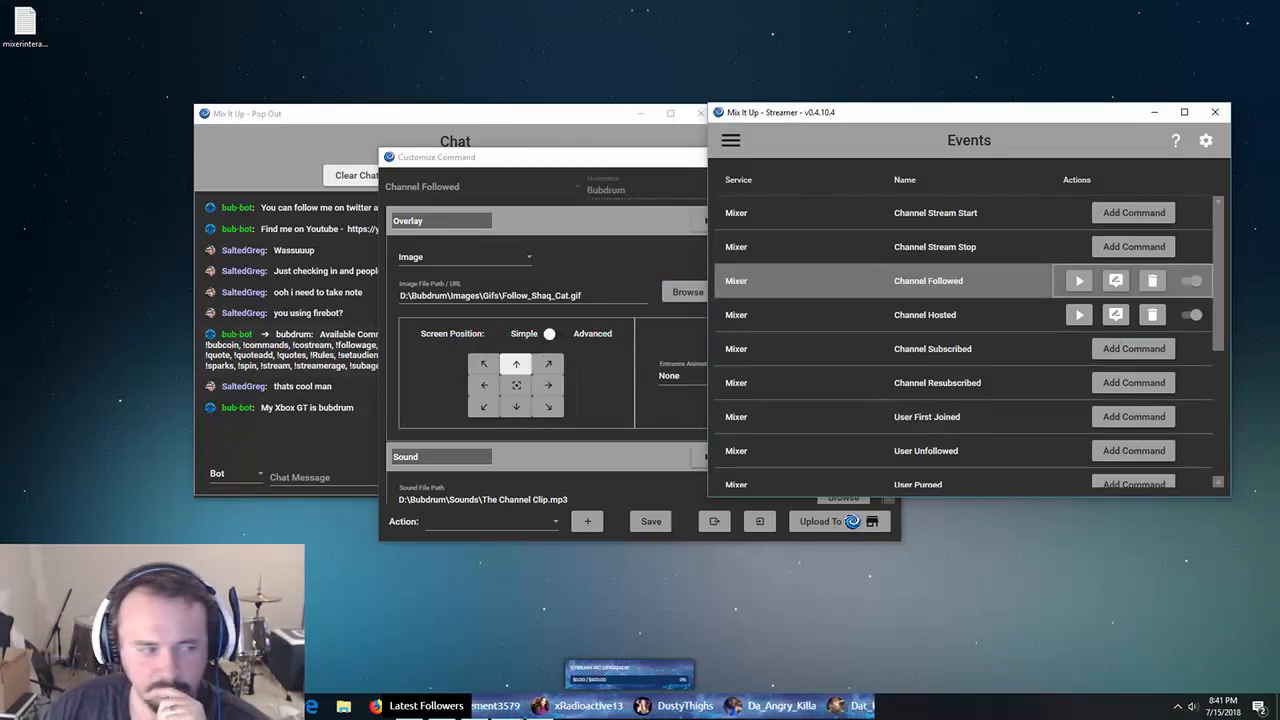
- Scroll through the Events trigger list and close the Channel Followed editor
{"action": "scroll", "coordinate": [965, 382], "scroll_direction": "down", "scroll_amount": 5}
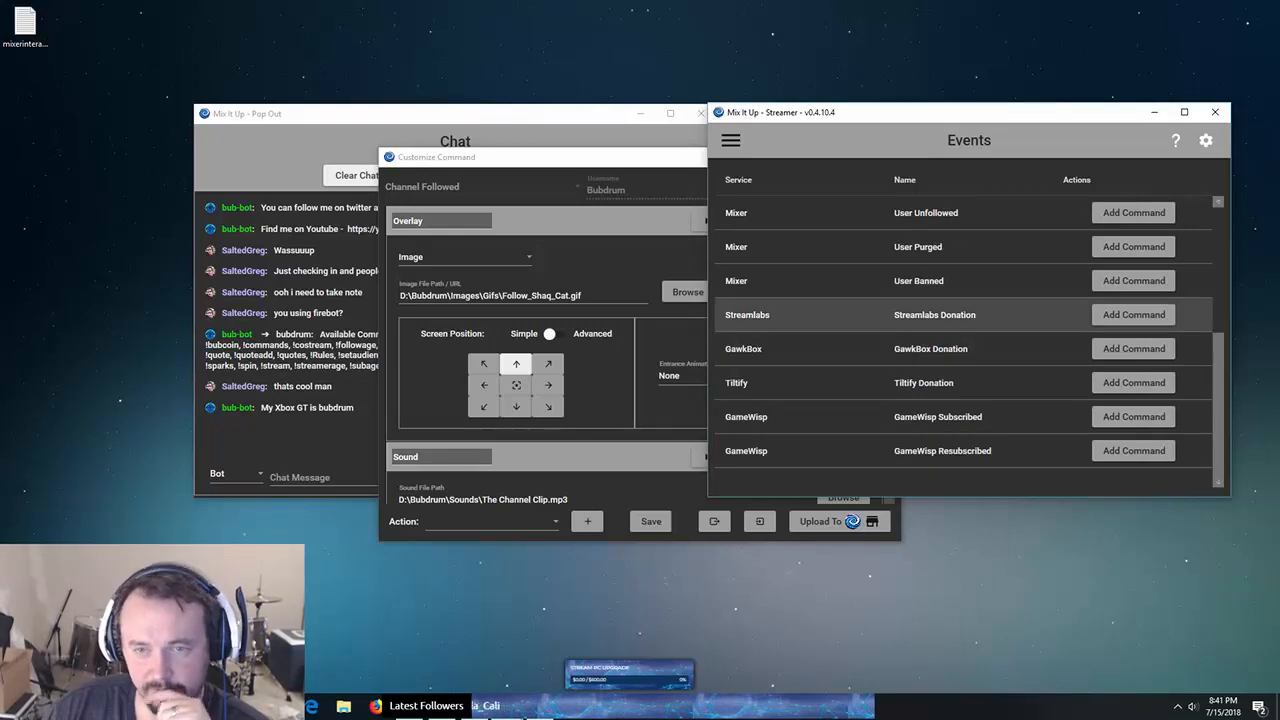
{"action": "scroll", "coordinate": [965, 314], "scroll_direction": "up", "scroll_amount": 1}
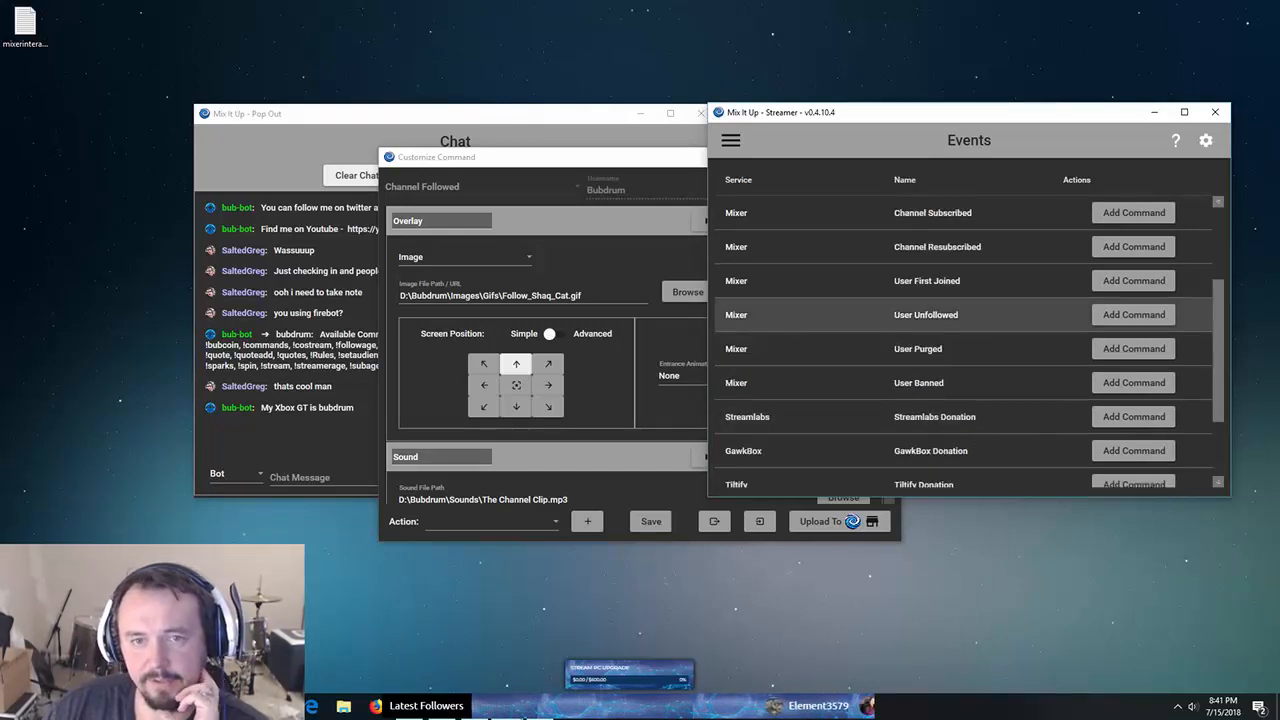
{"action": "scroll", "coordinate": [965, 314], "scroll_direction": "up", "scroll_amount": 1}
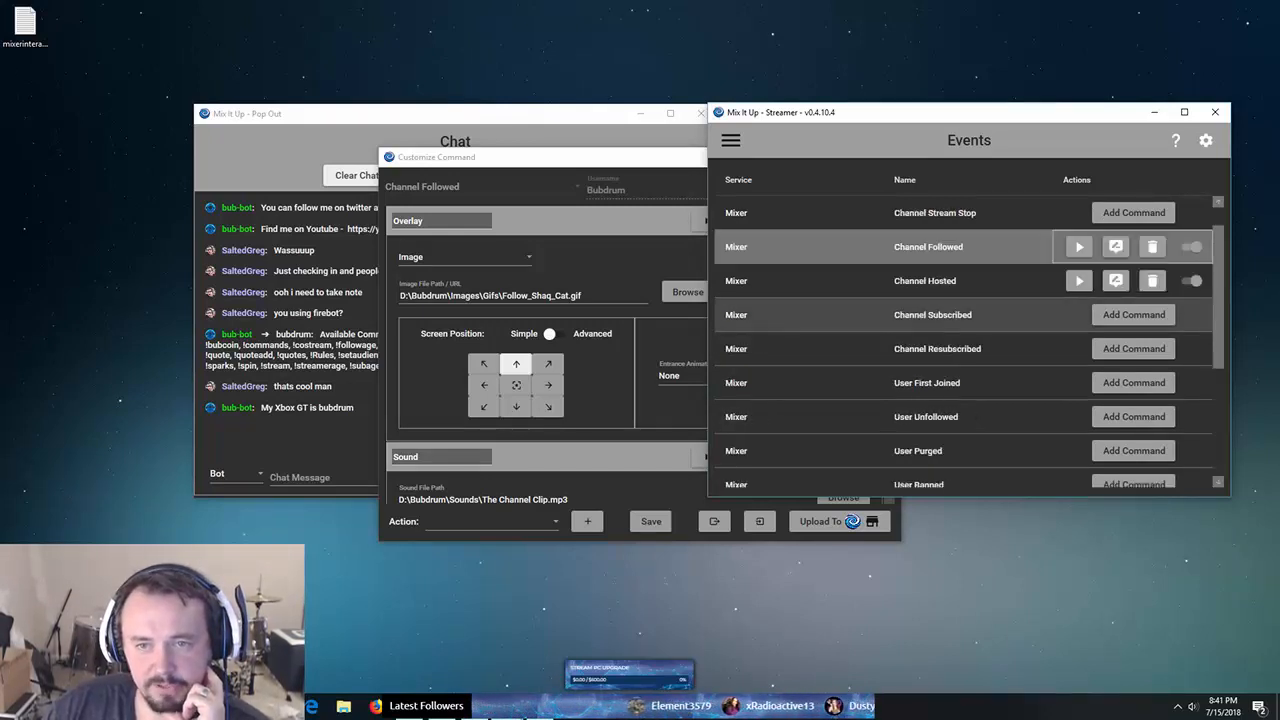
{"action": "scroll", "coordinate": [965, 314], "scroll_direction": "down", "scroll_amount": 2}
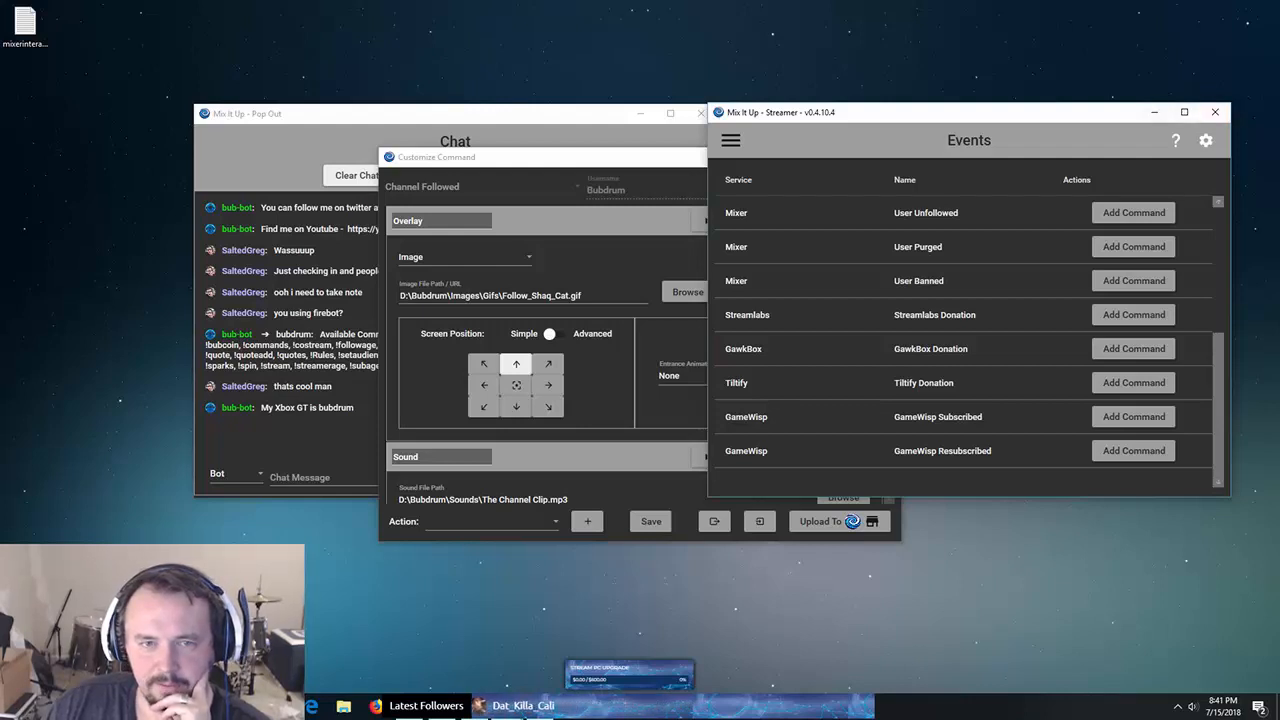
{"action": "left_click", "coordinate": [896, 155]}
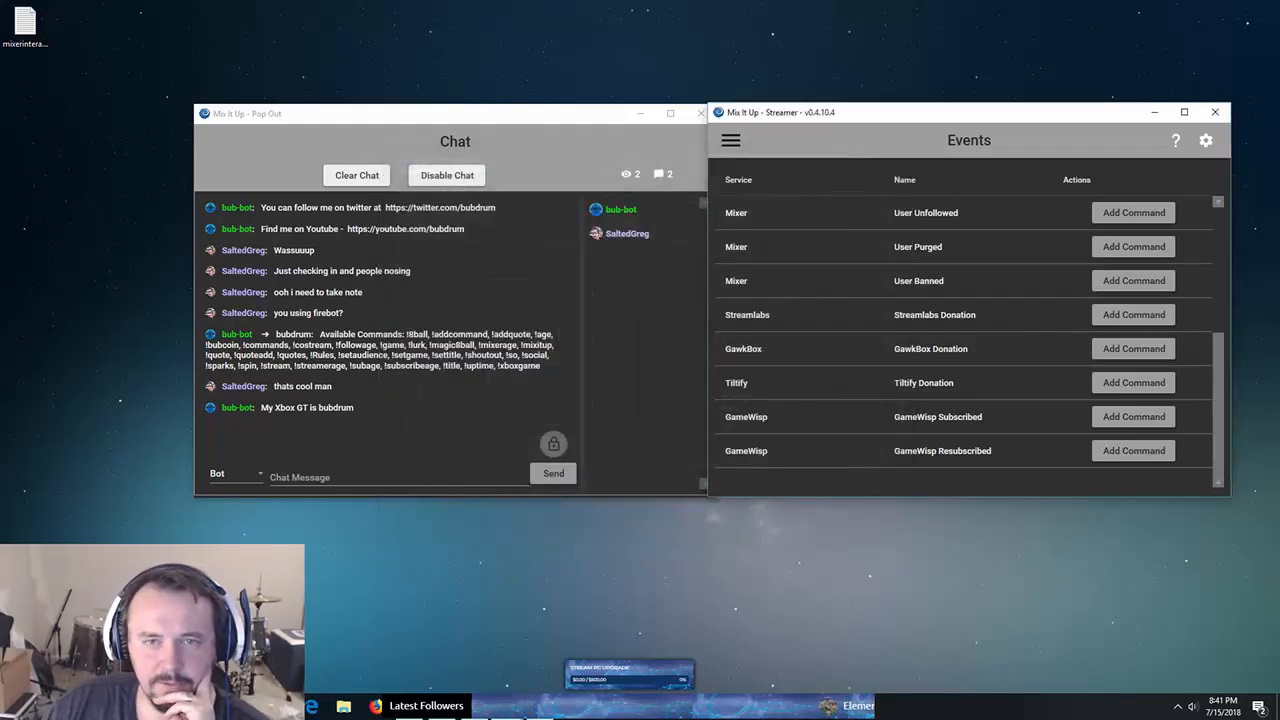
- Minimize the chat pop-out, centre the bot window, and switch to the Timers page
{"action": "left_click", "coordinate": [640, 113]}
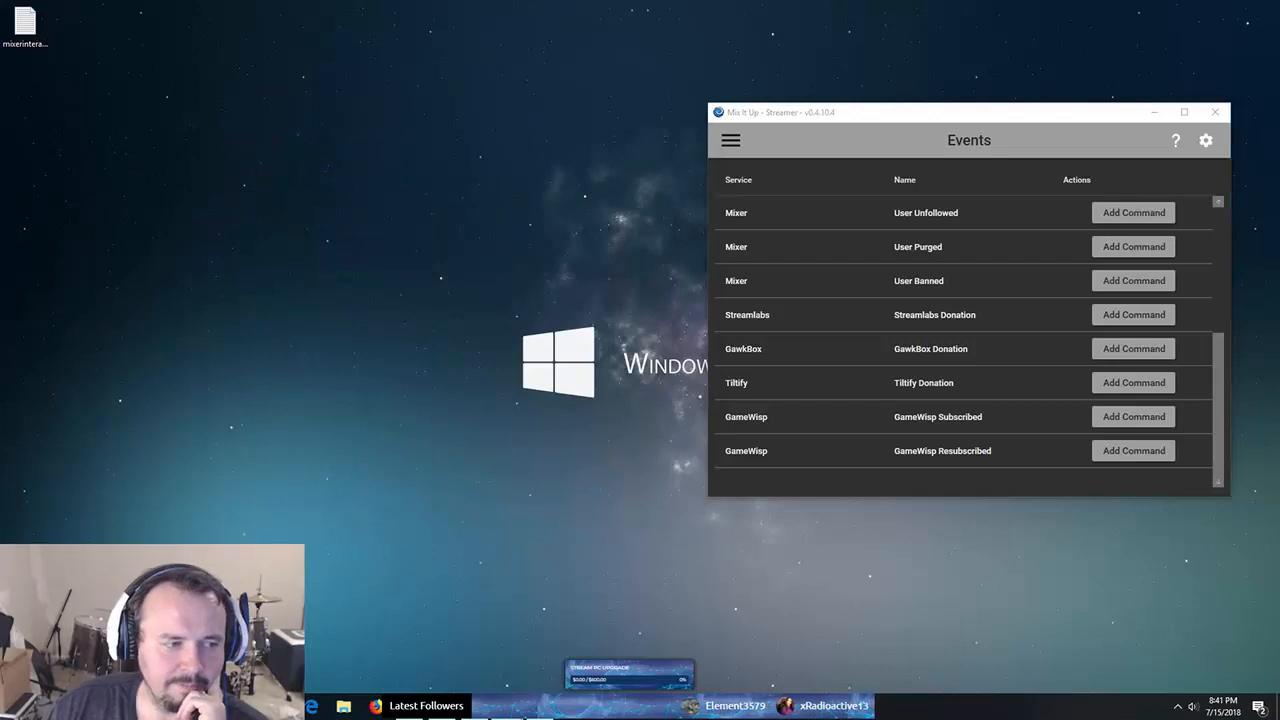
{"action": "left_click_drag", "start_coordinate": [860, 112], "coordinate": [572, 97]}
{"action": "left_click", "coordinate": [443, 125]}
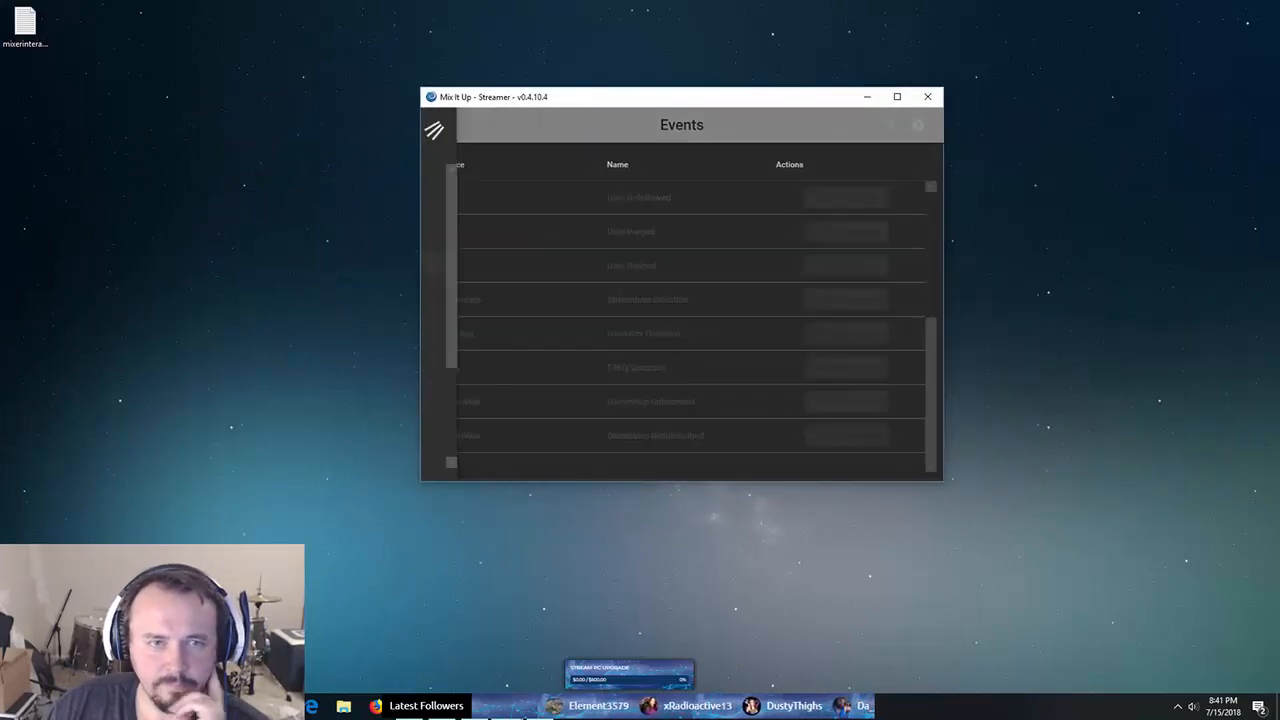
{"action": "left_click", "coordinate": [462, 284]}
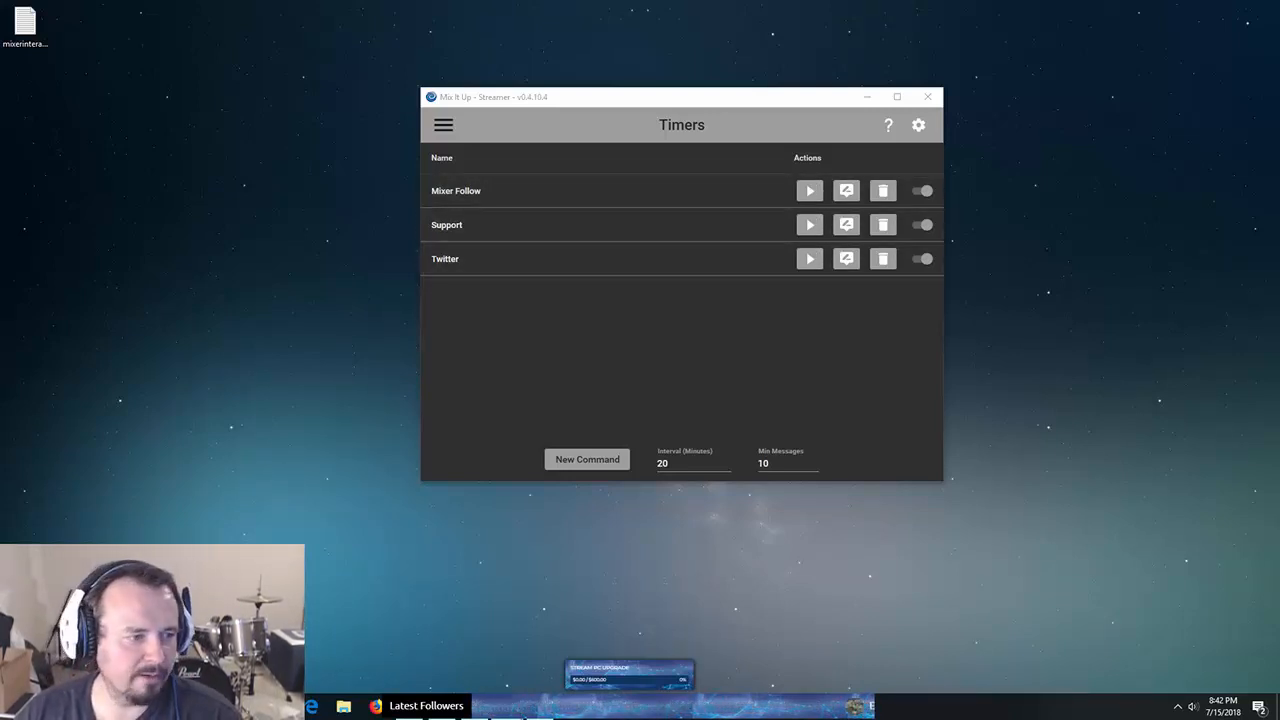
- Step through the Action Groups and Remote pages to Currency & Rank showing BubCoin
{"action": "key", "text": "alt+Tab"}
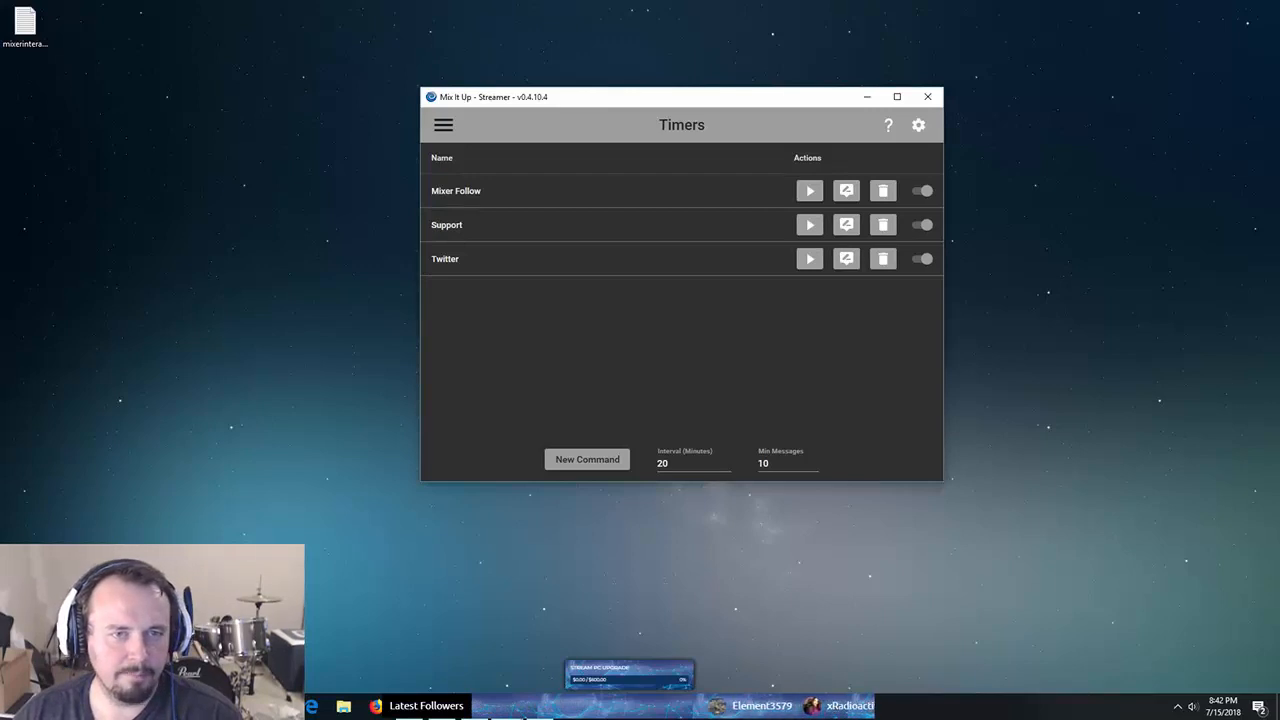
{"action": "left_click", "coordinate": [443, 124]}
{"action": "left_click", "coordinate": [477, 306]}
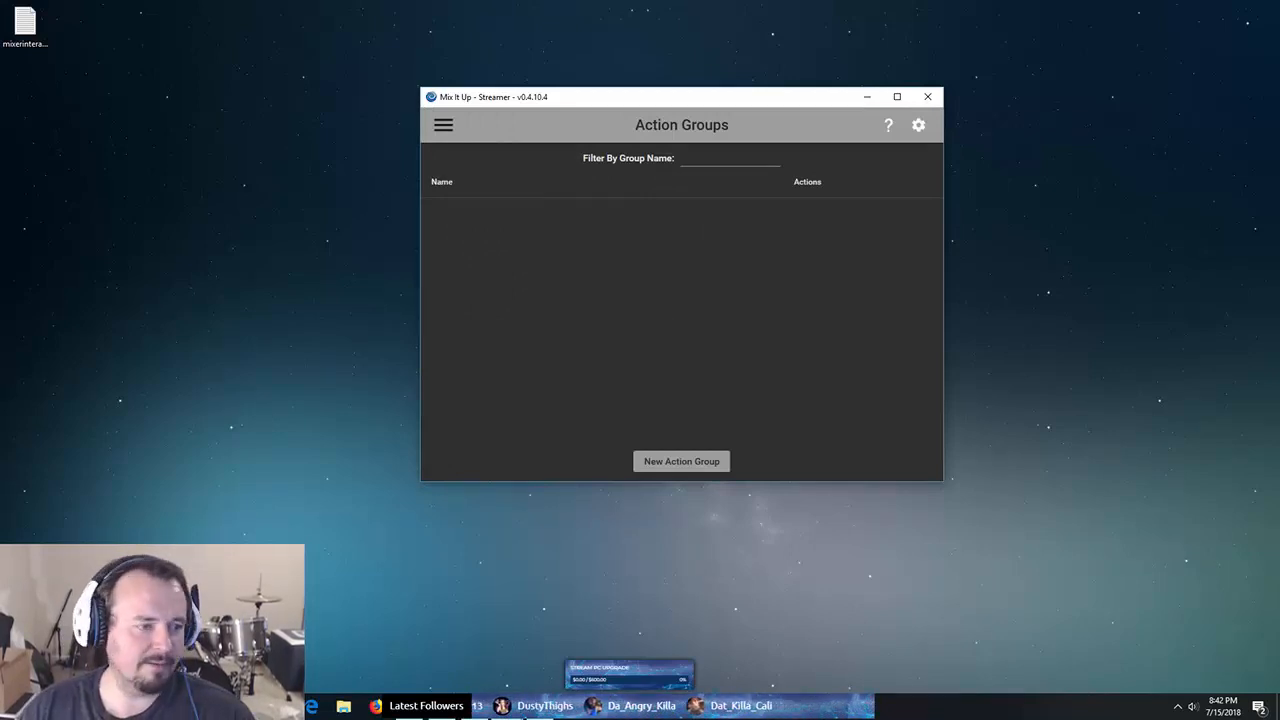
{"action": "left_click", "coordinate": [443, 125]}
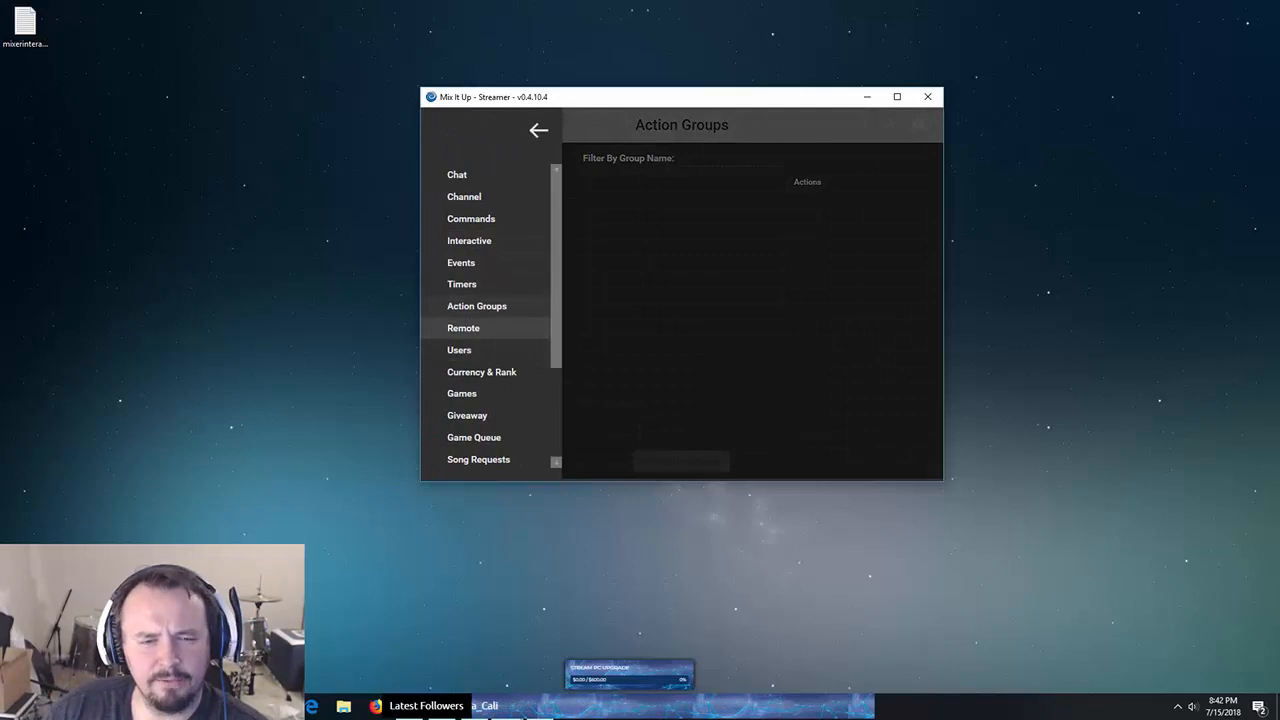
{"action": "left_click", "coordinate": [463, 328]}
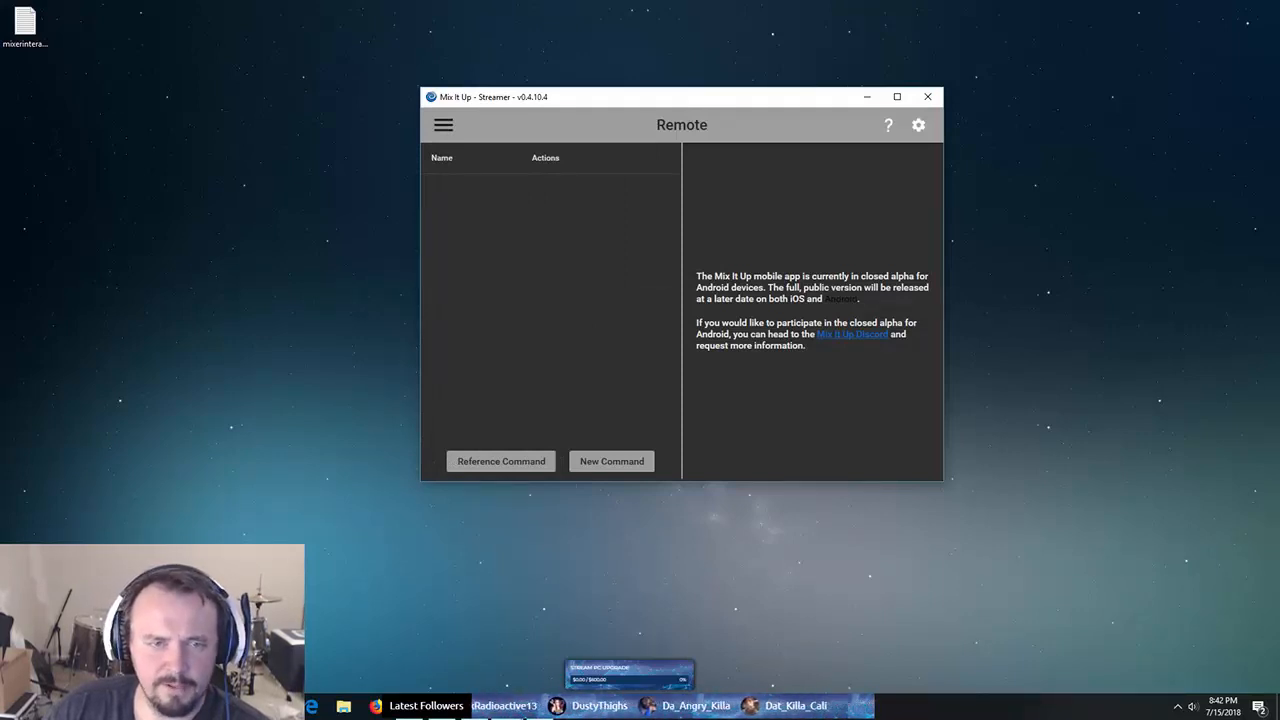
{"action": "left_click", "coordinate": [443, 124]}
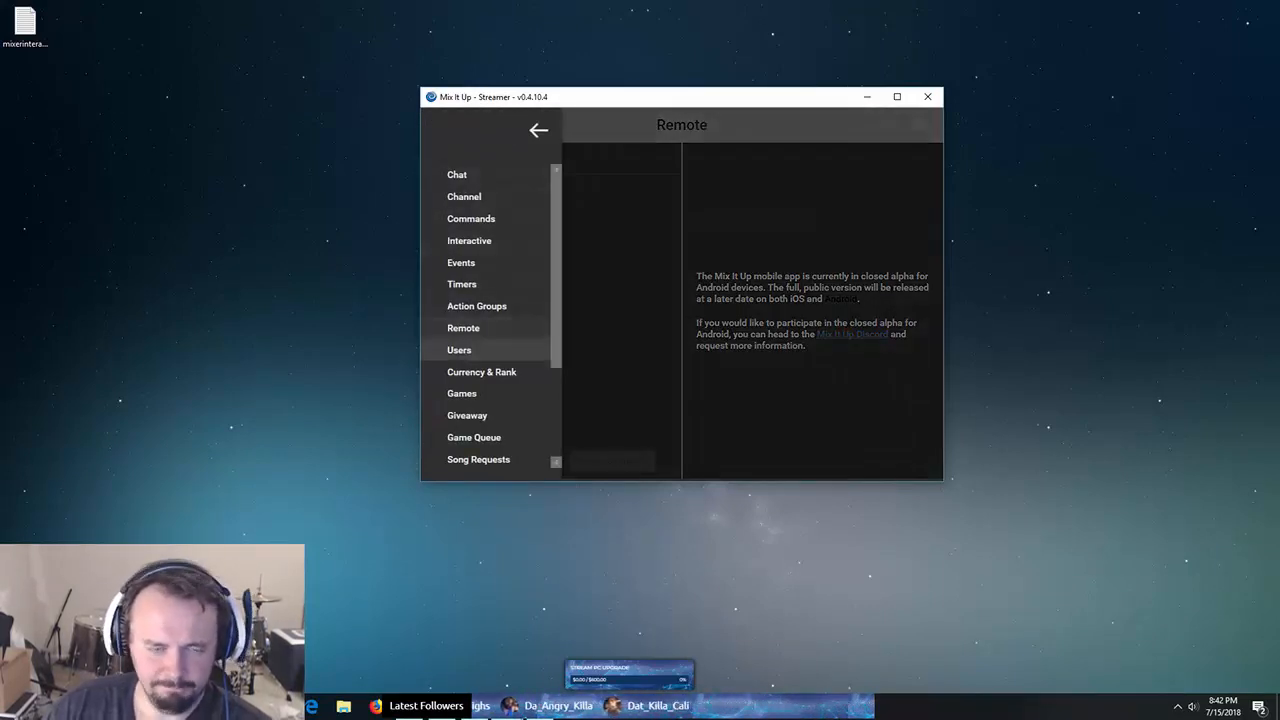
{"action": "left_click", "coordinate": [481, 371]}
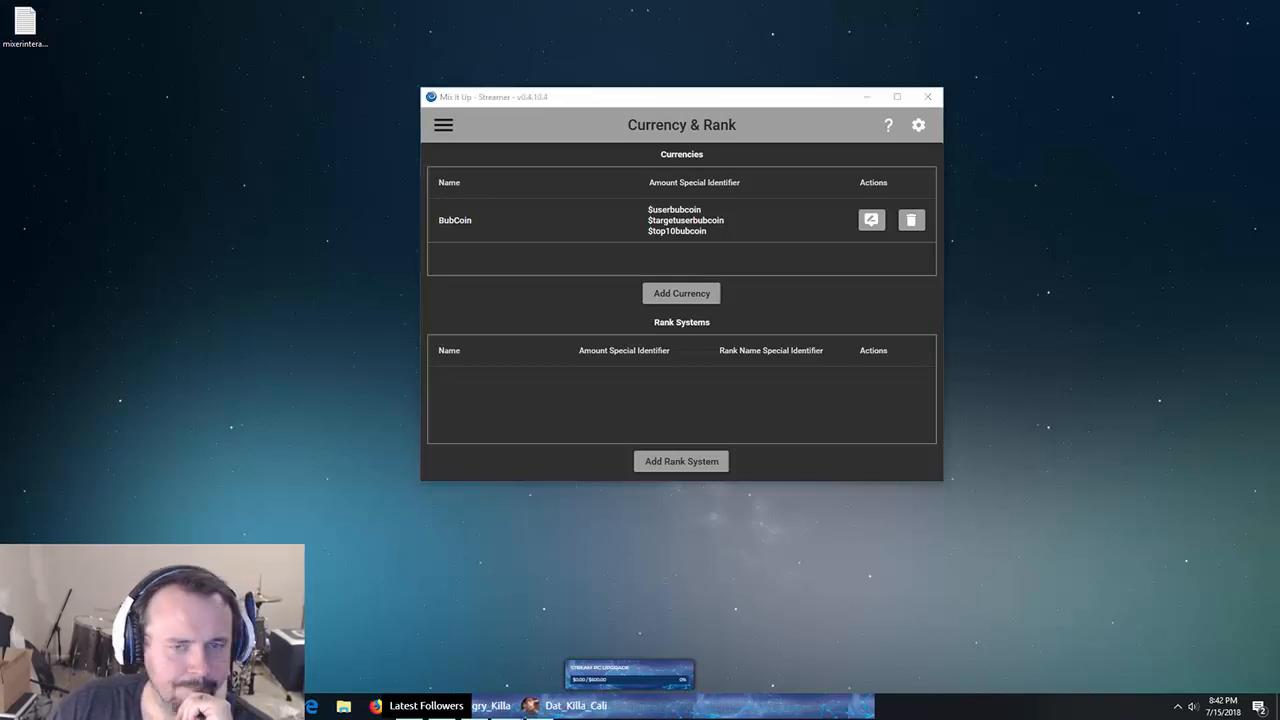
{"action": "left_click", "coordinate": [443, 125]}
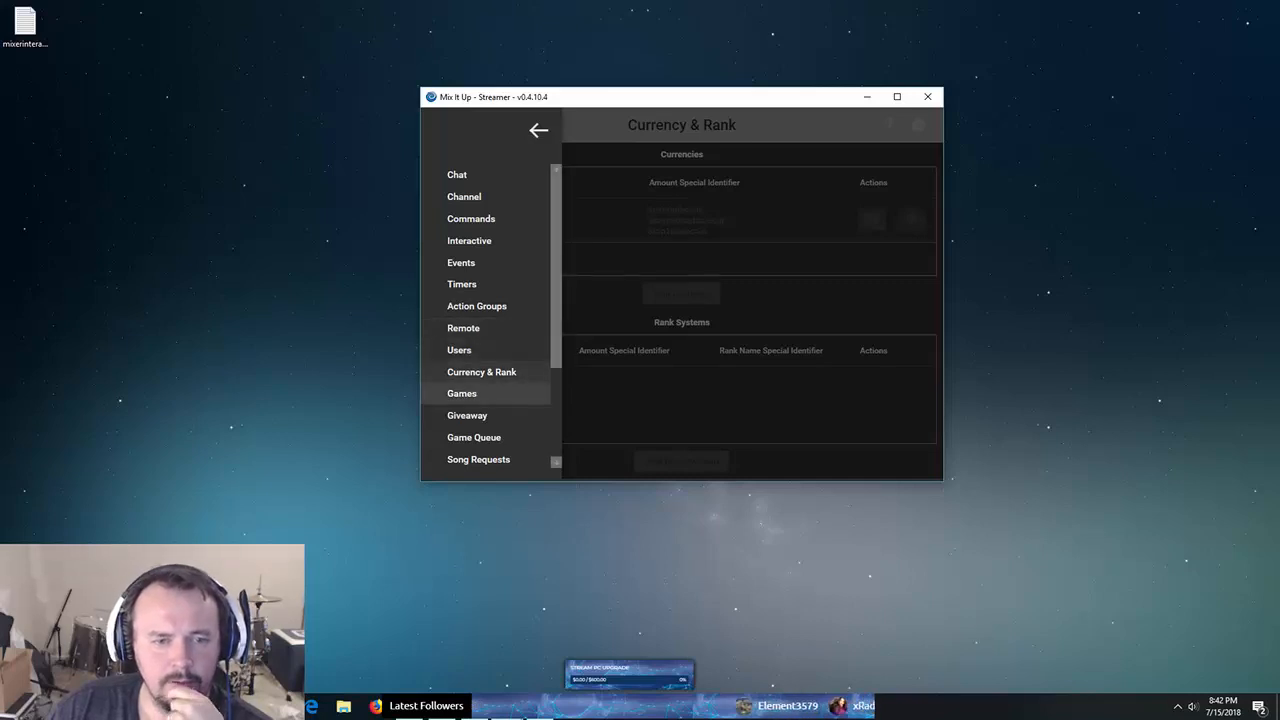
- Show the Games page with the Spin Wheel game selected, and move the chat pop-out off screen
{"action": "left_click", "coordinate": [462, 393]}
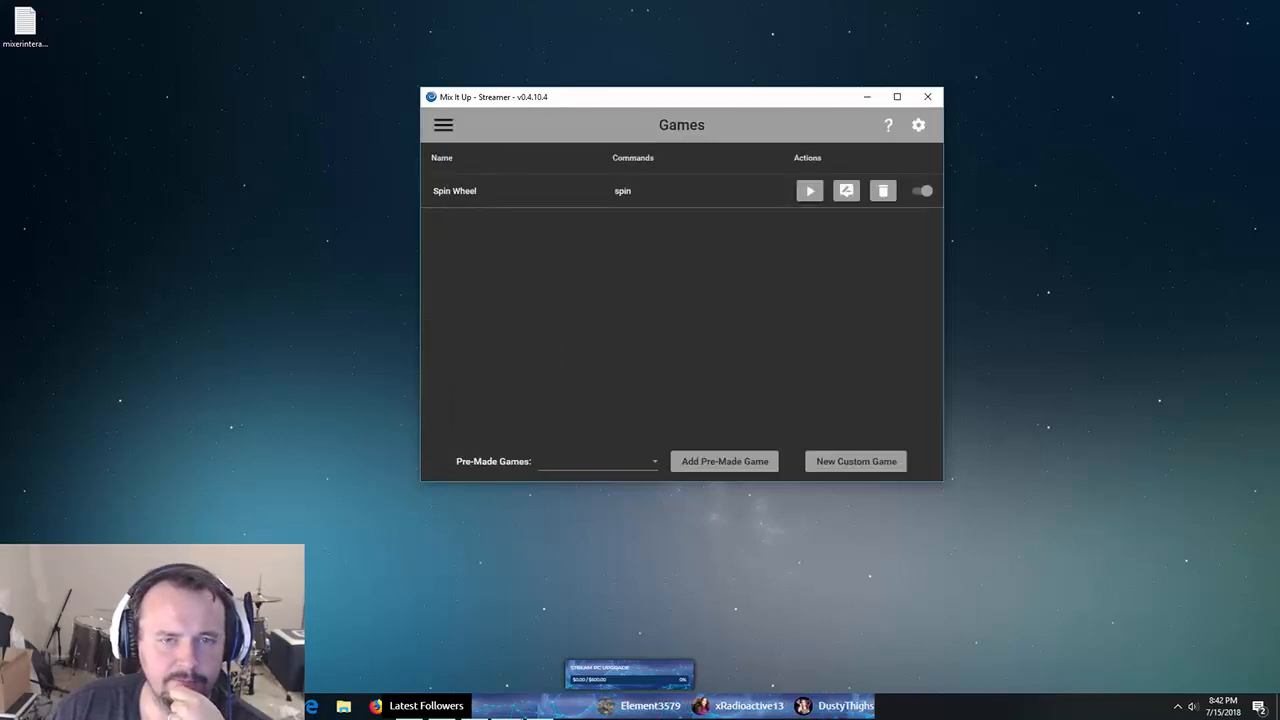
{"action": "left_click", "coordinate": [810, 191]}
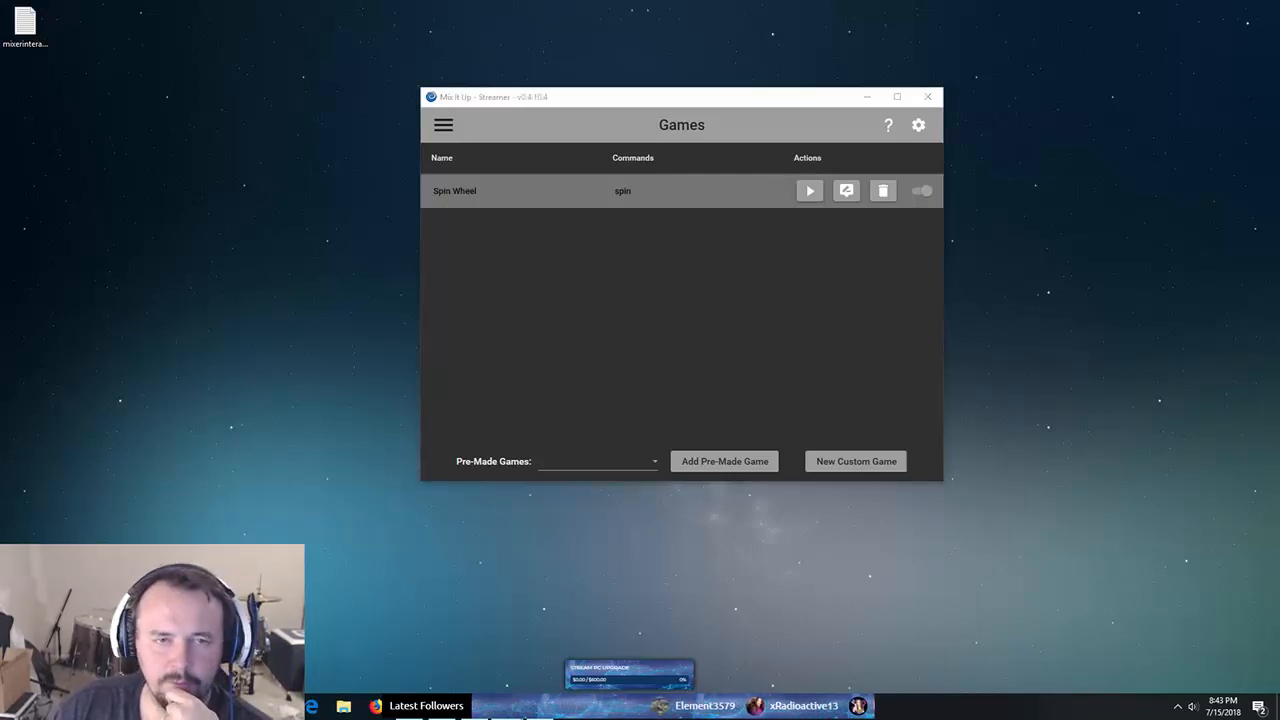
{"action": "left_click_drag", "start_coordinate": [474, 0], "coordinate": [0, 236]}
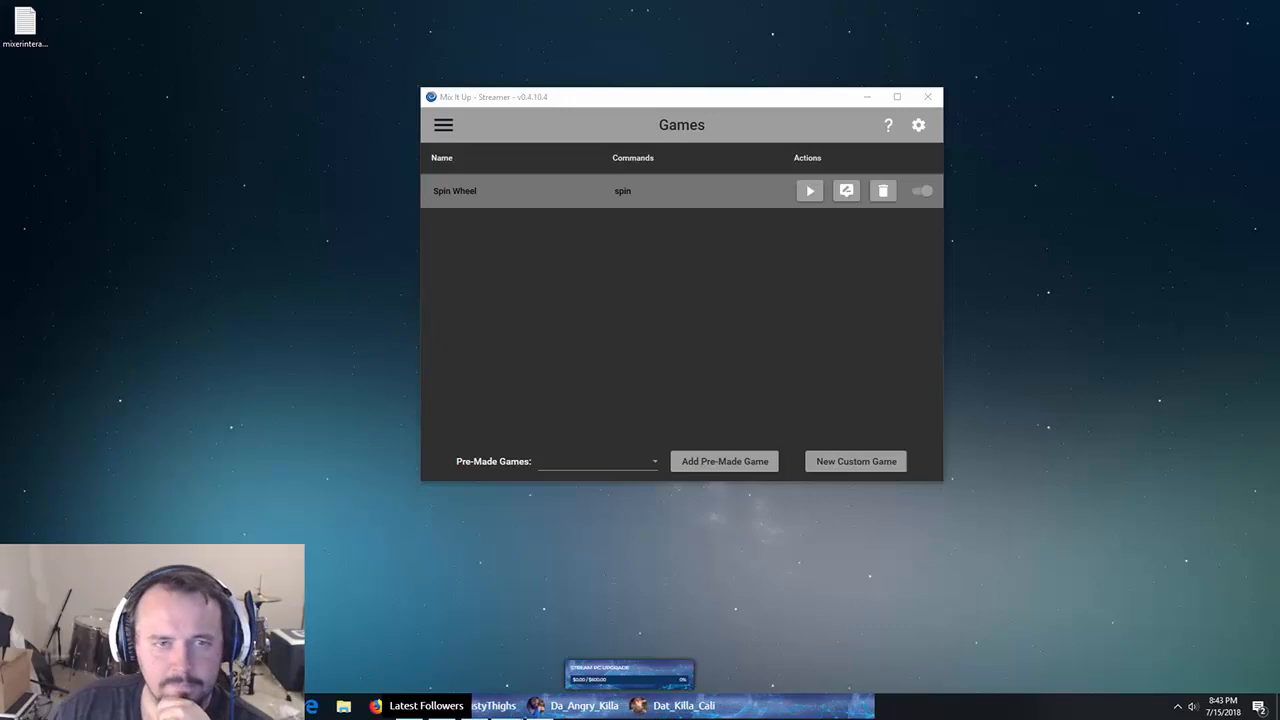
{"action": "left_click", "coordinate": [443, 125]}
{"action": "scroll", "coordinate": [480, 415], "scroll_direction": "down", "scroll_amount": 2}
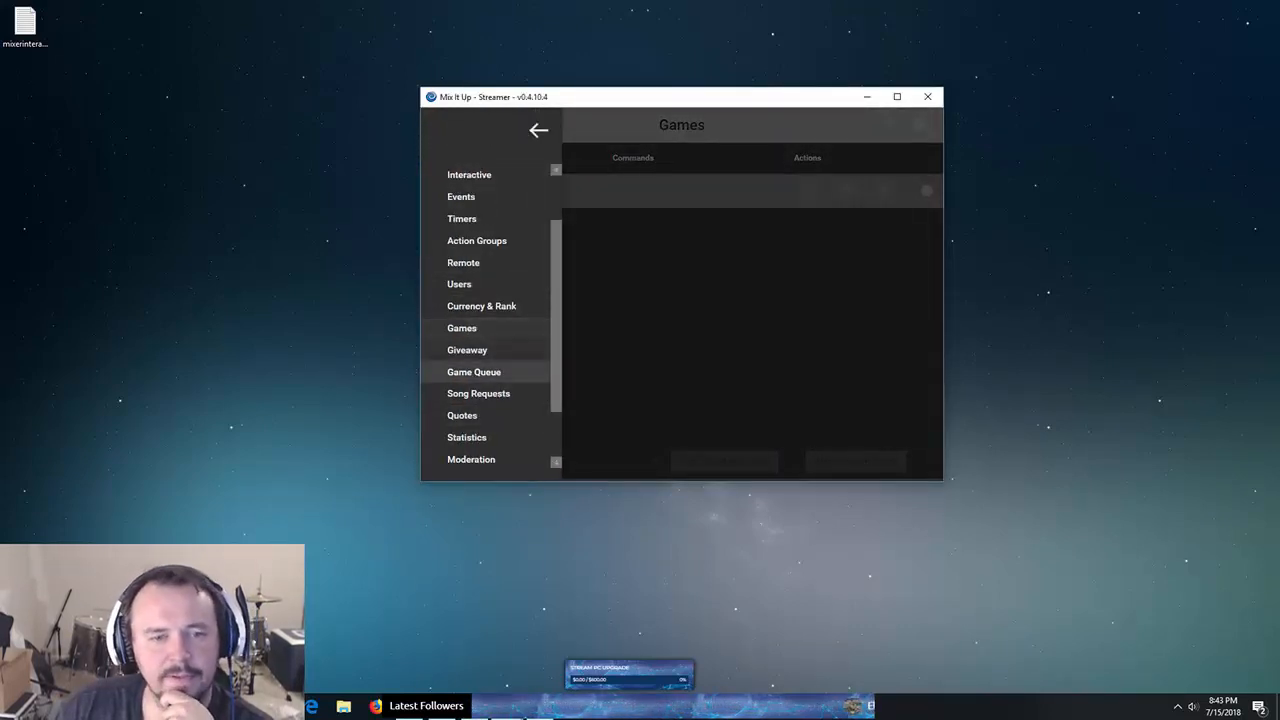
- Browse the Game Queue and Song Requests pages, ending on Quotes with three saved quotes
{"action": "left_click", "coordinate": [474, 372]}
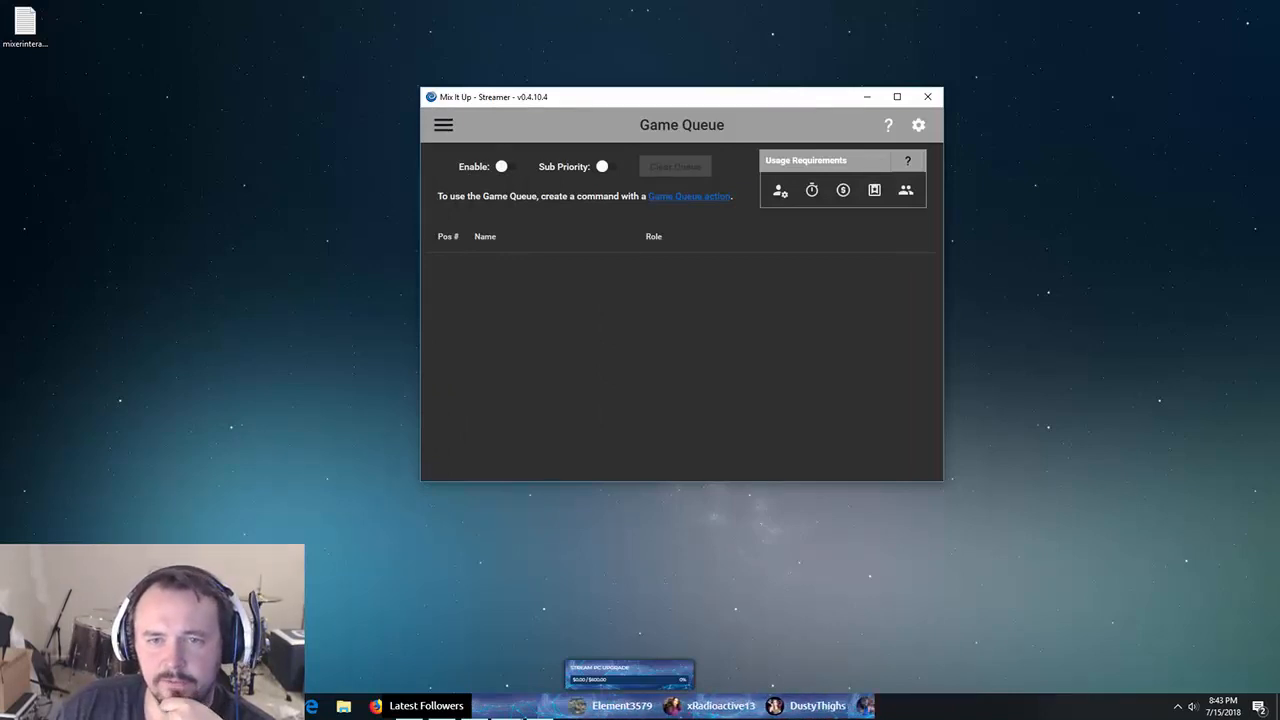
{"action": "left_click", "coordinate": [443, 124]}
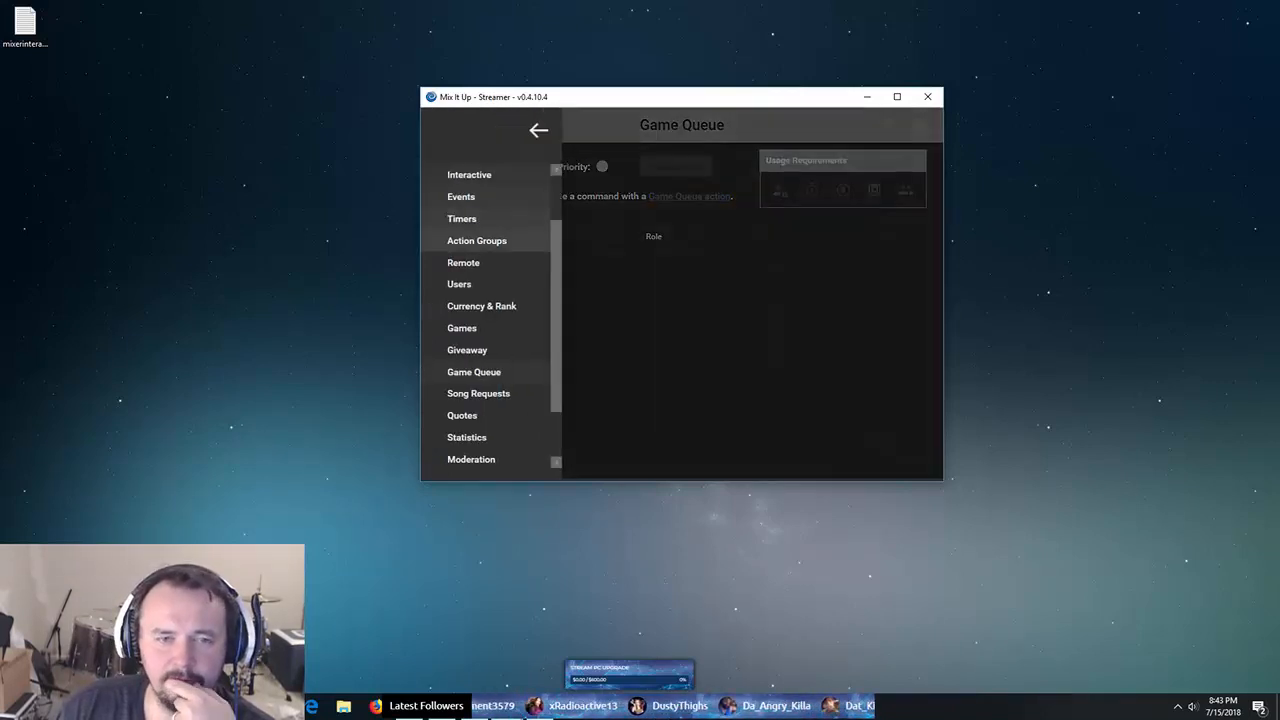
{"action": "scroll", "coordinate": [480, 328], "scroll_direction": "down", "scroll_amount": 3}
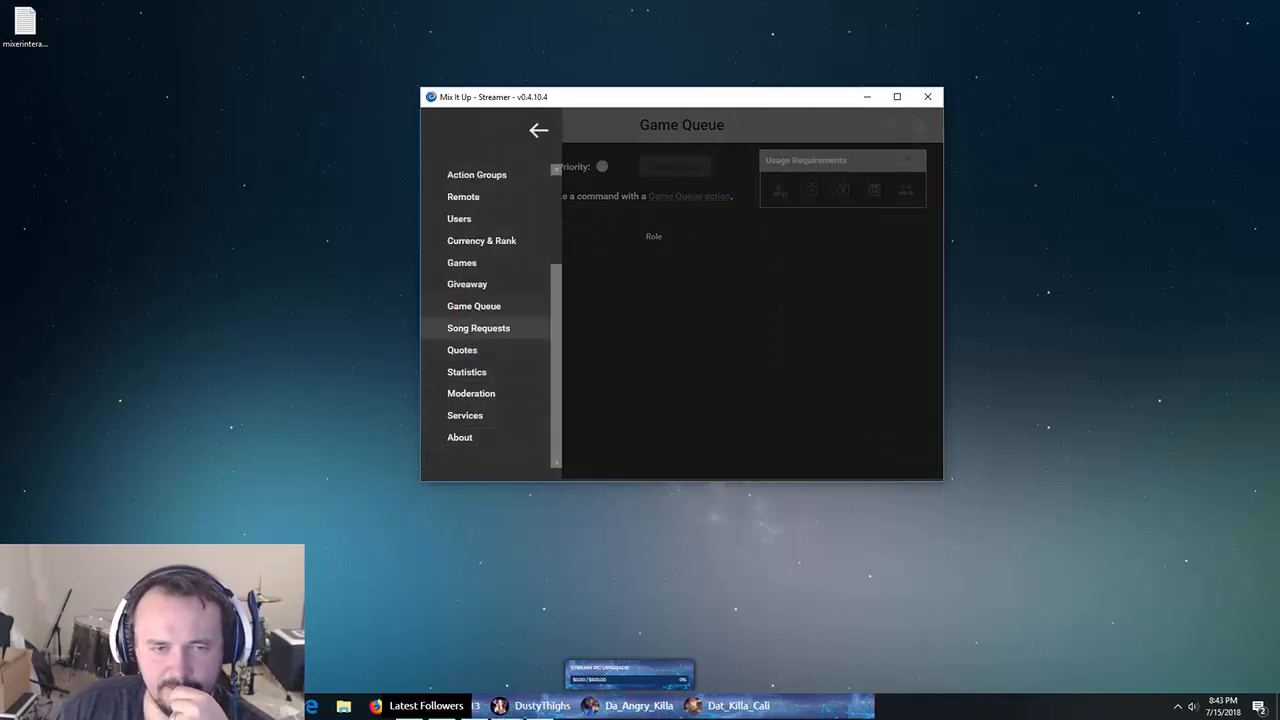
{"action": "left_click", "coordinate": [478, 328]}
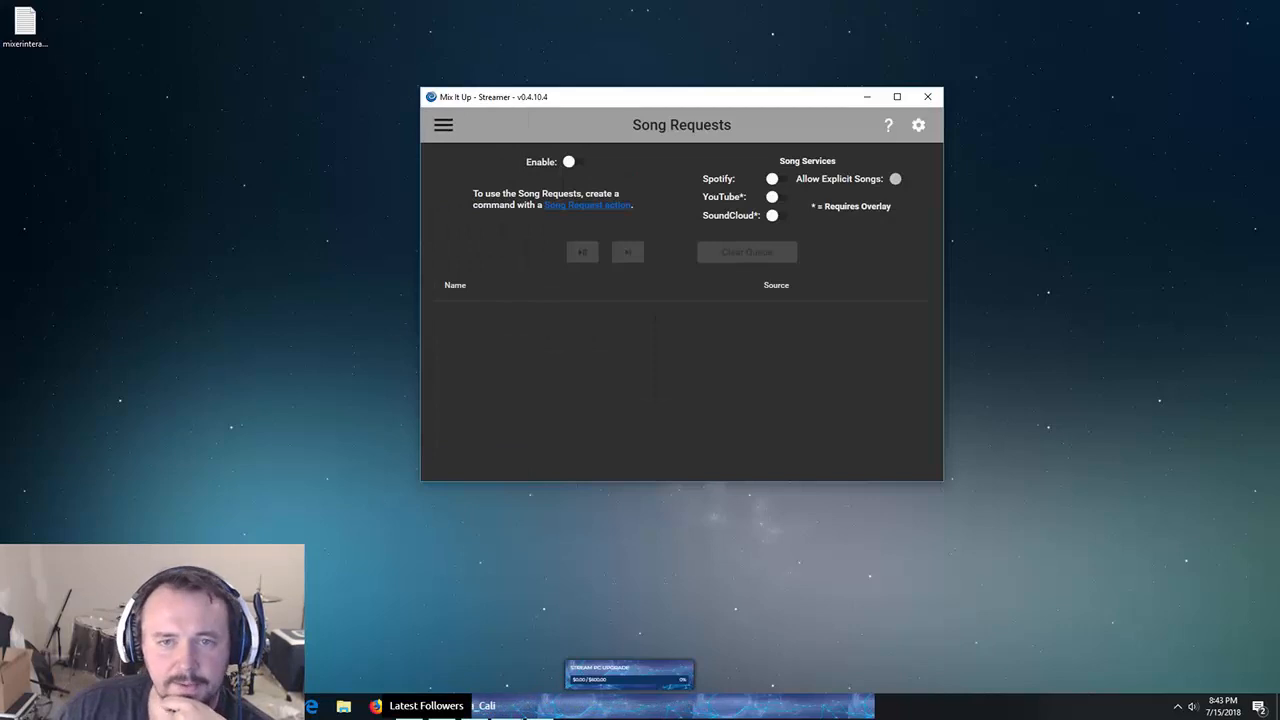
{"action": "left_click", "coordinate": [443, 124]}
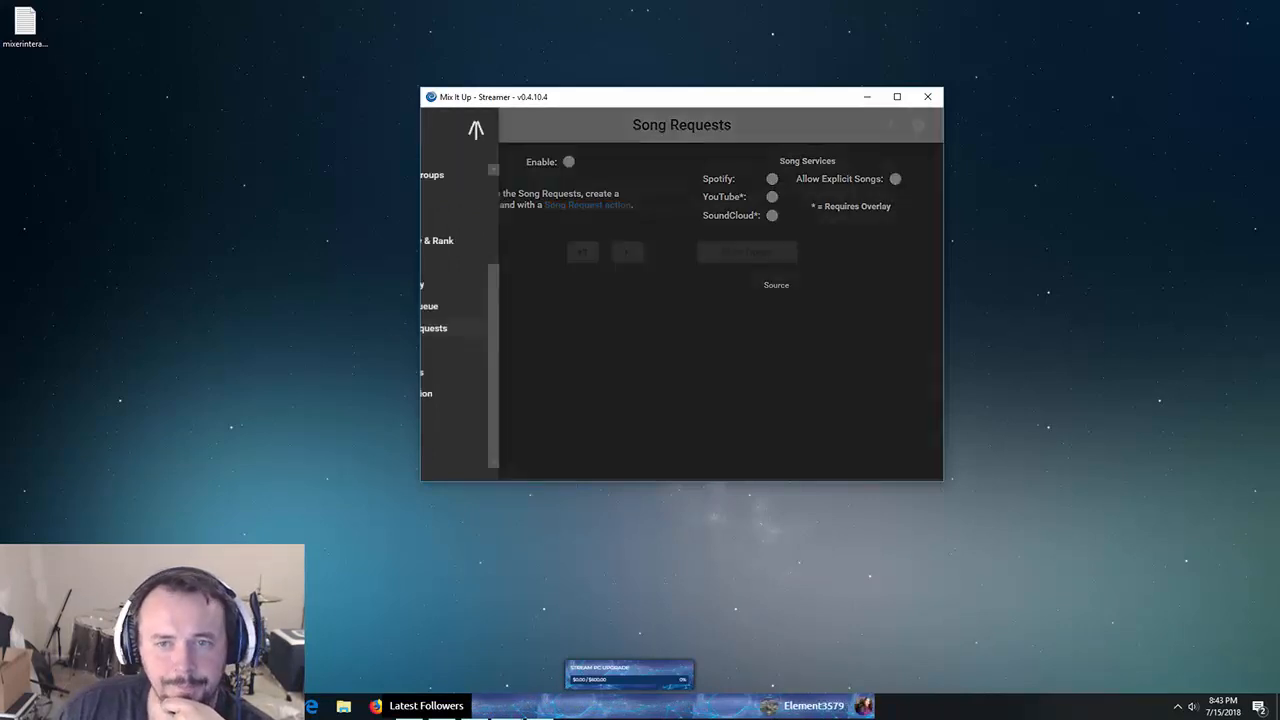
{"action": "left_click", "coordinate": [462, 350]}
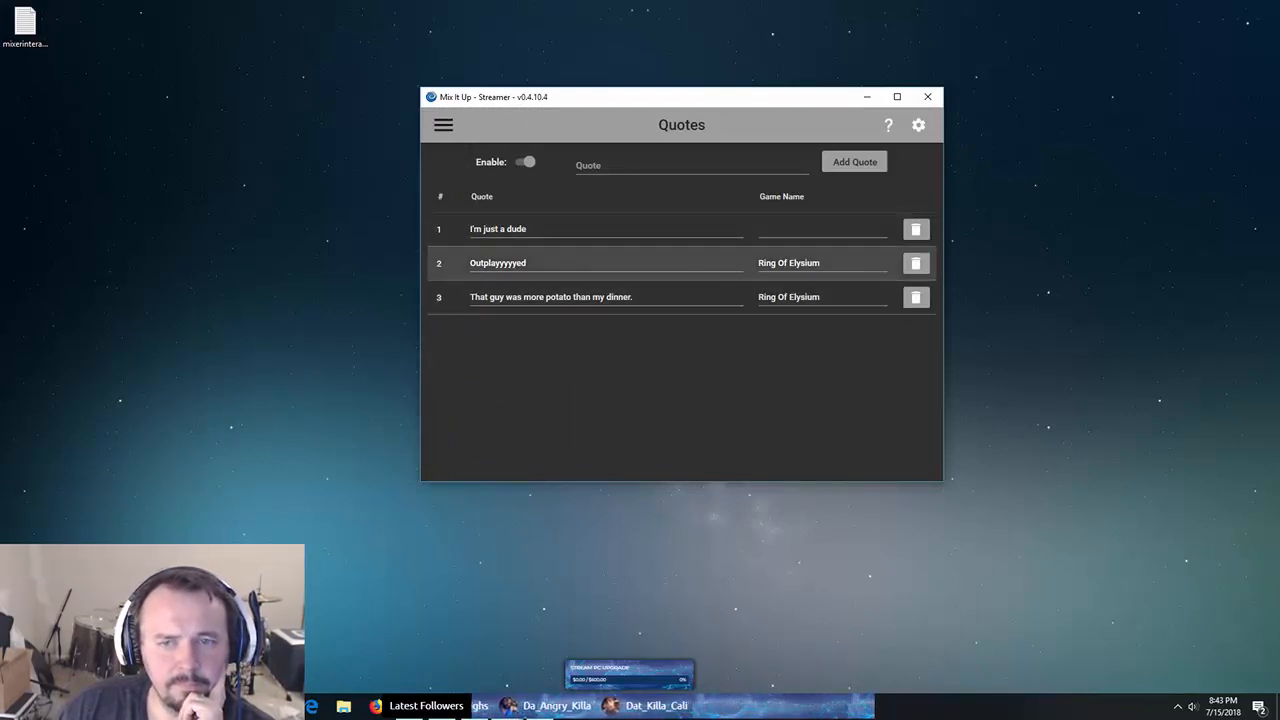
- Highlight 'Ring' in quote 2's game, then switch to the Statistics page
{"action": "double_click", "coordinate": [767, 263]}
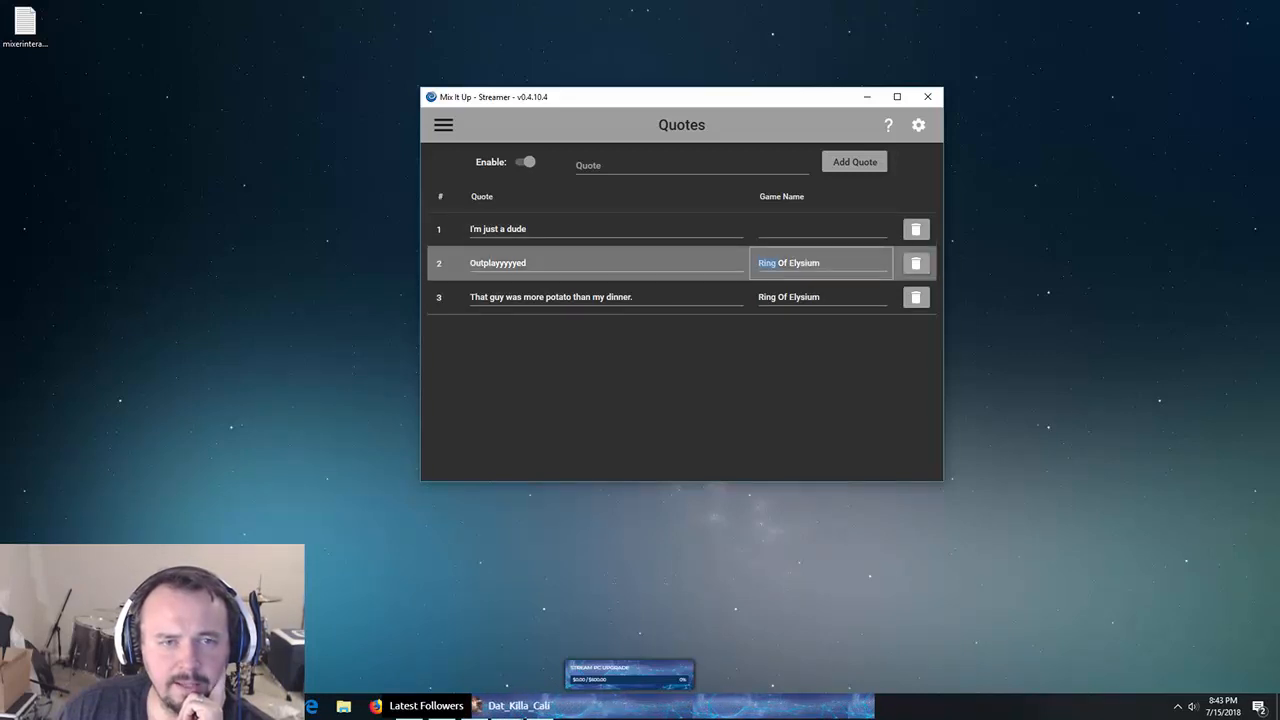
{"action": "left_click", "coordinate": [443, 125]}
{"action": "left_click", "coordinate": [465, 369]}
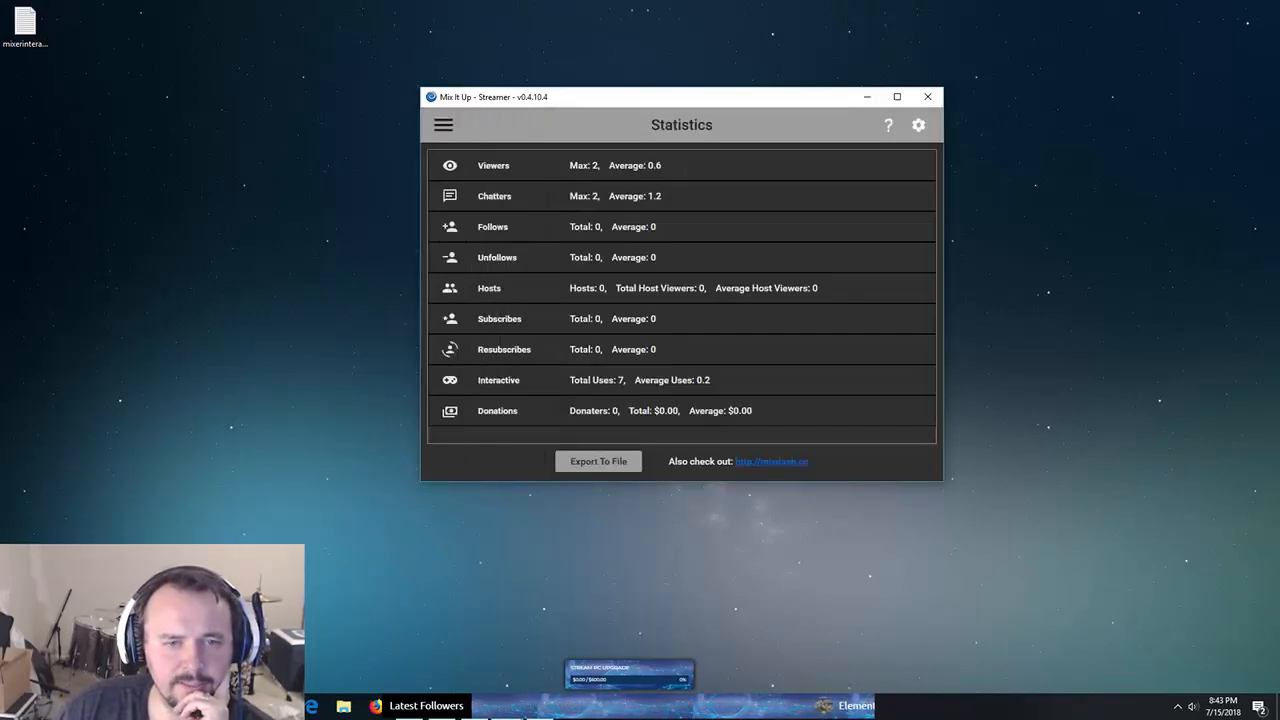
- Open the Moderation page and scroll through its settings
{"action": "left_click", "coordinate": [443, 125]}
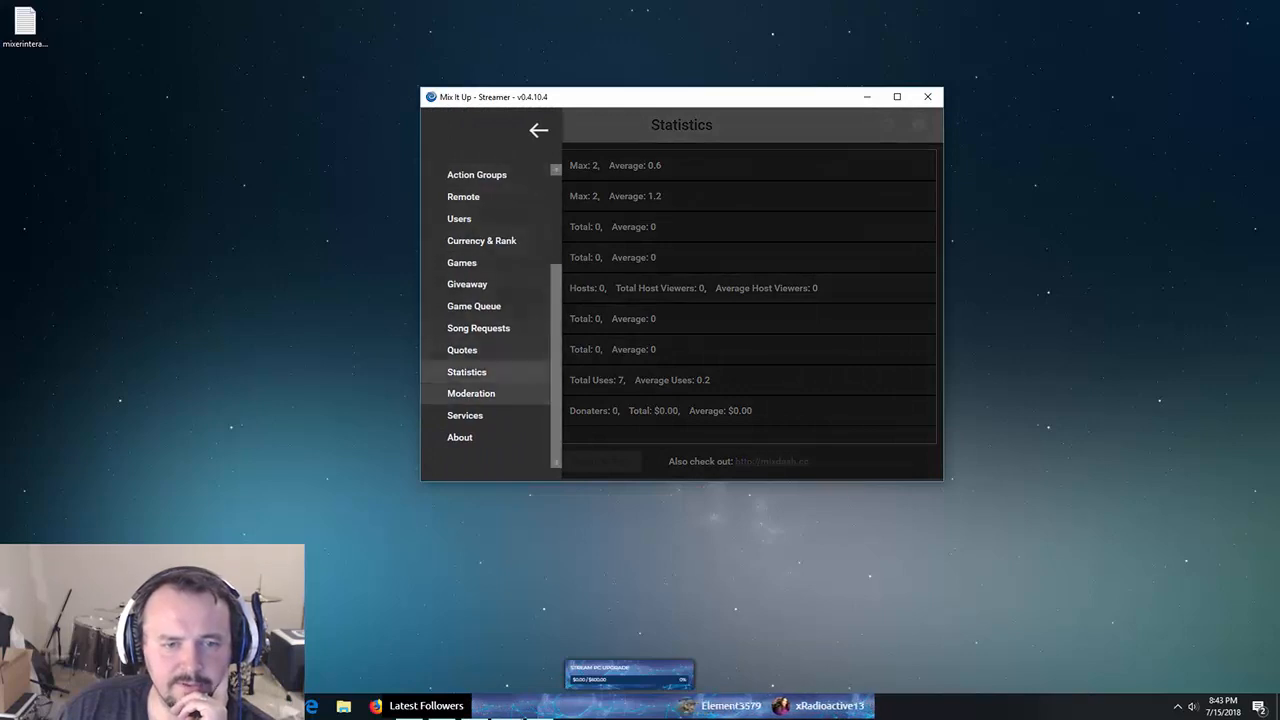
{"action": "left_click", "coordinate": [468, 391]}
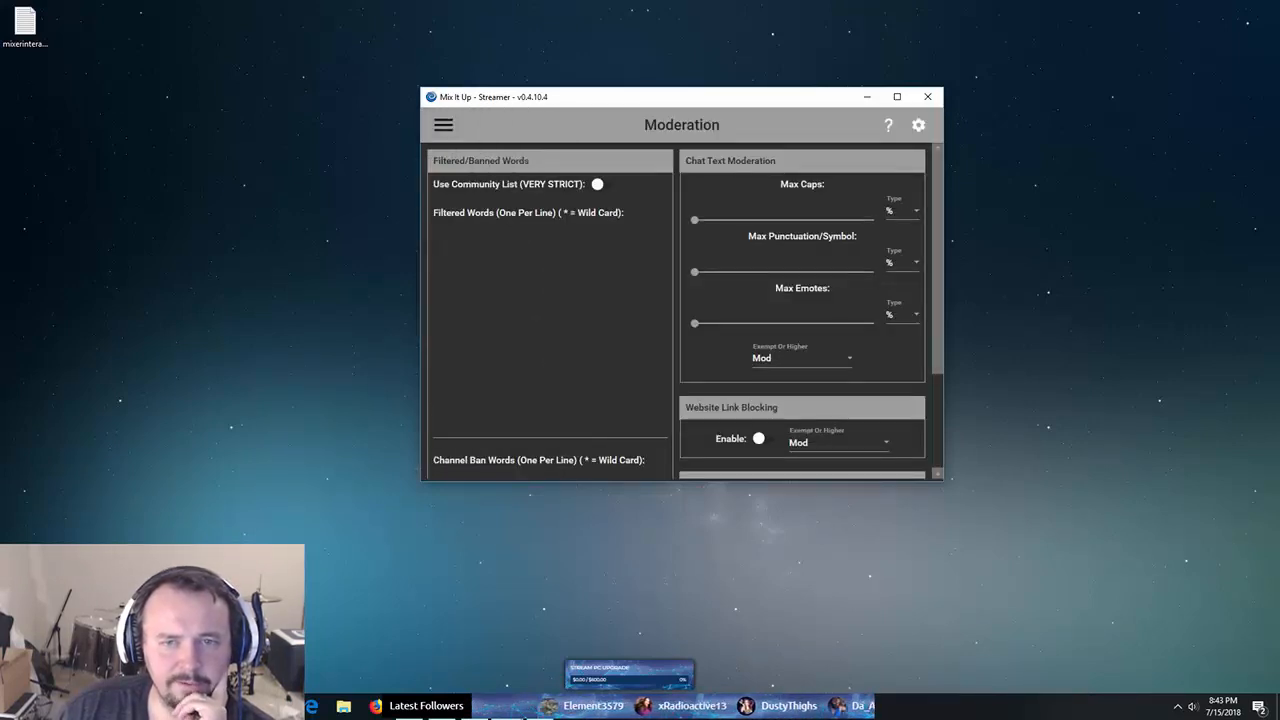
{"action": "scroll", "coordinate": [682, 310], "scroll_direction": "down", "scroll_amount": 3}
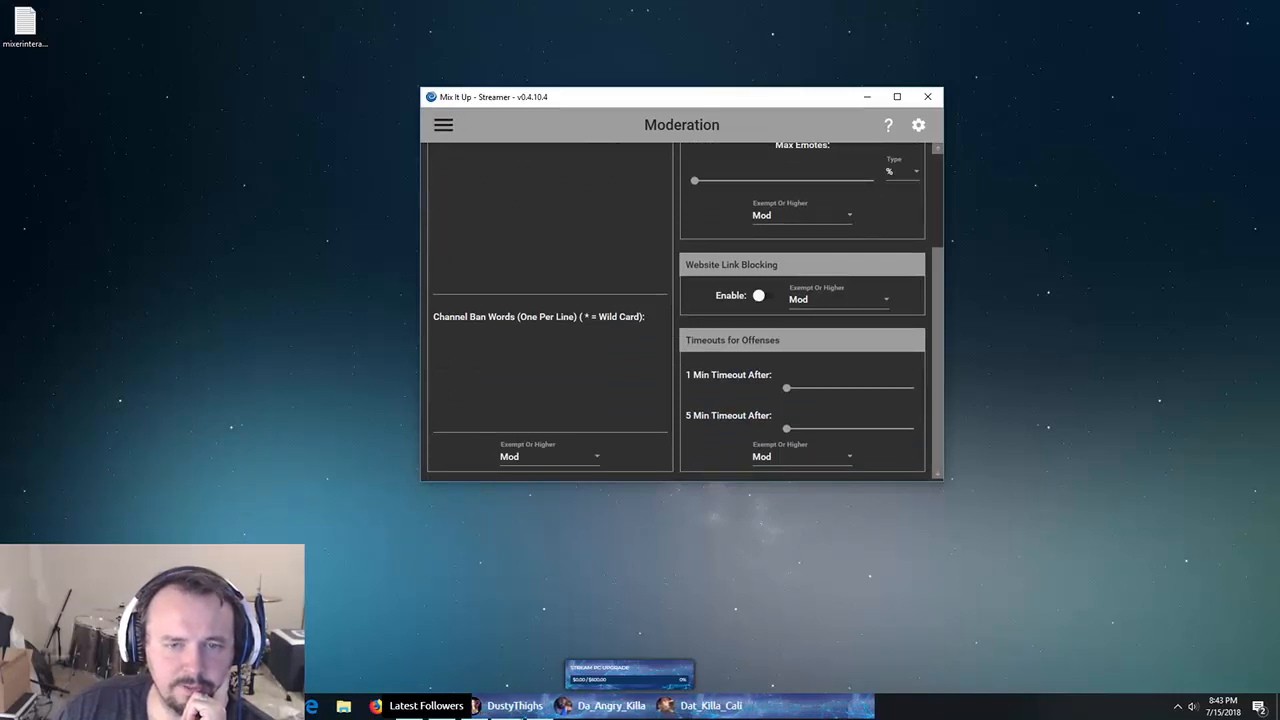
{"action": "scroll", "coordinate": [682, 310], "scroll_direction": "up", "scroll_amount": 3}
- Switch to the Services page and scroll through its connected integrations
{"action": "left_click", "coordinate": [443, 125]}
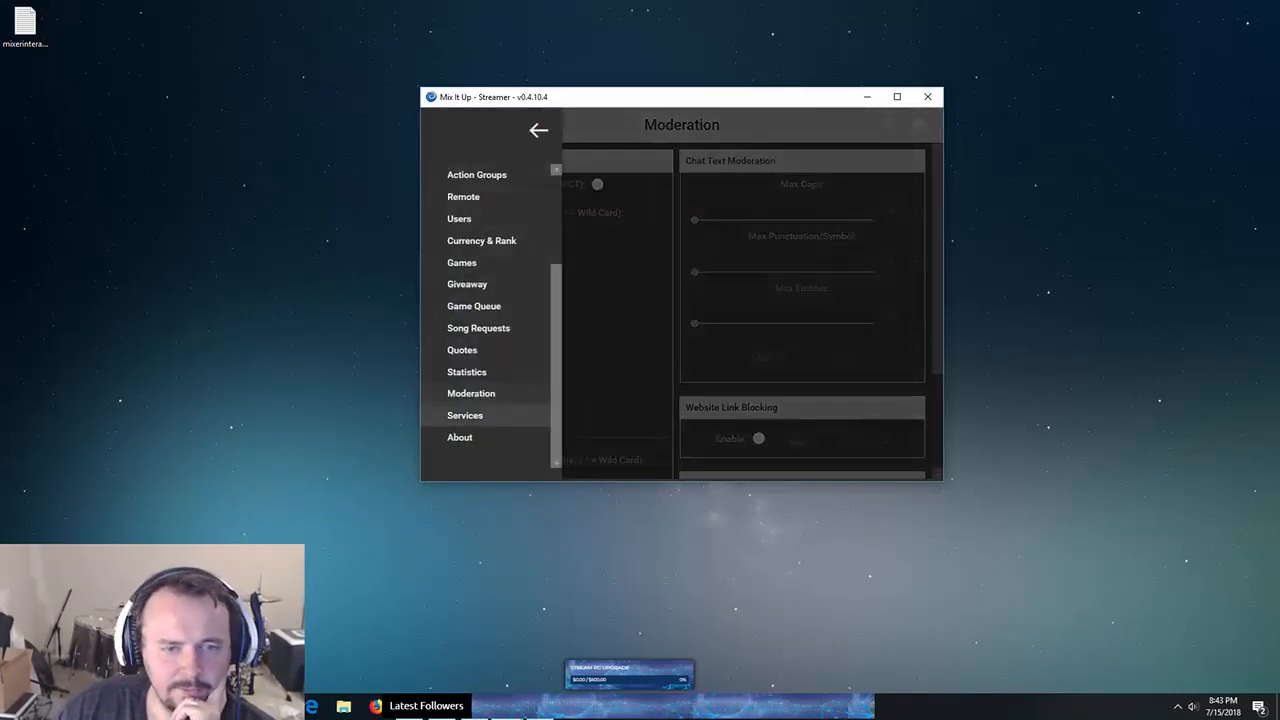
{"action": "left_click", "coordinate": [465, 415]}
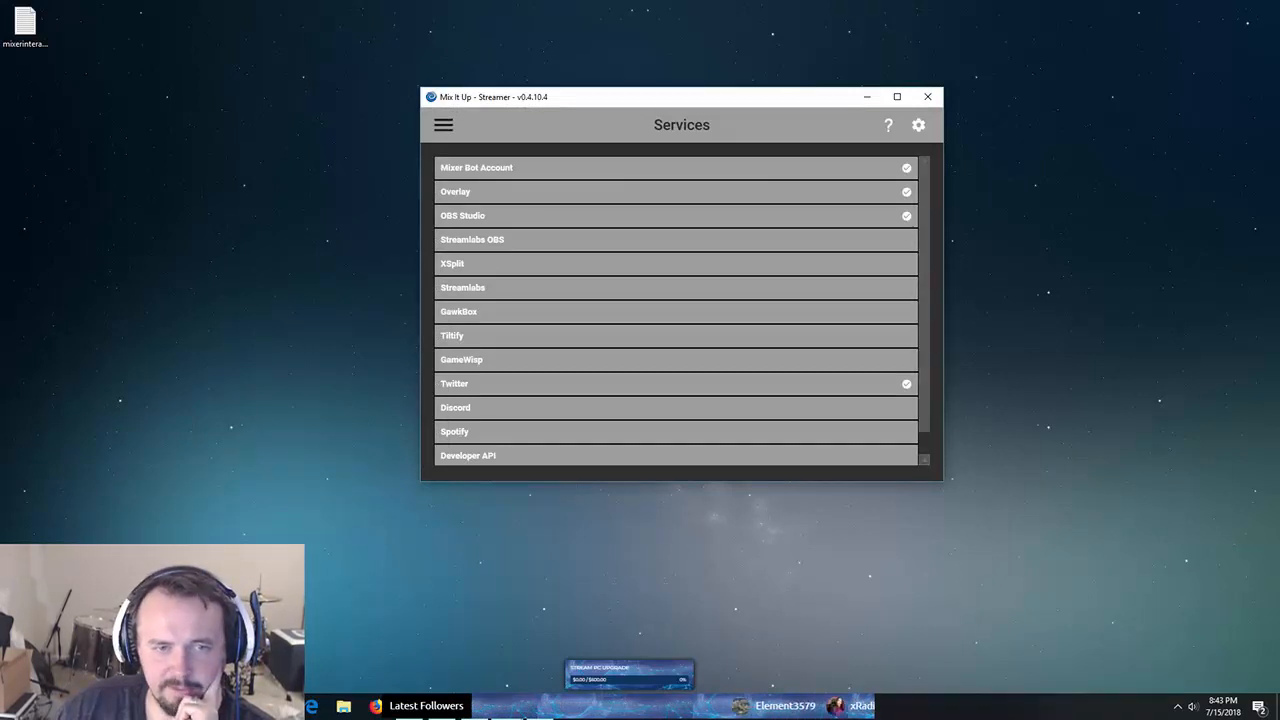
{"action": "scroll", "coordinate": [682, 310], "scroll_direction": "down", "scroll_amount": 1}
{"action": "scroll", "coordinate": [682, 310], "scroll_direction": "up", "scroll_amount": 1}
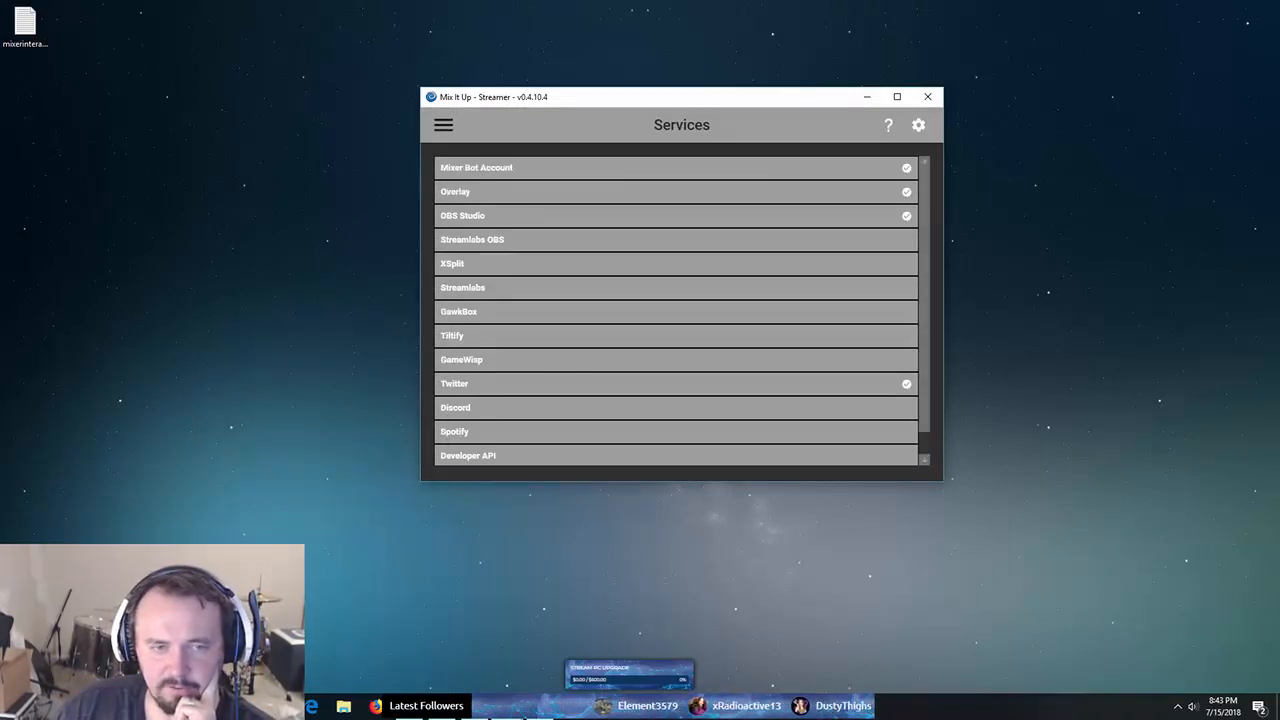
{"action": "left_click", "coordinate": [443, 125]}
{"action": "scroll", "coordinate": [485, 328], "scroll_direction": "up", "scroll_amount": 1}
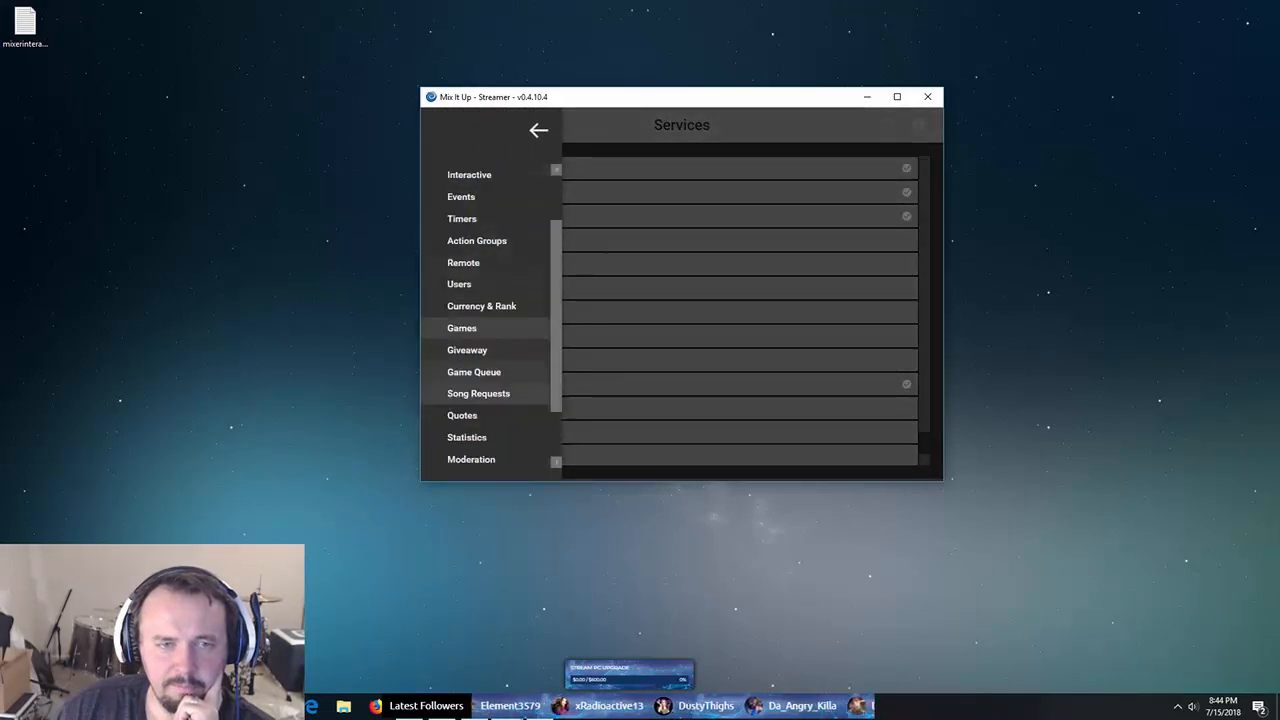
{"action": "scroll", "coordinate": [485, 328], "scroll_direction": "up", "scroll_amount": 1}
- Show the Interactive page's MixPlay buttons, then drag the bot window off the left screen edge
{"action": "left_click", "coordinate": [470, 240]}
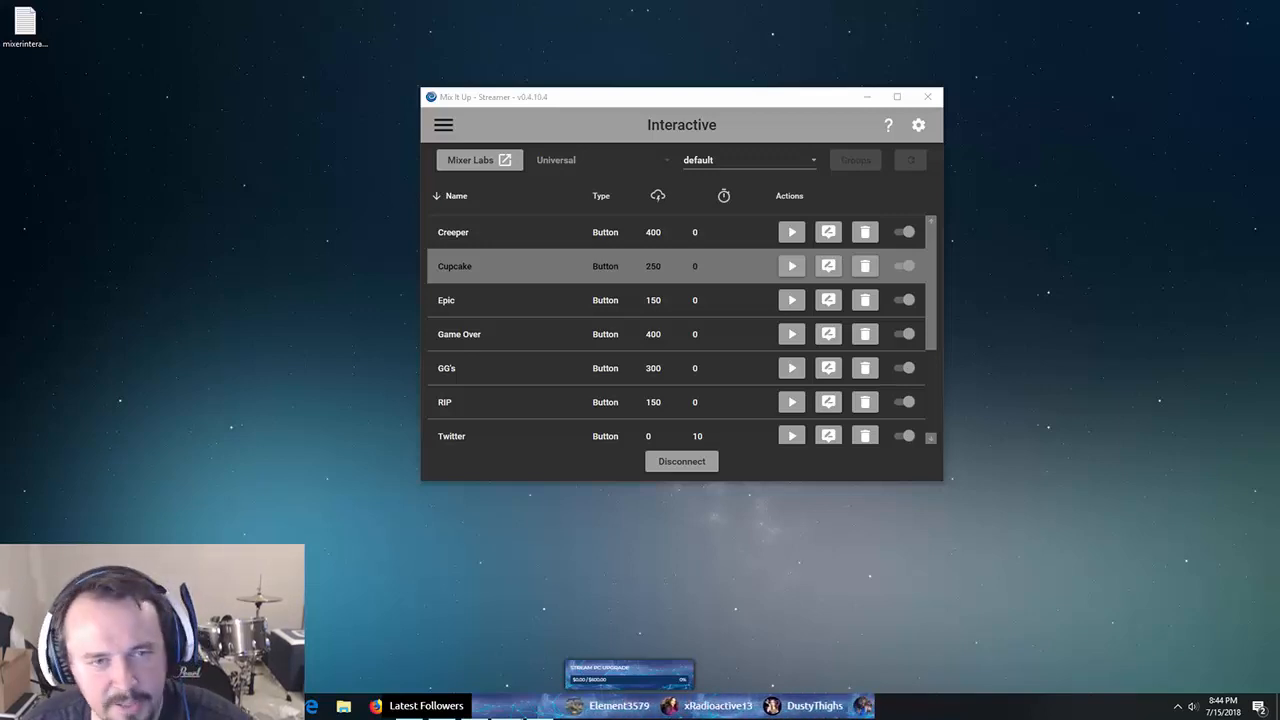
{"action": "mouse_move", "coordinate": [543, 99]}
{"action": "left_mouse_down"}
{"action": "mouse_move", "coordinate": [513, 136]}
{"action": "mouse_move", "coordinate": [541, 118]}
{"action": "left_mouse_up"}
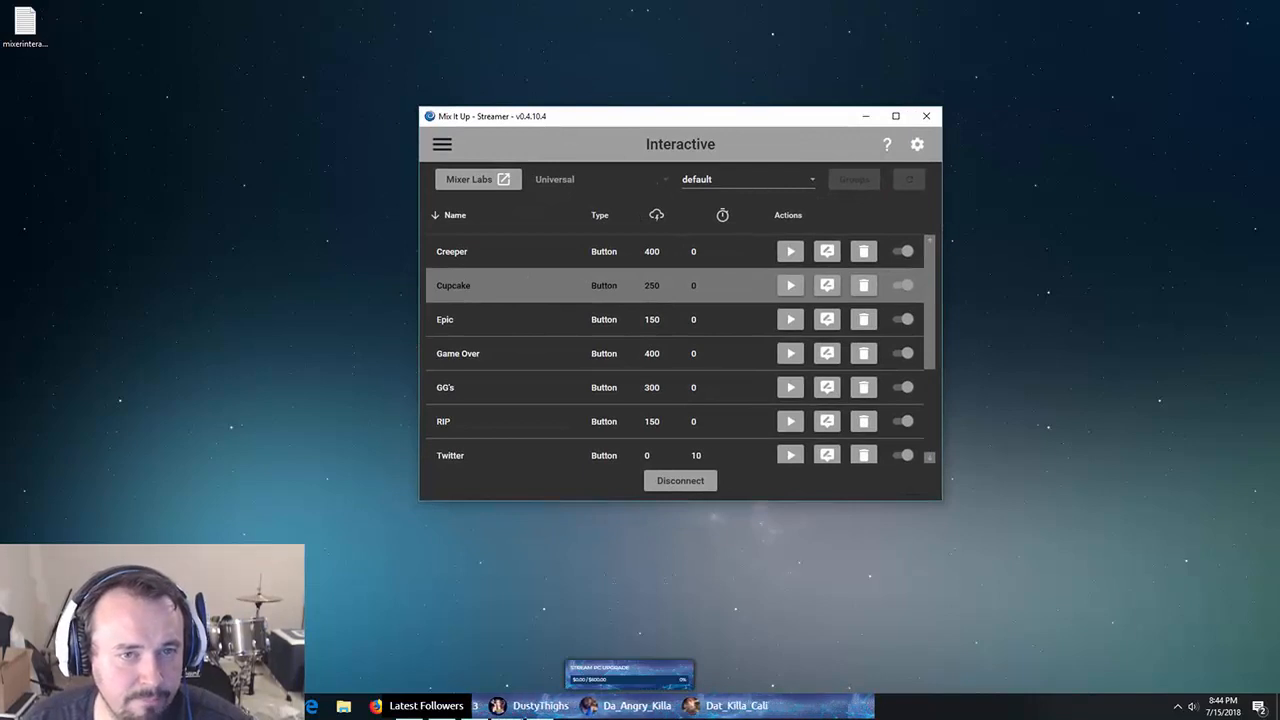
{"action": "left_click", "coordinate": [442, 144]}
{"action": "scroll", "coordinate": [485, 300], "scroll_direction": "down", "scroll_amount": 1}
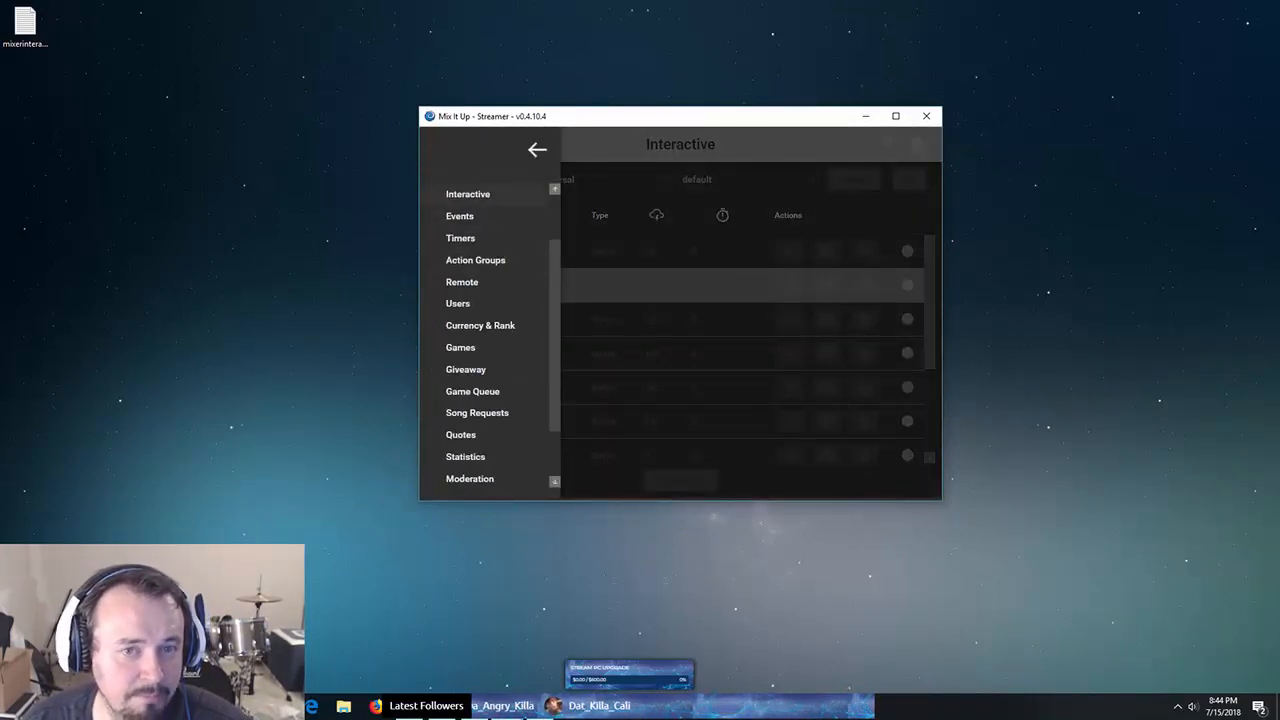
{"action": "scroll", "coordinate": [485, 300], "scroll_direction": "up", "scroll_amount": 1}
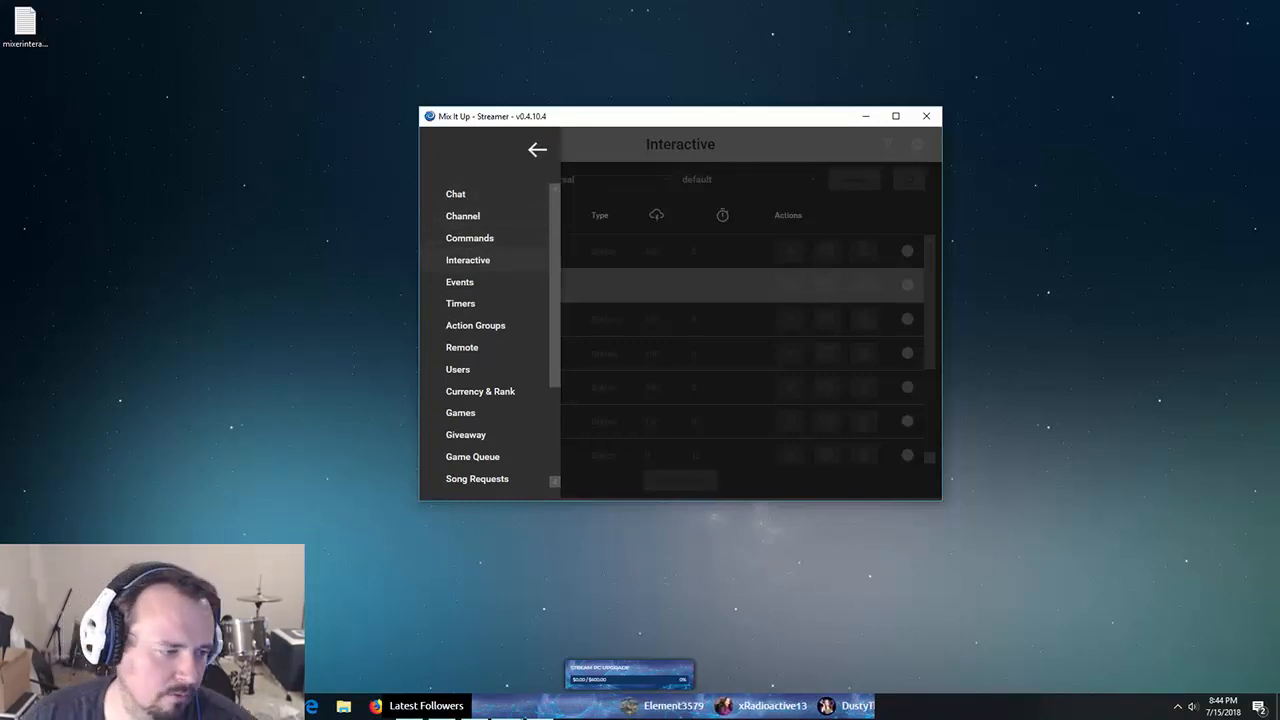
{"action": "left_click", "coordinate": [468, 260]}
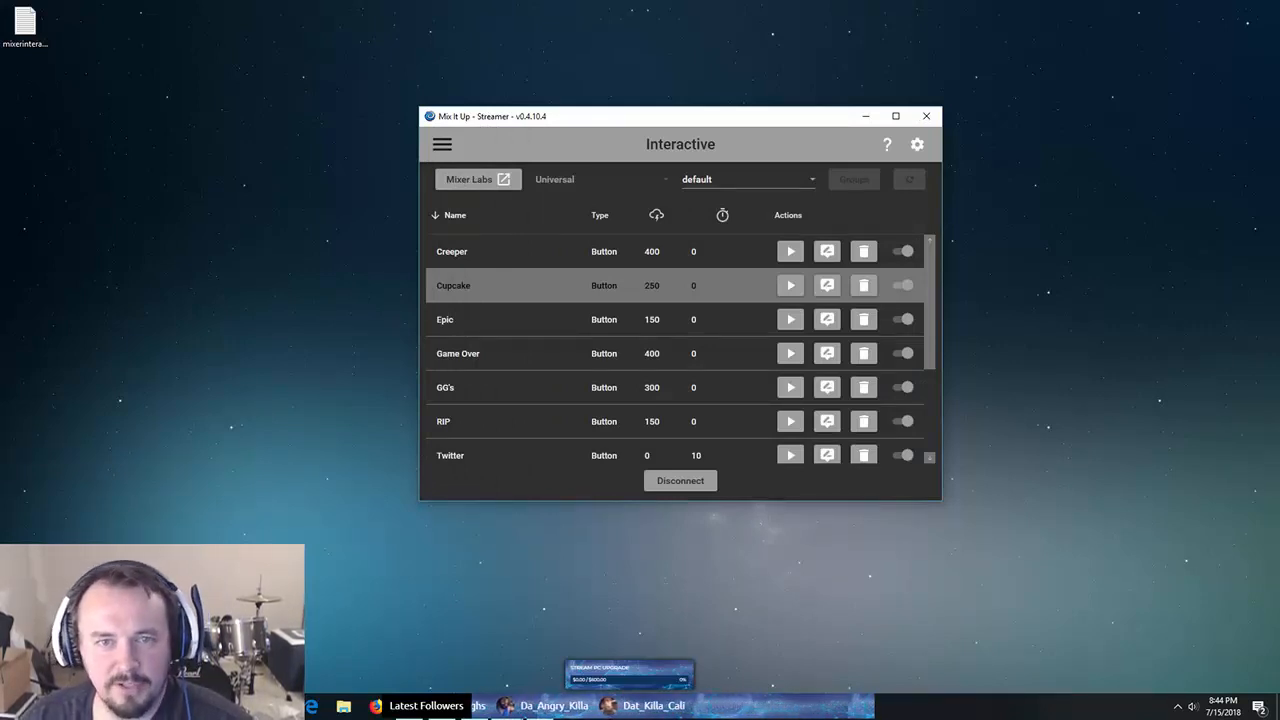
{"action": "left_click_drag", "start_coordinate": [699, 117], "coordinate": [0, 225]}
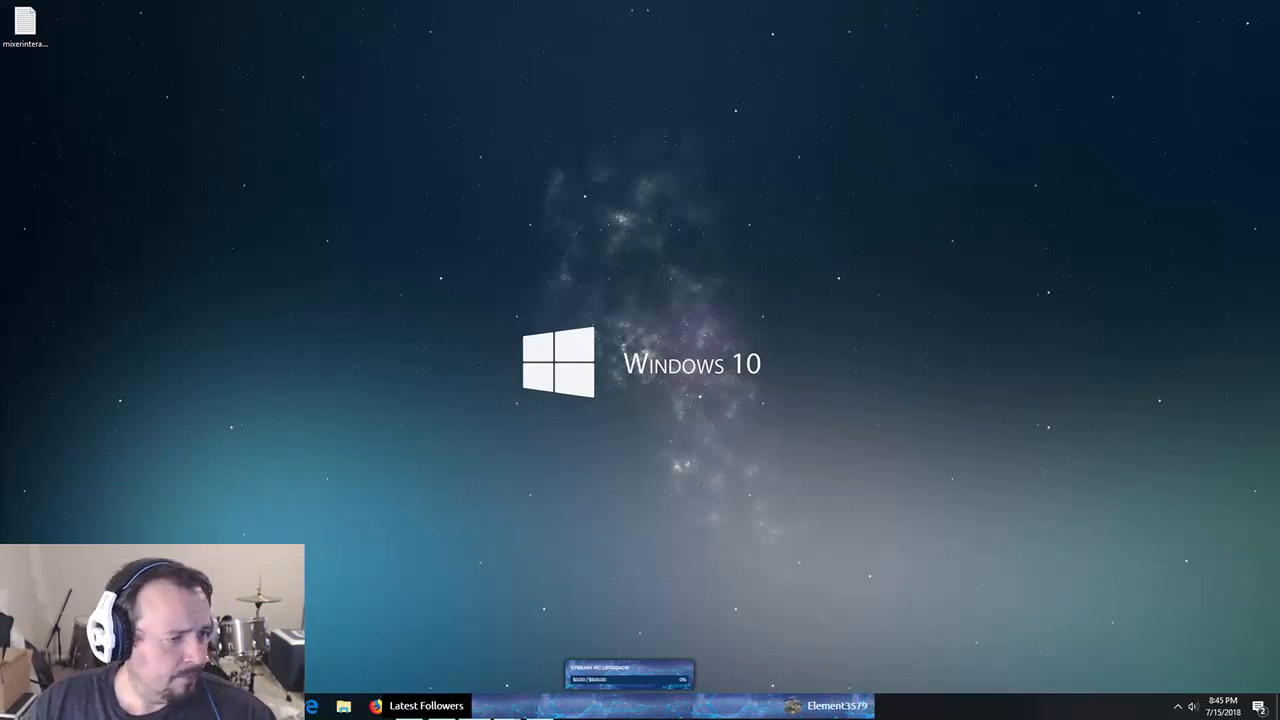
{"action": "left_click_drag", "start_coordinate": [0, 90], "coordinate": [669, 35]}
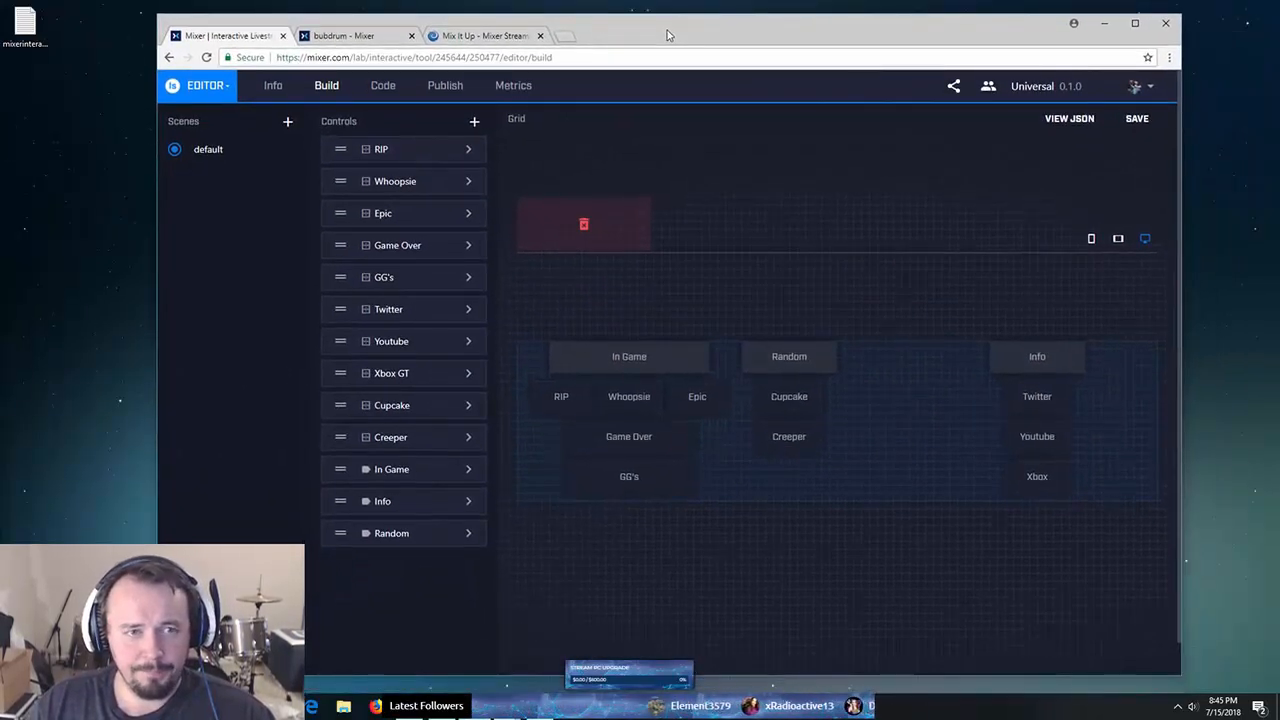
{"action": "left_click", "coordinate": [1135, 86]}
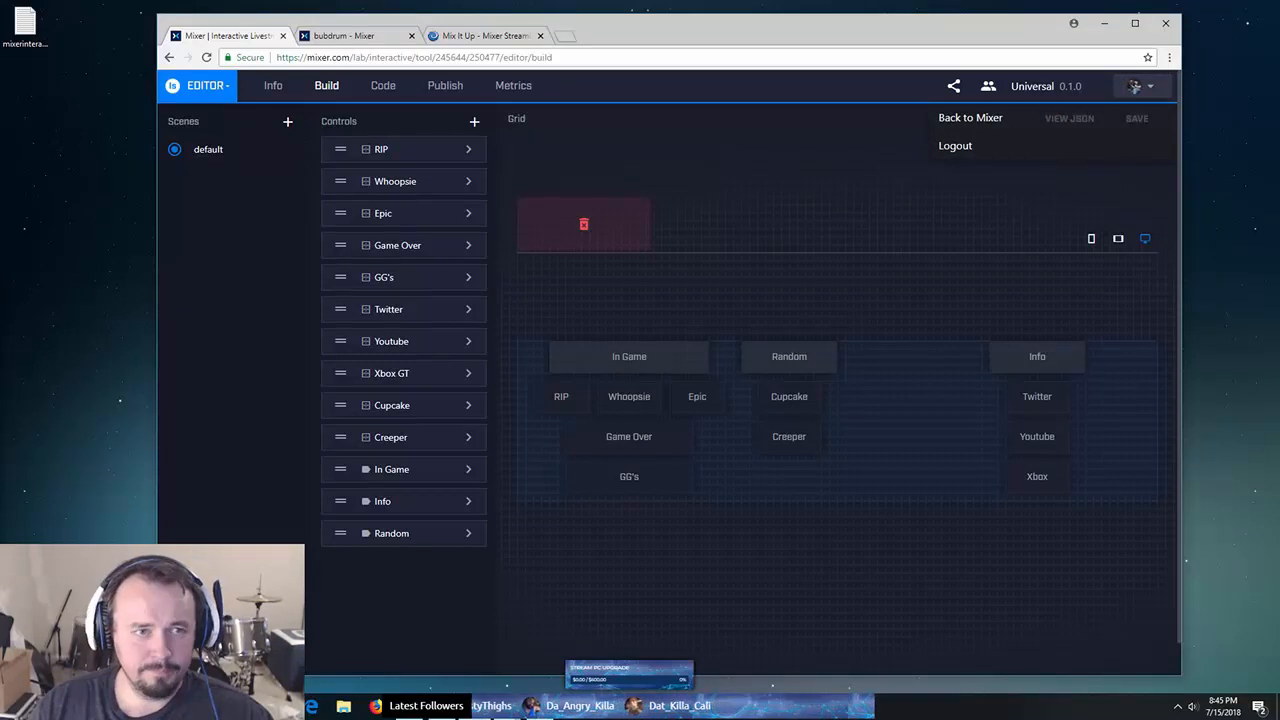
{"action": "left_click", "coordinate": [273, 85]}
{"action": "left_click", "coordinate": [198, 85]}
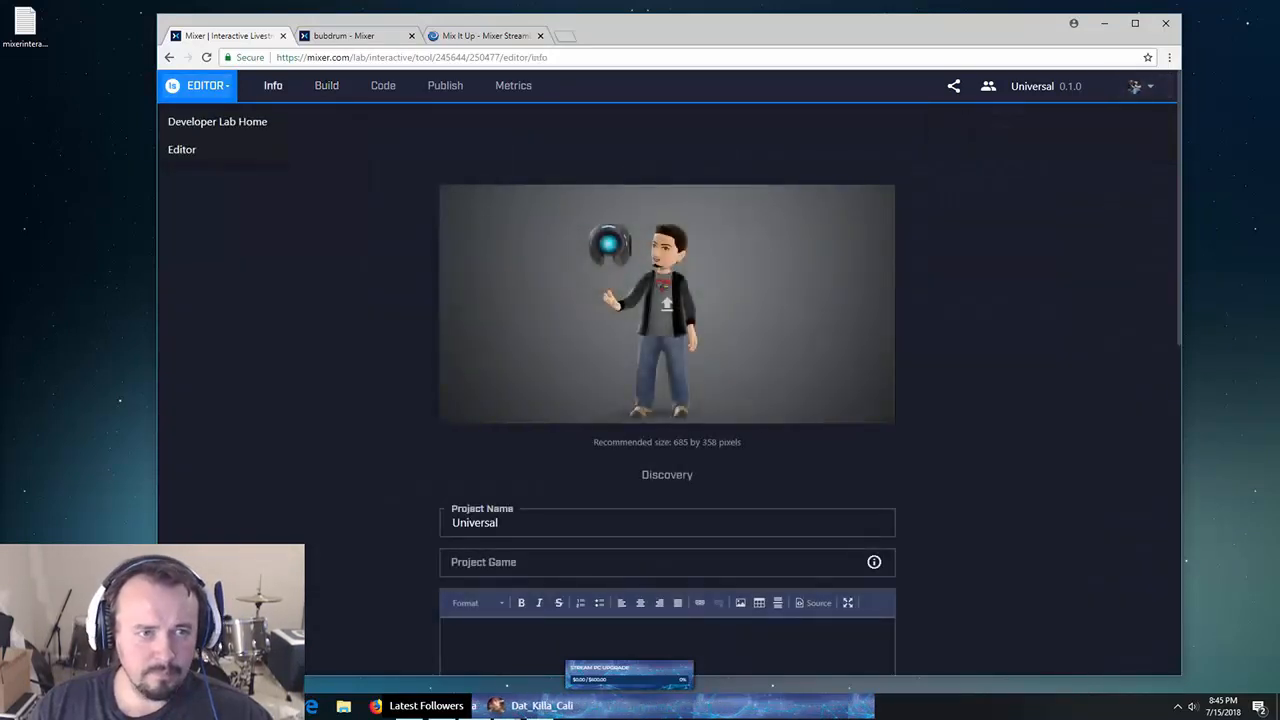
{"action": "left_click", "coordinate": [217, 121]}
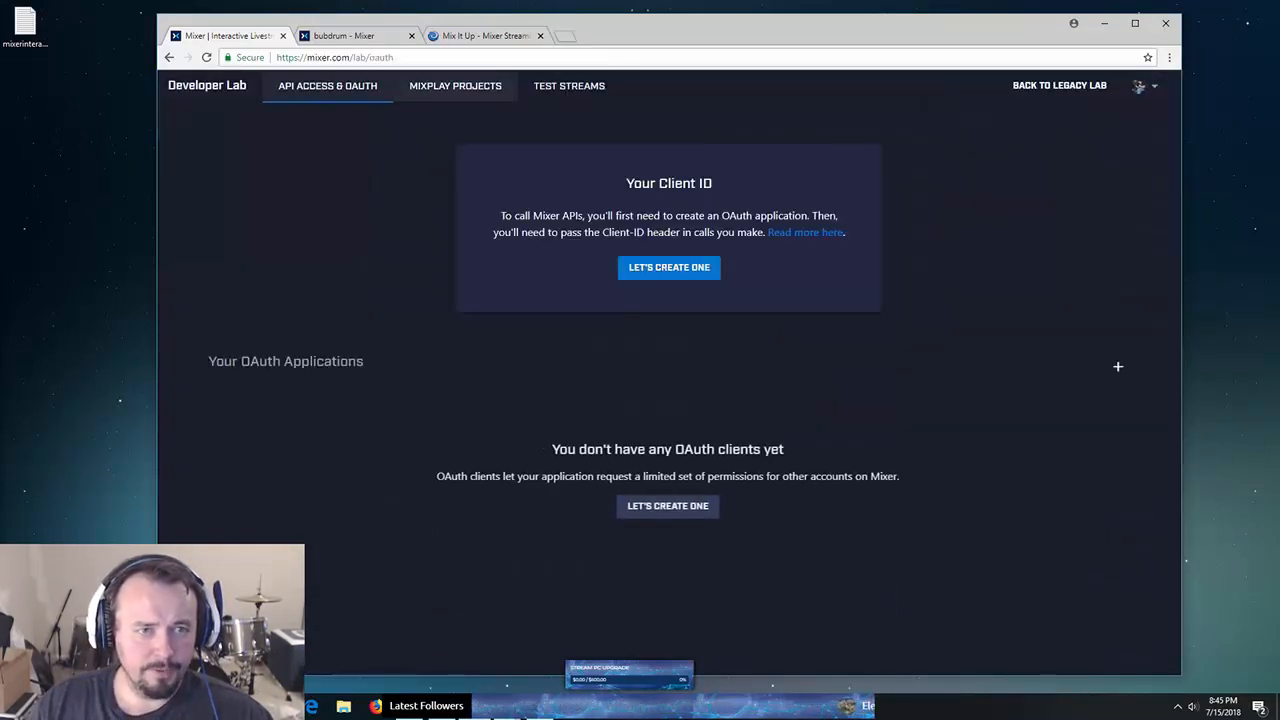
{"action": "left_click", "coordinate": [455, 85]}
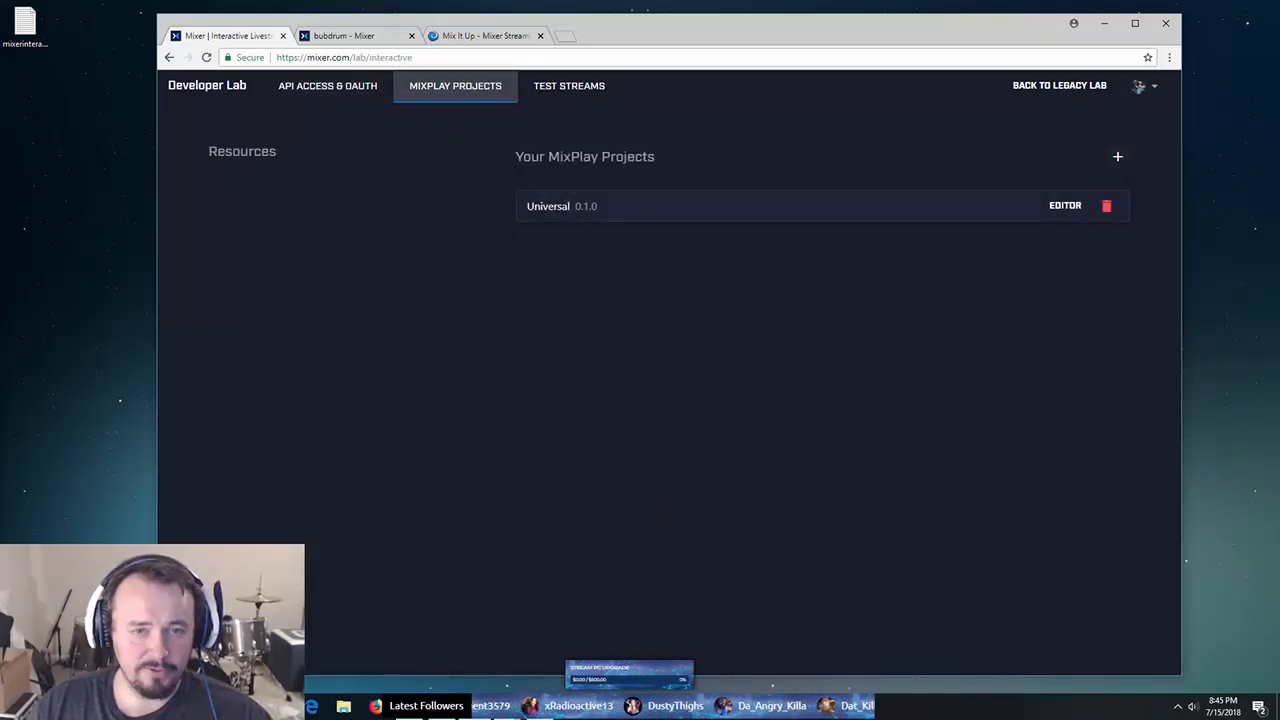
{"action": "left_click", "coordinate": [1065, 205]}
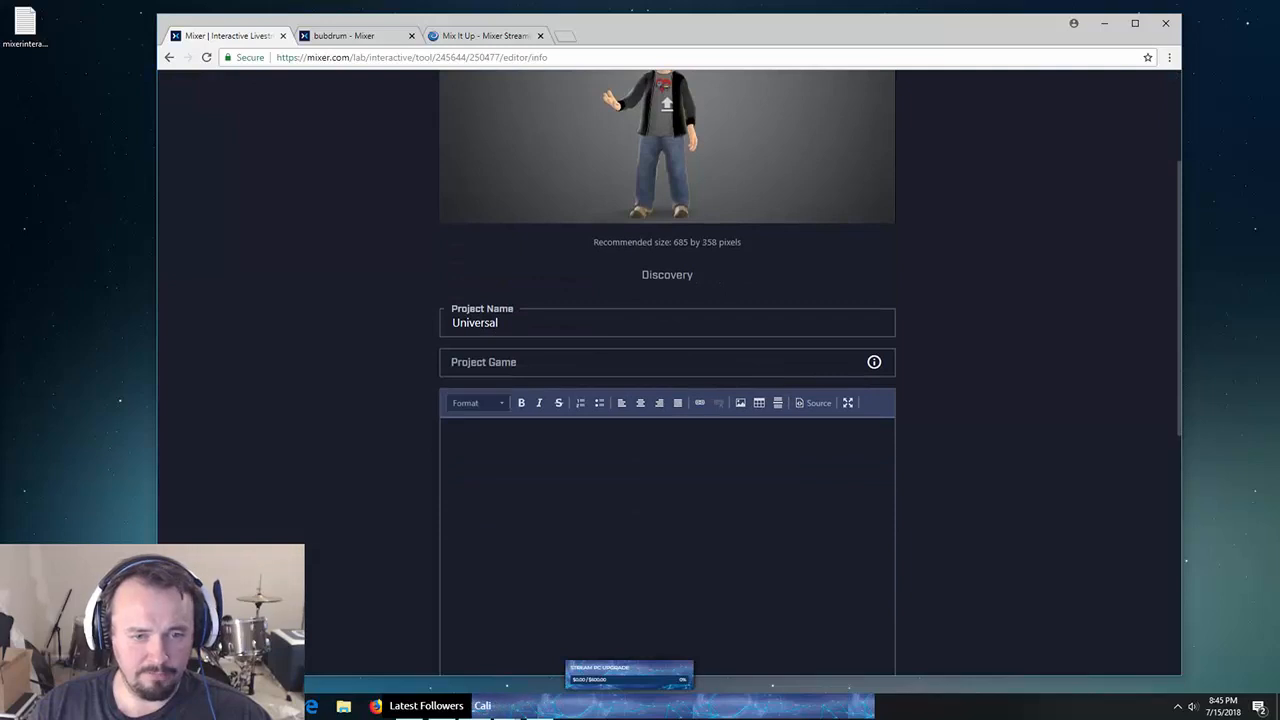
{"action": "scroll", "coordinate": [668, 390], "scroll_direction": "up", "scroll_amount": 2}
{"action": "scroll", "coordinate": [668, 390], "scroll_direction": "down", "scroll_amount": 3}
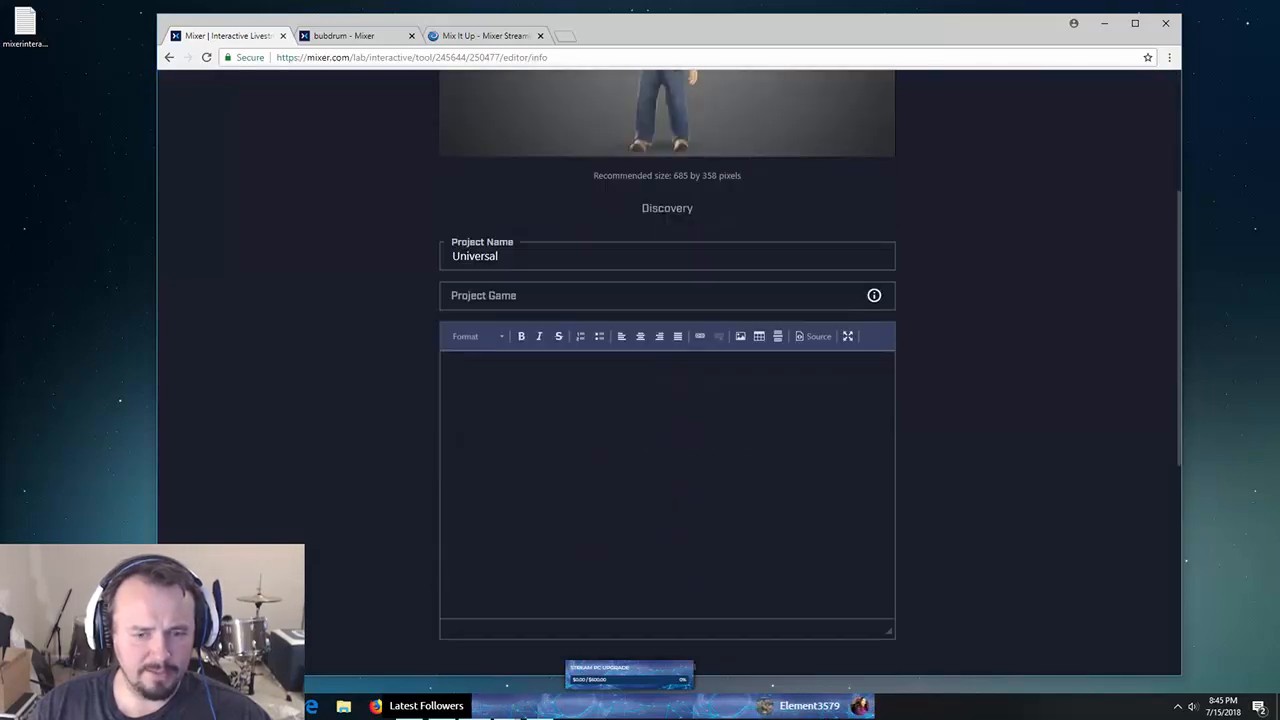
{"action": "scroll", "coordinate": [668, 390], "scroll_direction": "down", "scroll_amount": 2}
{"action": "scroll", "coordinate": [668, 390], "scroll_direction": "up", "scroll_amount": 4}
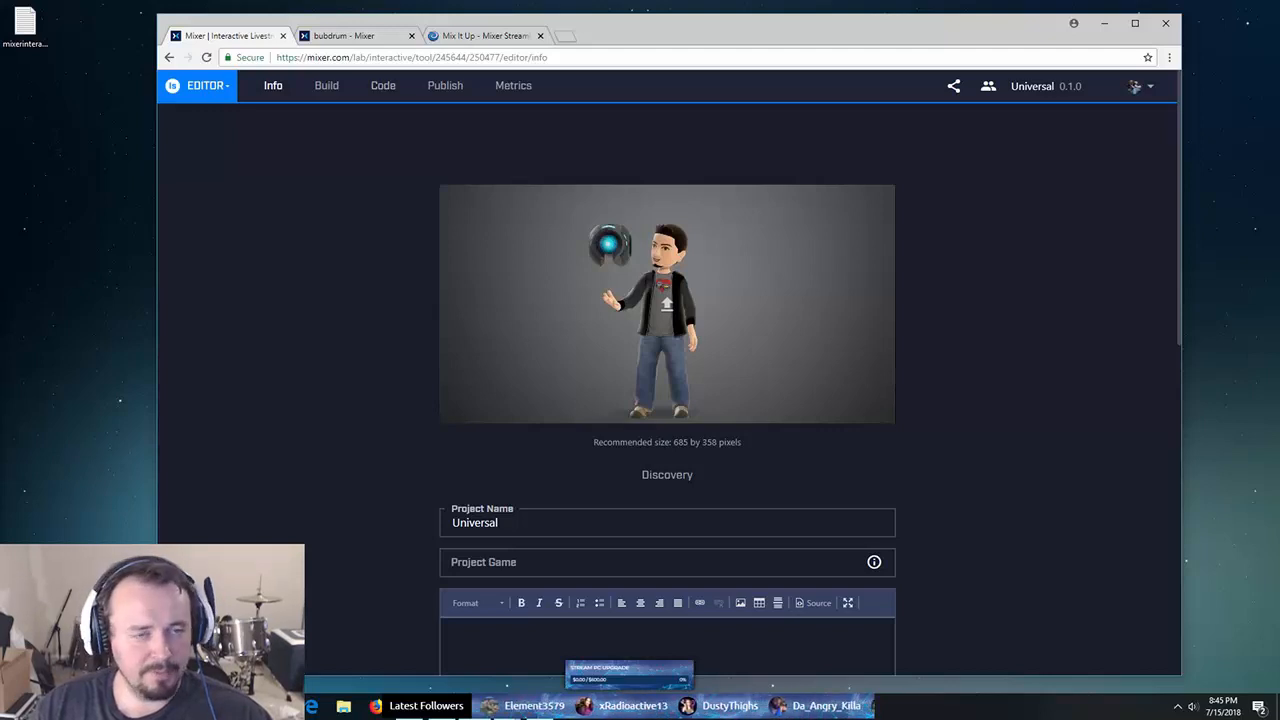
{"action": "left_click", "coordinate": [326, 85]}
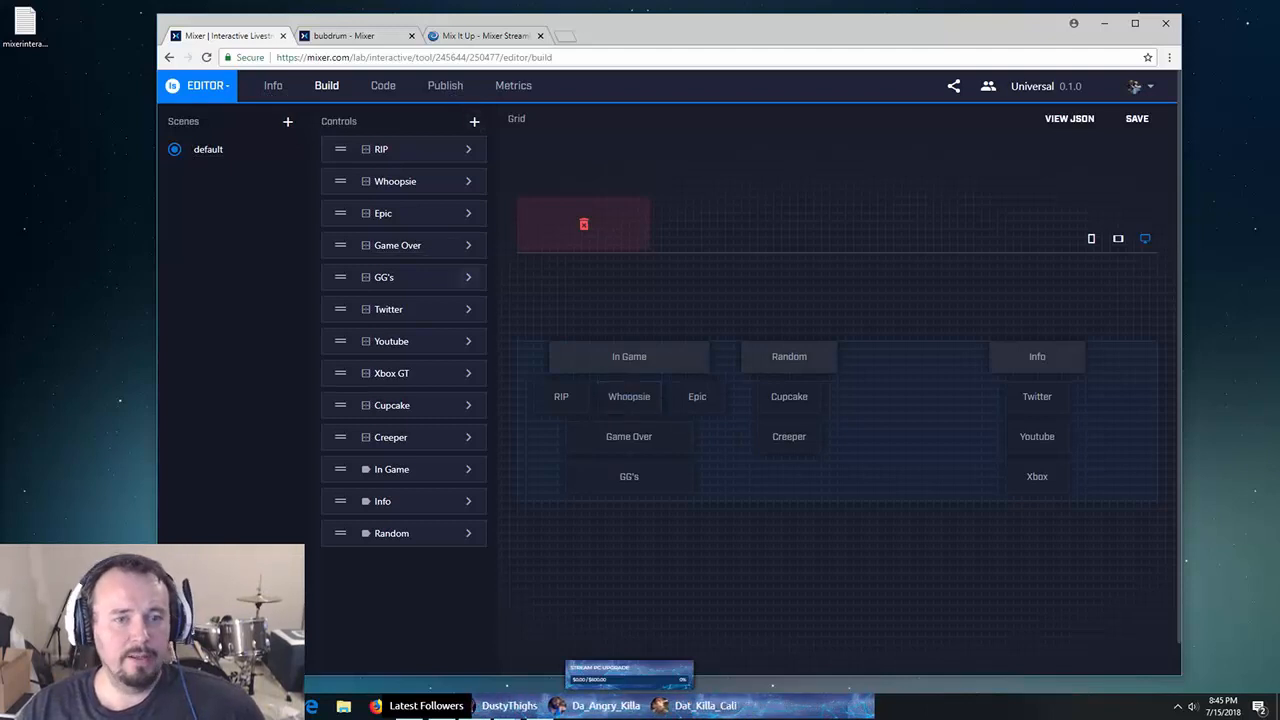
- Open and close GG's settings, select In Game, and drag Creeper onto the grid
{"action": "left_click", "coordinate": [468, 277]}
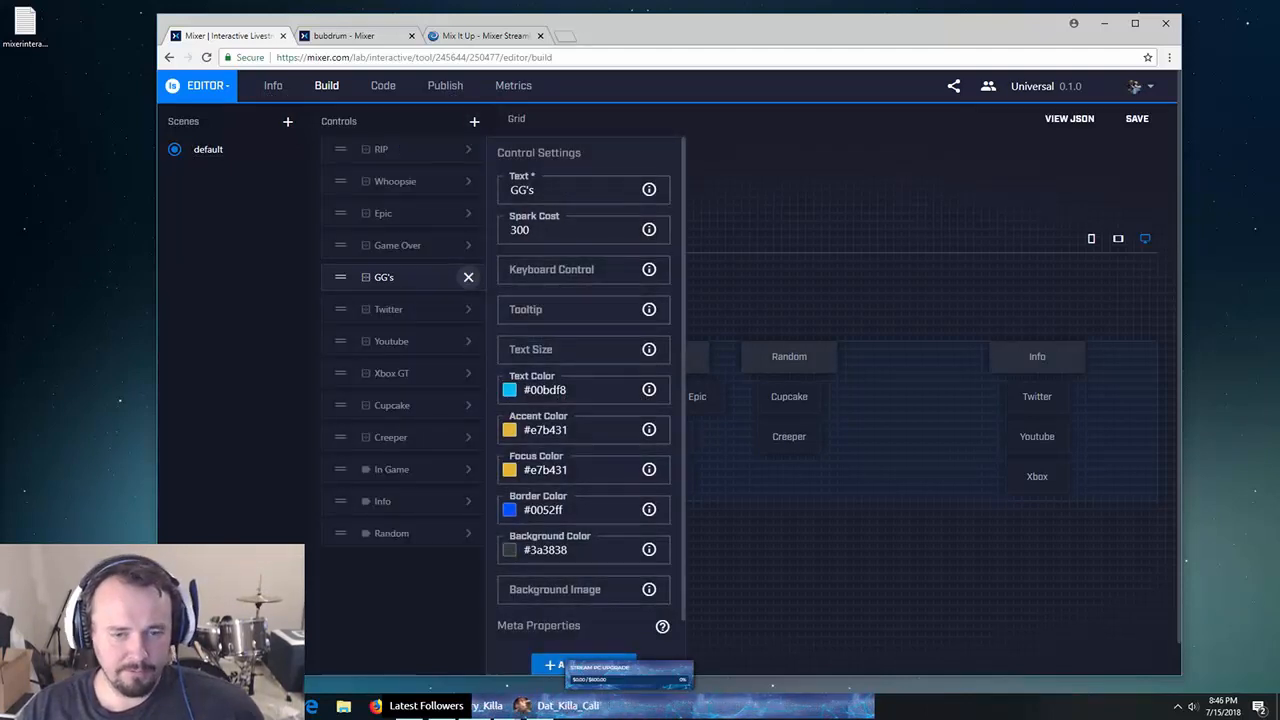
{"action": "left_click", "coordinate": [468, 277]}
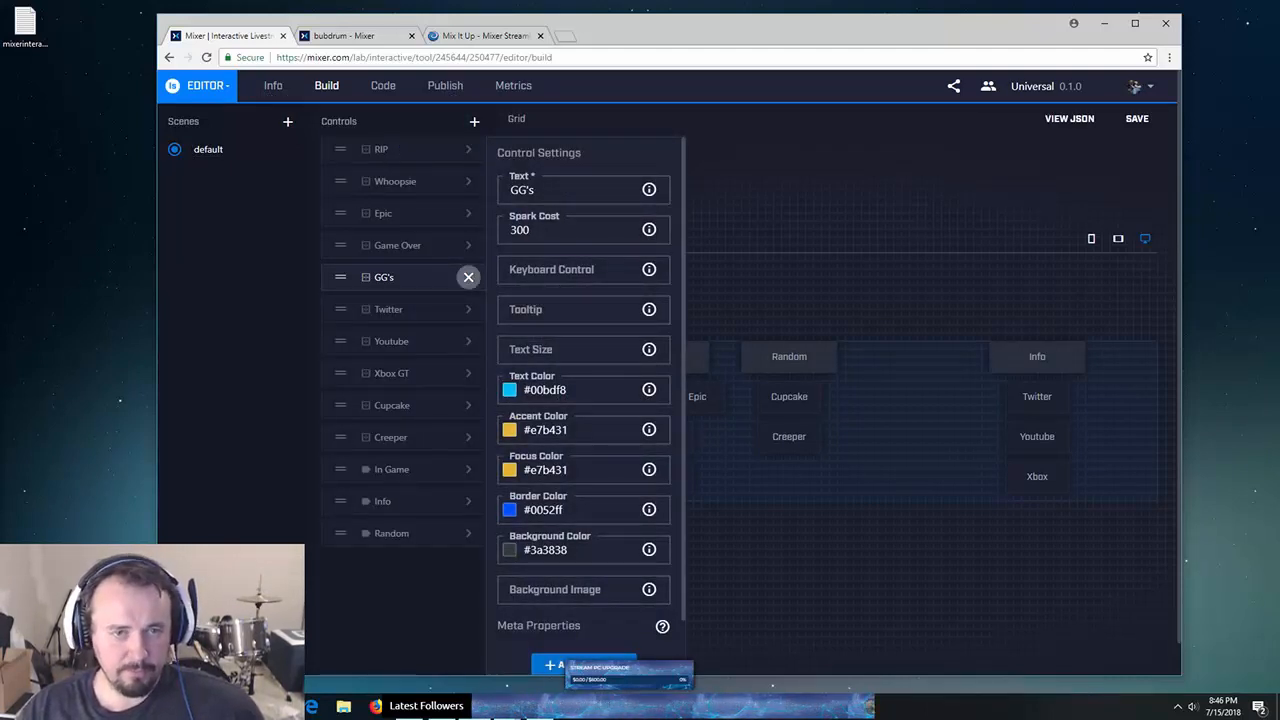
{"action": "left_click", "coordinate": [629, 357]}
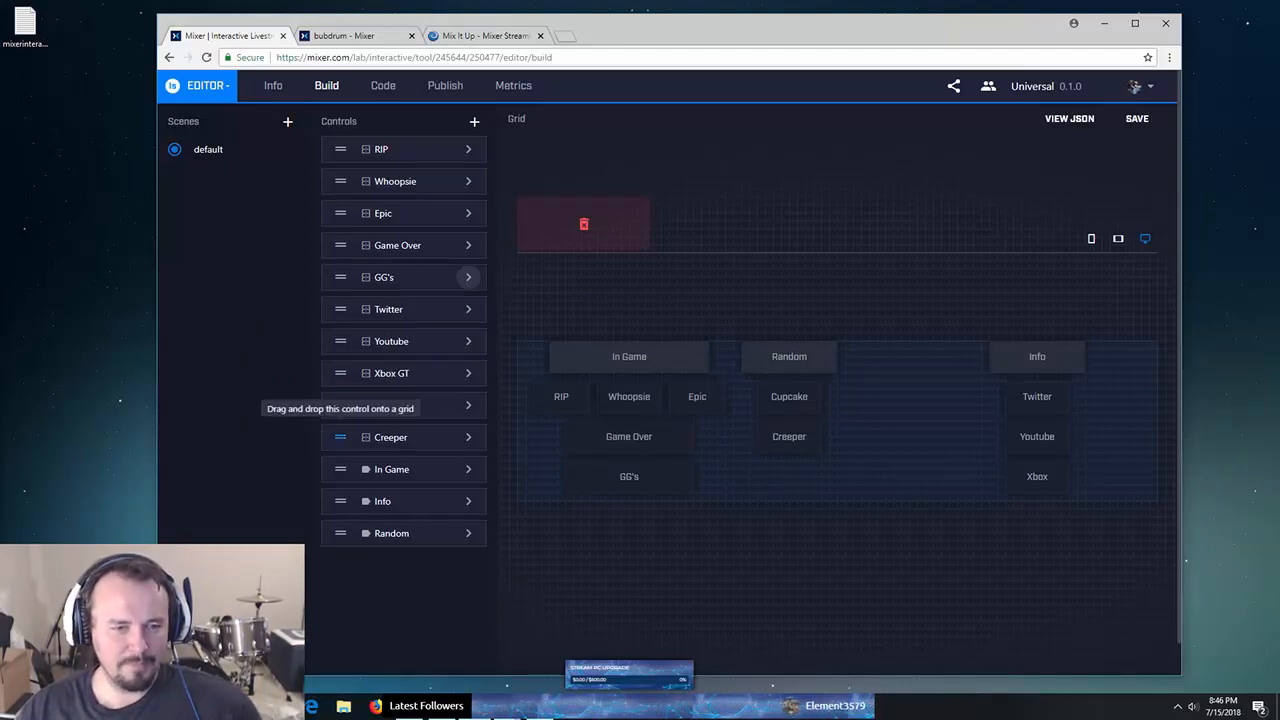
{"action": "left_click_drag", "start_coordinate": [340, 437], "coordinate": [790, 437]}
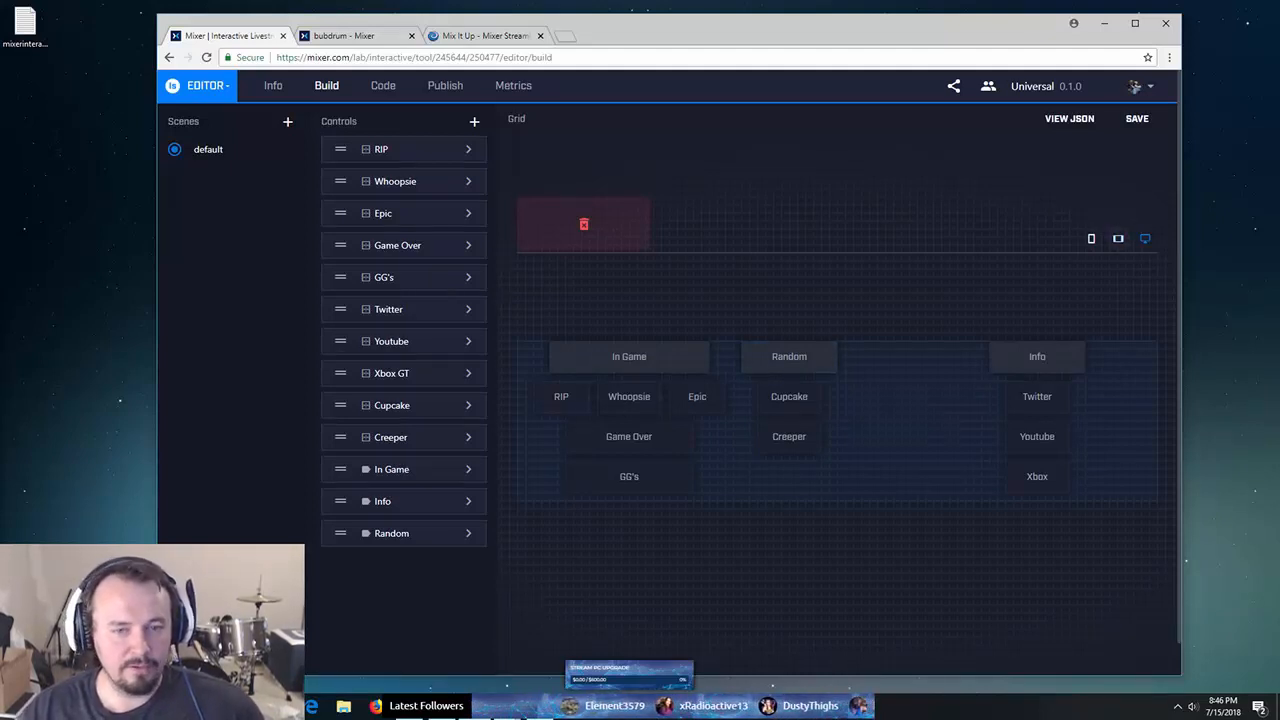
- Preview the Universal layout at phone, desktop and tablet sizes, then switch to the Mix It Up website
{"action": "left_click", "coordinate": [1118, 238]}
{"action": "left_click", "coordinate": [1091, 238]}
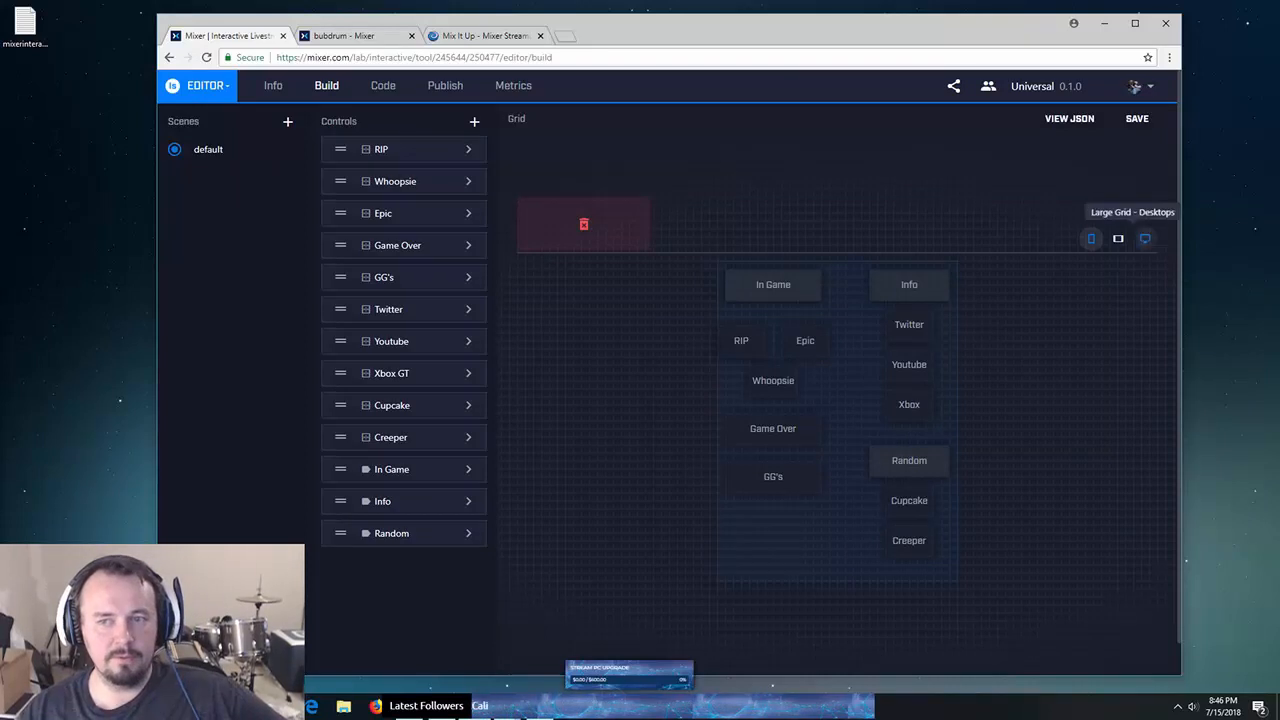
{"action": "left_click", "coordinate": [1145, 238]}
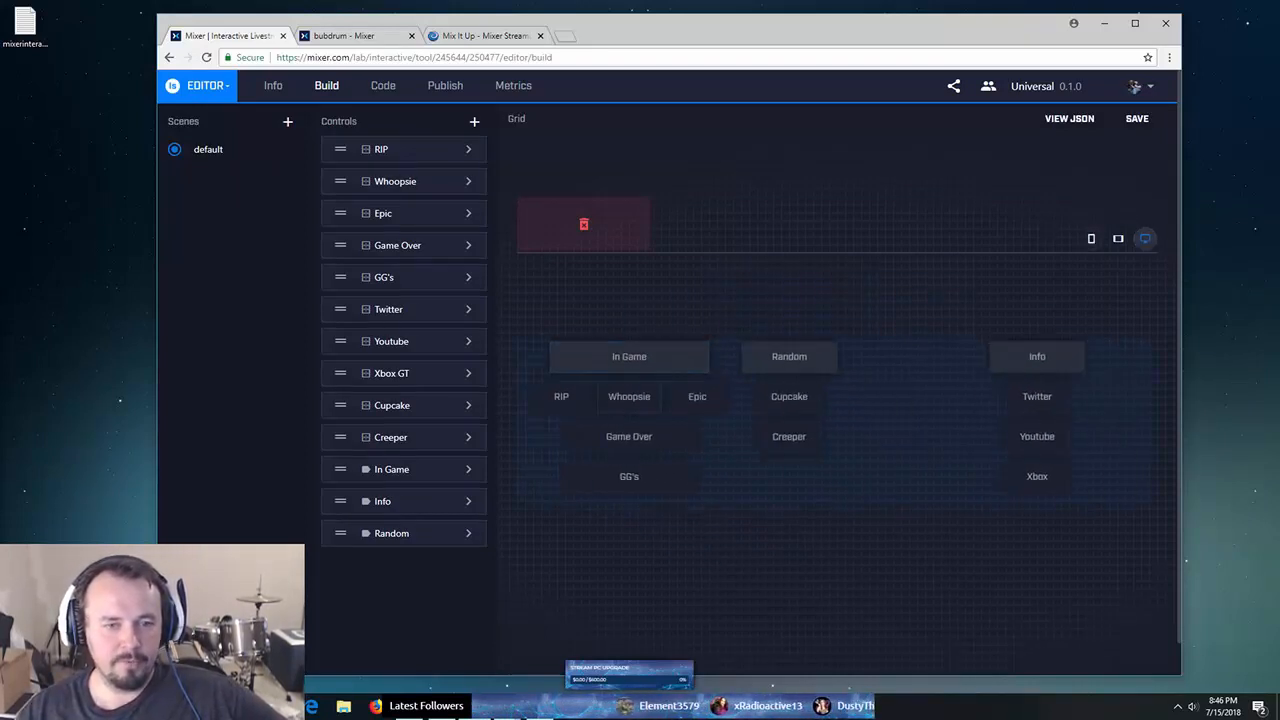
{"action": "left_click", "coordinate": [1118, 238]}
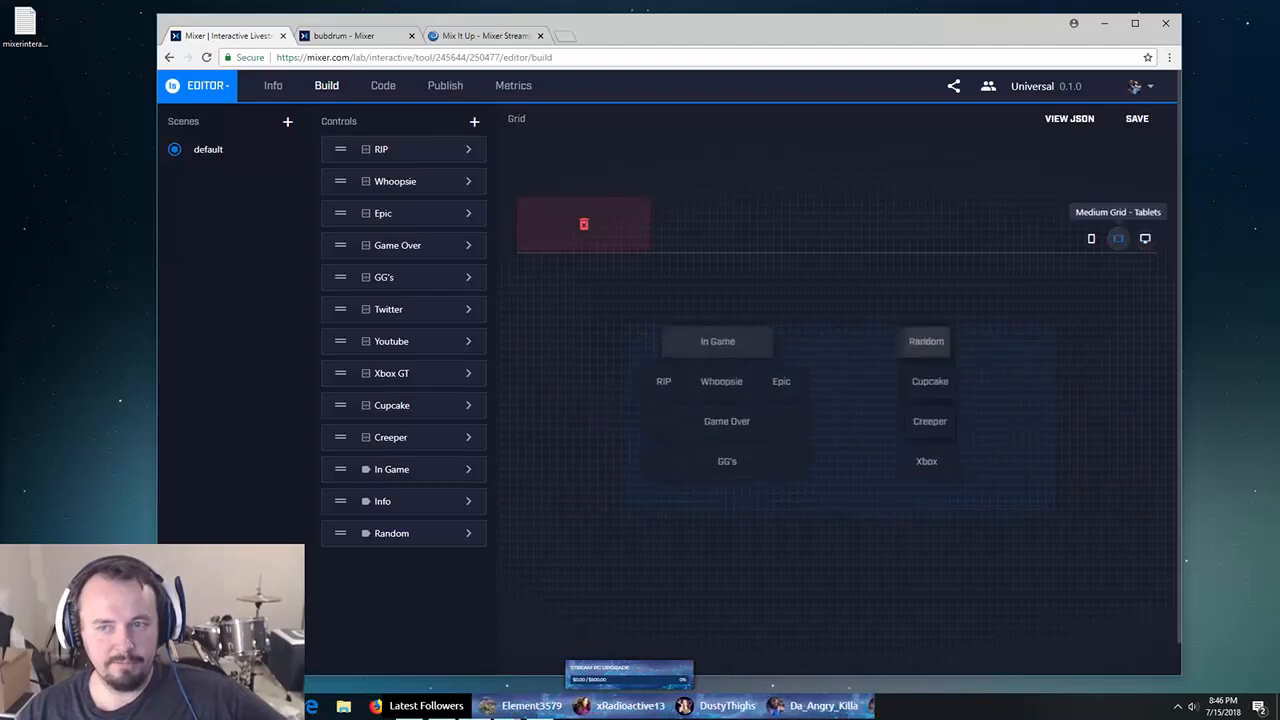
{"action": "left_click", "coordinate": [1091, 238]}
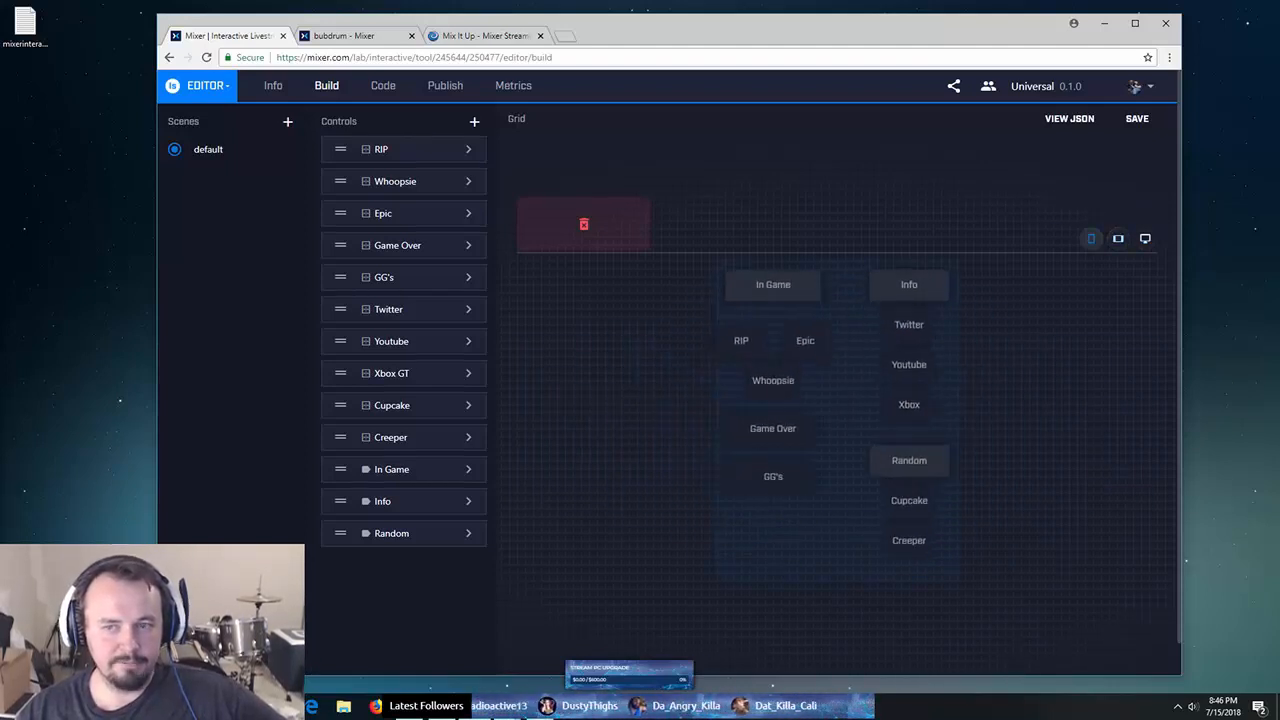
{"action": "left_click", "coordinate": [1118, 238]}
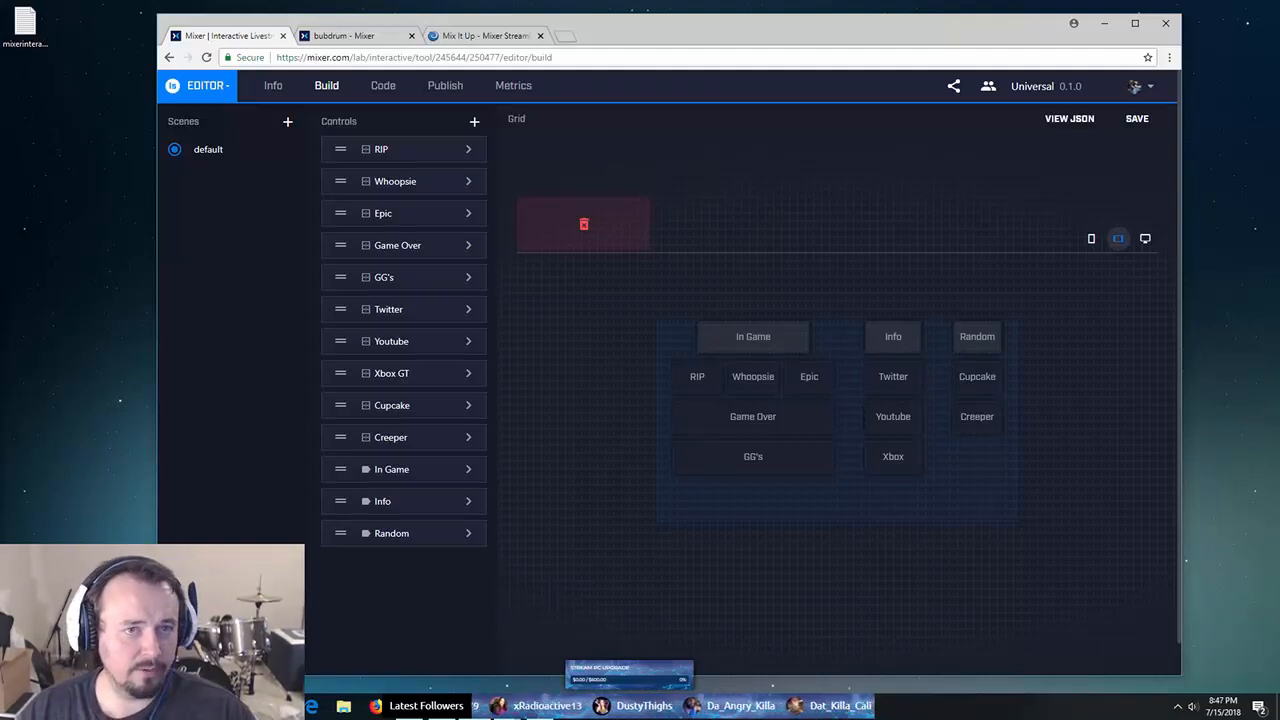
{"action": "left_click", "coordinate": [485, 36]}
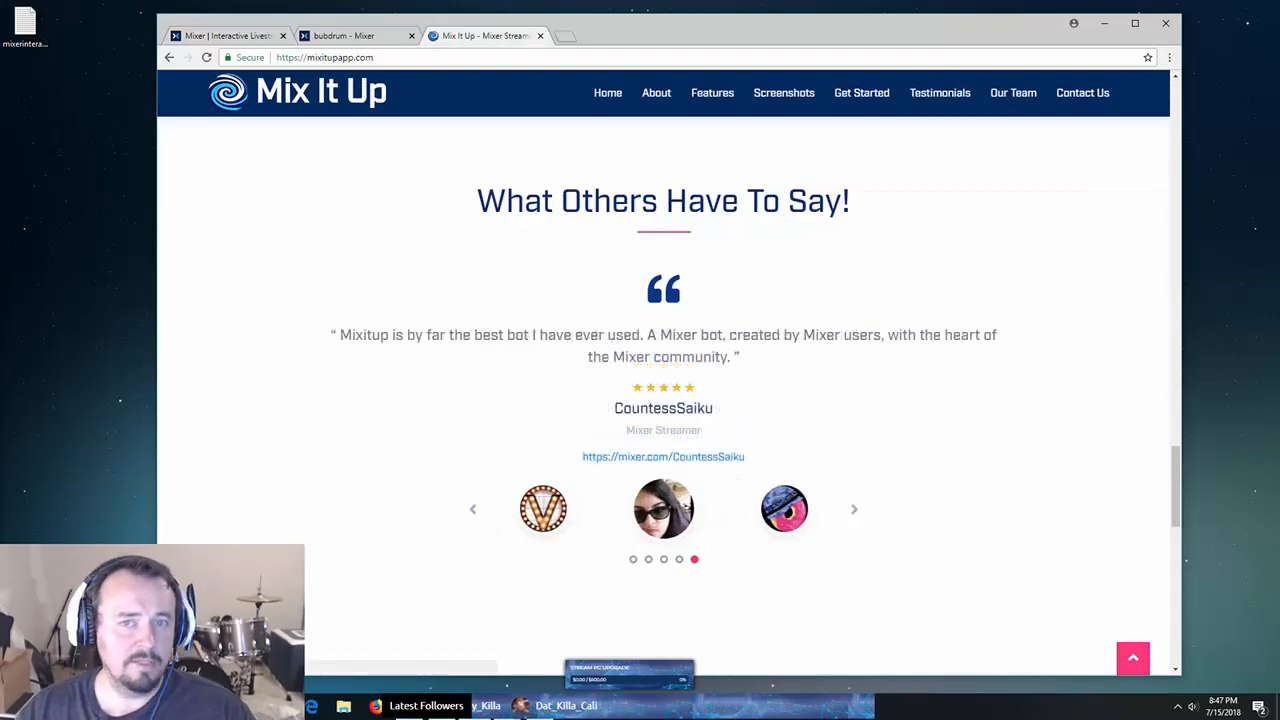
- Scroll up through Screenshots and Features to the mixitupapp.com hero banner
{"action": "scroll", "coordinate": [663, 390], "scroll_direction": "up", "scroll_amount": 8}
{"action": "scroll", "coordinate": [663, 390], "scroll_direction": "down", "scroll_amount": 3}
{"action": "scroll", "coordinate": [663, 390], "scroll_direction": "up", "scroll_amount": 10}
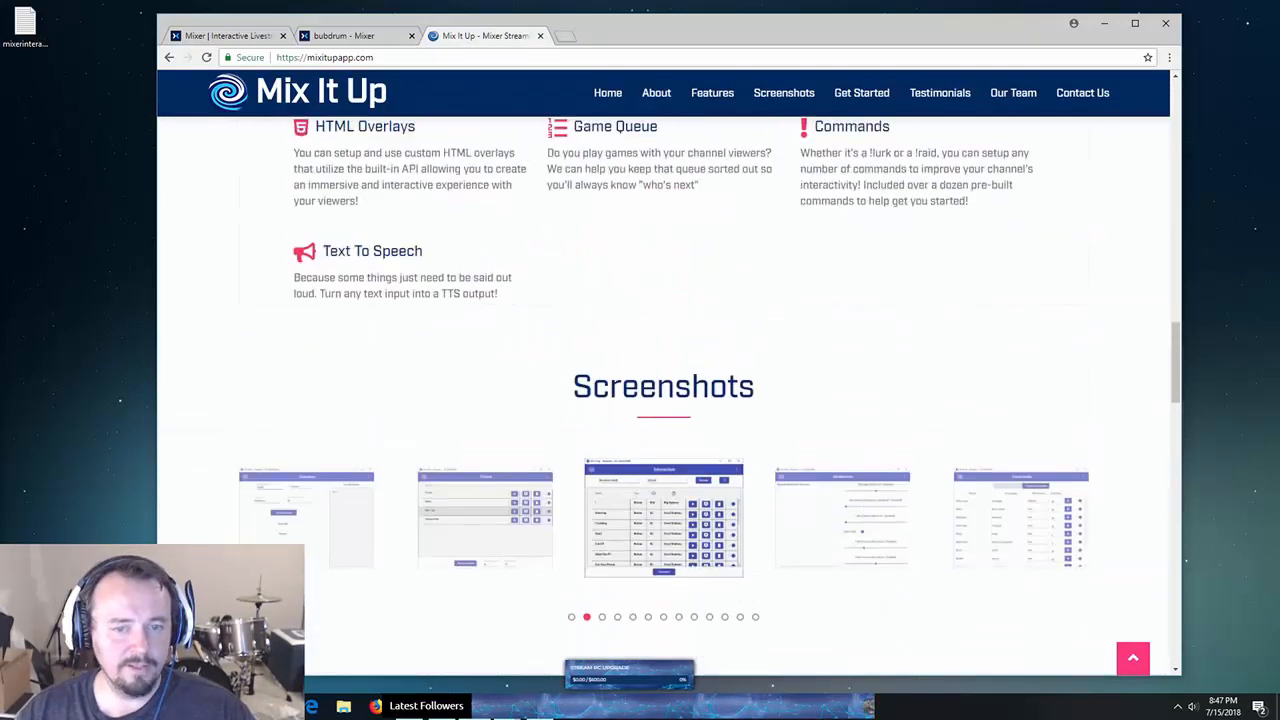
{"action": "scroll", "coordinate": [663, 390], "scroll_direction": "up", "scroll_amount": 10}
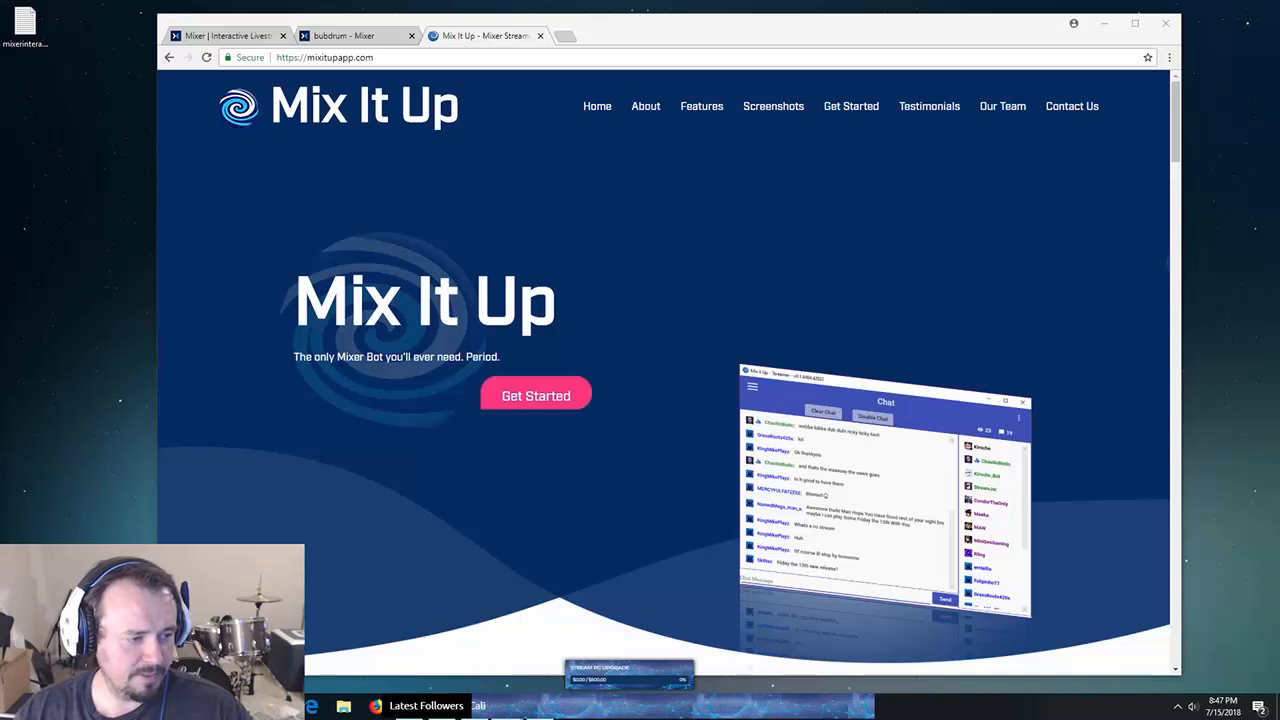
- Bring the bot onscreen on its Interactive page, and open then close Creeper's command editor
{"action": "left_click_drag", "start_coordinate": [0, 212], "coordinate": [641, 178]}
{"action": "left_click", "coordinate": [490, 202]}
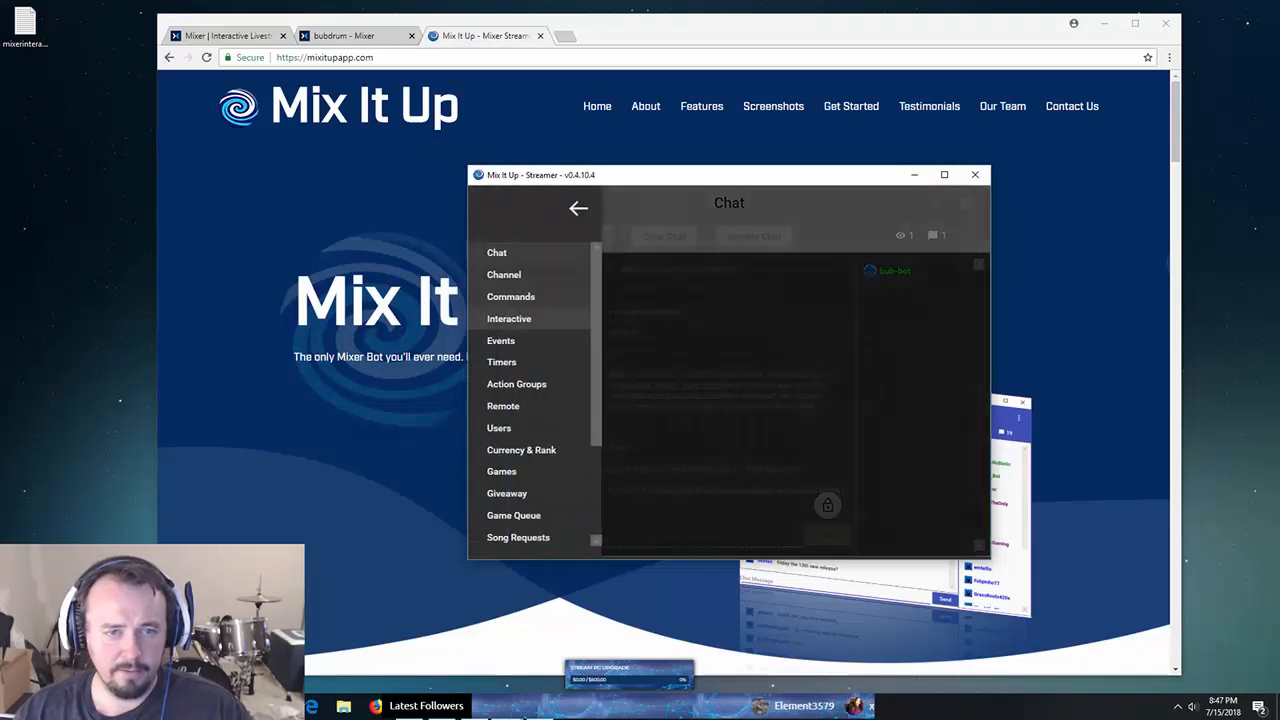
{"action": "left_click", "coordinate": [516, 318]}
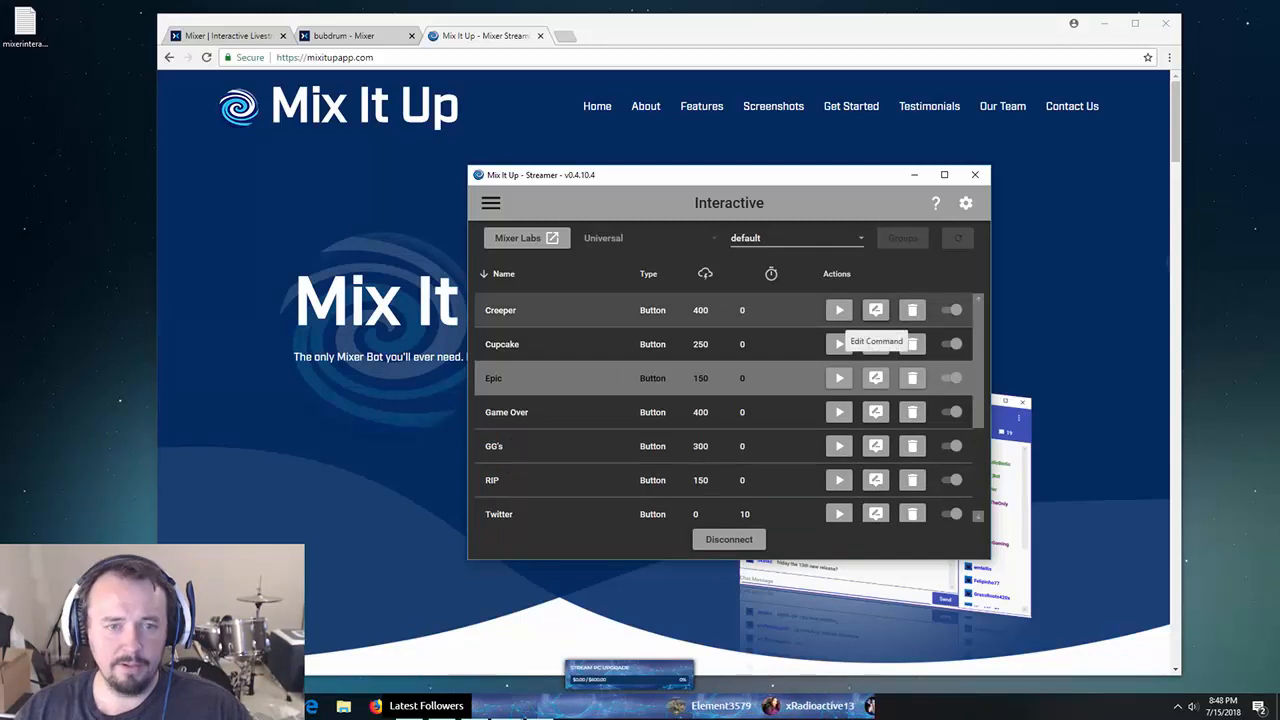
{"action": "left_click", "coordinate": [876, 310]}
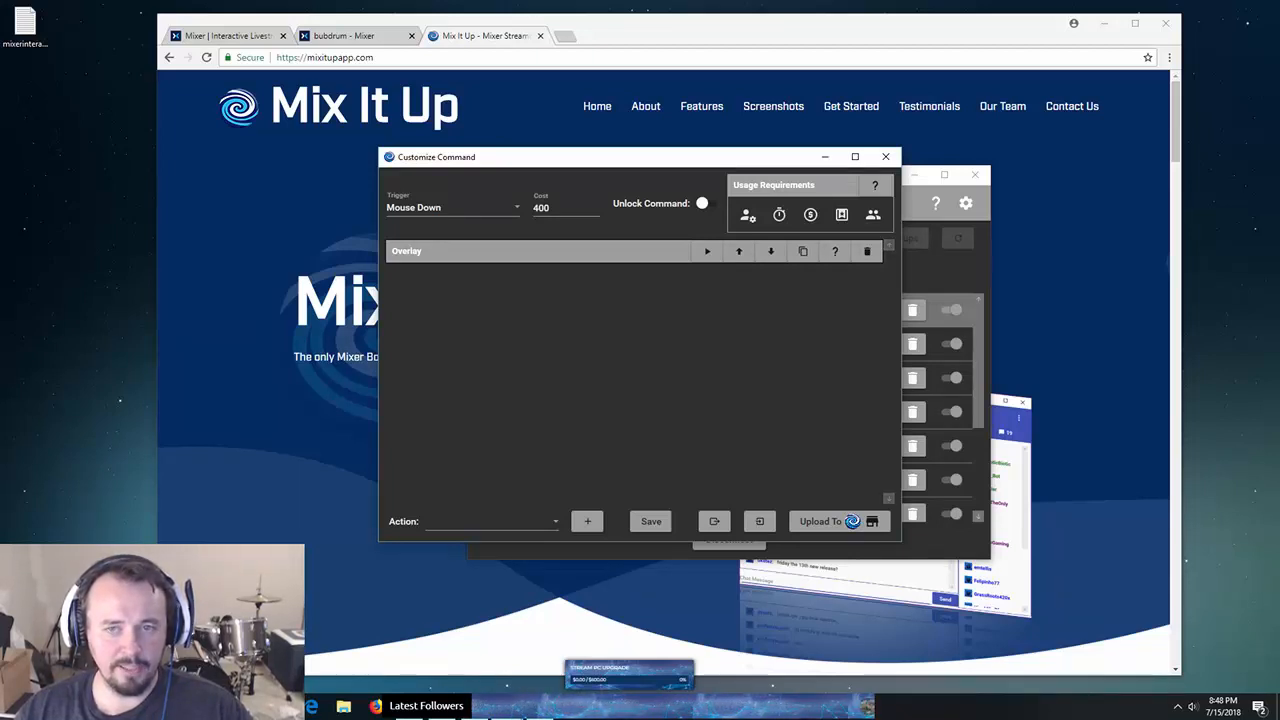
{"action": "left_click", "coordinate": [885, 156]}
{"action": "left_click_drag", "start_coordinate": [873, 174], "coordinate": [848, 139]}
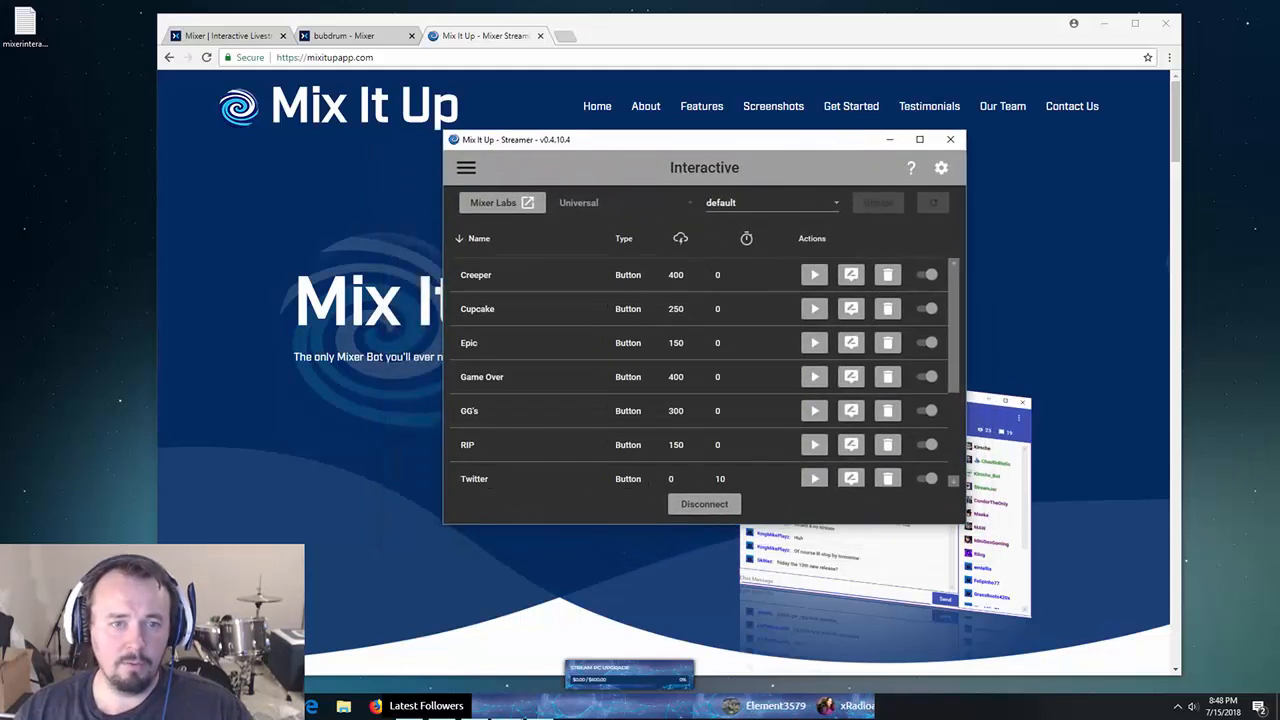
- Expand the Overlay service on the Services page, then move the bot window off screen
{"action": "left_click", "coordinate": [466, 168]}
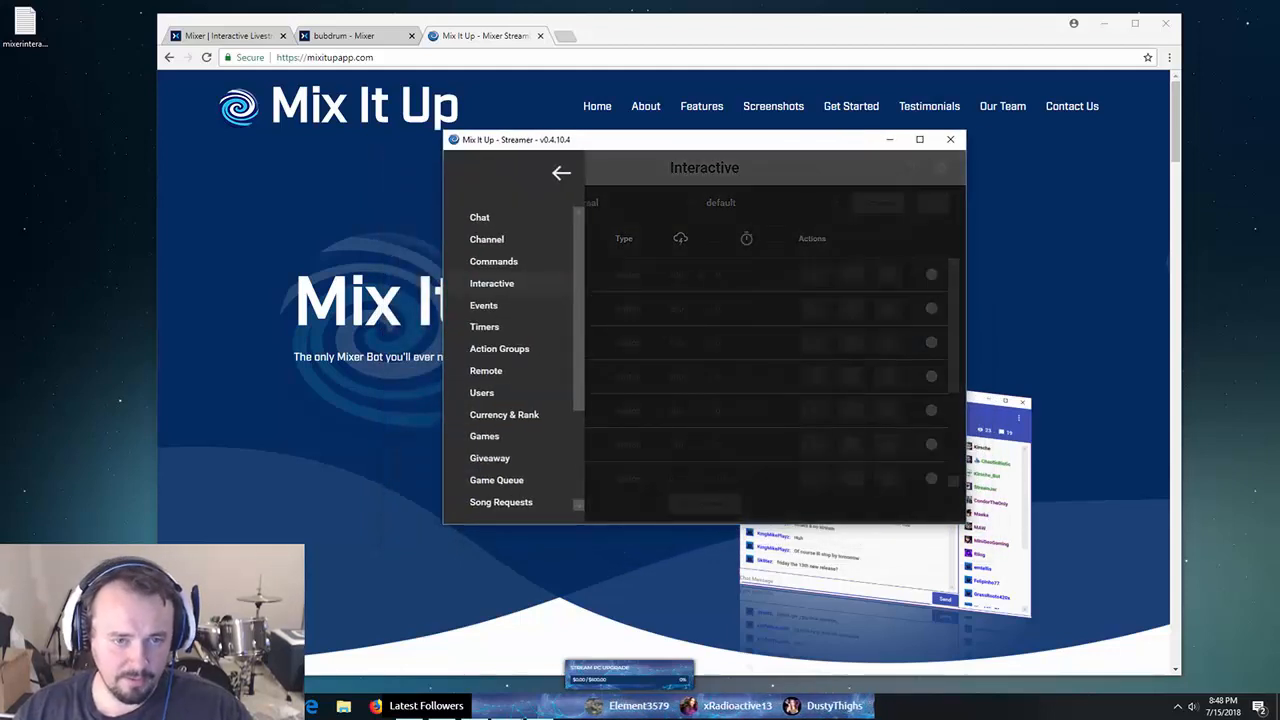
{"action": "scroll", "coordinate": [505, 360], "scroll_direction": "down", "scroll_amount": 3}
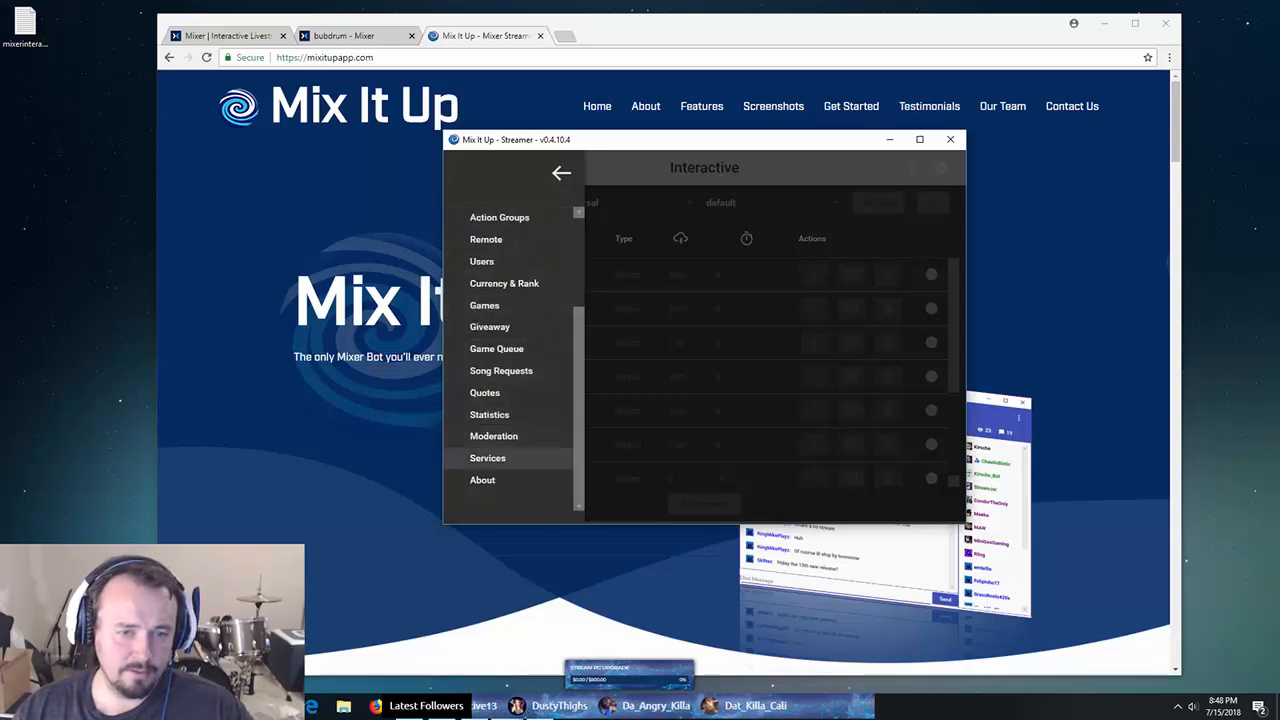
{"action": "left_click", "coordinate": [488, 458]}
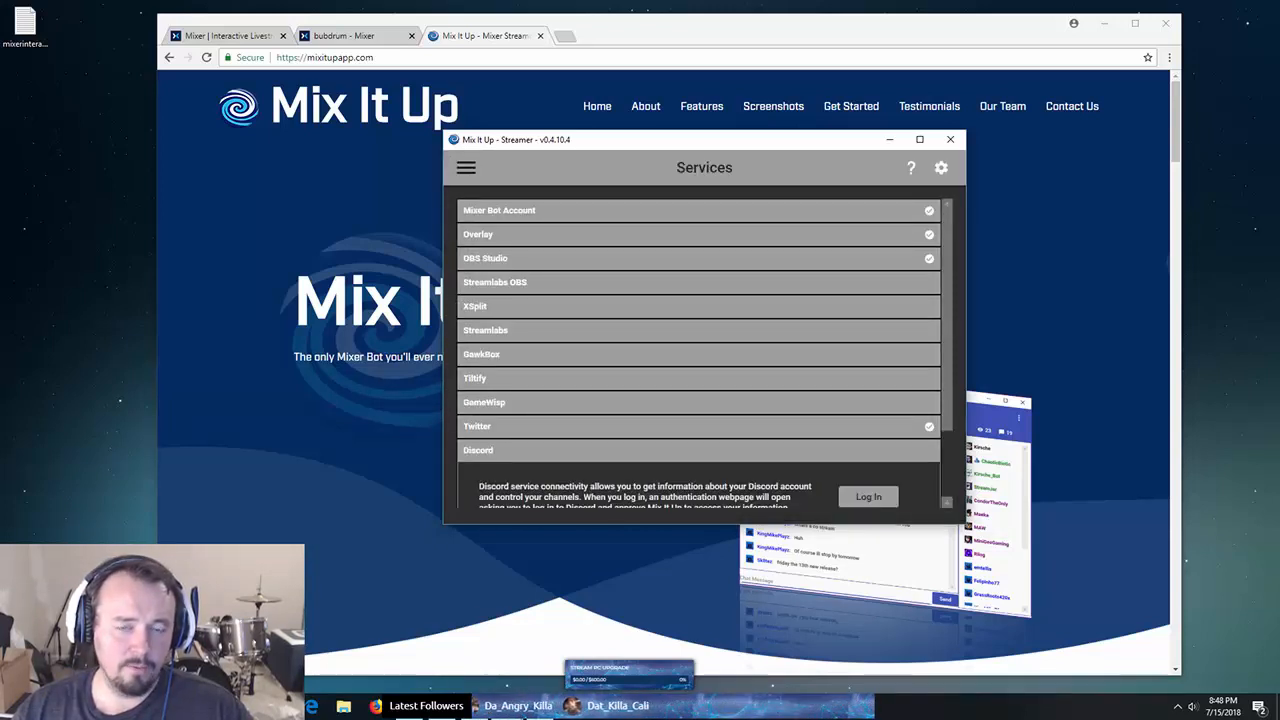
{"action": "left_click", "coordinate": [478, 235]}
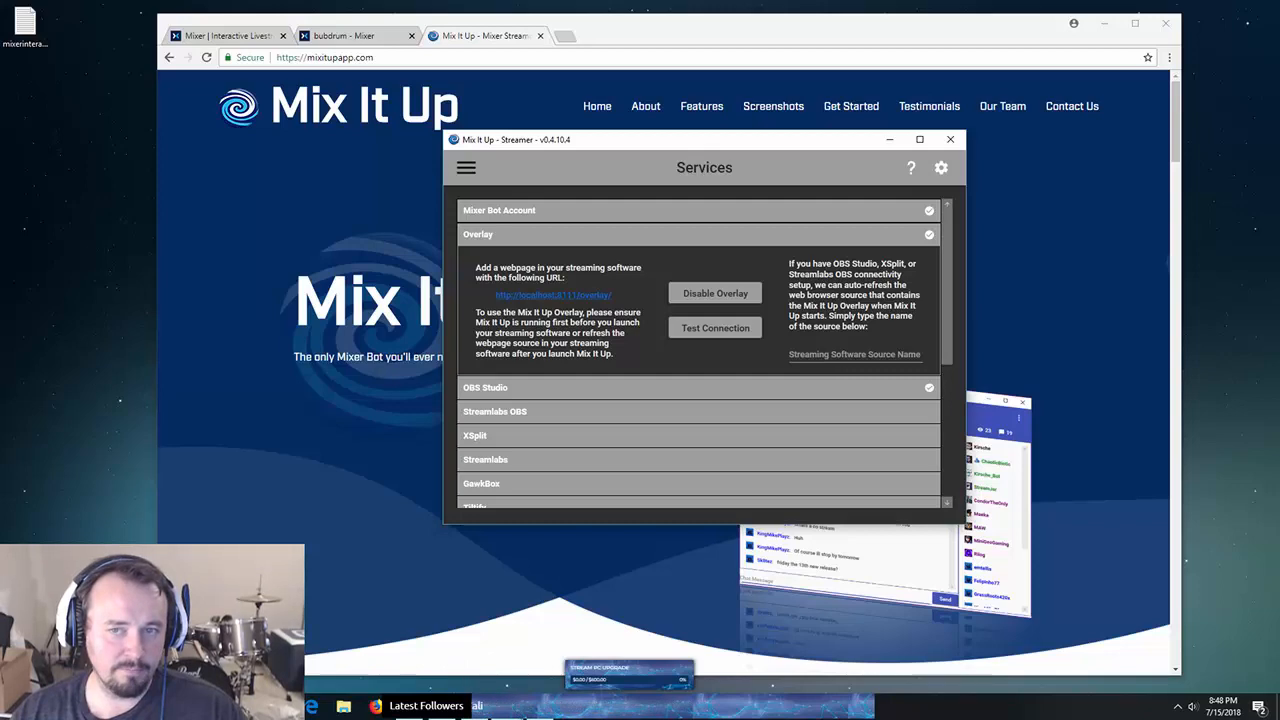
{"action": "left_click_drag", "start_coordinate": [836, 145], "coordinate": [0, 268]}
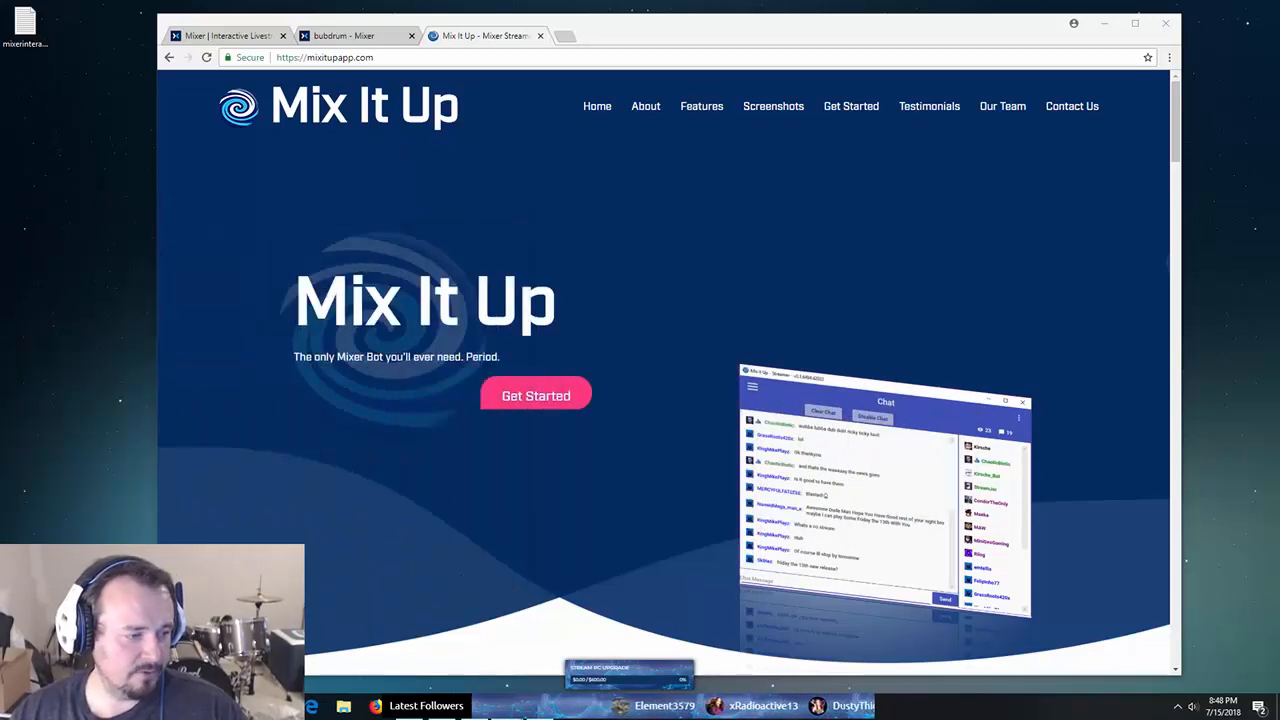